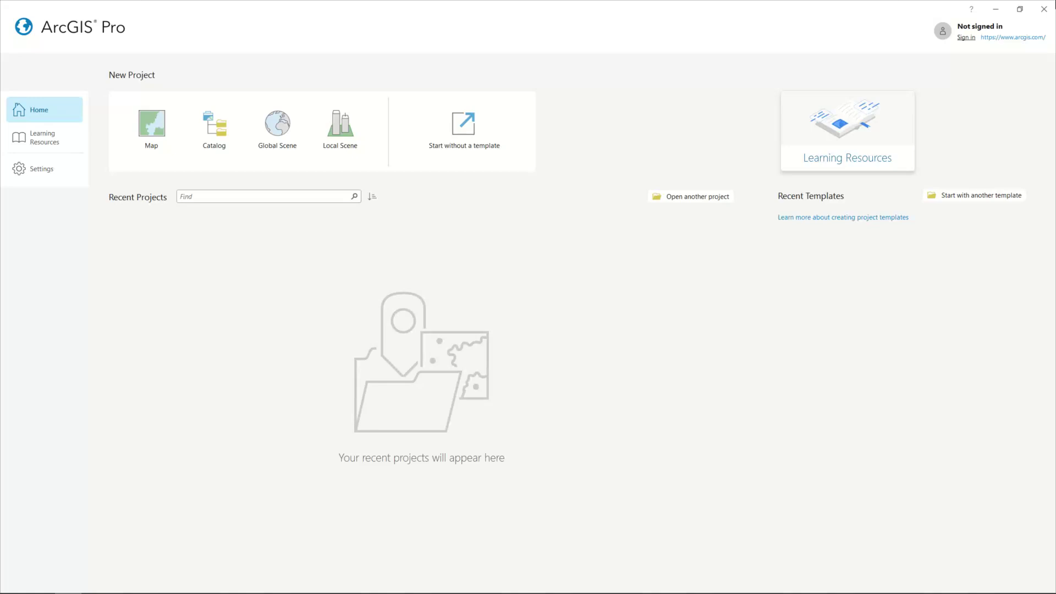
Start a new map project and browse to C:\GP\GIS for its location.
left_click(165, 124)
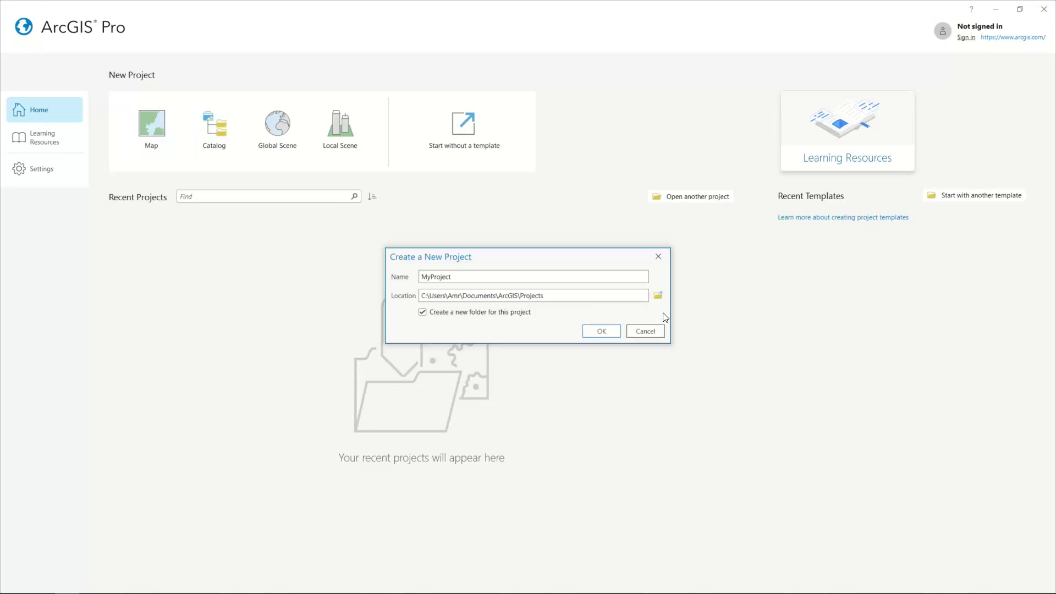
left_click(658, 297)
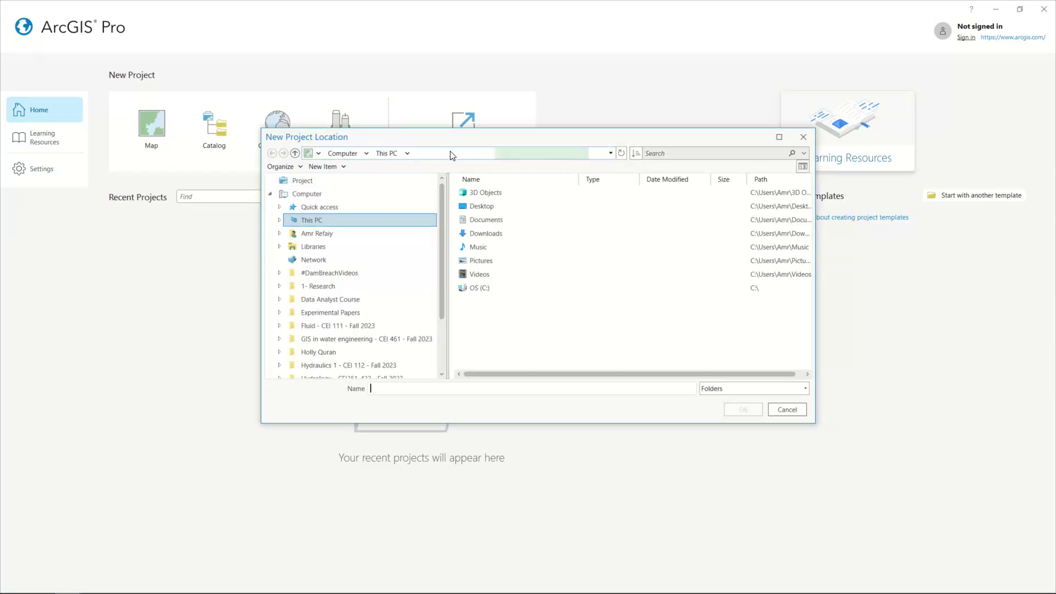
left_click(450, 156)
type("C:\\GP\\GIS")
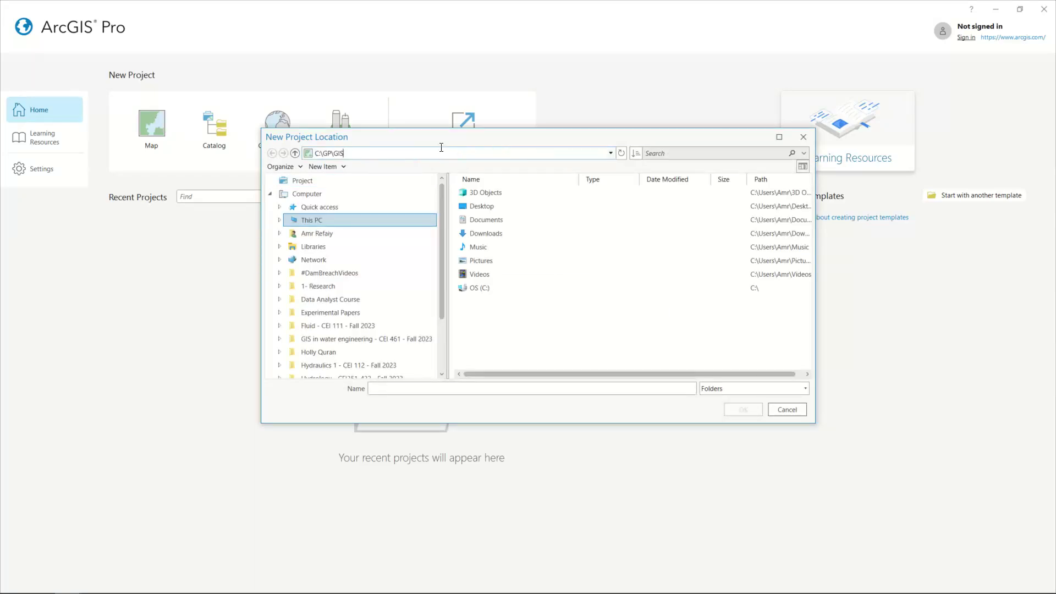
key("Return")
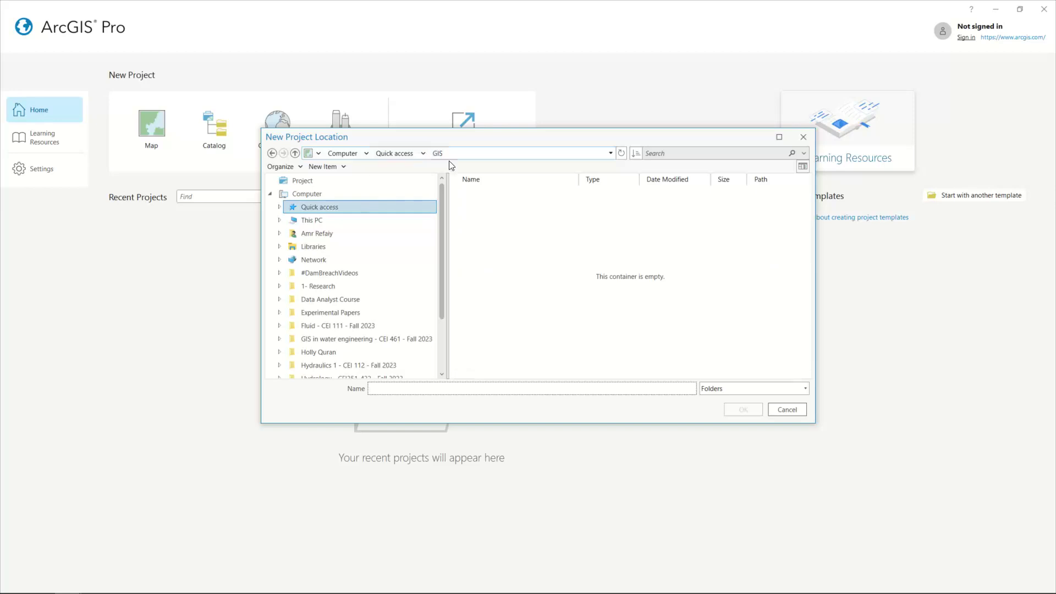
Go up to the C:\GP folder and choose its GIS subfolder as the project location.
left_click(486, 154)
left_click_drag(323, 154, 332, 152)
double_click(337, 154)
left_click(327, 153)
key("BackSpace")
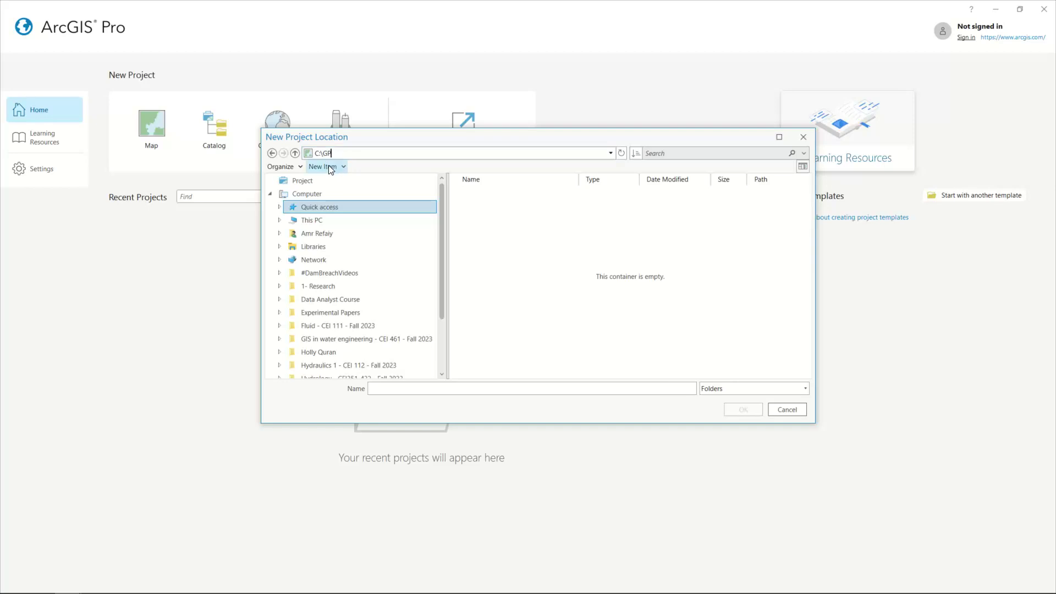
key("Return")
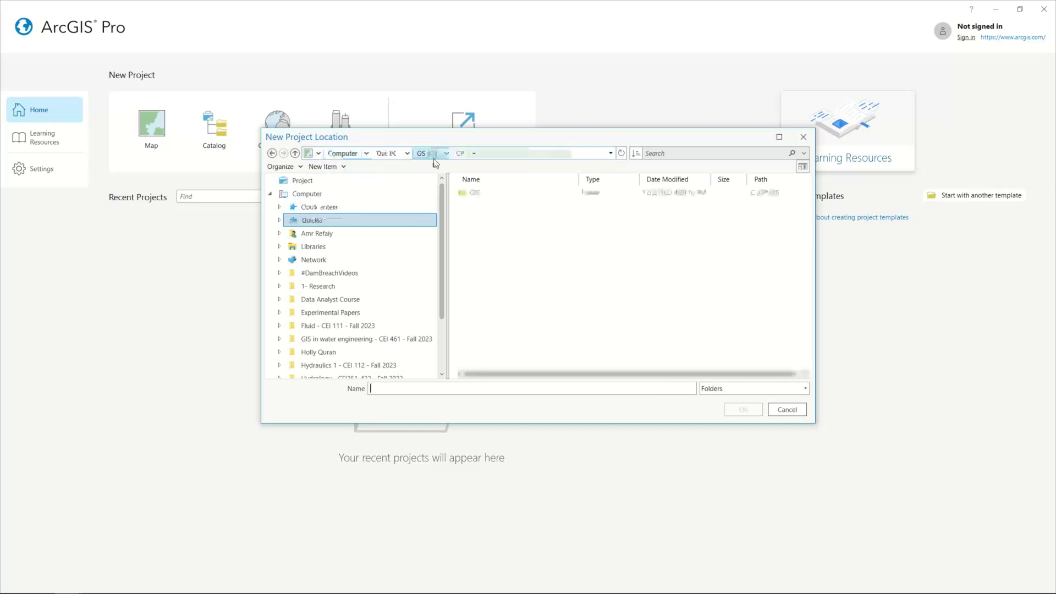
left_click(473, 192)
left_click(740, 410)
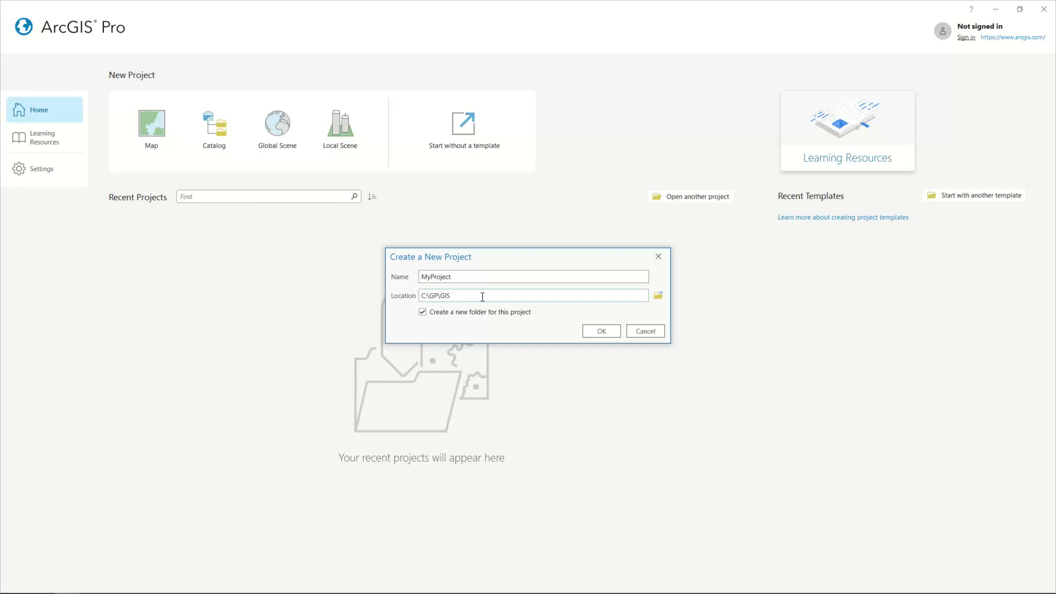
Name the project Trial_01, turn off creating a new folder for it, and create the project.
left_click(460, 275)
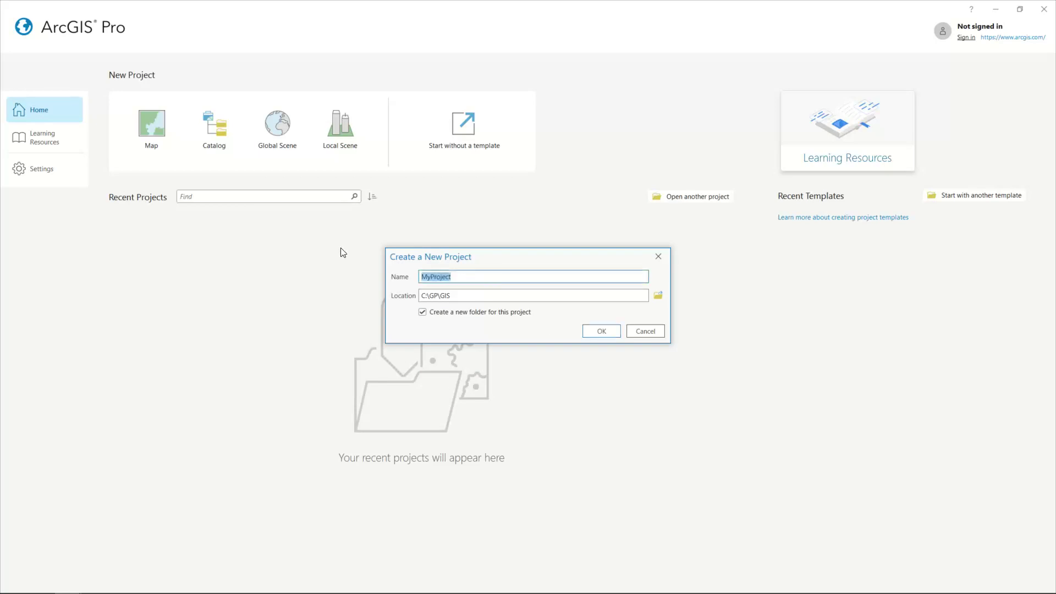
type("Trial_01")
left_click(452, 313)
left_click_drag(451, 296, 421, 277)
key("Tab")
left_click(601, 332)
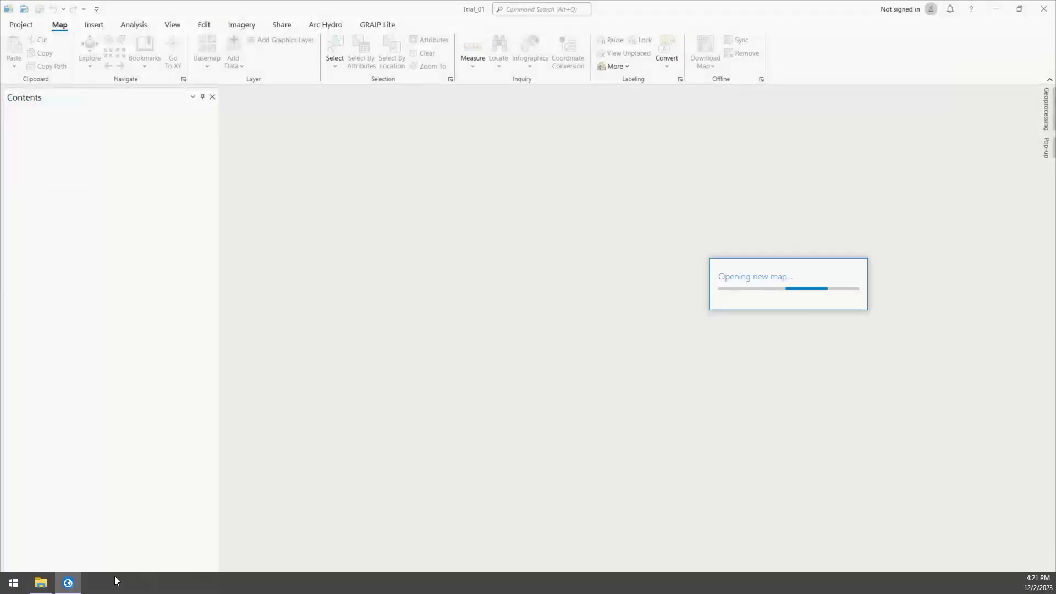
Add output_NASADEM.tif from the GIS folder in File Explorer to the ArcGIS Pro map, building pyramids and calculating statistics.
left_click(40, 582)
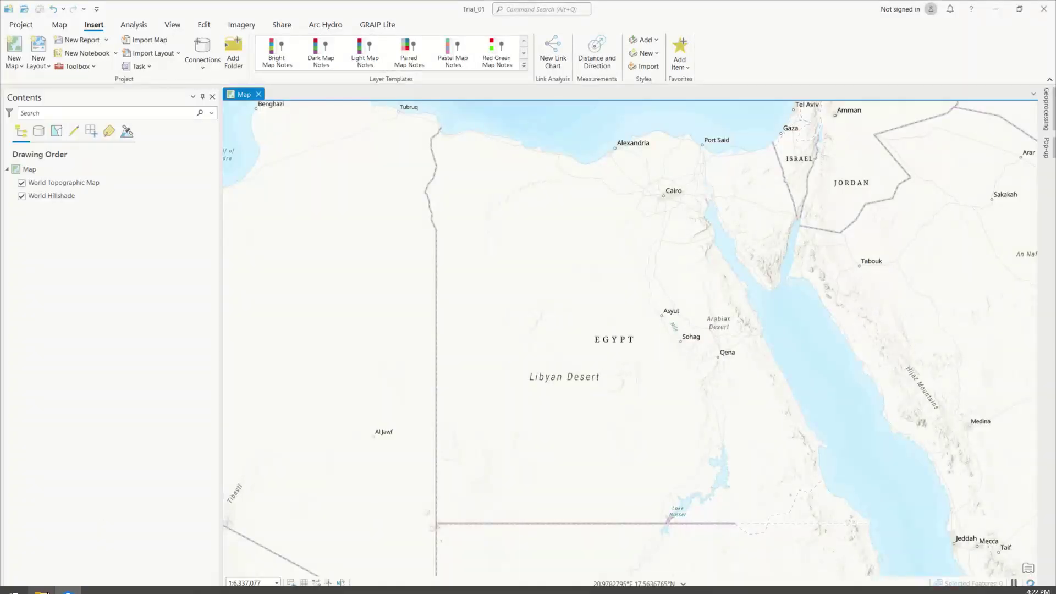
left_click(42, 590)
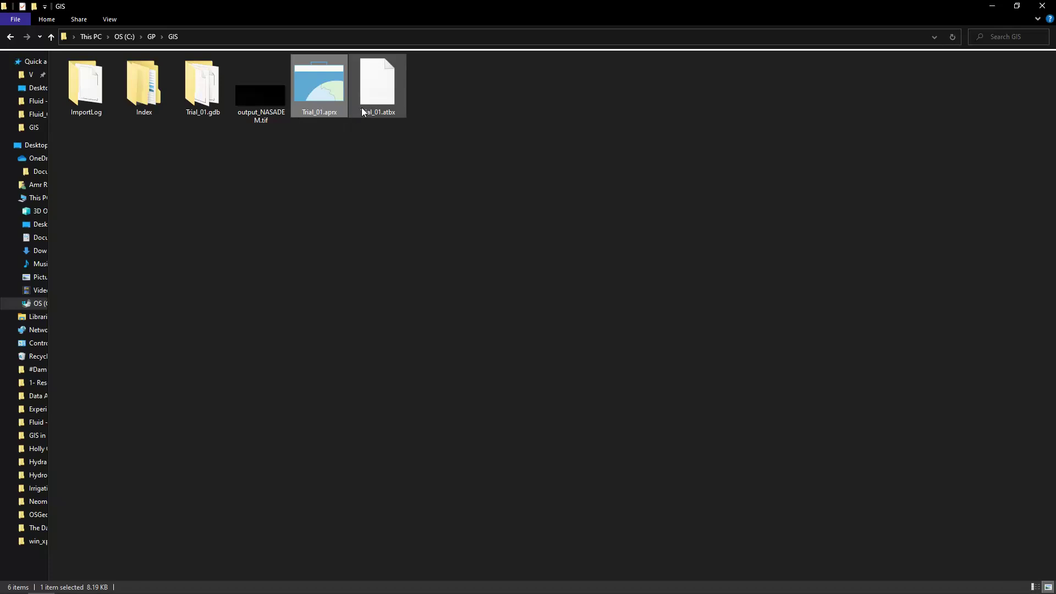
left_click(272, 108)
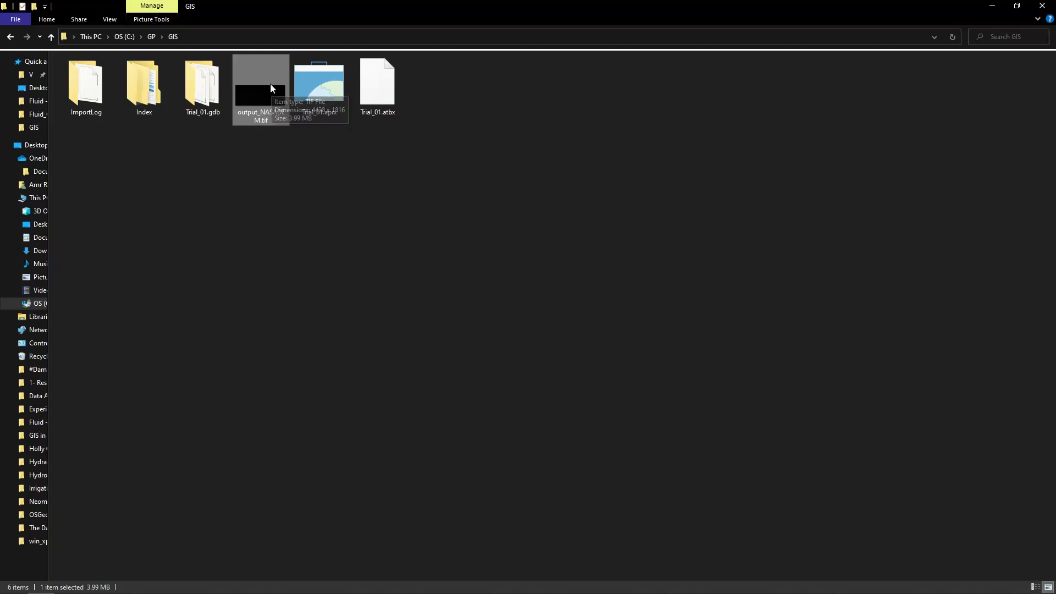
mouse_move(269, 84)
left_mouse_down()
mouse_move(259, 102)
mouse_move(276, 192)
mouse_move(377, 287)
mouse_move(89, 173)
left_mouse_up()
key("alt+Tab")
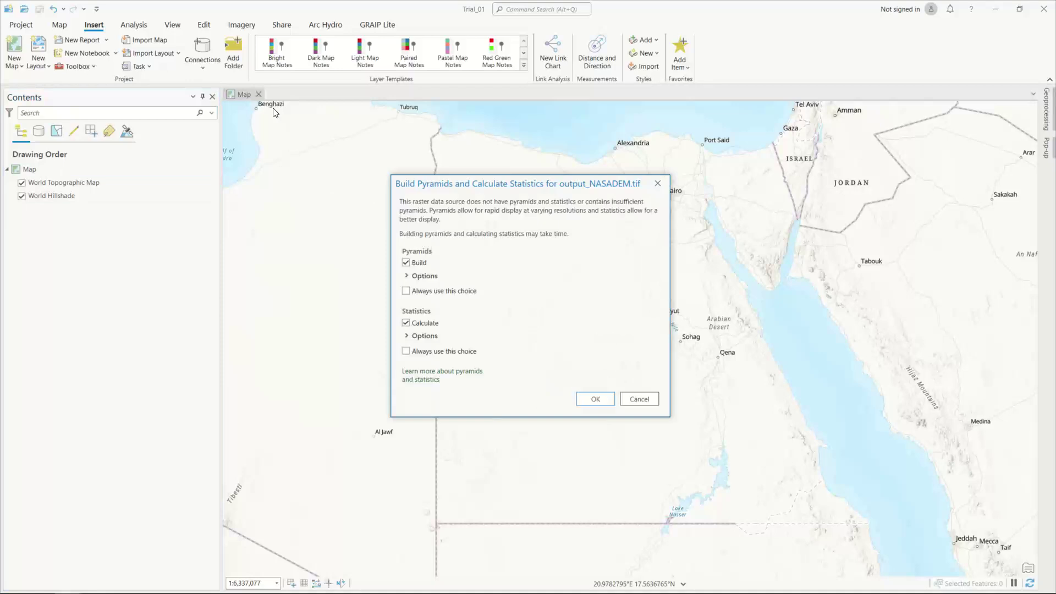
left_click(587, 399)
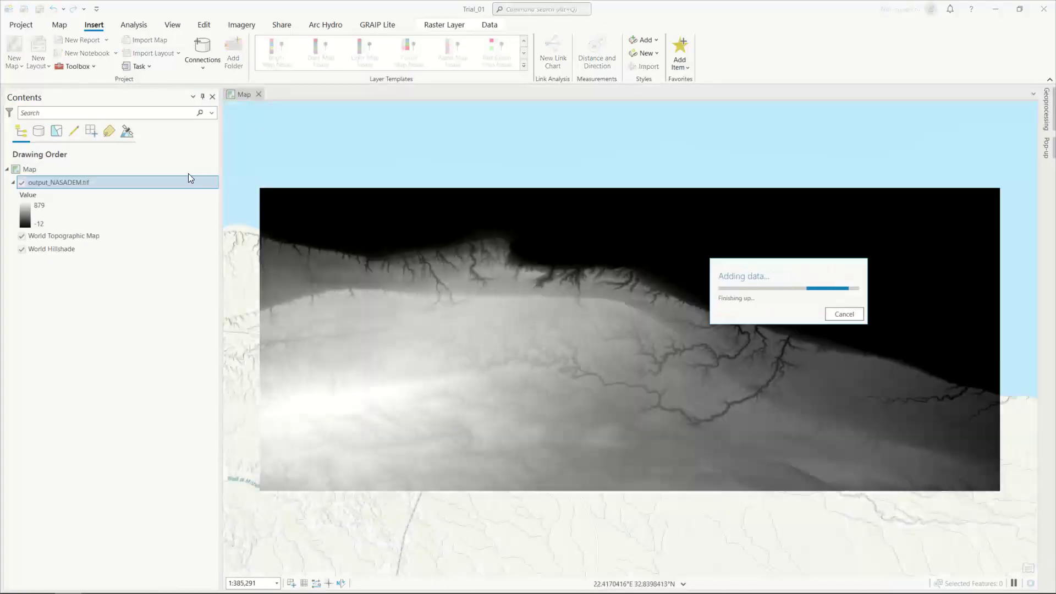
left_click(54, 28)
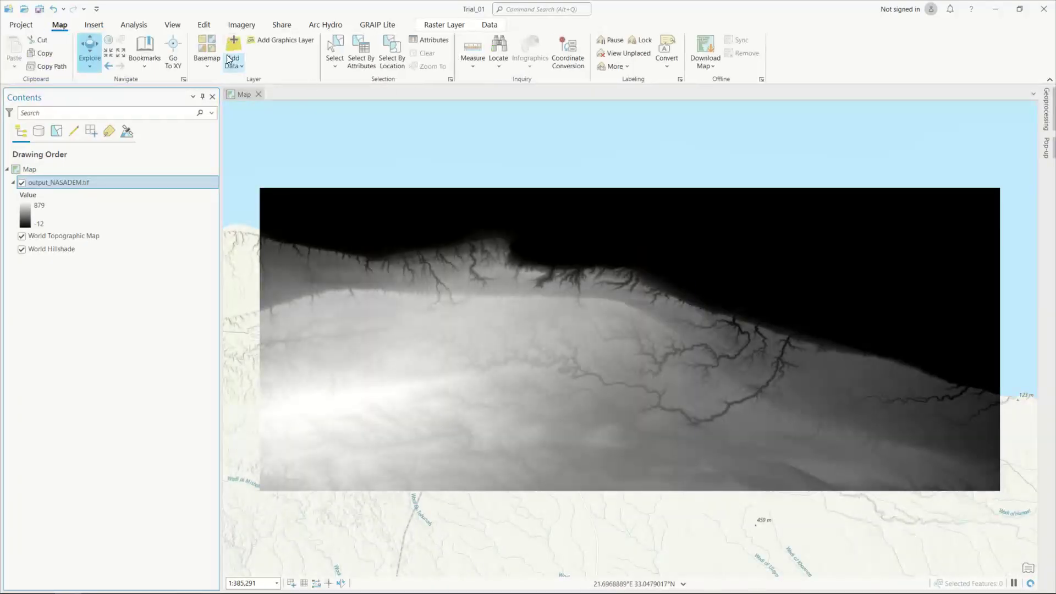
left_click(236, 65)
left_click(255, 88)
left_click(330, 325)
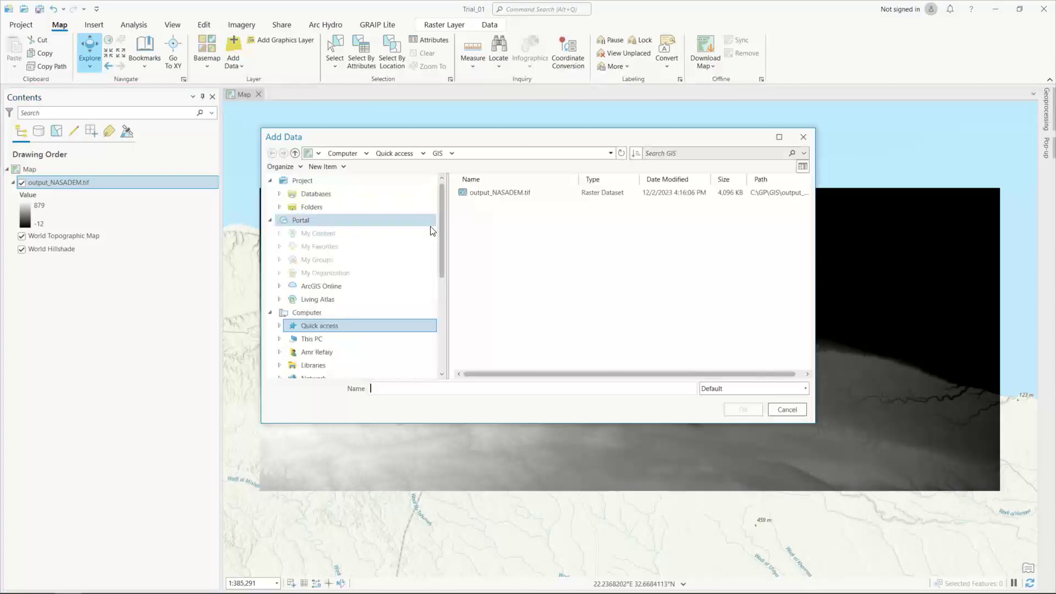
left_click(499, 190)
left_click(803, 136)
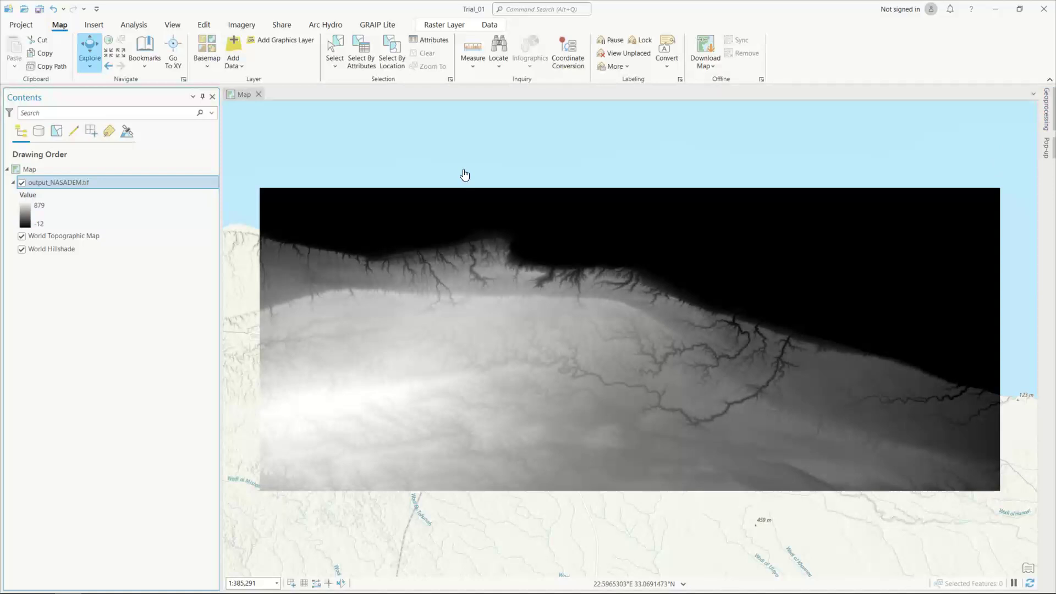
Apply the red-yellow-green-blue color scheme to the output_NASADEM.tif raster's stretch symbology and invert it.
left_click(25, 223)
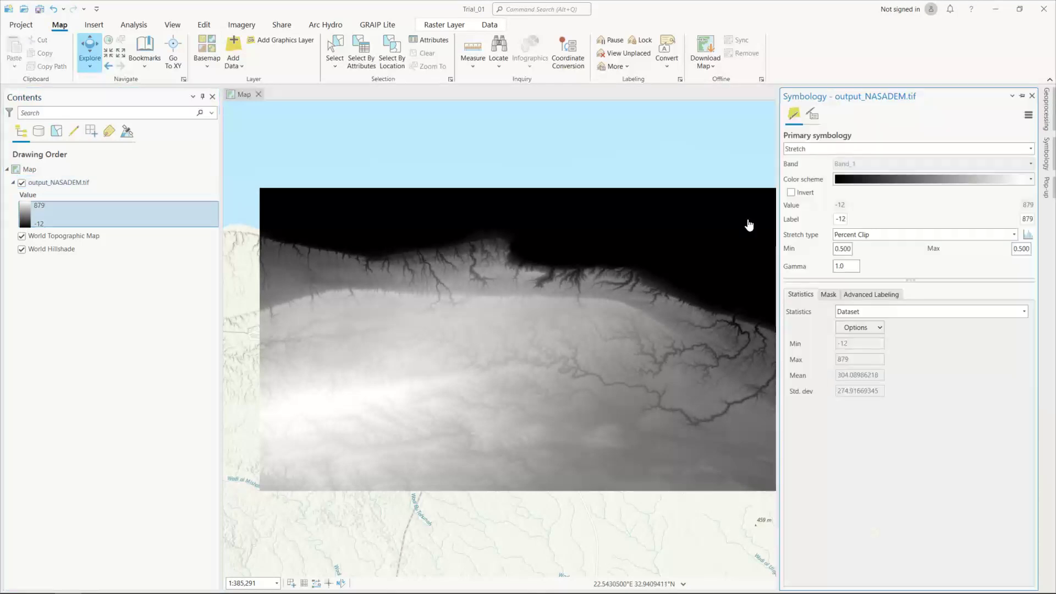
left_click(889, 180)
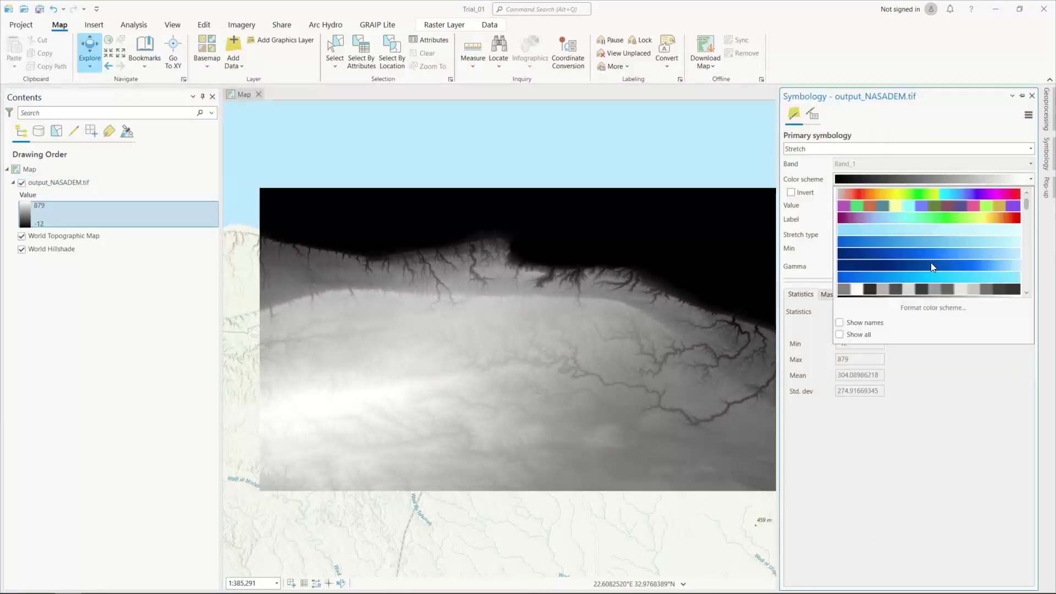
scroll(877, 261, "down", 4)
scroll(877, 263, "down", 3)
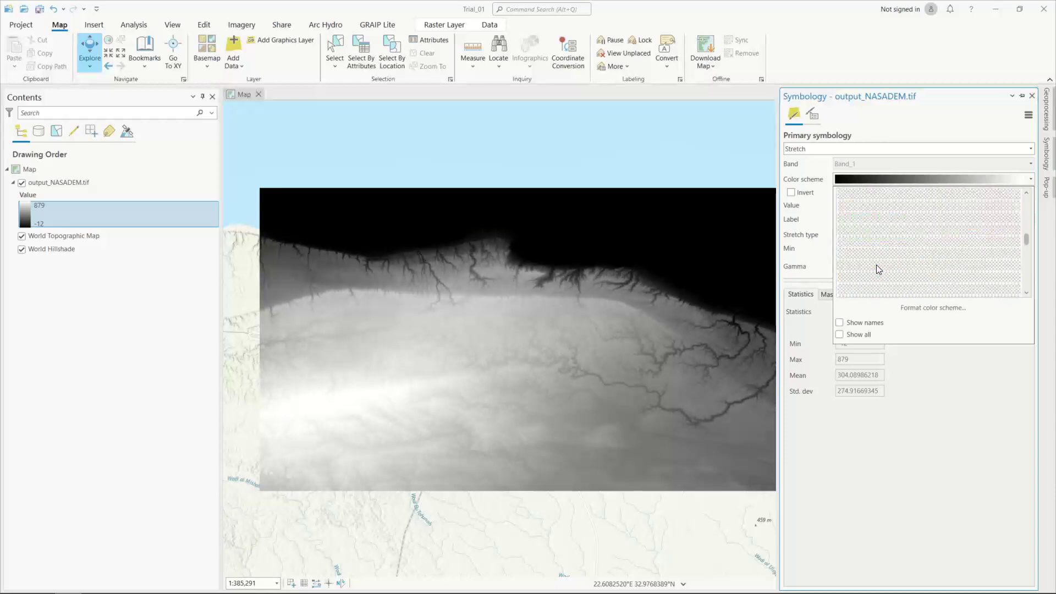
scroll(876, 265, "up", 3)
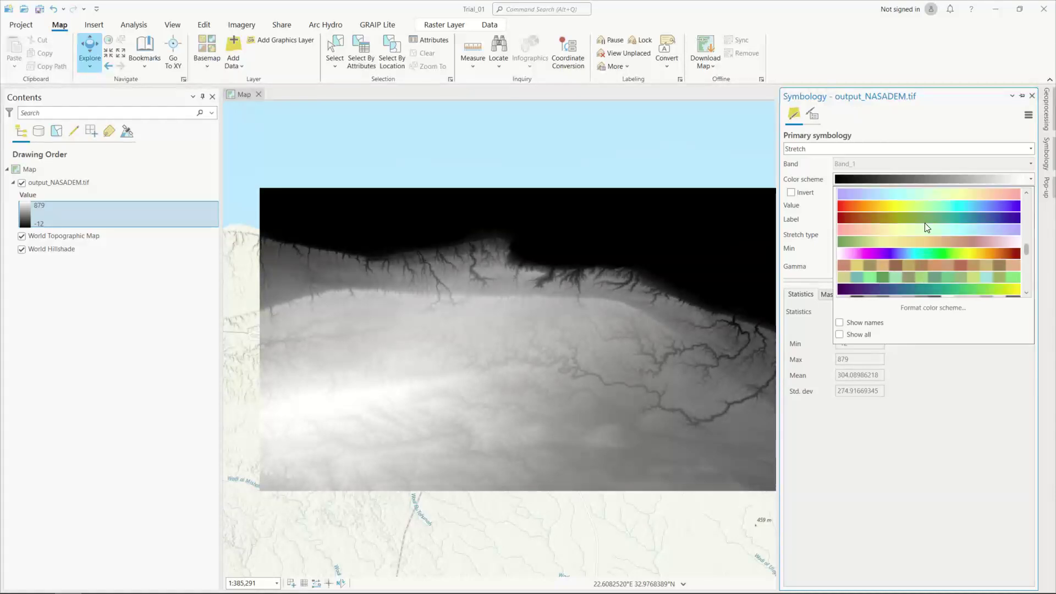
scroll(928, 231, "up", 2)
scroll(931, 254, "up", 3)
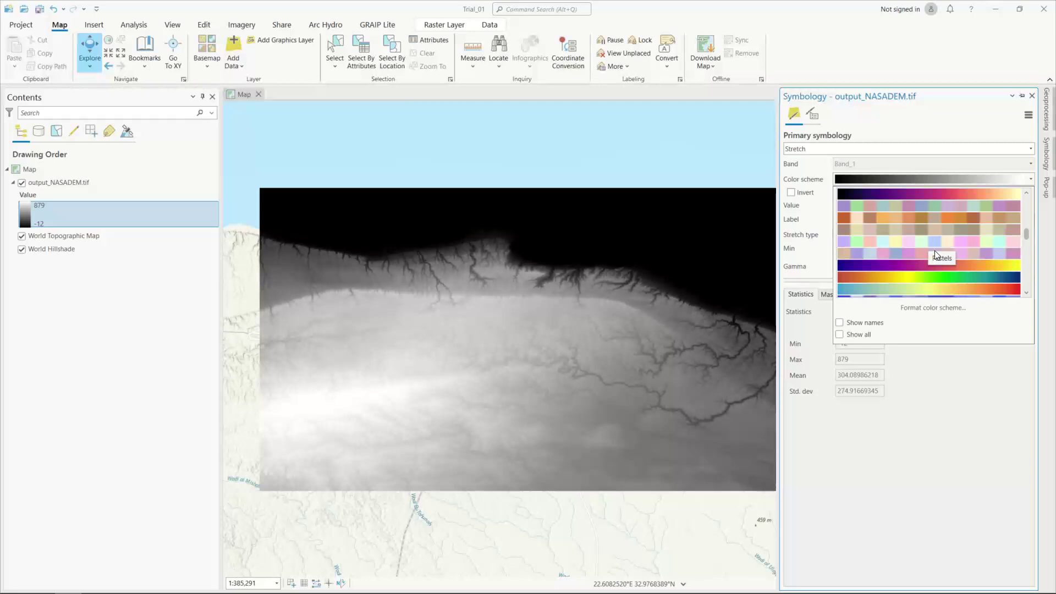
left_click(934, 280)
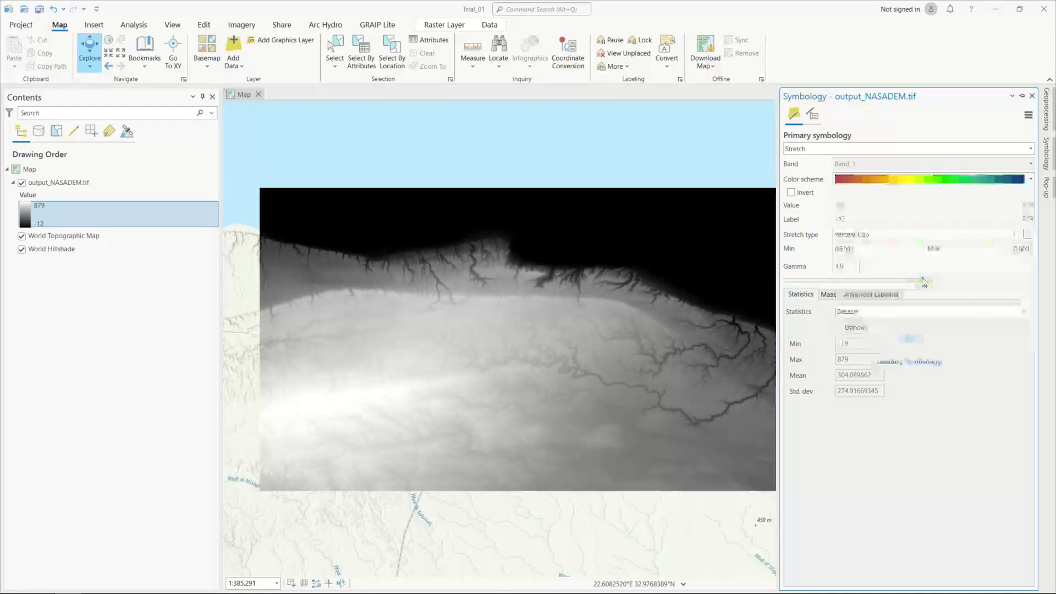
left_click(791, 192)
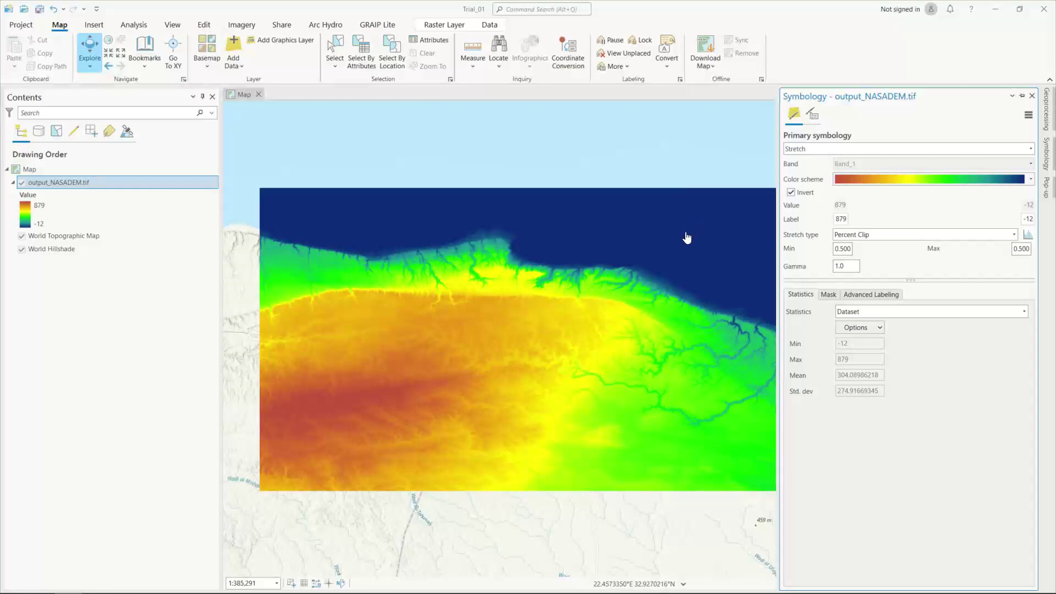
Check the geographic coordinate system in the spatial reference of the output_NASADEM.tif layer's source properties.
double_click(63, 183)
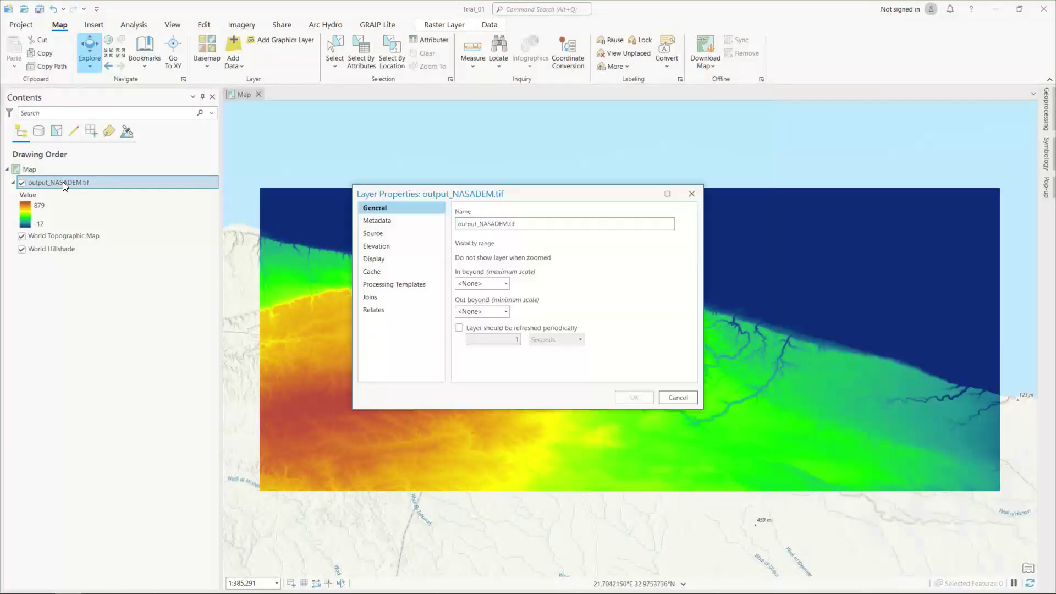
left_click(379, 234)
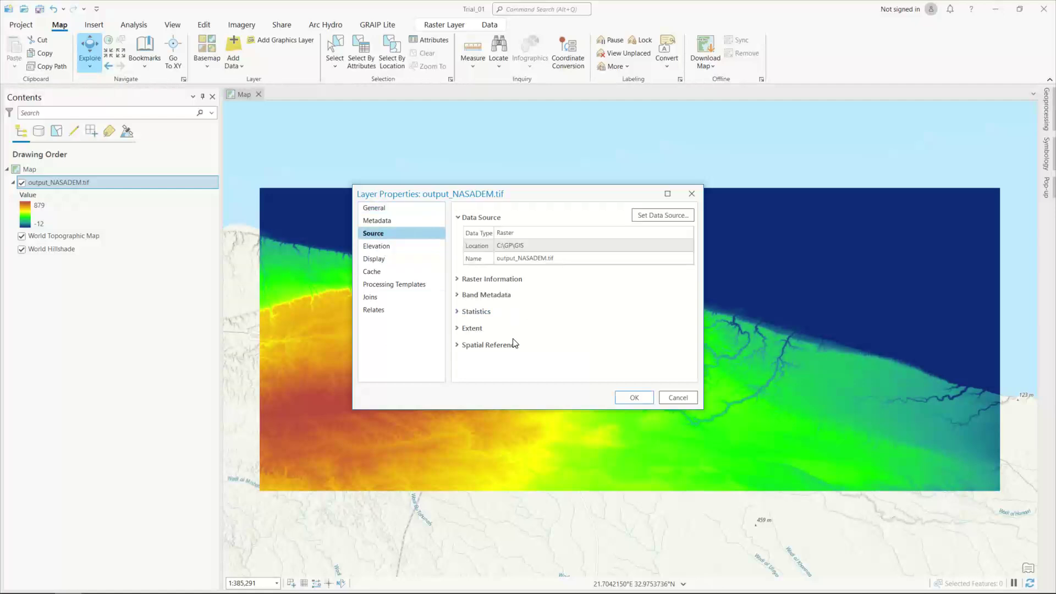
left_click(461, 344)
scroll(550, 330, "down", 3)
left_click(545, 254)
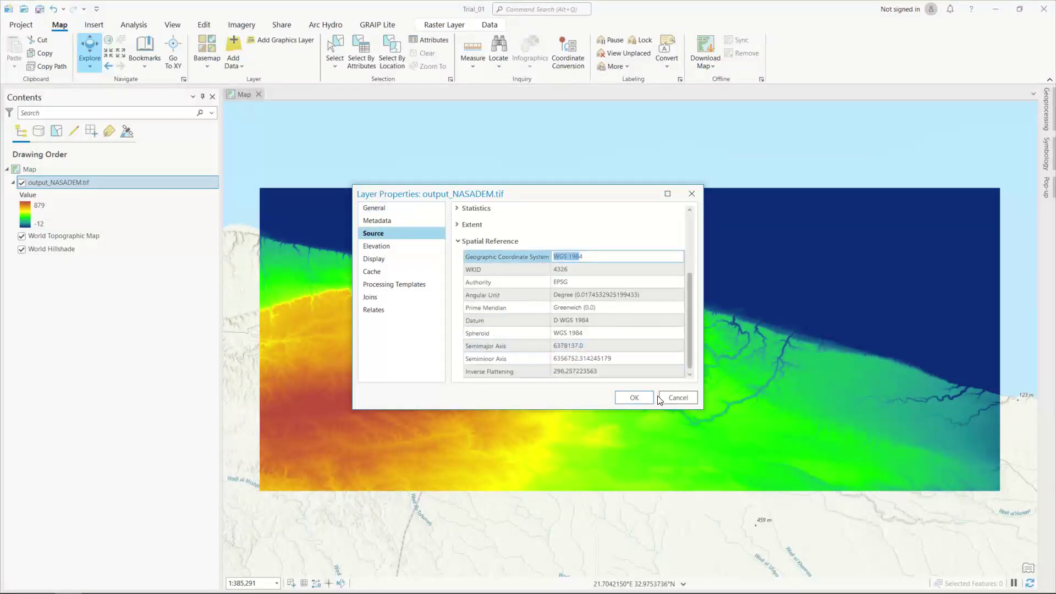
left_click(636, 398)
Browse the list of geoprocessing toolboxes and examine the toolsets inside Data Management Tools.
left_click(1046, 108)
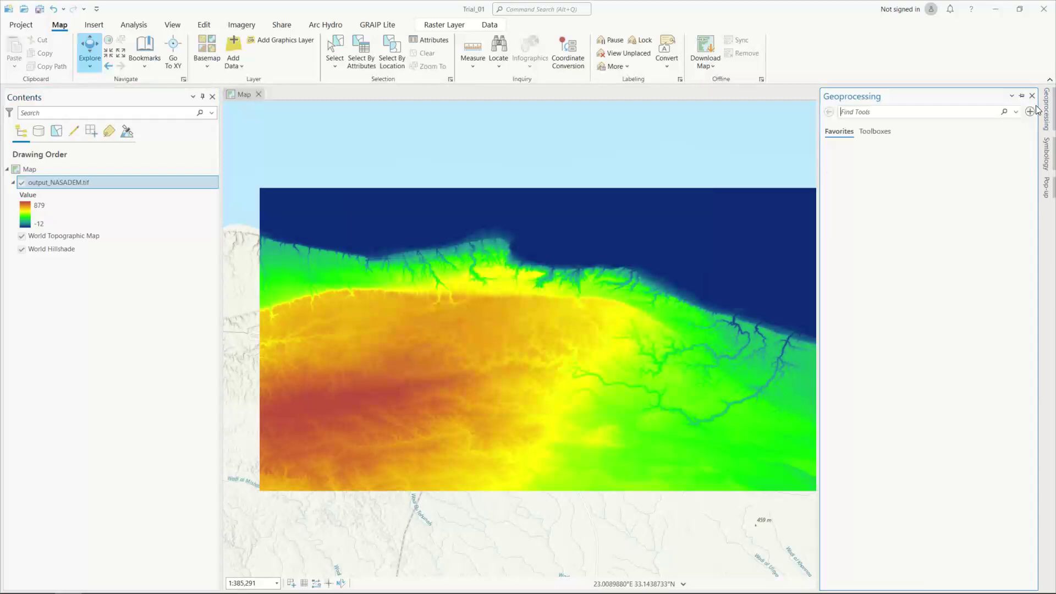
left_click(133, 27)
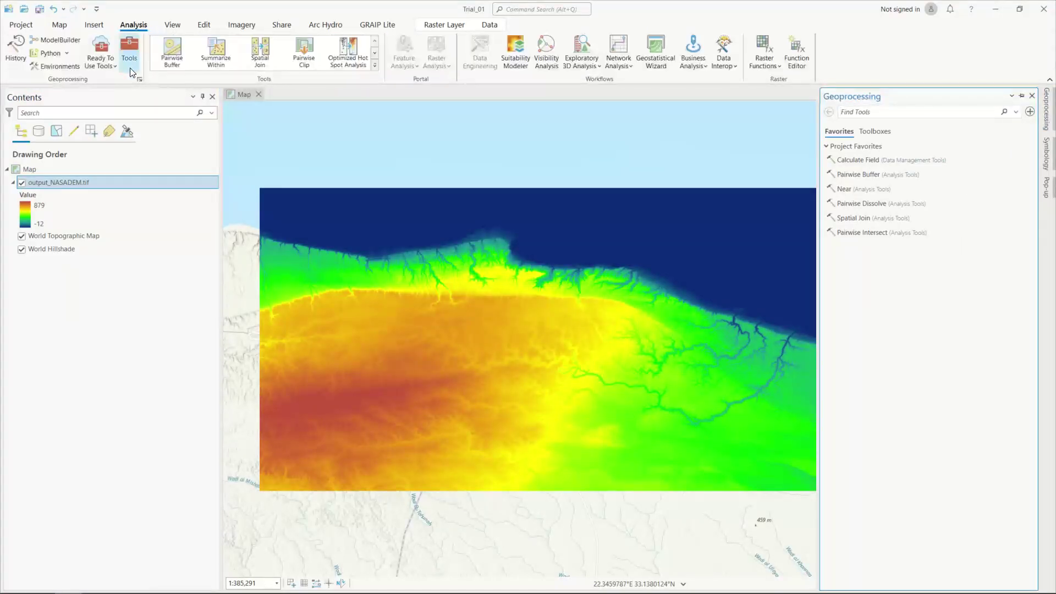
left_click(873, 132)
scroll(936, 331, "down", 3)
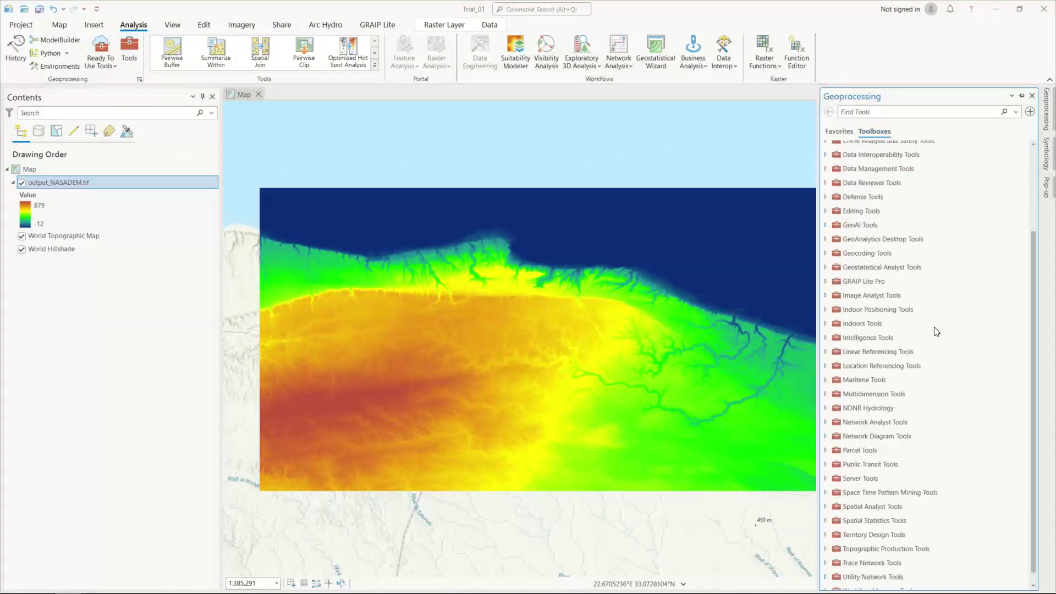
scroll(934, 326, "up", 3)
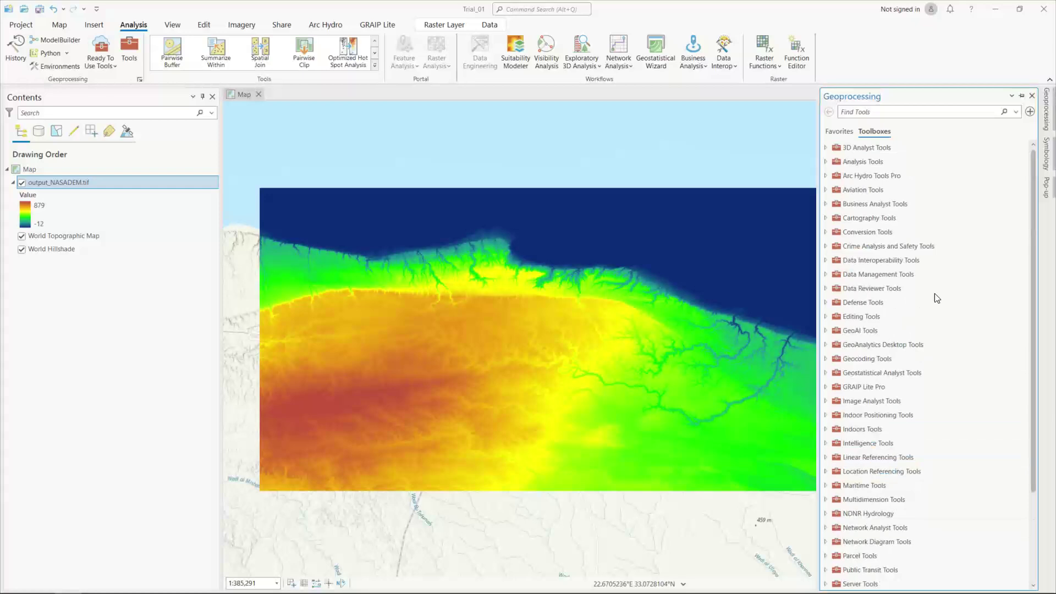
scroll(916, 330, "down", 3)
scroll(866, 353, "up", 3)
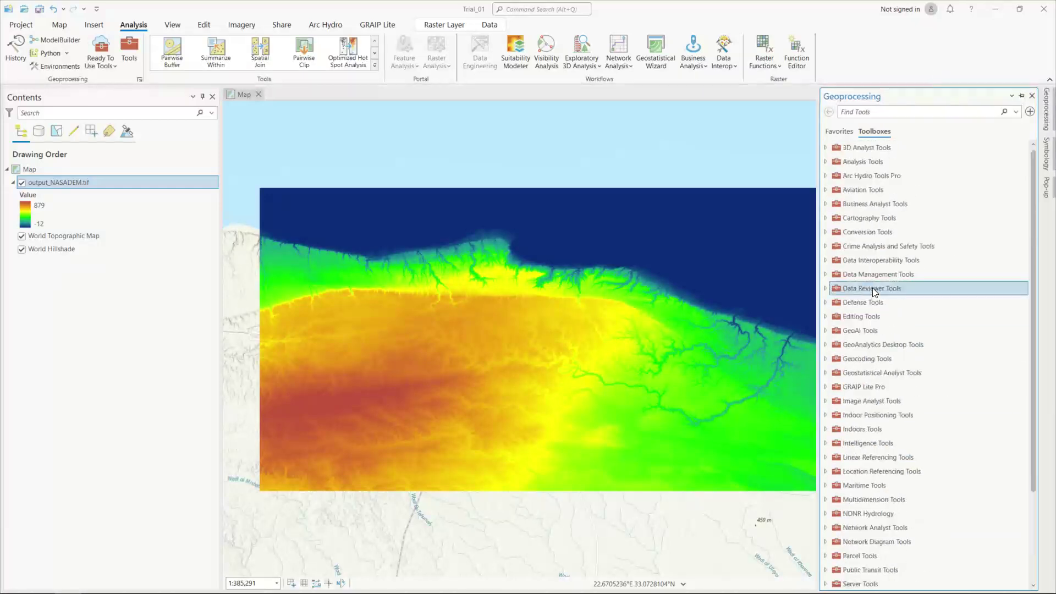
left_click(880, 273)
left_click(880, 273)
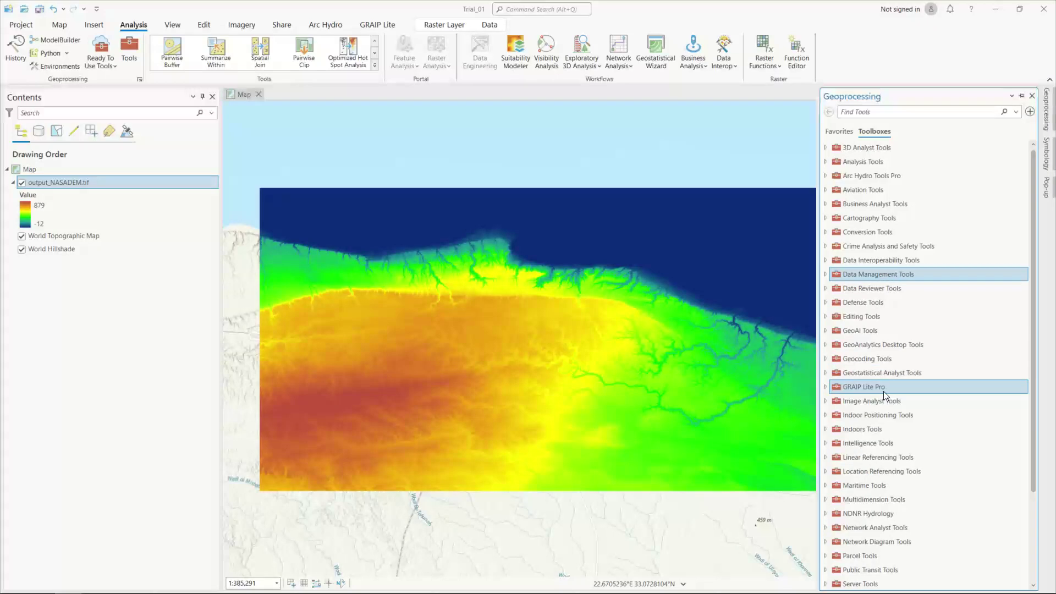
left_click(825, 274)
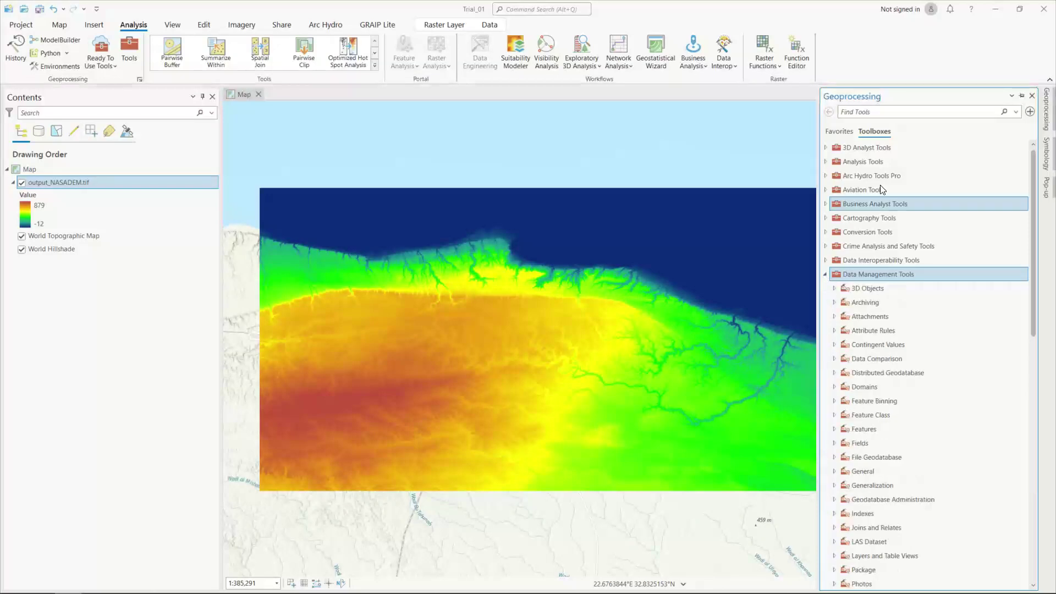
Search the geoprocessing tools for "project raster" and open the Project Raster tool.
left_click(852, 131)
left_click(870, 112)
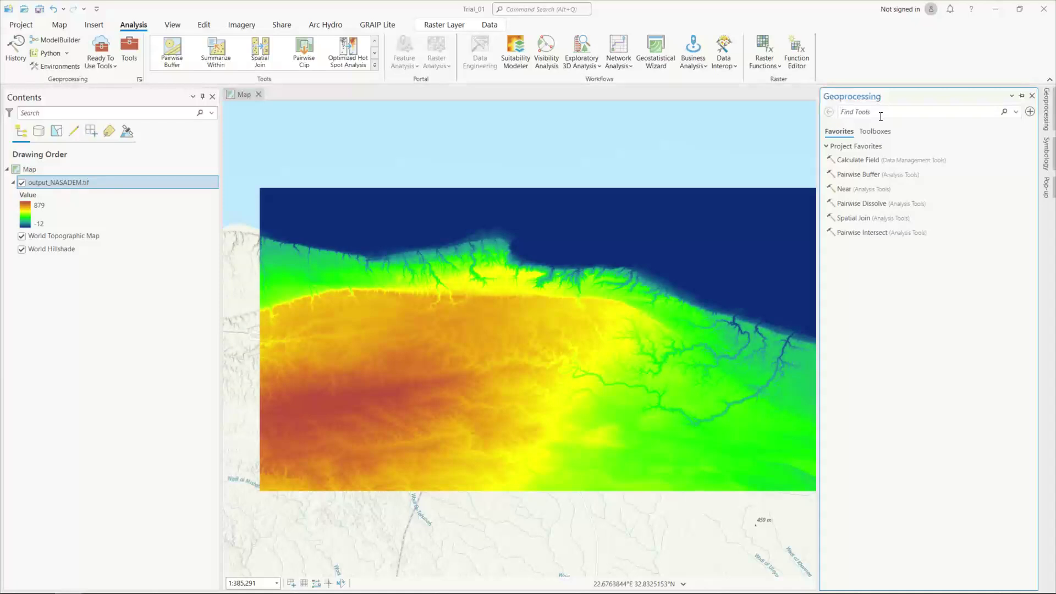
type("rpo")
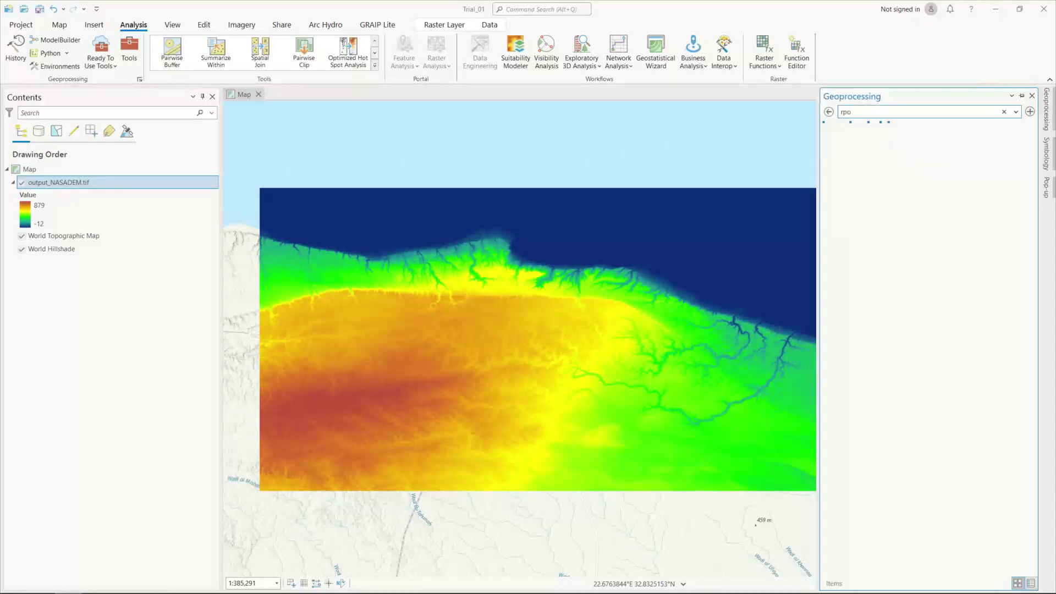
key("Return")
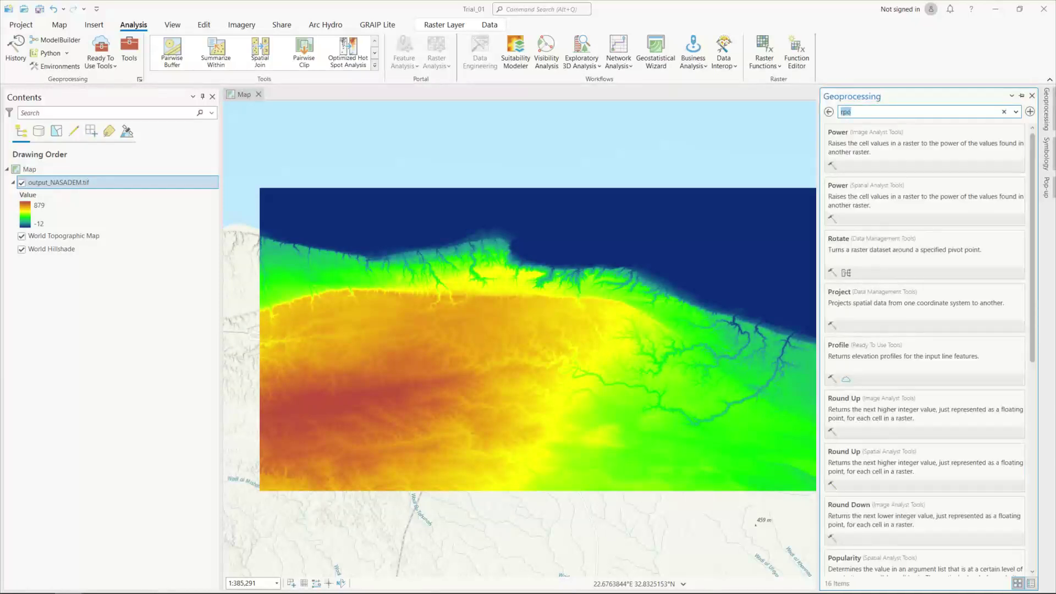
type("project raster")
left_click(843, 131)
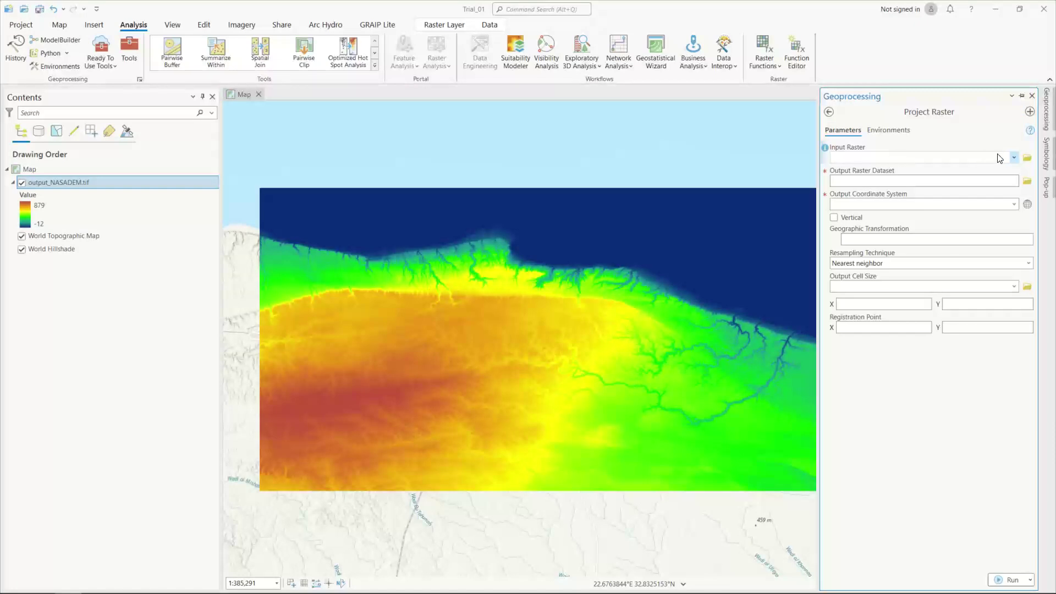
Set output_NASADEM.tif as the input raster and name the output raster dataset DEM_prj in the GIS folder.
left_click(1014, 157)
left_click(879, 172)
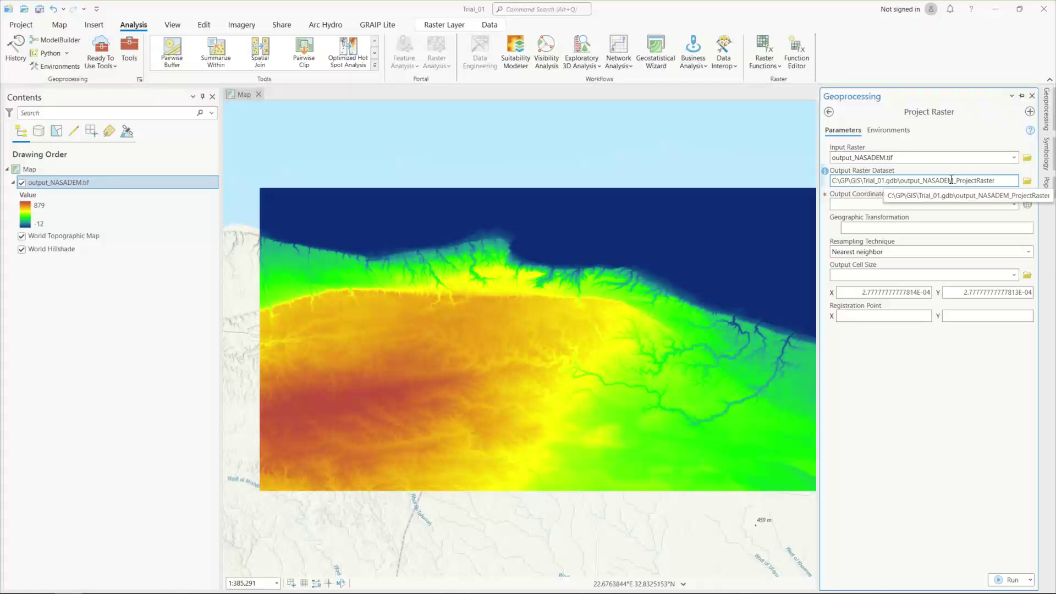
left_click(1027, 181)
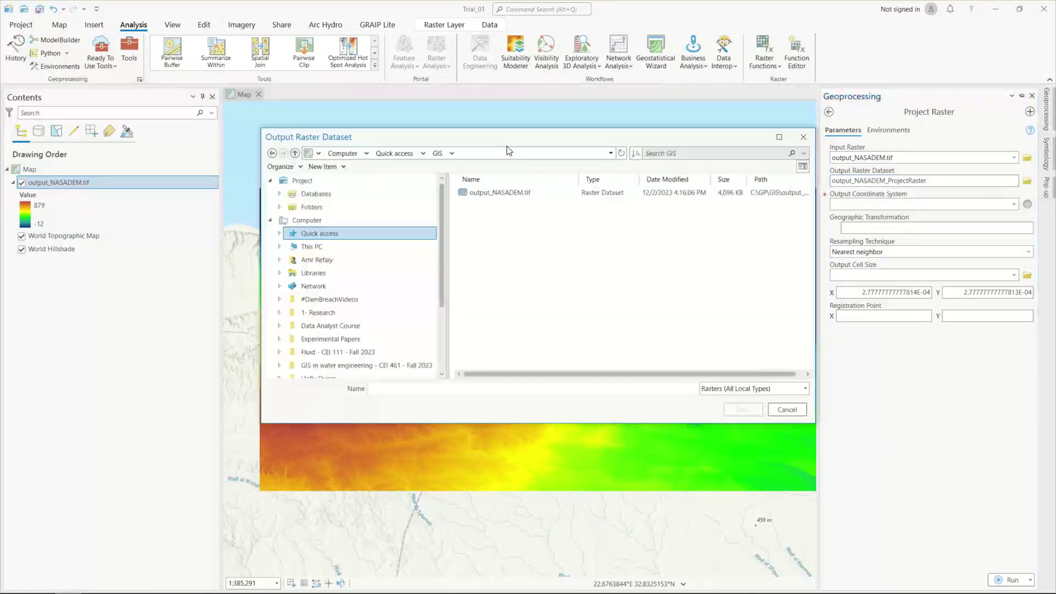
left_click(491, 387)
type("DEM_pr")
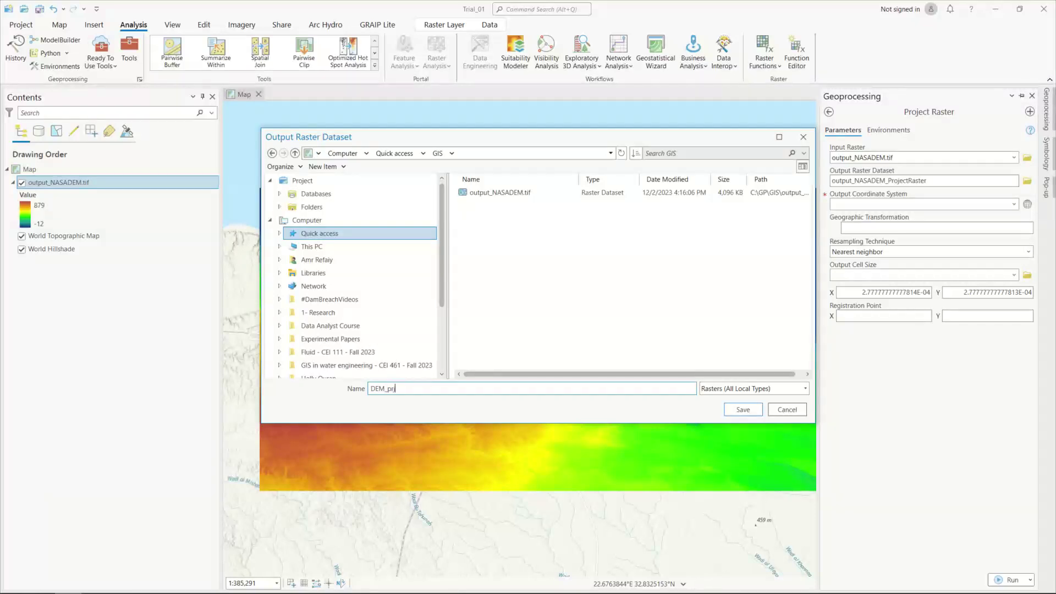
type("j")
key("Return")
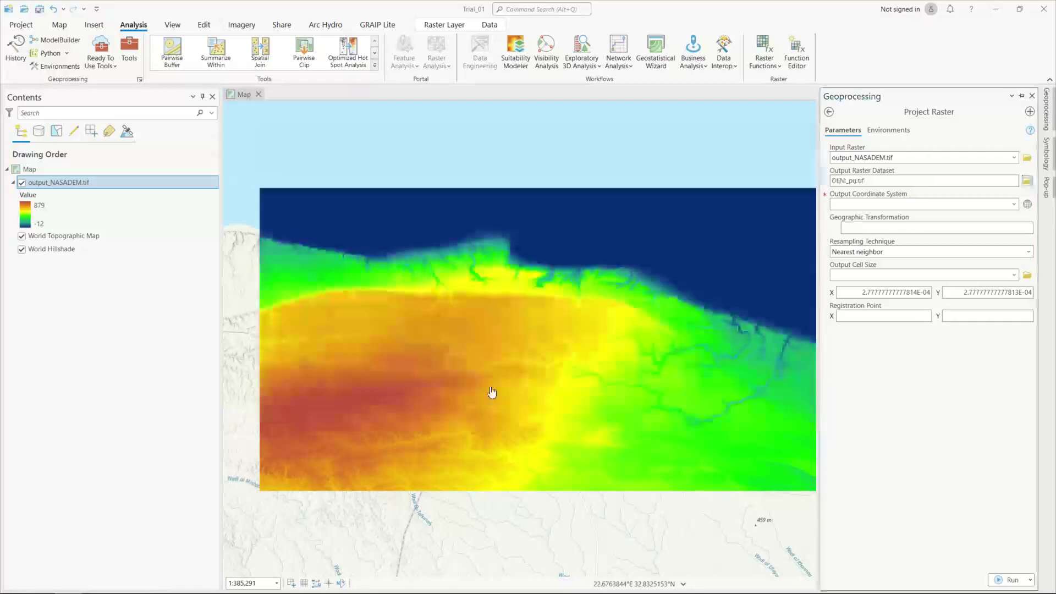
left_click(907, 181)
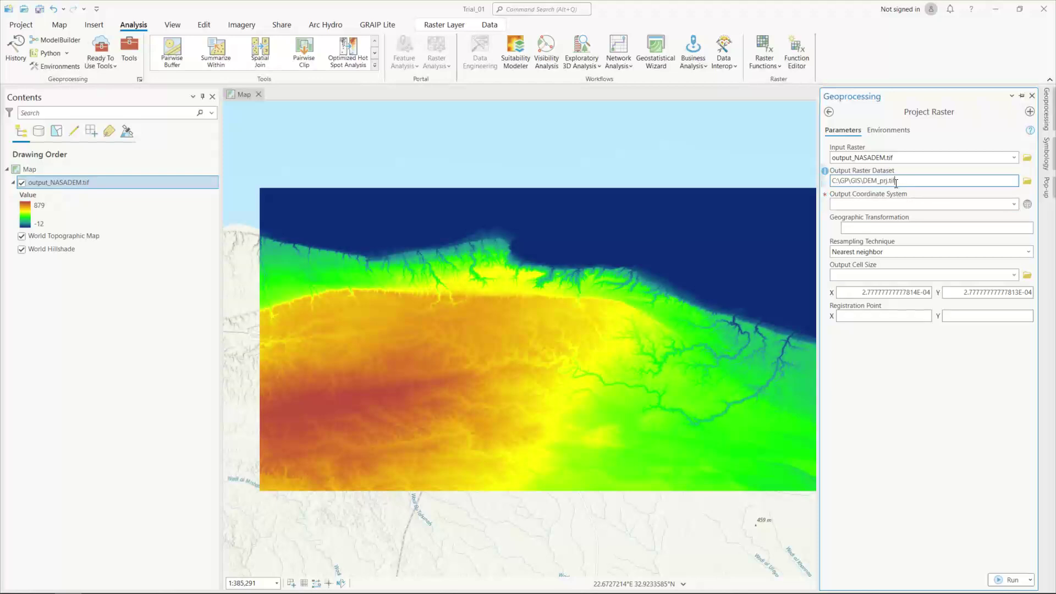
Search the available output coordinate systems for 32634 and select WGS 1984 UTM Zone 34N.
left_click(1012, 205)
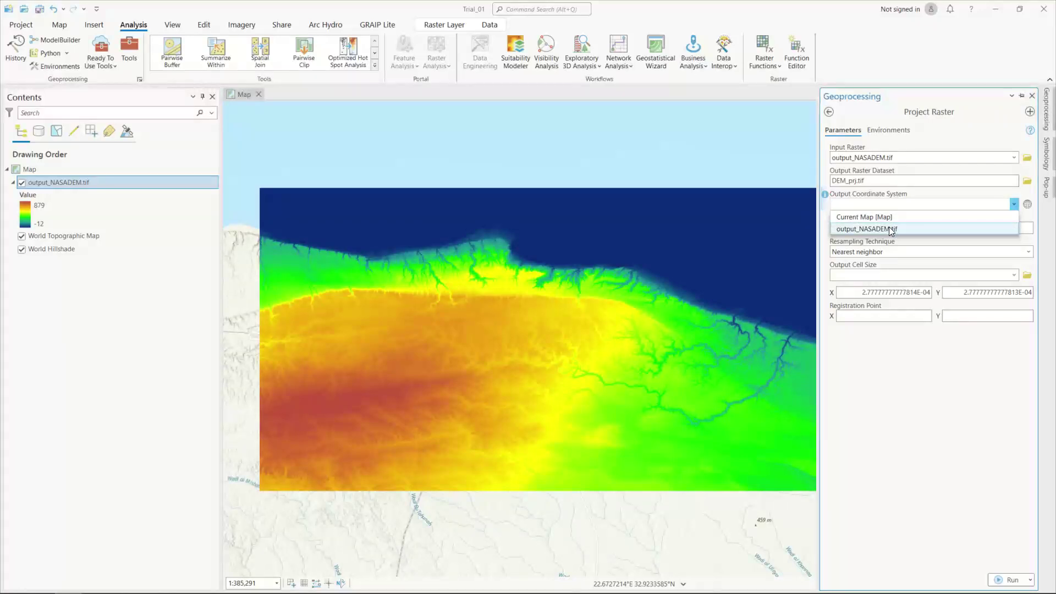
left_click(977, 204)
left_click(1027, 204)
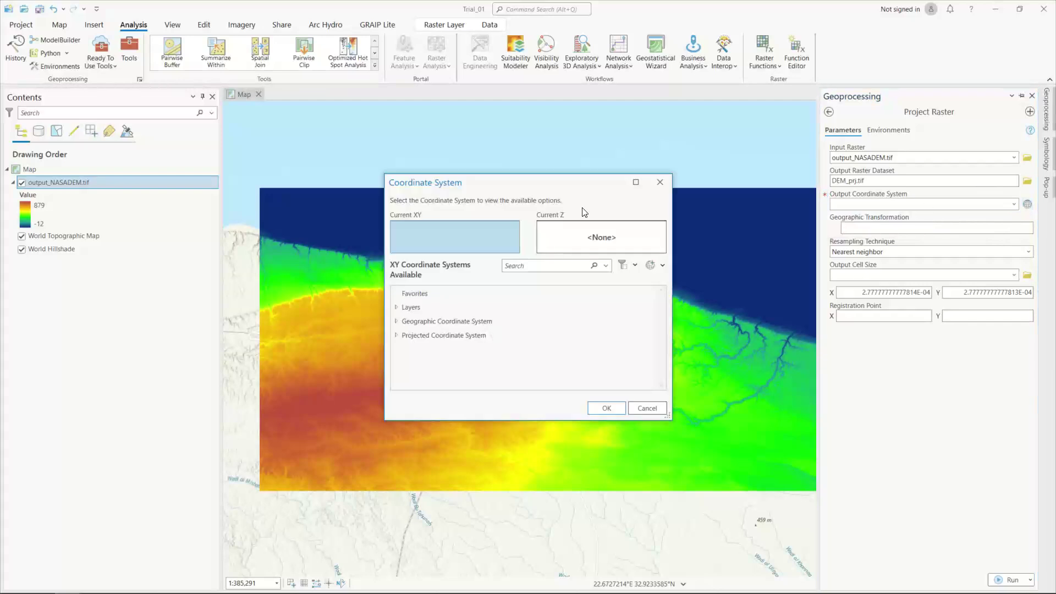
left_click(524, 263)
type("32634")
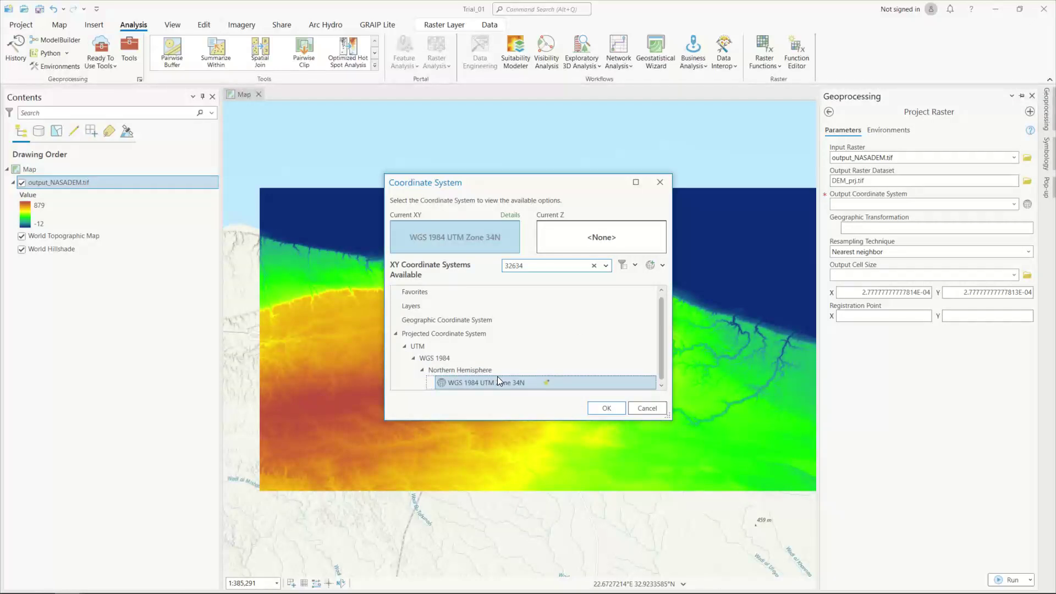
Clear the coordinate system search and examine the WGS 1984 Northern Hemisphere UTM zones under the projected coordinate systems.
double_click(519, 265)
left_click(594, 266)
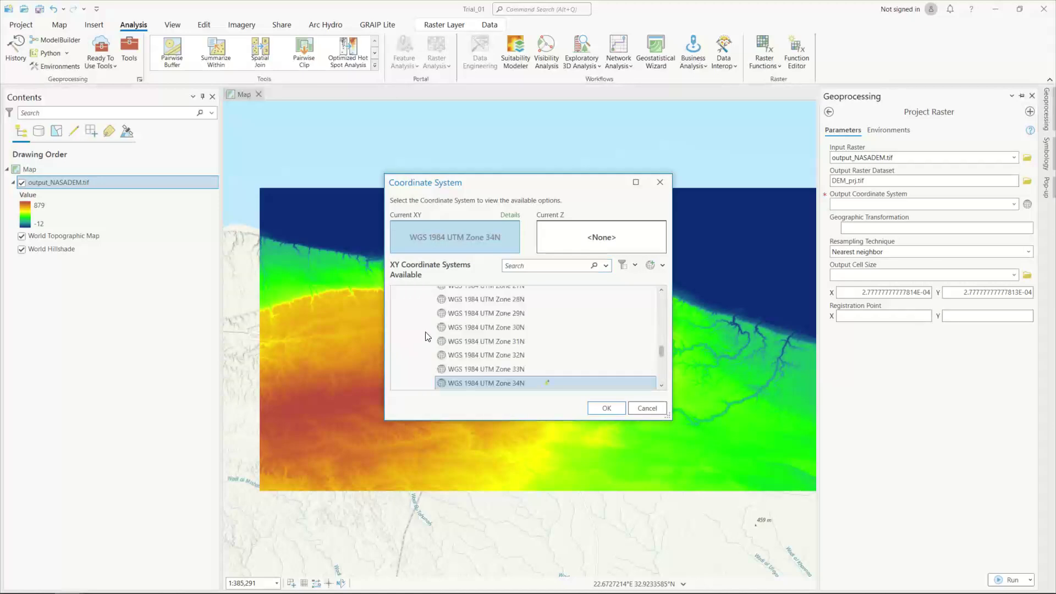
scroll(464, 349, "up", 10)
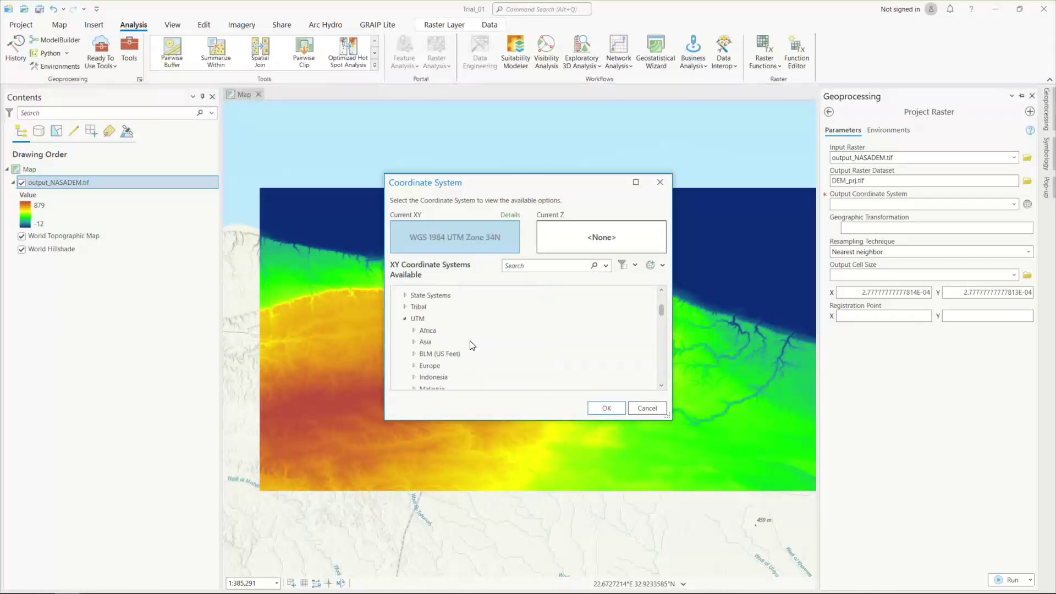
scroll(472, 345, "up", 5)
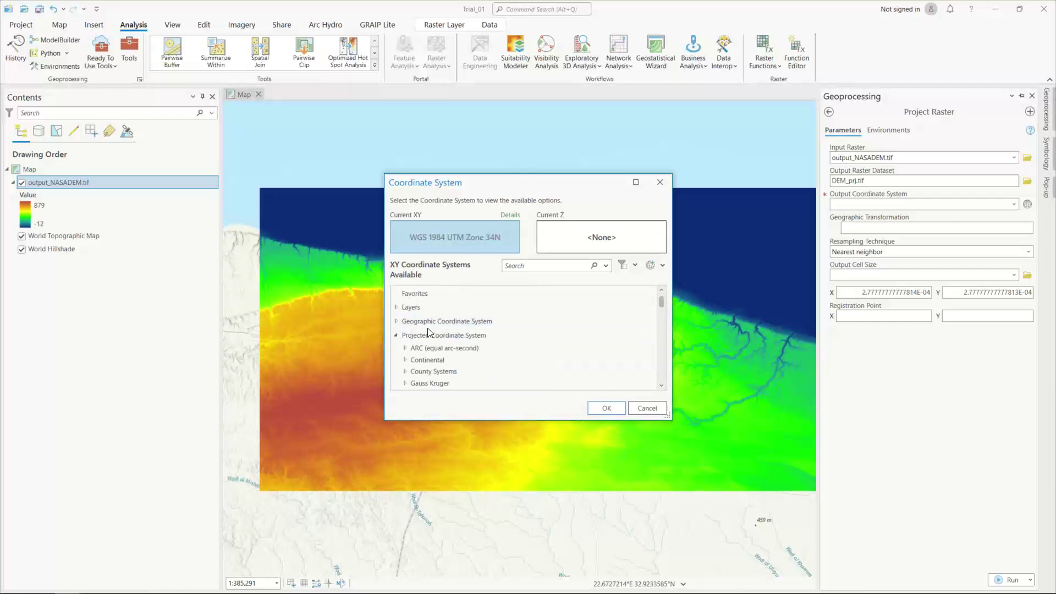
scroll(432, 338, "down", 12)
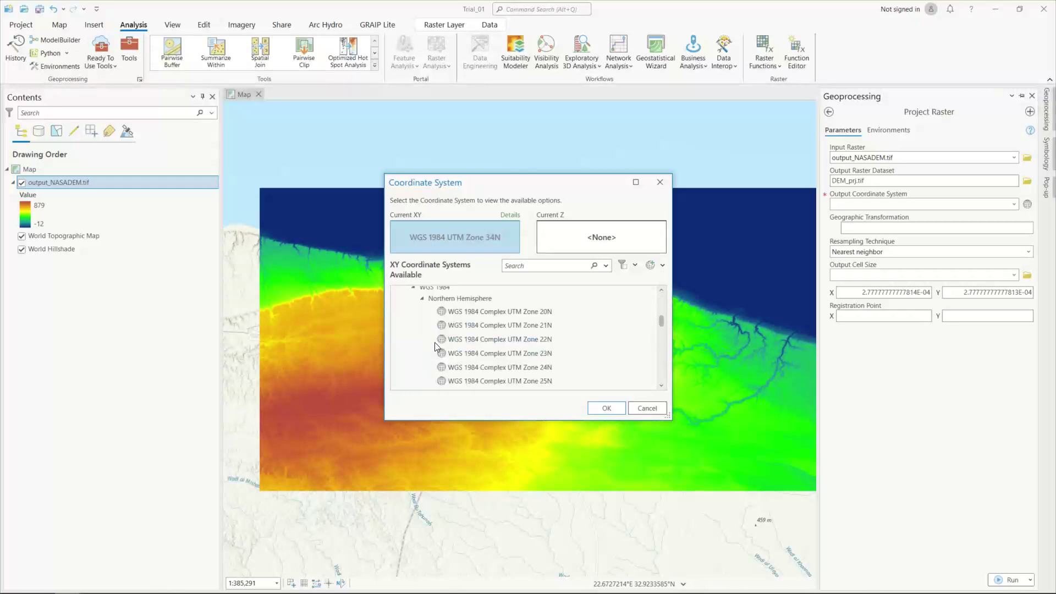
scroll(435, 346, "up", 2)
scroll(484, 368, "down", 6)
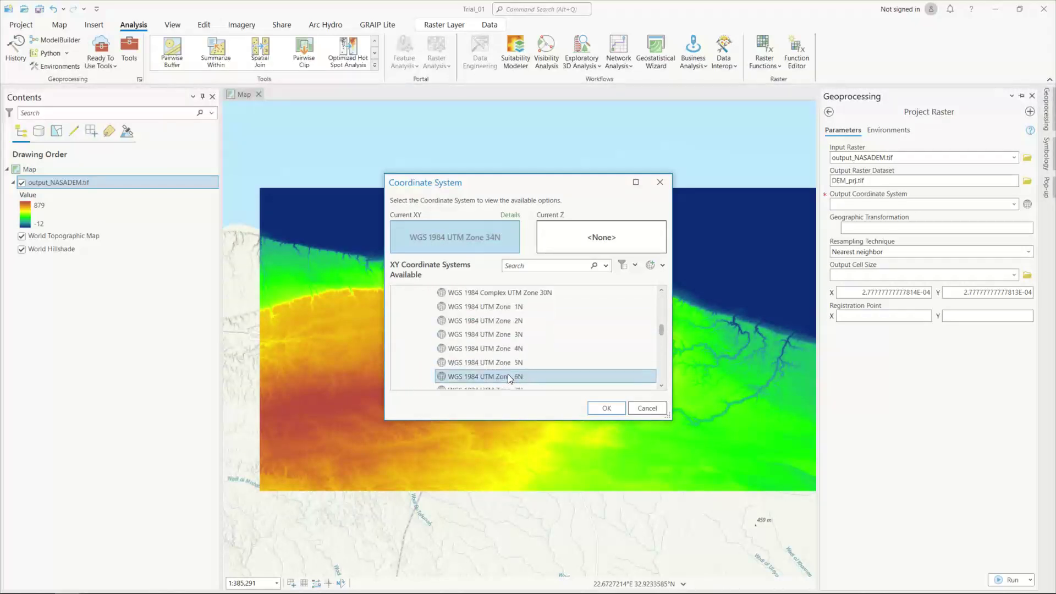
scroll(484, 367, "down", 6)
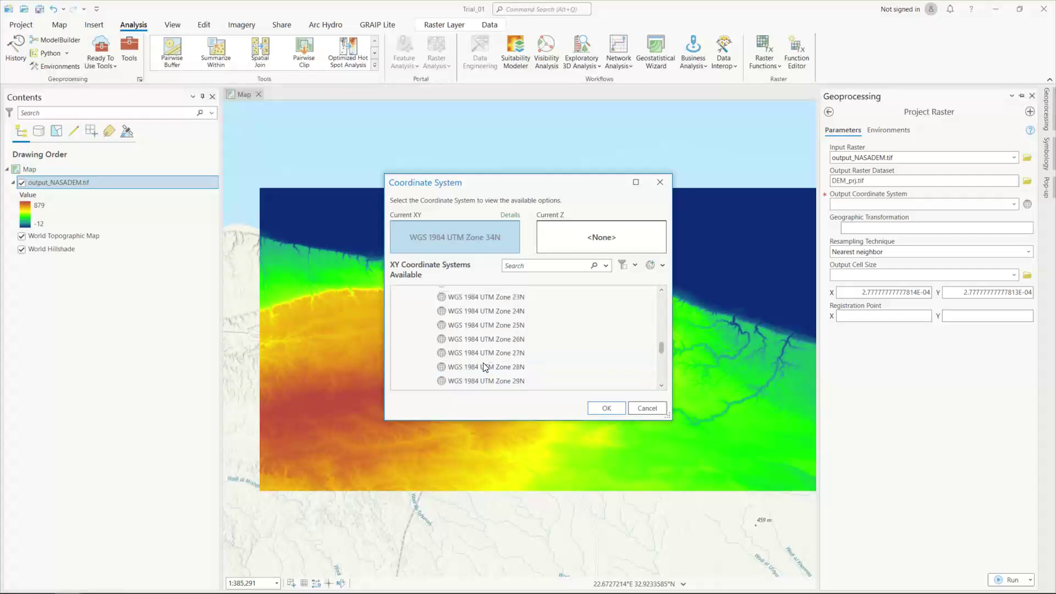
scroll(484, 367, "down", 2)
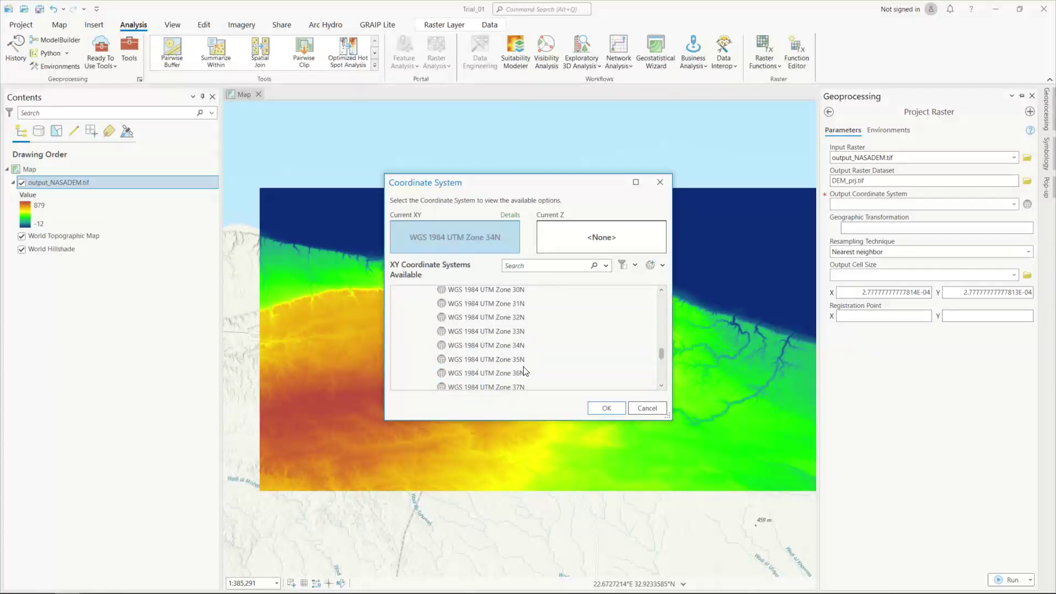
Find WGS 1984 UTM Zone 34N by its code 32634, apply it as the output coordinate system, and run Project Raster.
left_click(537, 266)
type("32634")
key("Return")
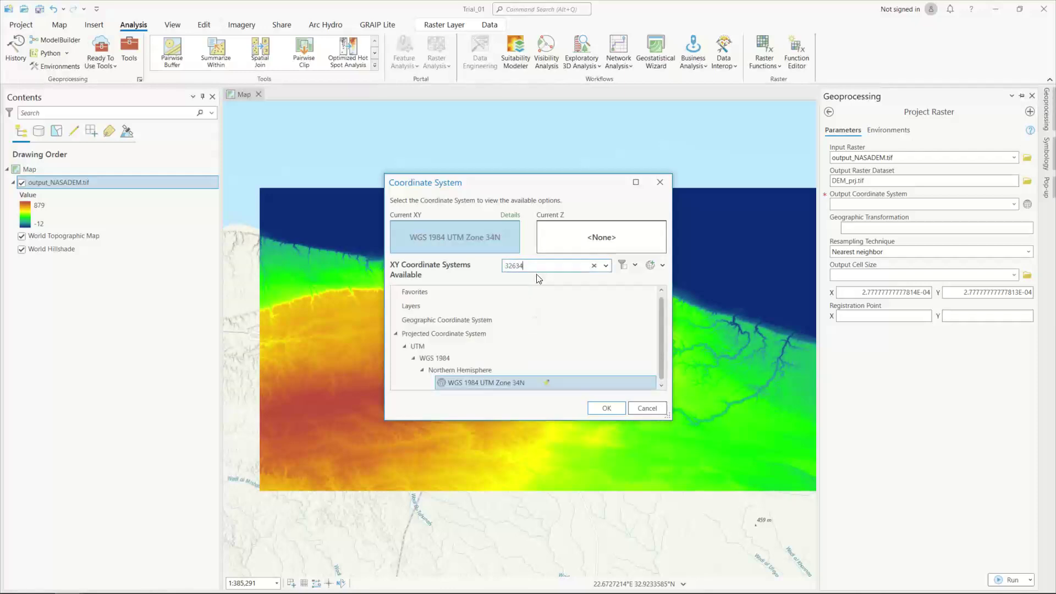
left_click(496, 381)
left_click(607, 408)
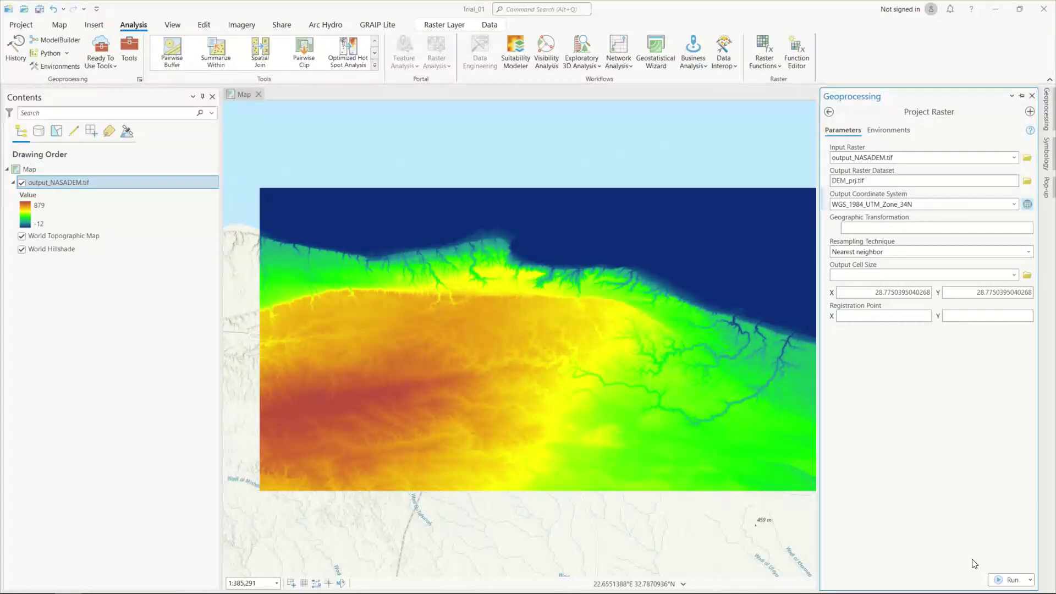
left_click(1001, 581)
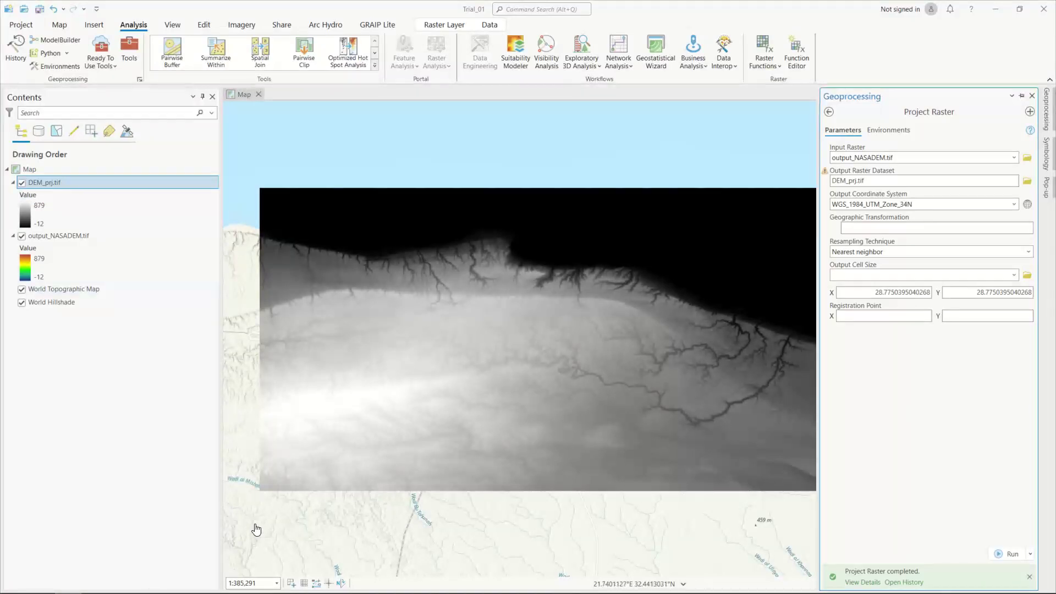
Check the projected coordinate system in the spatial reference of the DEM_prj.tif layer's source properties.
double_click(41, 185)
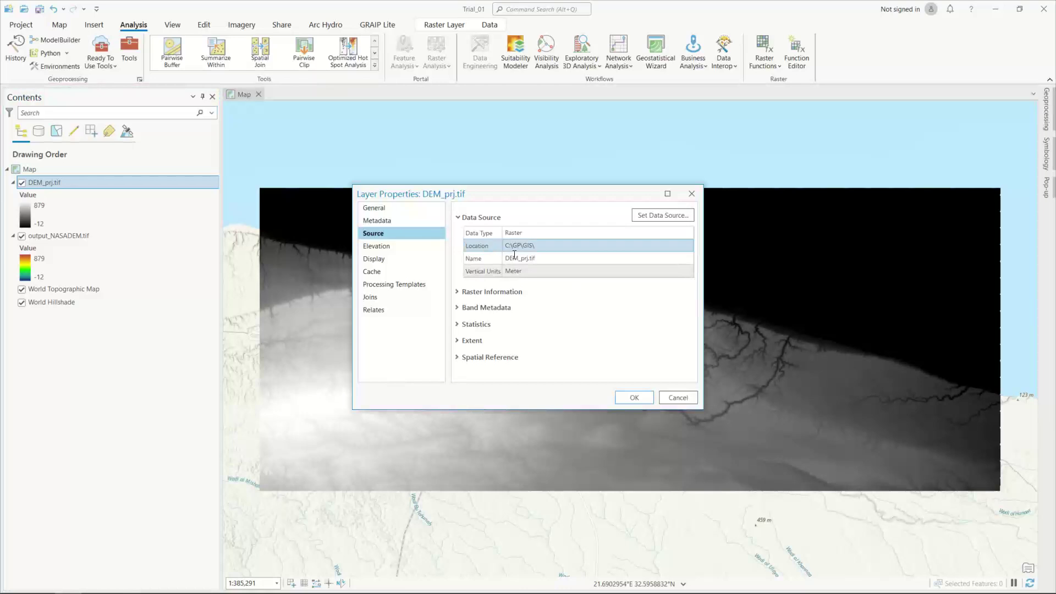
left_click(474, 357)
scroll(509, 357, "down", 3)
scroll(509, 352, "up", 3)
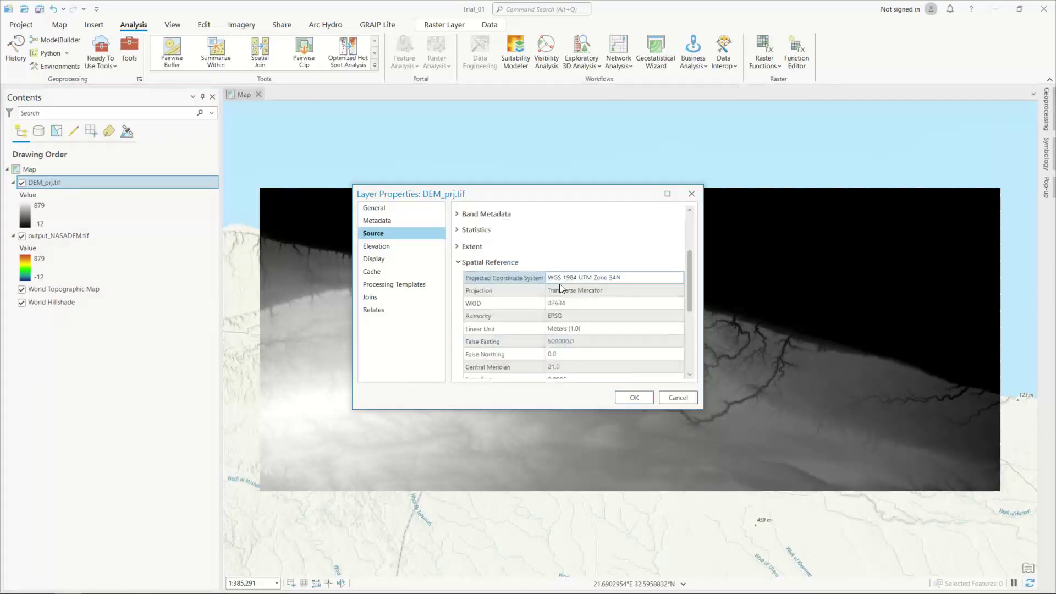
left_click_drag(624, 279, 583, 279)
scroll(539, 285, "up", 4)
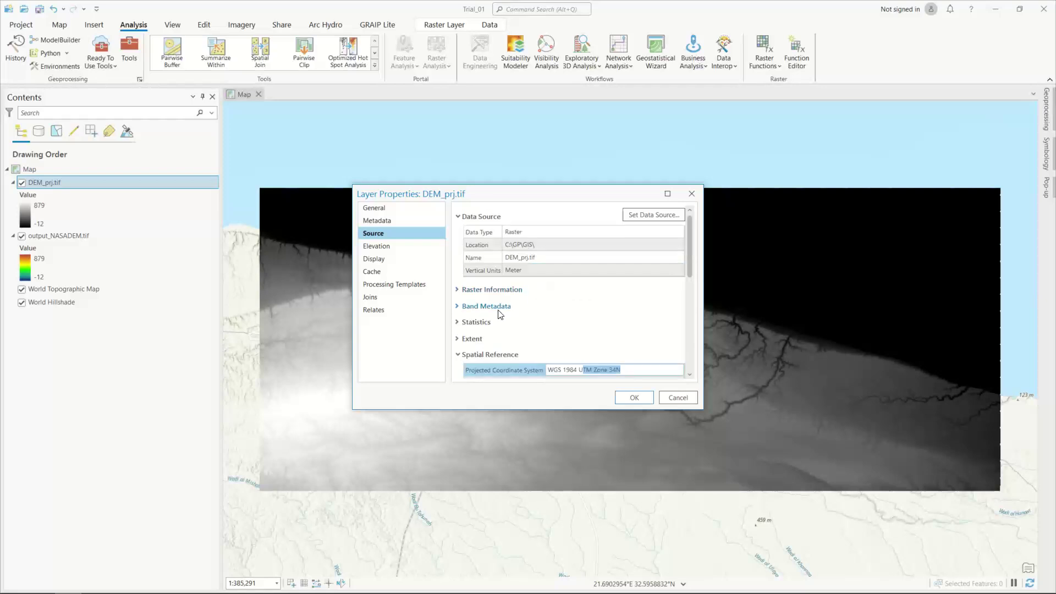
Examine the cell size and other raster information of DEM_prj.tif and close its properties without changes.
left_click(459, 290)
scroll(496, 328, "down", 3)
scroll(496, 329, "down", 3)
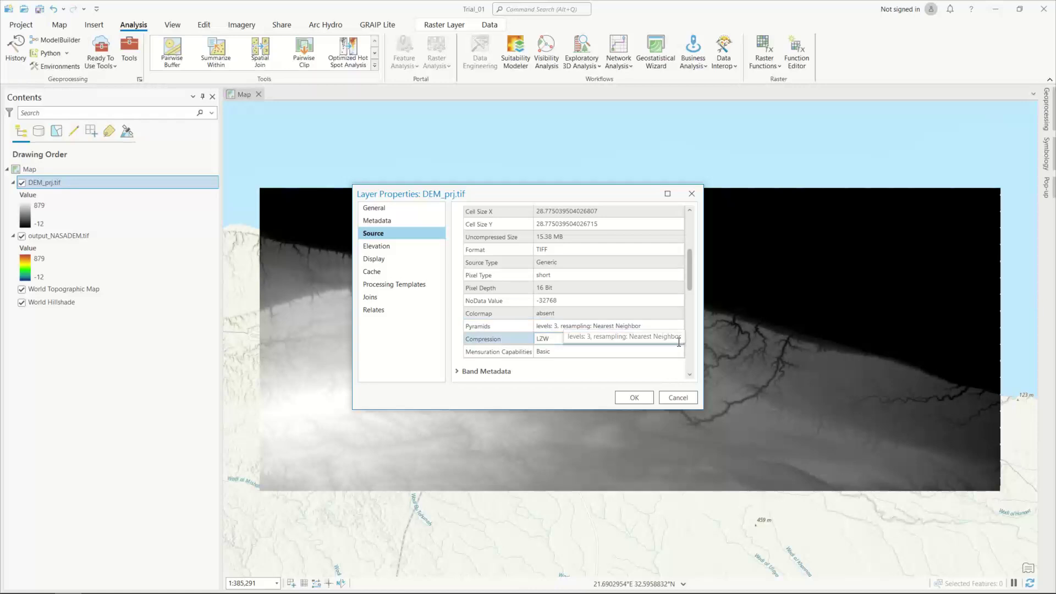
left_click(679, 397)
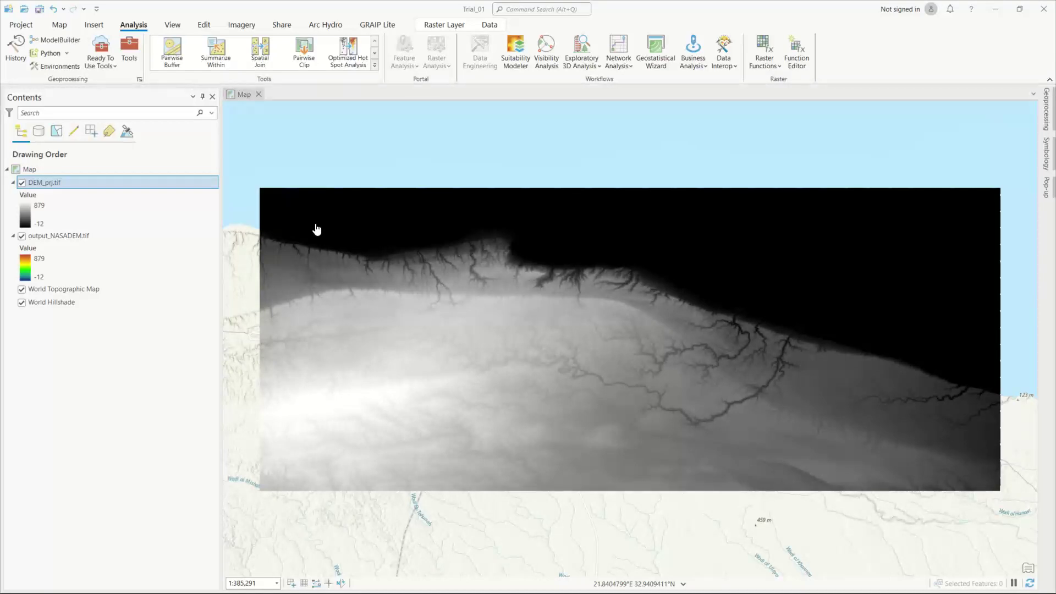
Close the Trial_01 project and, in File Explorer, delete everything except DEM_prj.tif from the GIS folder.
left_click(1043, 9)
left_click(545, 326)
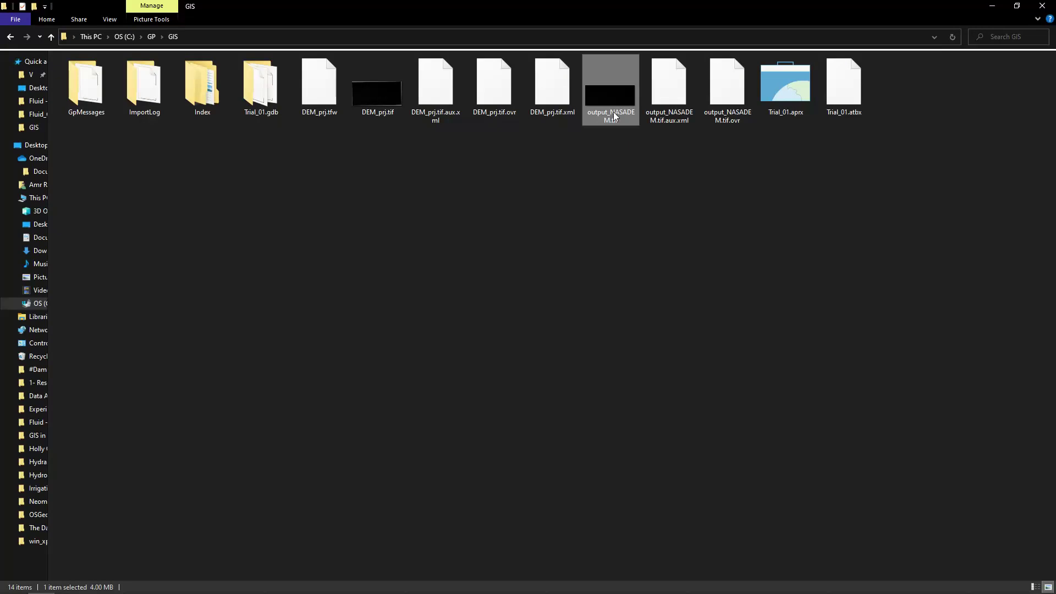
left_click(382, 108)
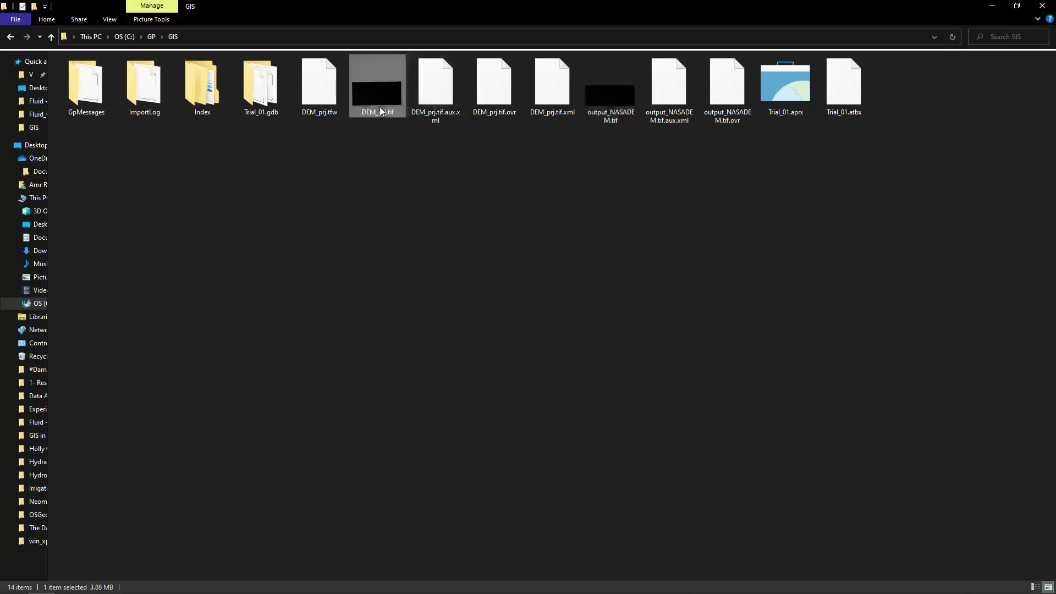
left_click_drag(408, 129, 859, 92)
key("Delete")
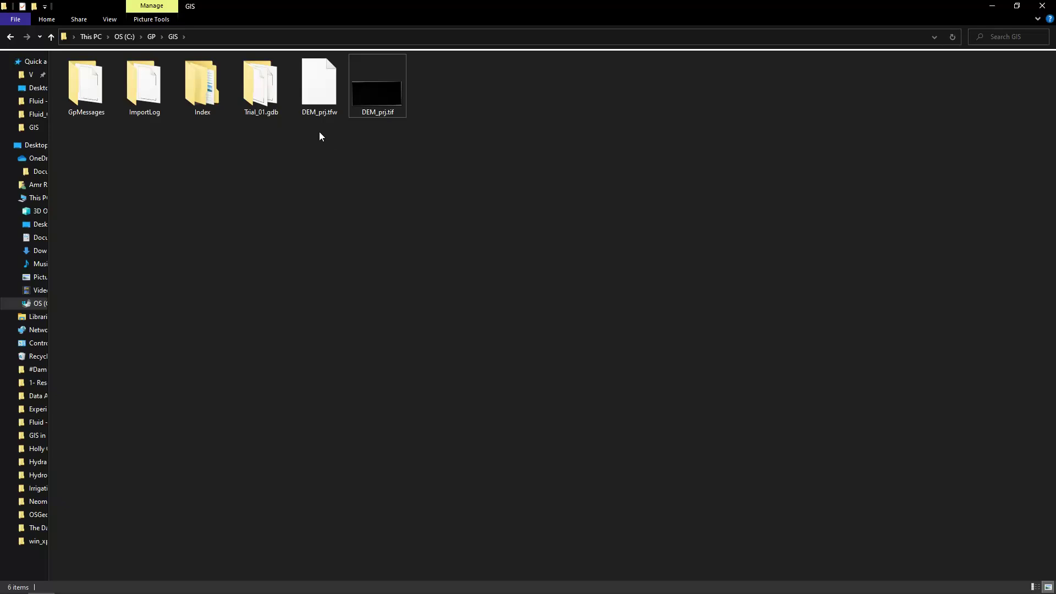
left_click_drag(321, 136, 93, 51)
key("Delete")
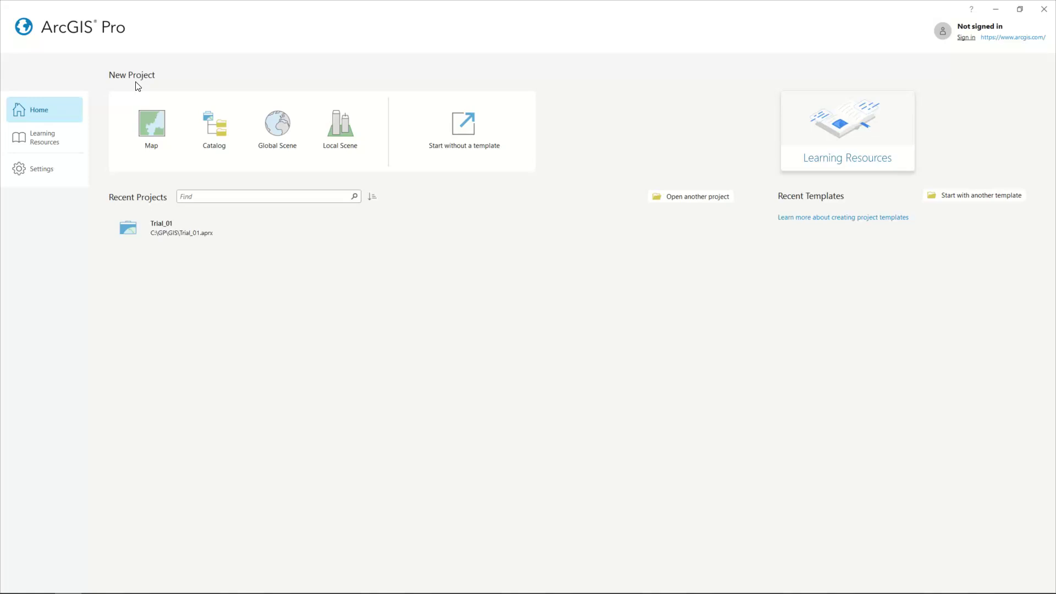
Start a new project from the Map template and name it Derna.
left_click(160, 124)
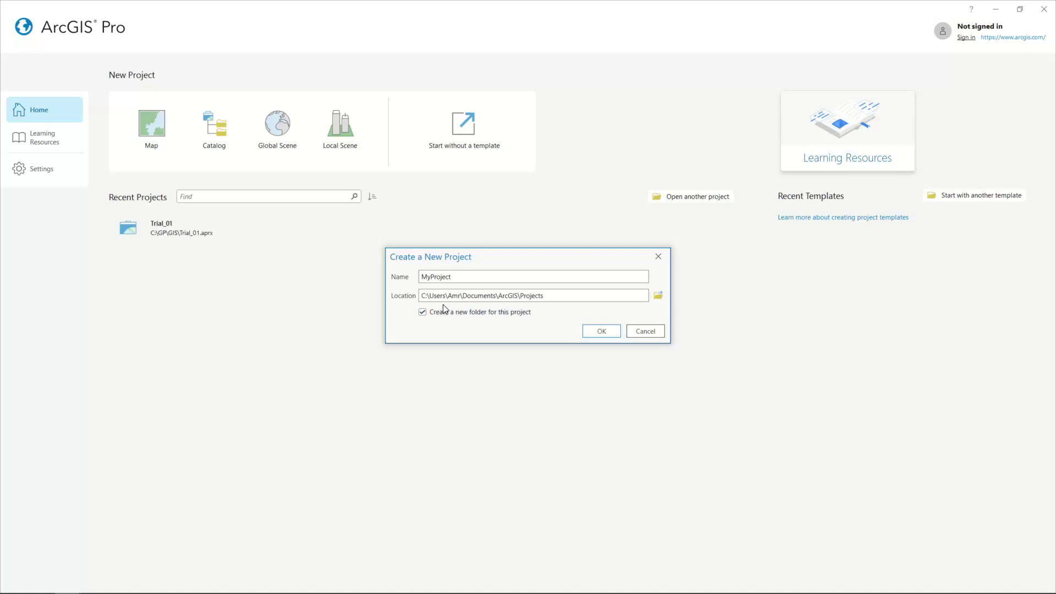
double_click(435, 276)
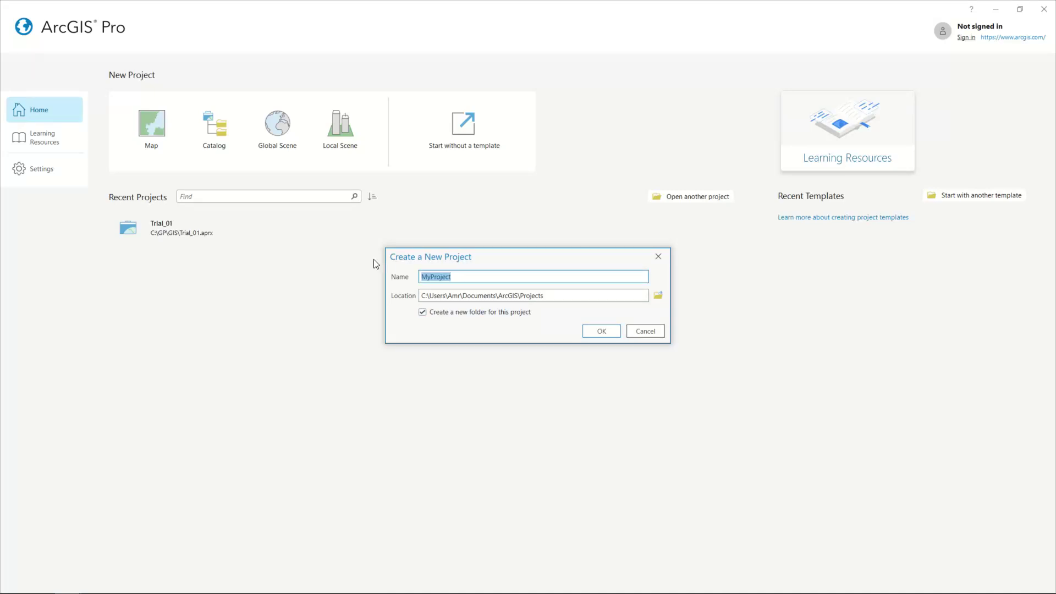
type("Derna")
Set the project location to C:\GP\GIS and create the project without a new folder for it.
left_click(658, 296)
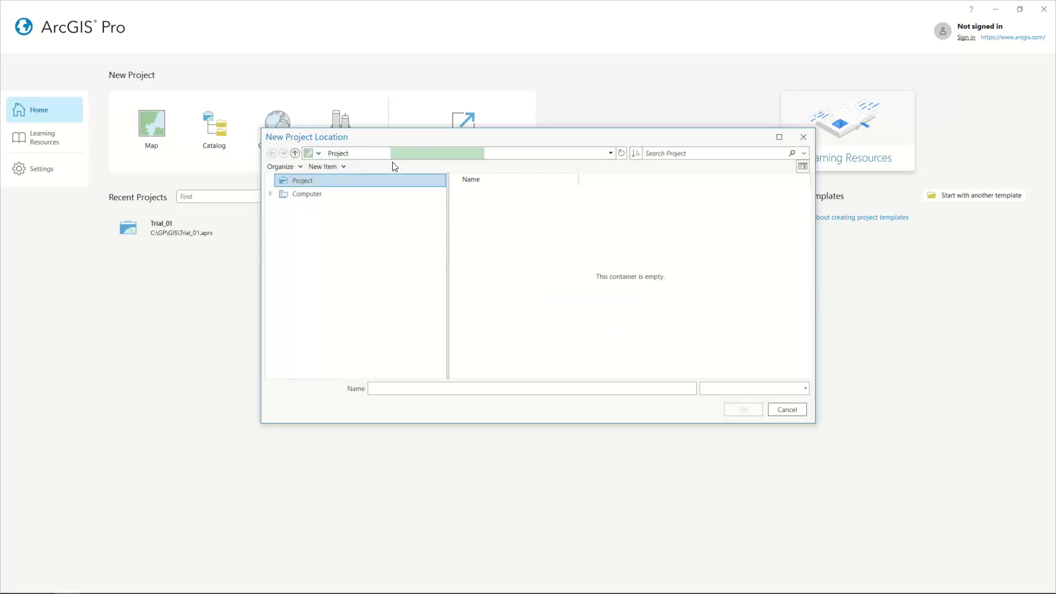
left_click(483, 289)
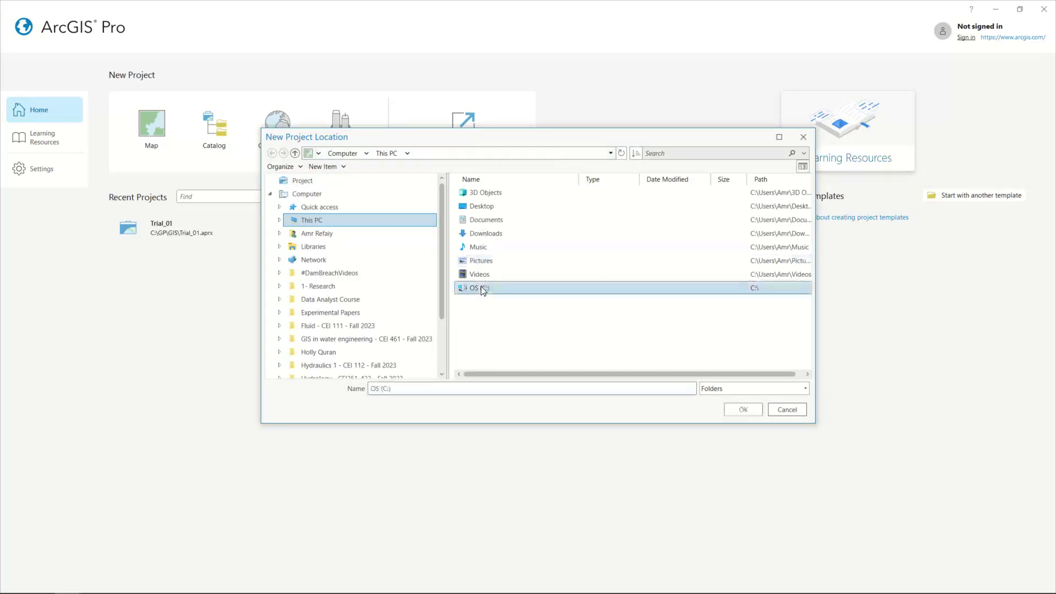
left_click(437, 154)
type("GIS")
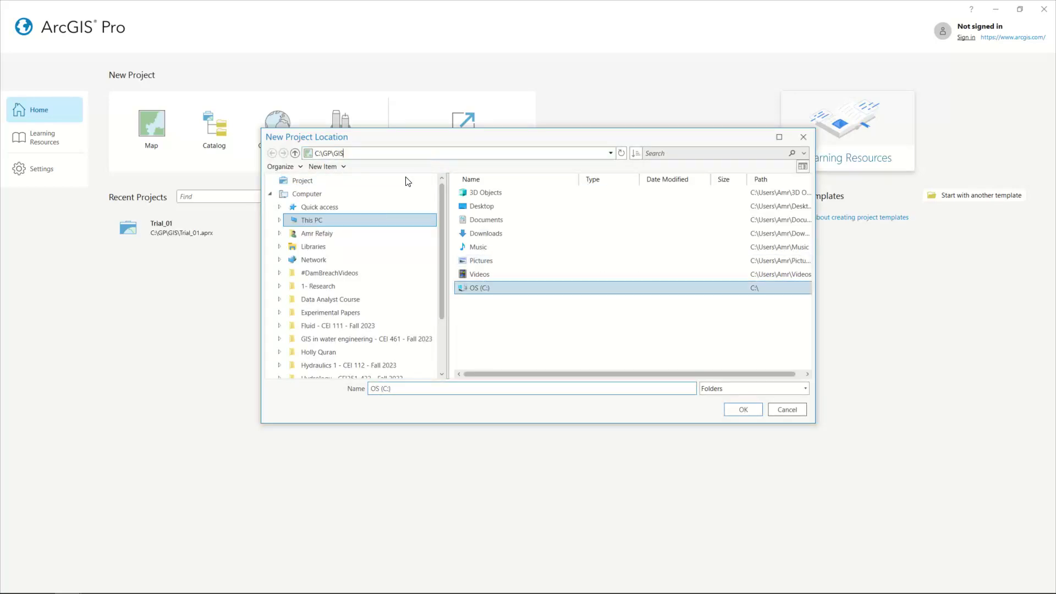
key("Return")
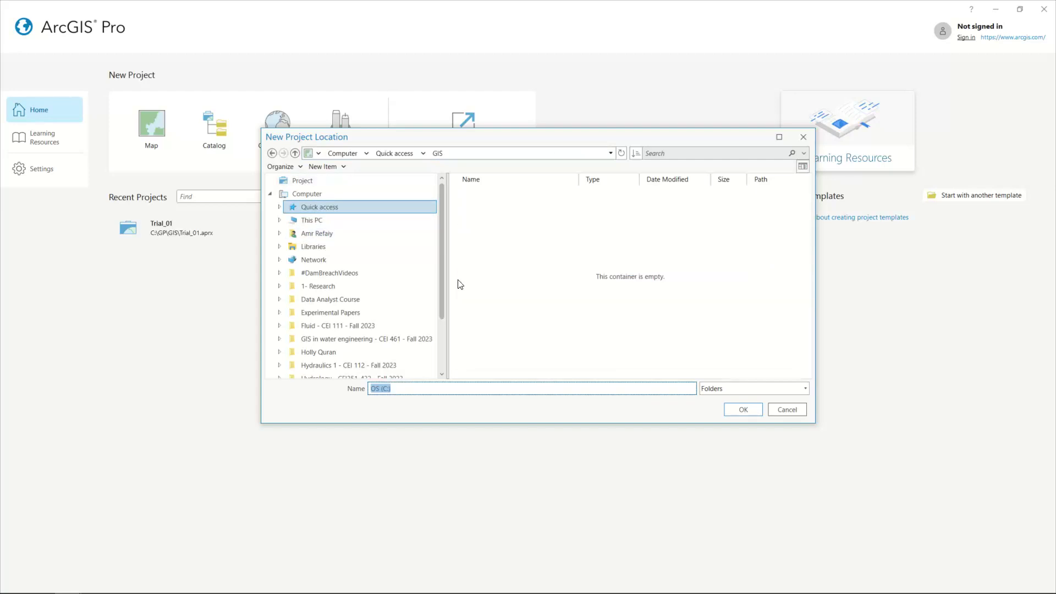
left_click(743, 409)
left_click(617, 300)
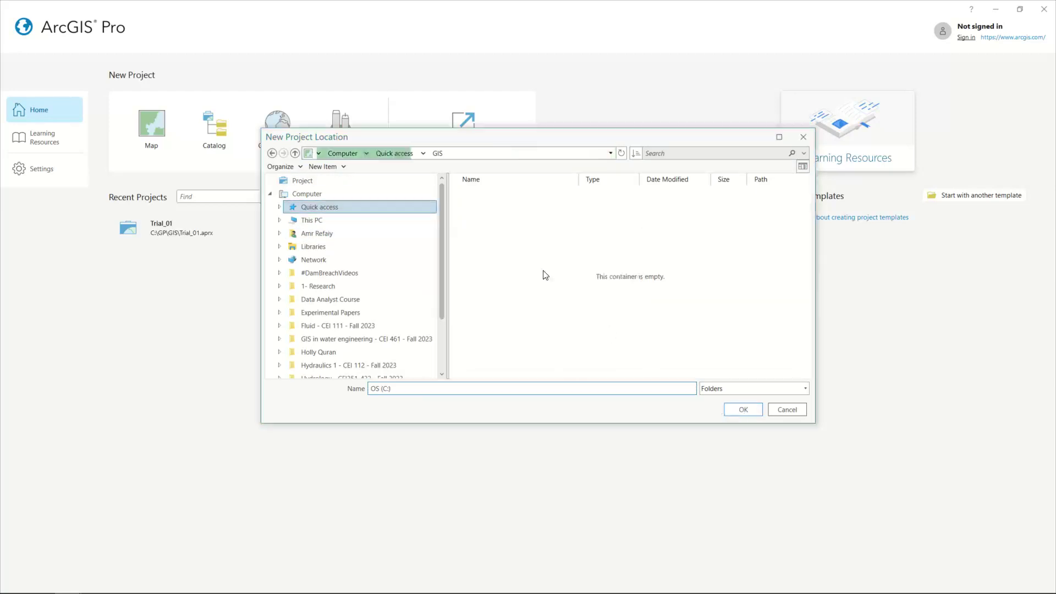
left_click(395, 153)
left_click(472, 246)
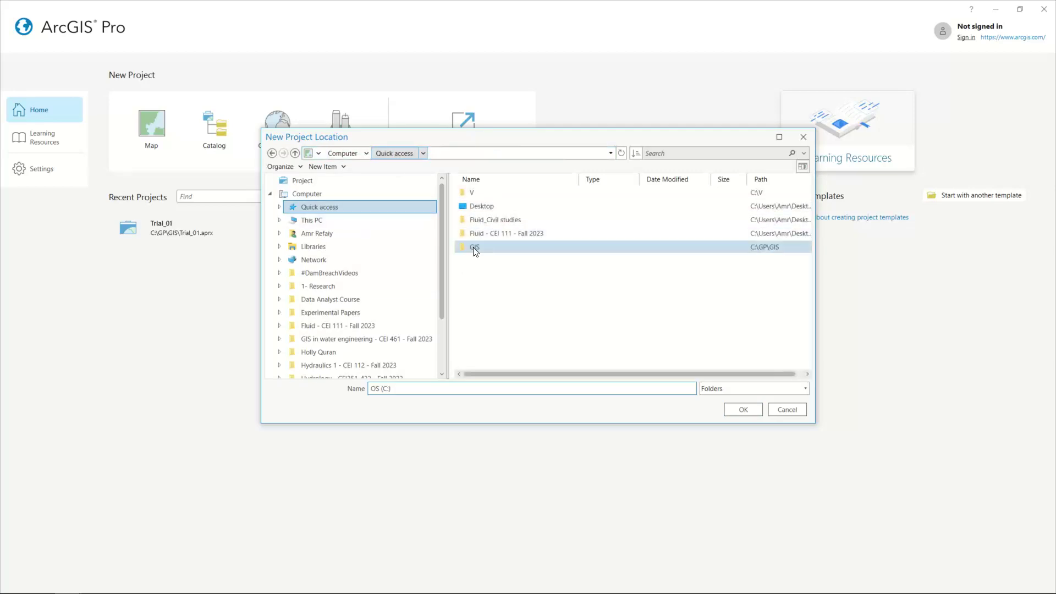
left_click(754, 413)
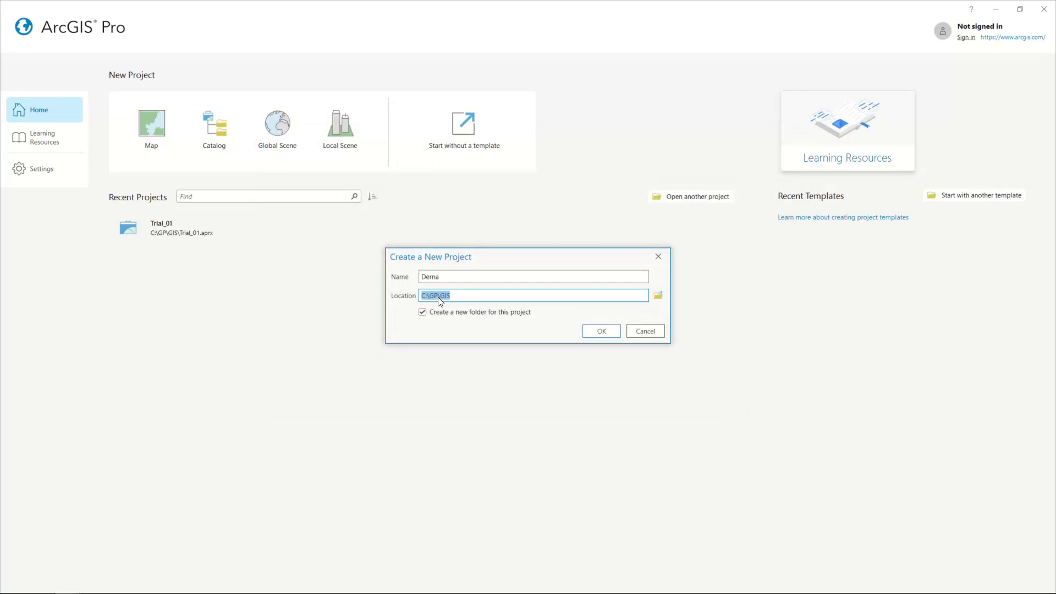
left_click(423, 312)
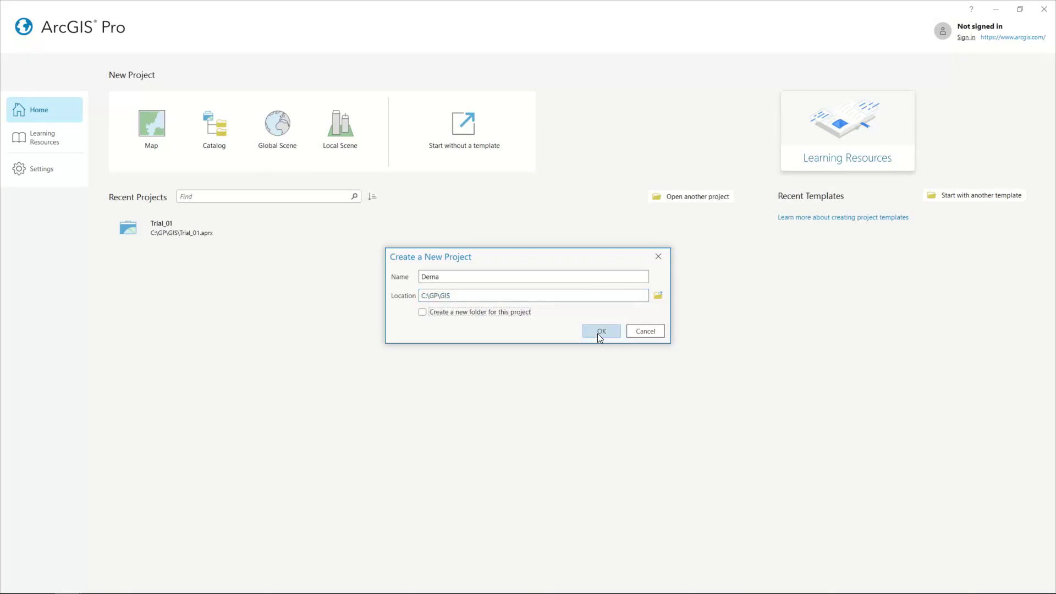
left_click(597, 332)
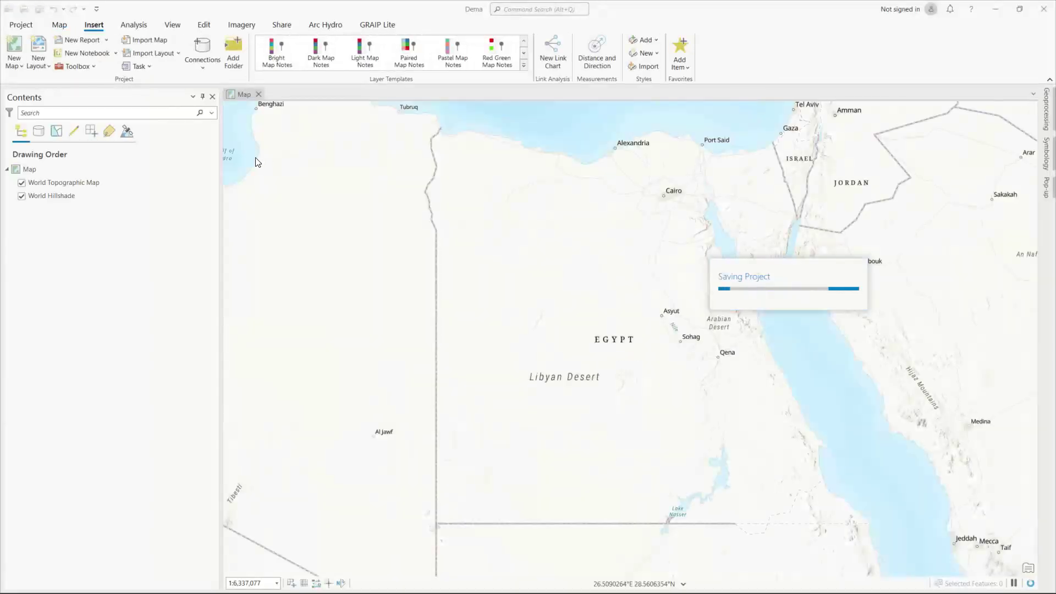
key("alt+Tab")
left_click_drag(255, 99, 45, 181)
key("alt+Tab")
left_click(233, 55)
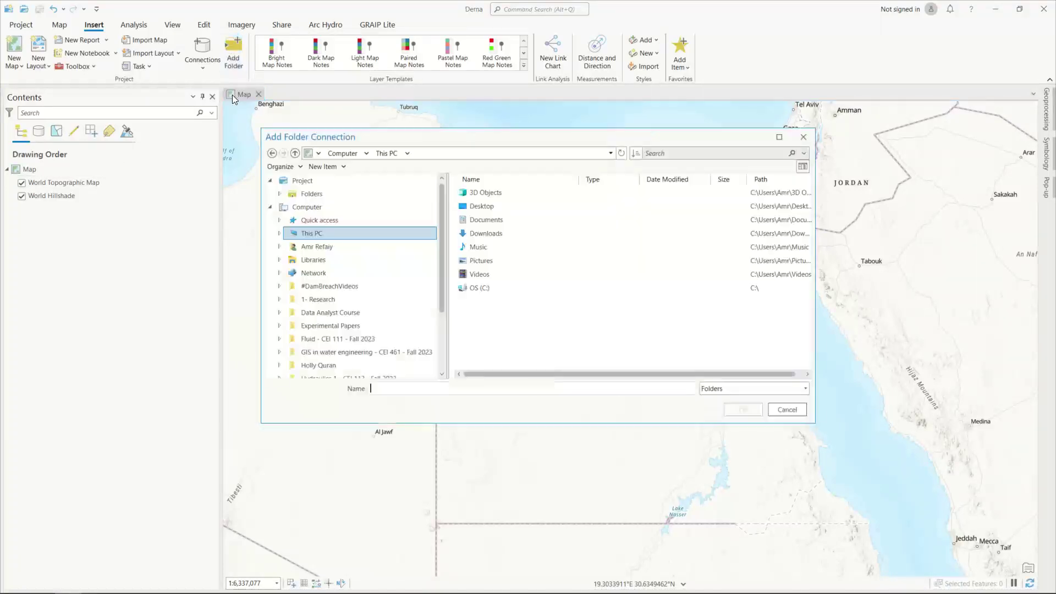
key("Escape")
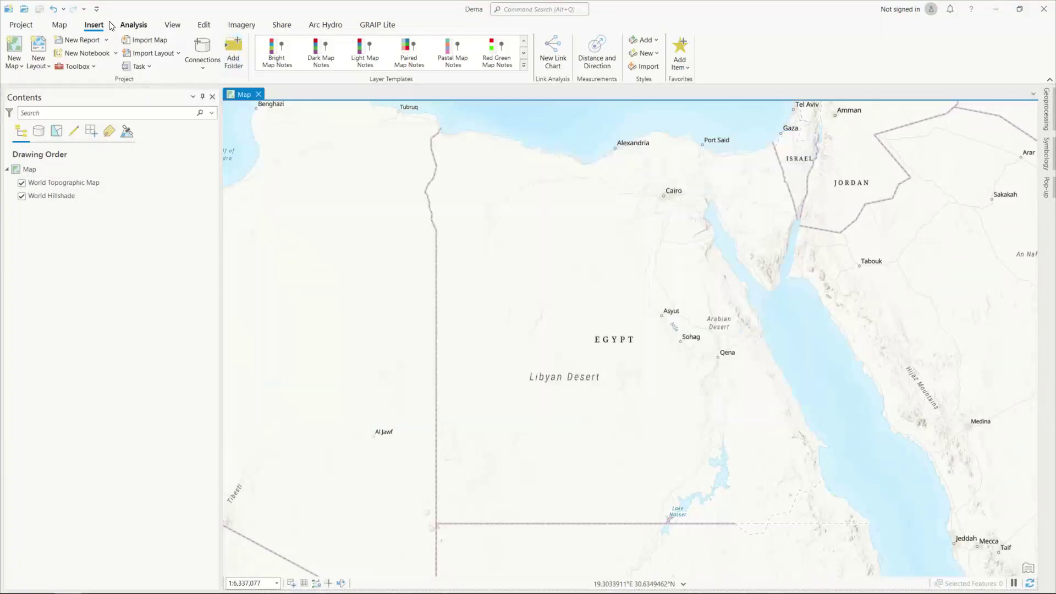
Add DEM_prj.tif to the map, building its pyramids and calculating its statistics.
left_click(60, 24)
left_click(231, 65)
left_click(246, 84)
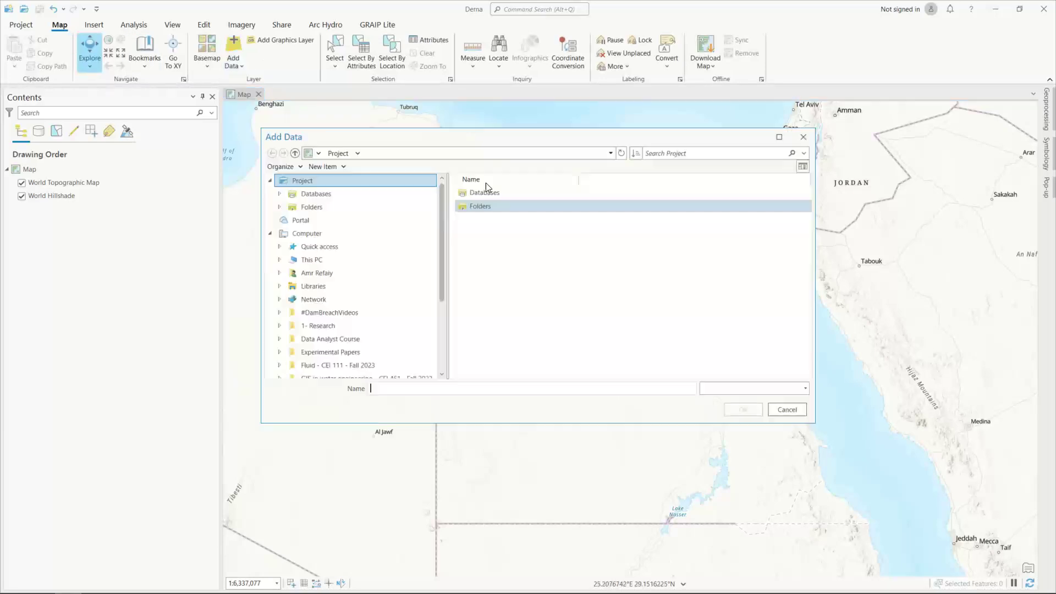
left_click(473, 192)
left_click(743, 410)
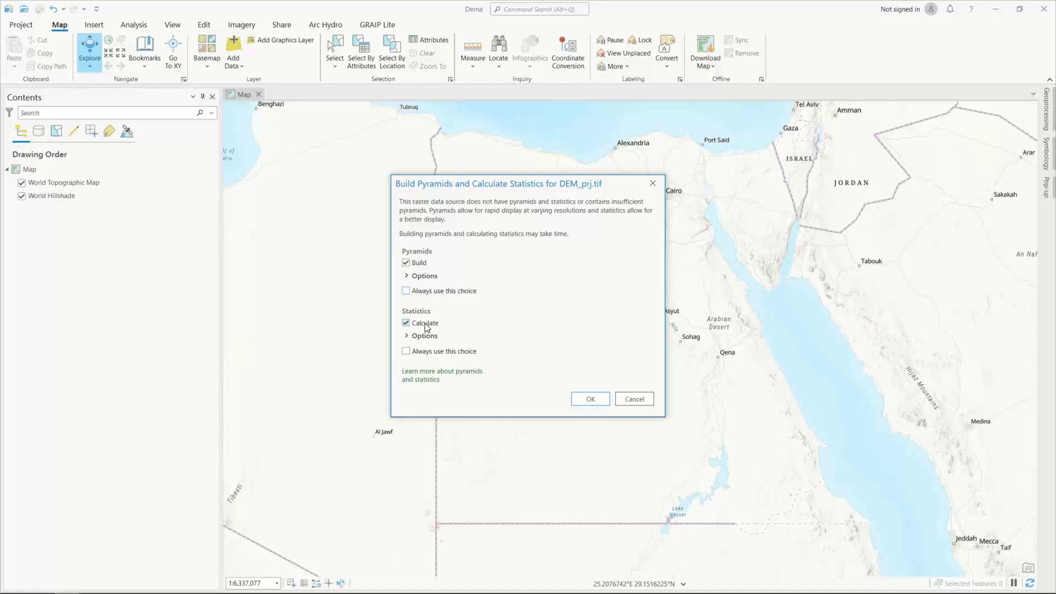
left_click(415, 336)
left_click(589, 436)
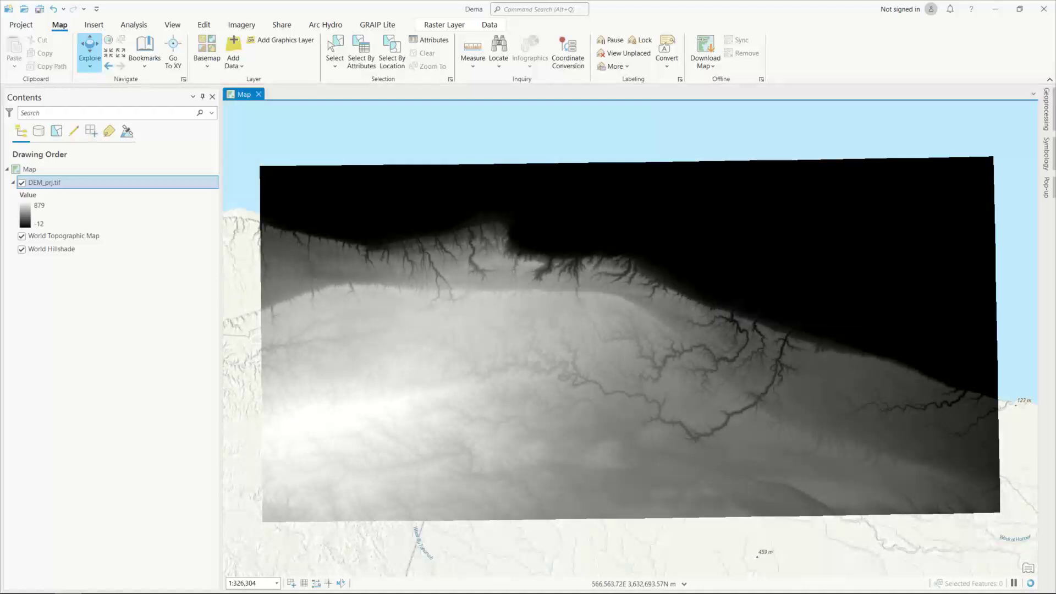
Apply the green-yellow-brown-white color scheme to the stretched symbology of the DEM_prj.tif layer.
left_click(69, 213)
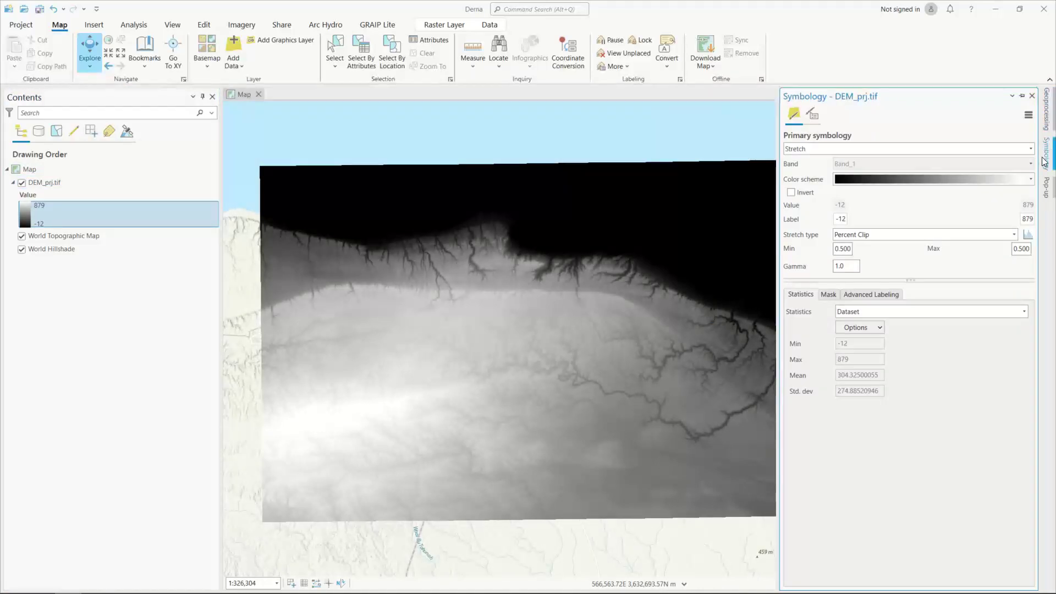
left_click(935, 180)
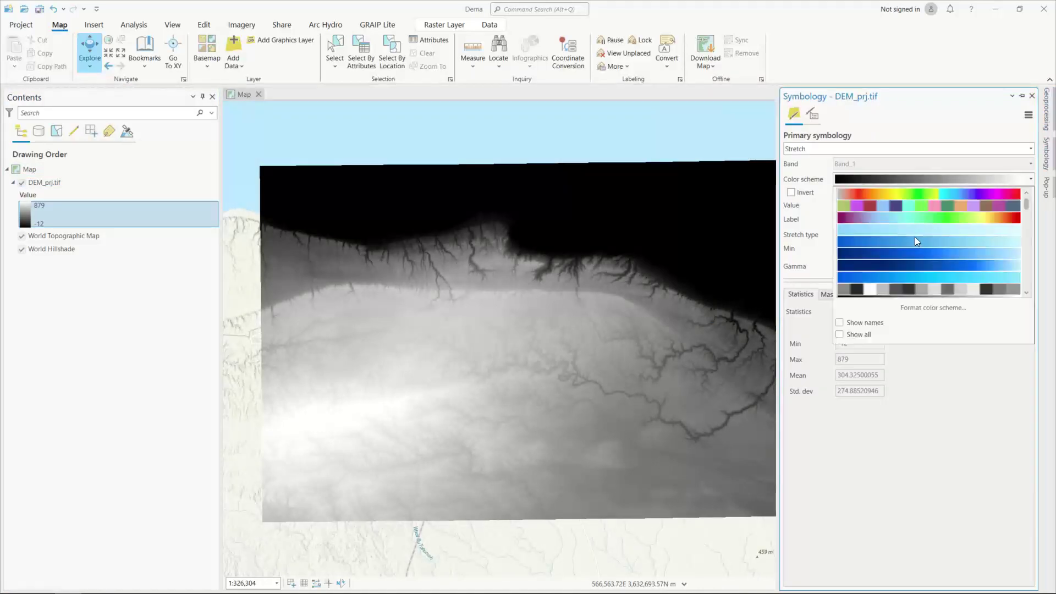
scroll(915, 240, "down", 3)
left_click(922, 275)
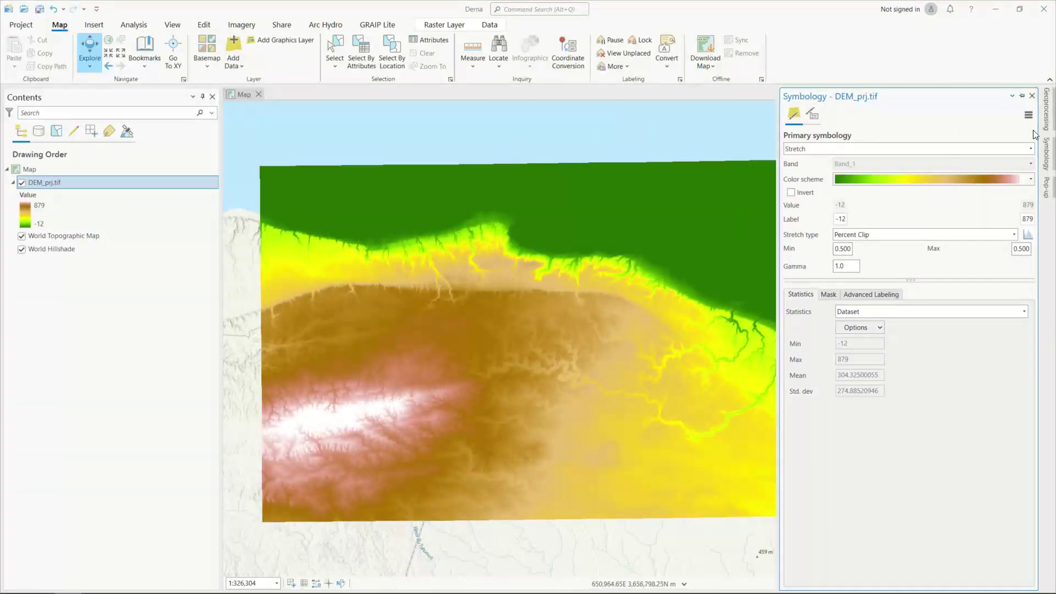
Look over the available Arc Hydro delineation and flow tracing tools.
left_click(1047, 109)
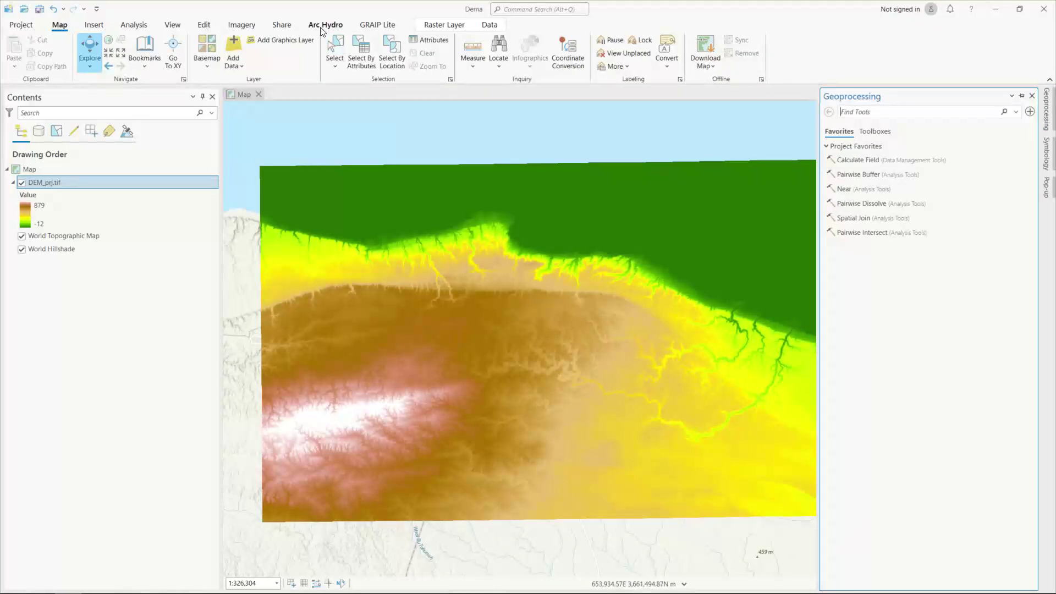
left_click(325, 24)
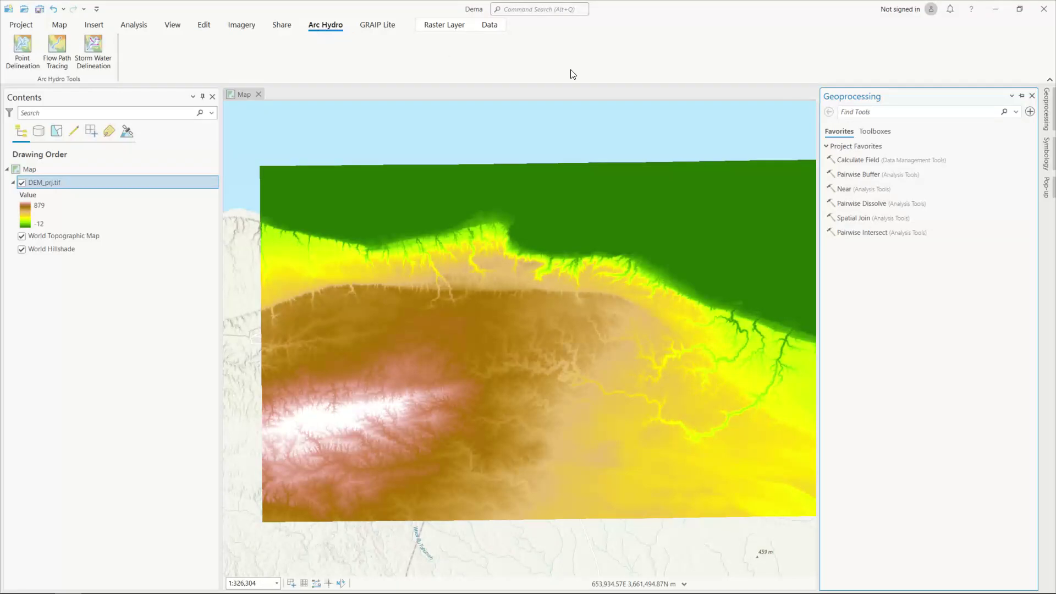
left_click(1046, 111)
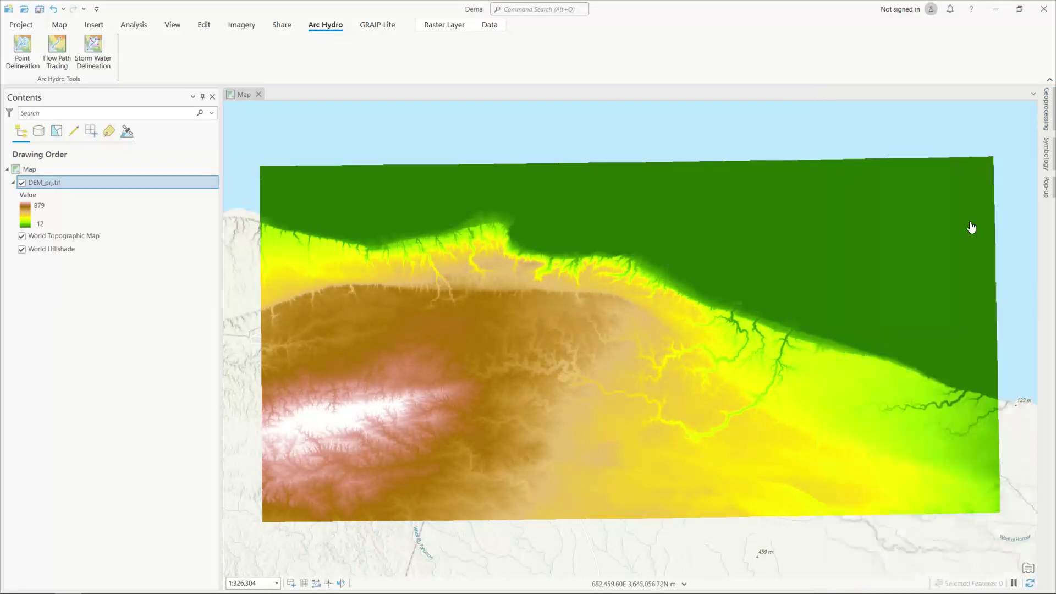
Browse the geoprocessing toolboxes and examine the Hydrology toolset of Spatial Analyst Tools.
left_click(1048, 113)
left_click(874, 131)
scroll(874, 355, "down", 3)
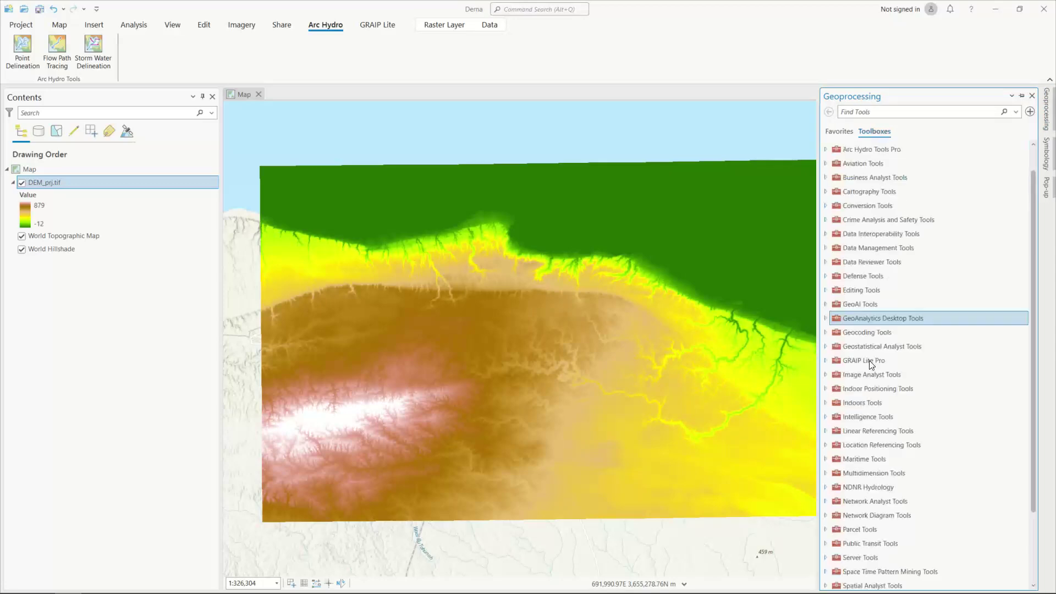
left_click(858, 497)
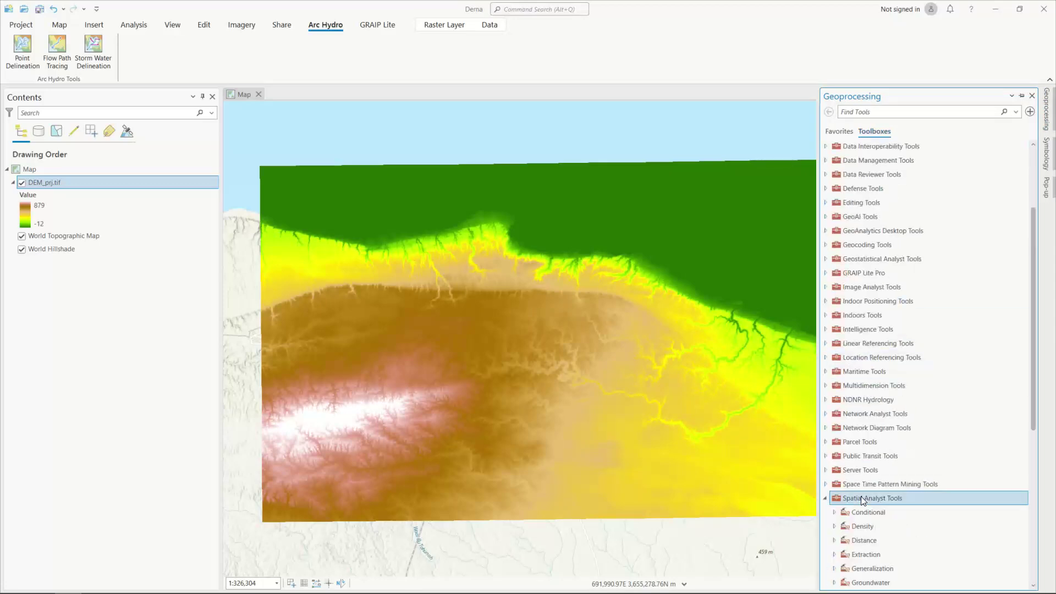
scroll(860, 507, "down", 3)
scroll(853, 547, "down", 1)
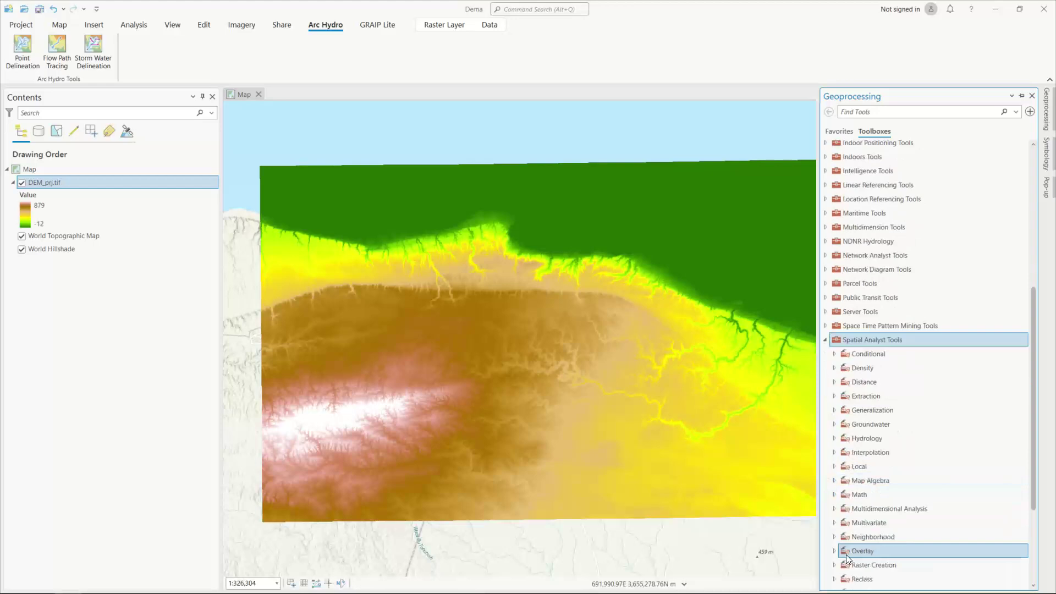
scroll(850, 547, "down", 2)
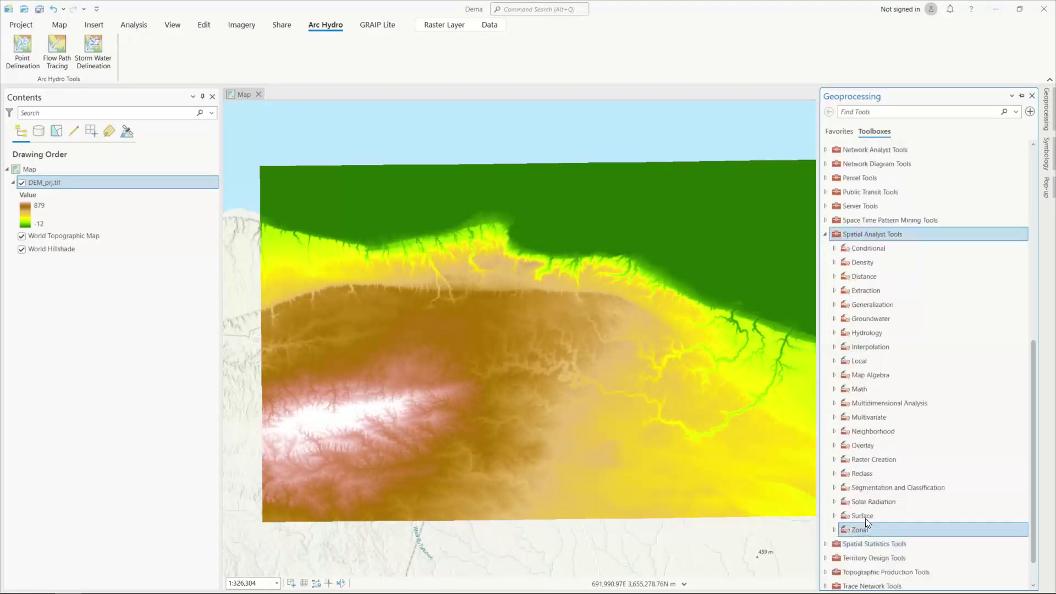
left_click(876, 334)
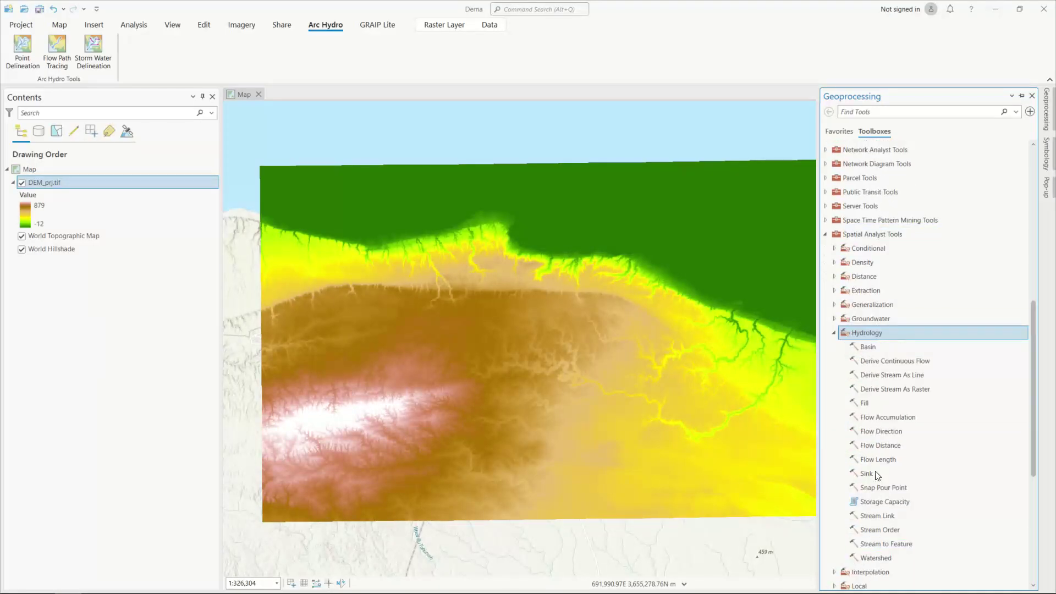
Locate the Arc Hydro Tools Pro toolbox, then collapse the Hydrology toolset and the Spatial Analyst Tools toolbox.
scroll(863, 473, "up", 5)
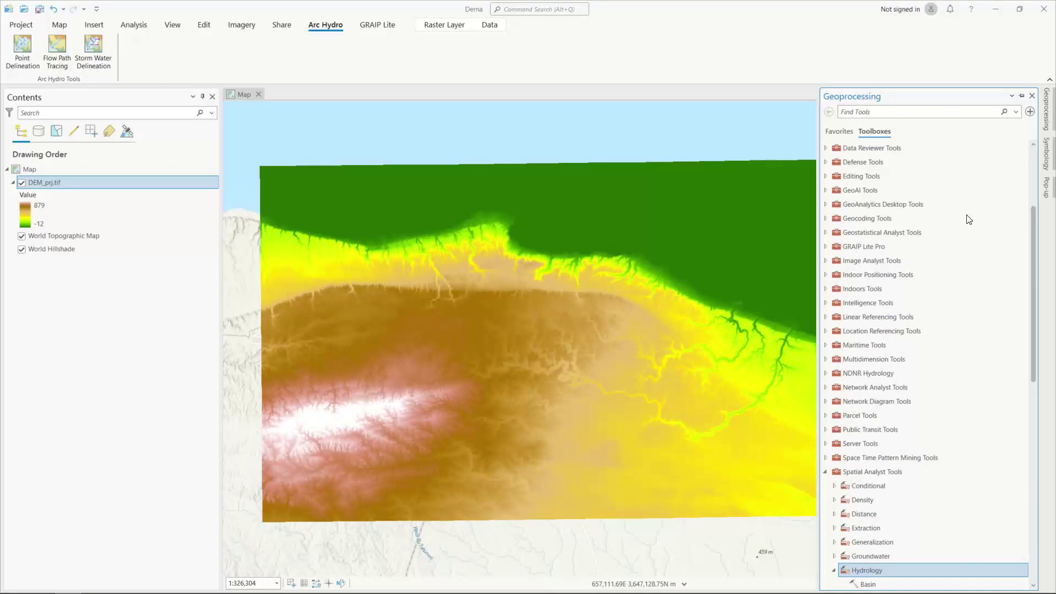
scroll(929, 267, "up", 3)
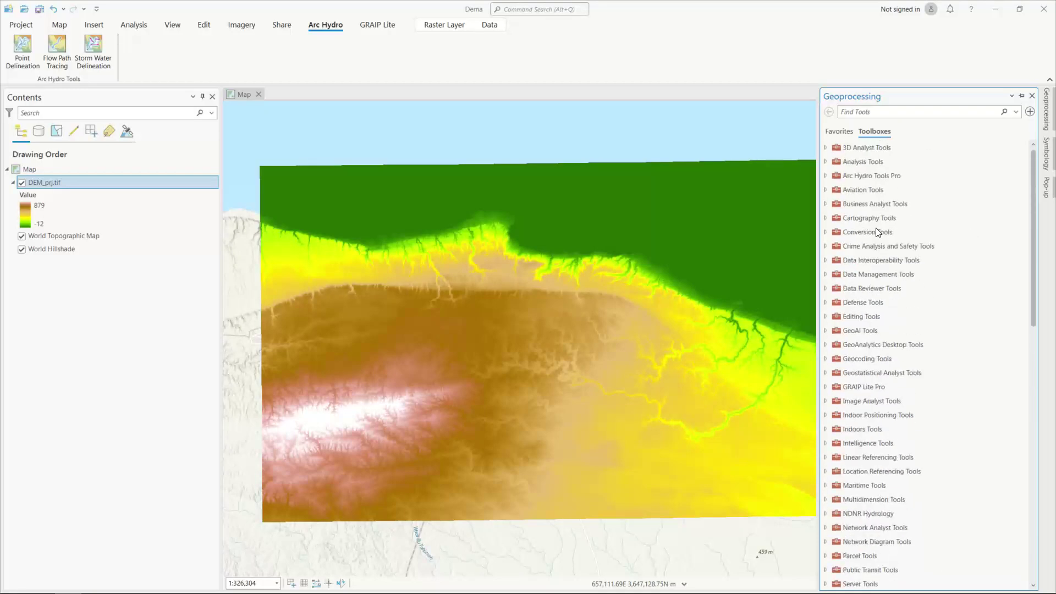
left_click(840, 176)
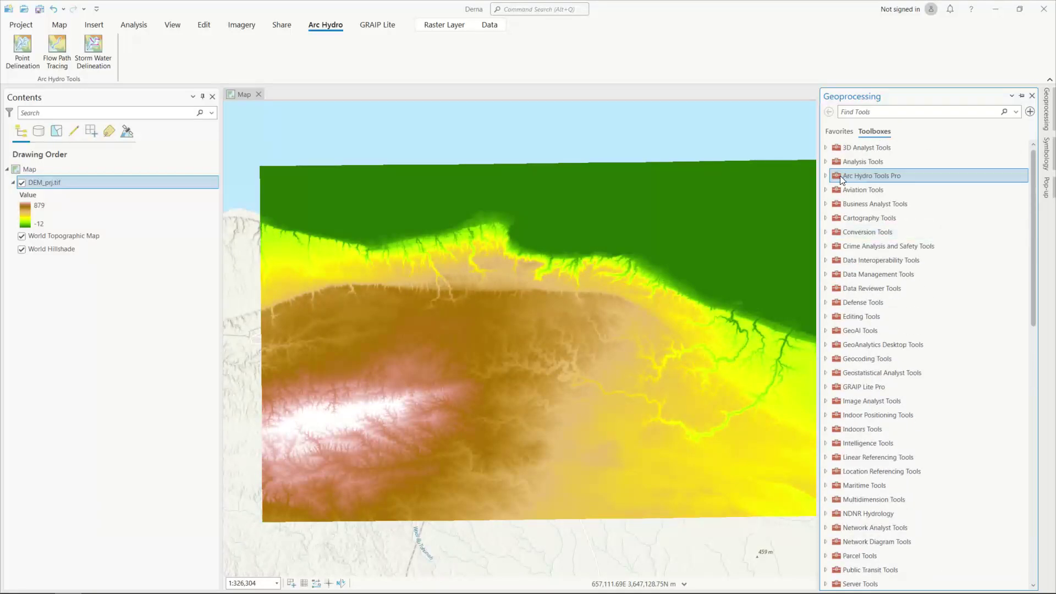
scroll(894, 434, "down", 2)
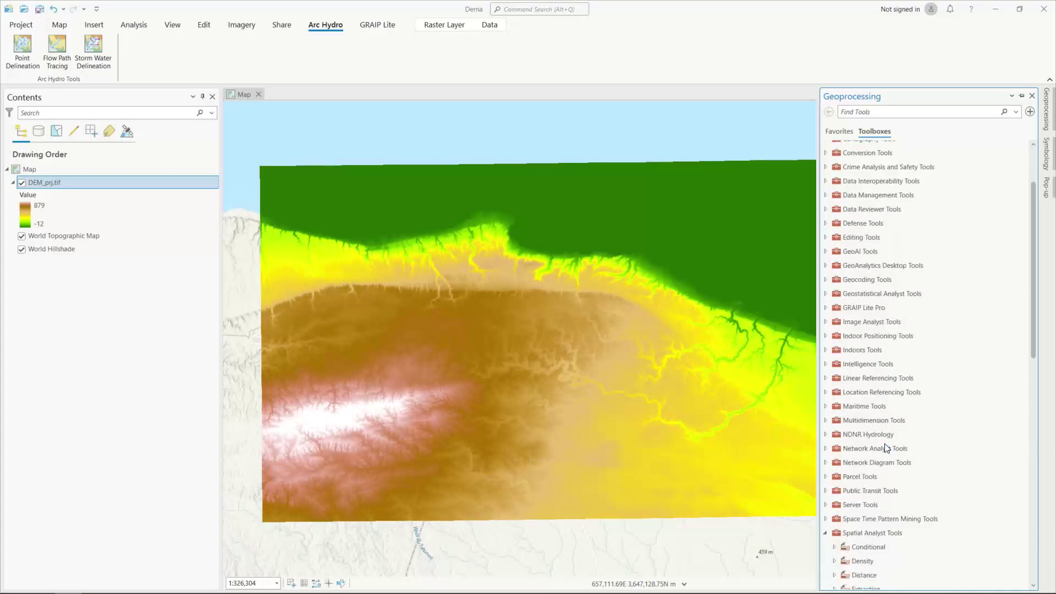
scroll(894, 511, "down", 2)
double_click(888, 549)
scroll(869, 486, "down", 1)
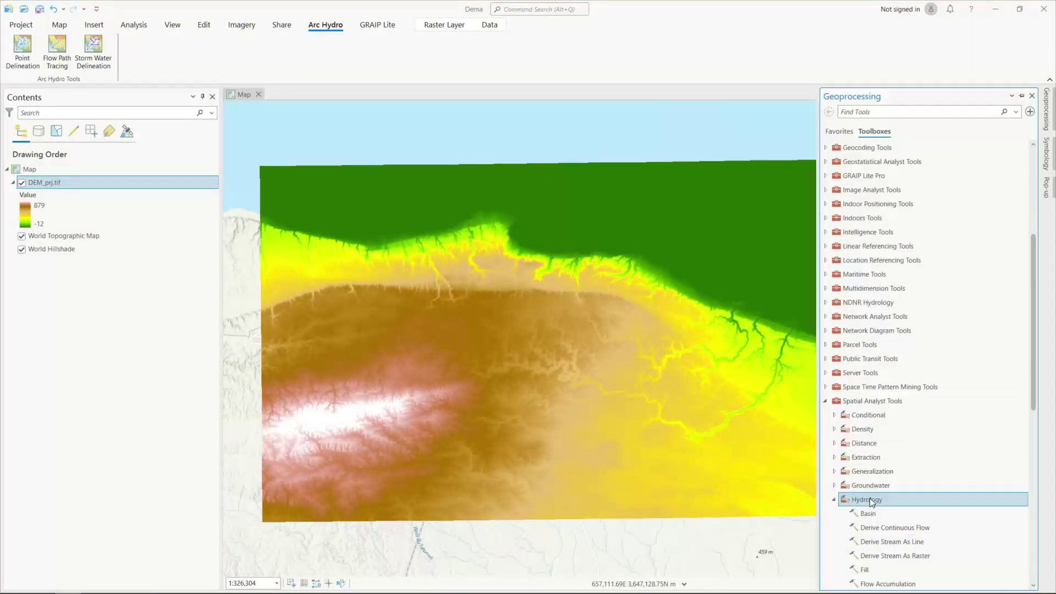
double_click(868, 402)
Expand the Terrain Preprocessing toolset inside the Arc Hydro Tools Pro toolbox.
scroll(882, 434, "up", 5)
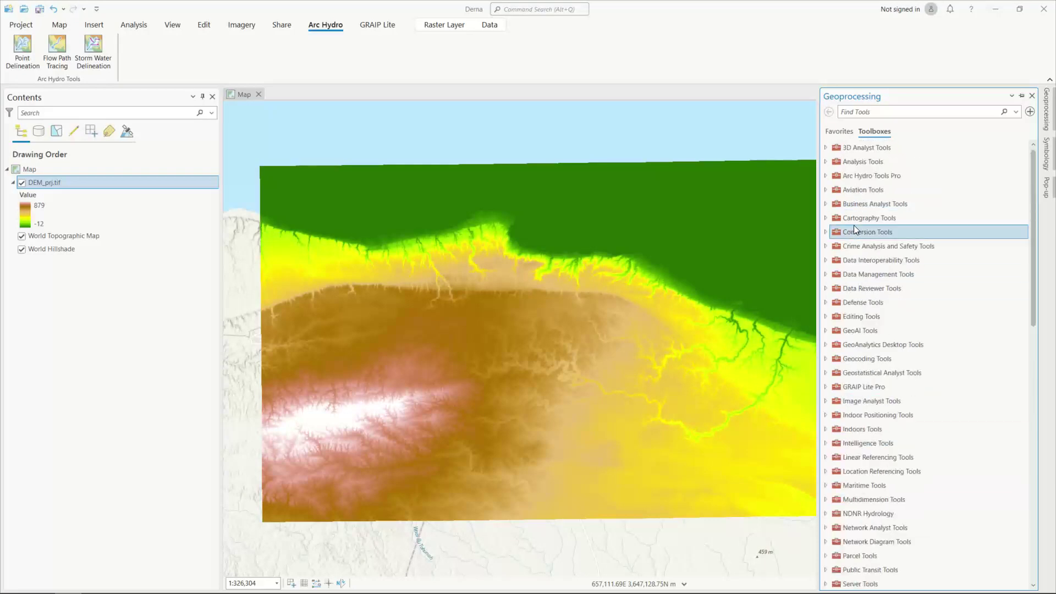
double_click(861, 175)
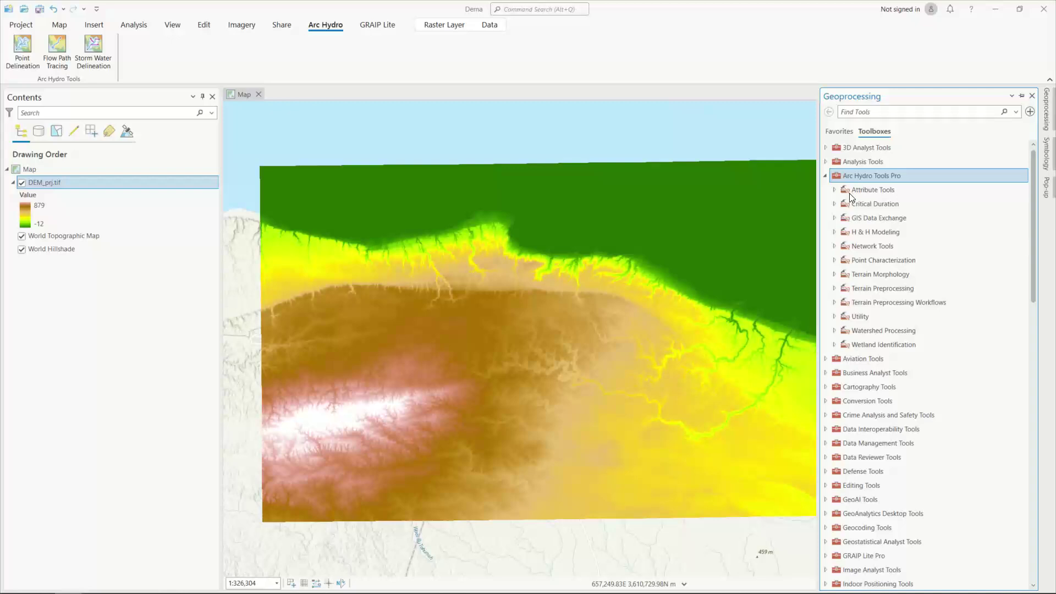
left_click(834, 288)
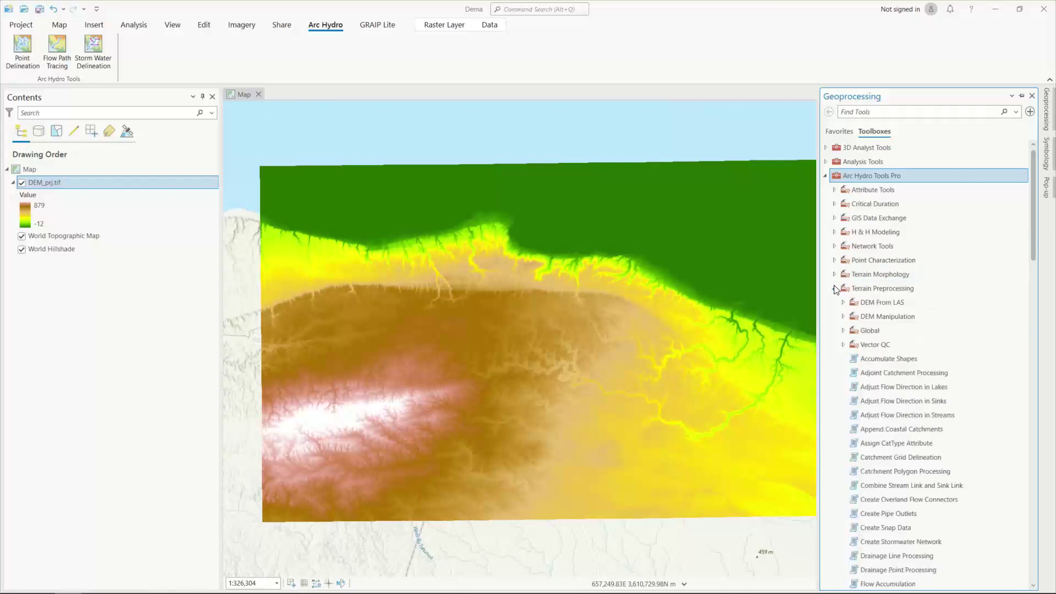
Run Fill Sinks from the DEM Manipulation toolset on DEM_prj.tif, writing the hydro DEM to Fil.tif.
left_click(843, 316)
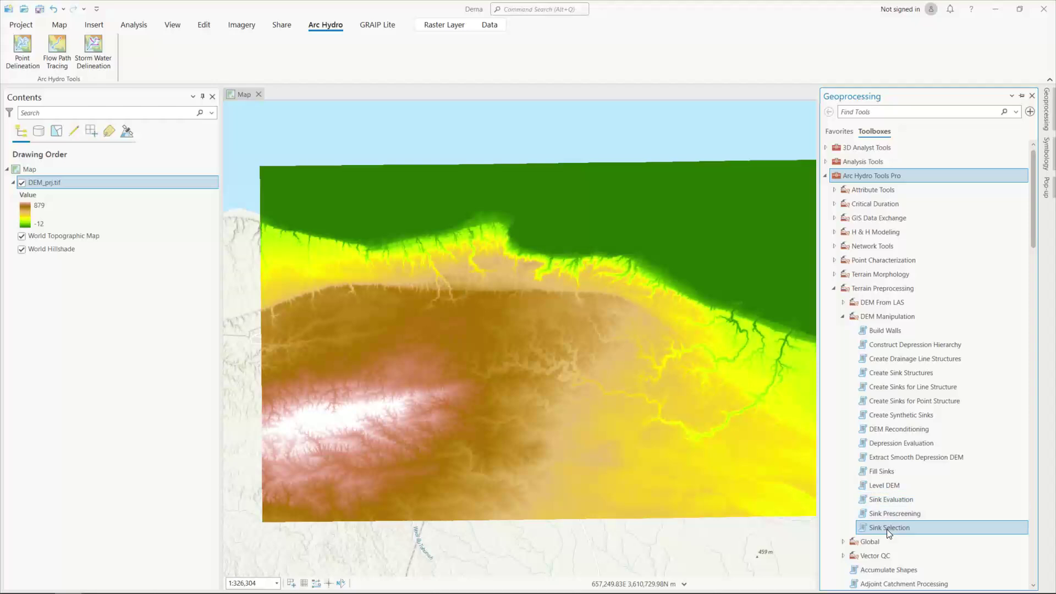
left_click(882, 473)
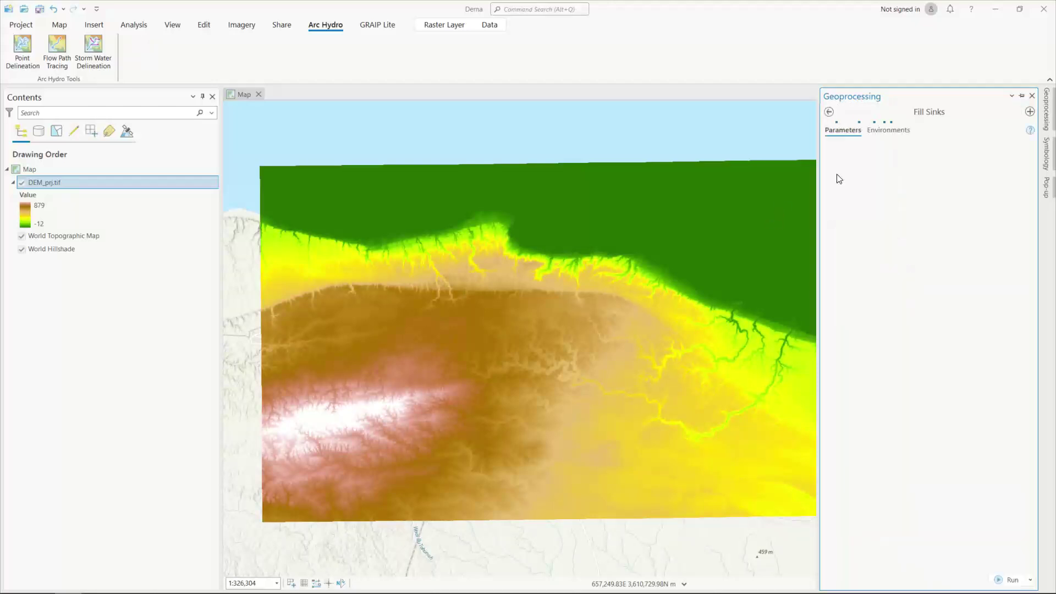
left_click(1013, 158)
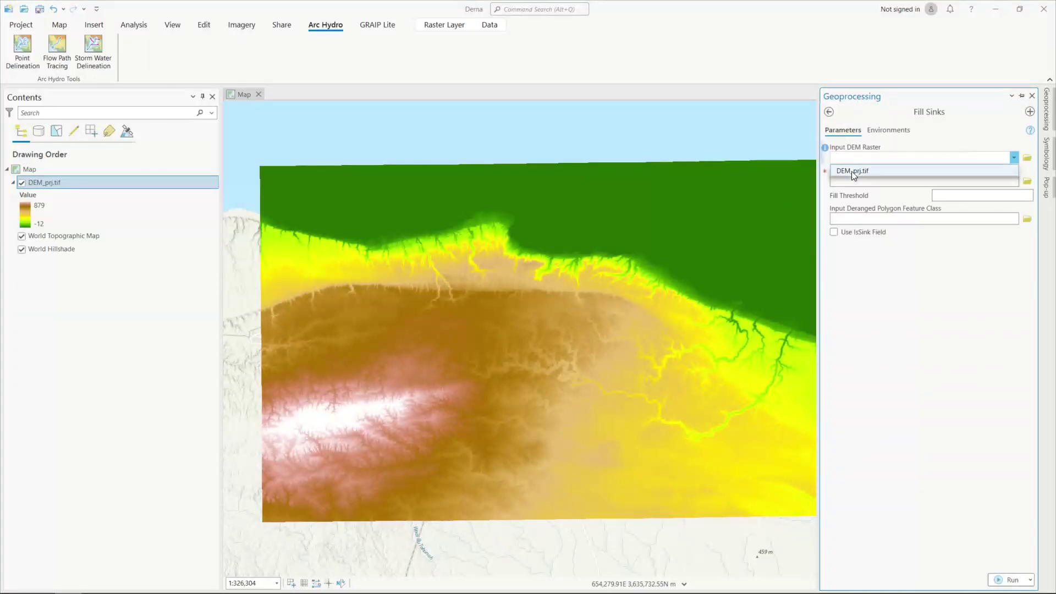
left_click(946, 171)
left_click(966, 178)
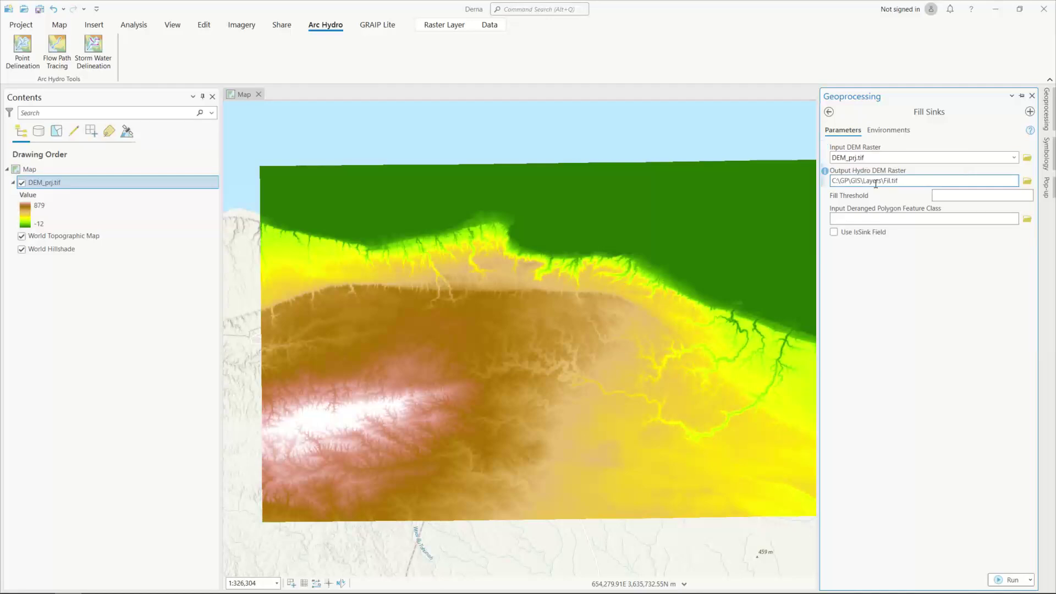
left_click_drag(863, 181, 885, 183)
left_click(906, 180)
left_click(1012, 579)
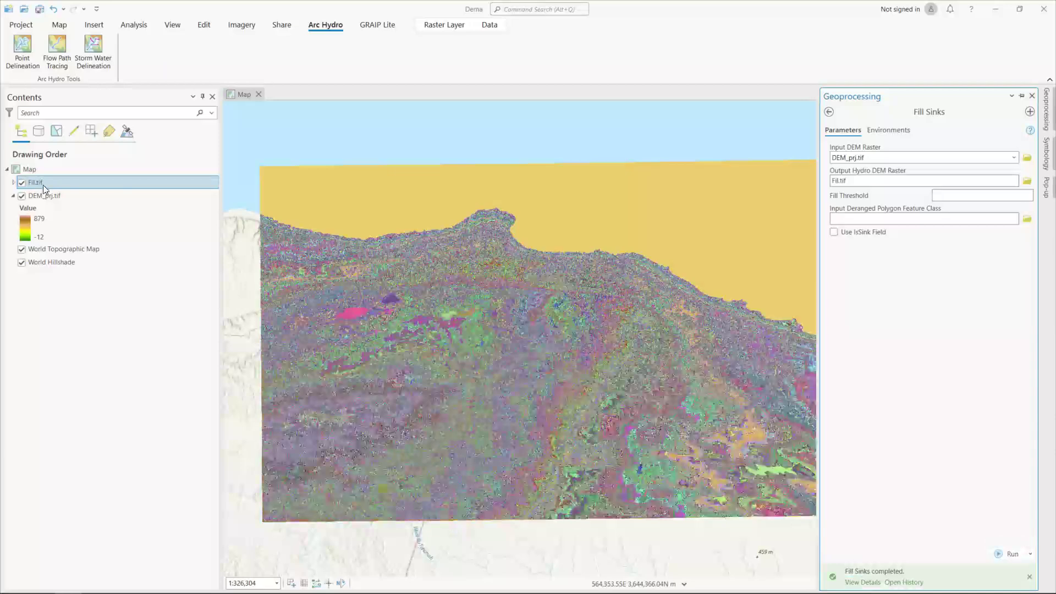
Run the Arc Hydro Flow Direction tool on Fil.tif, writing the flow direction raster to Fdr.tif.
left_click(829, 112)
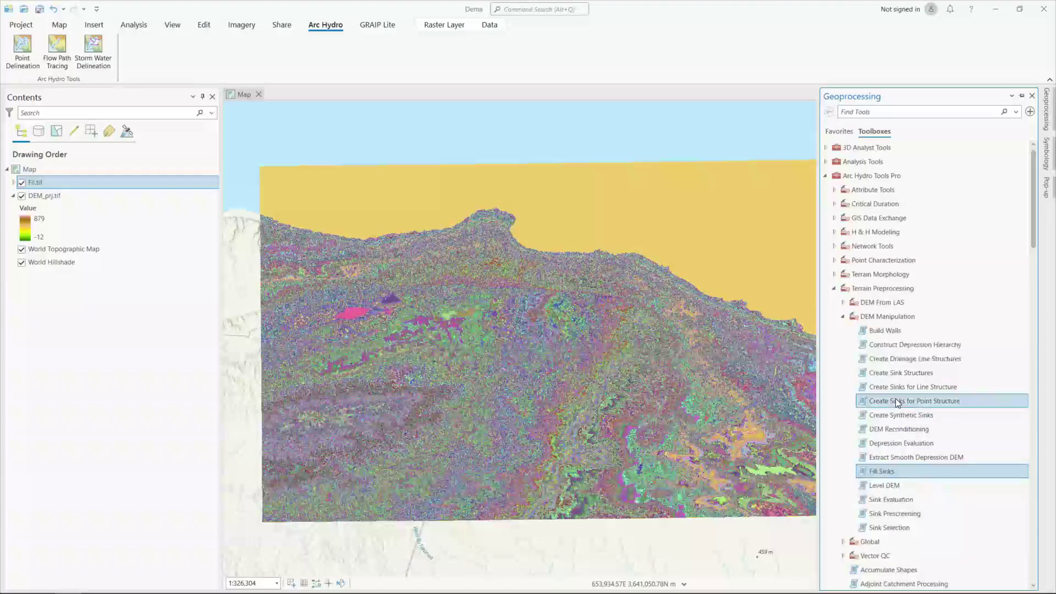
scroll(860, 444, "down", 2)
scroll(859, 448, "down", 5)
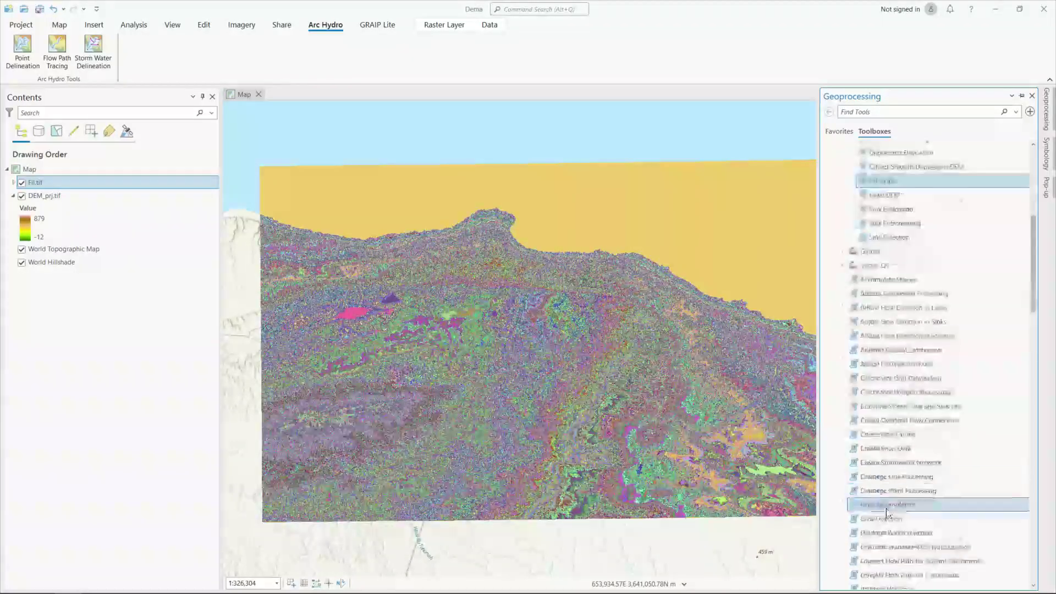
left_click(885, 519)
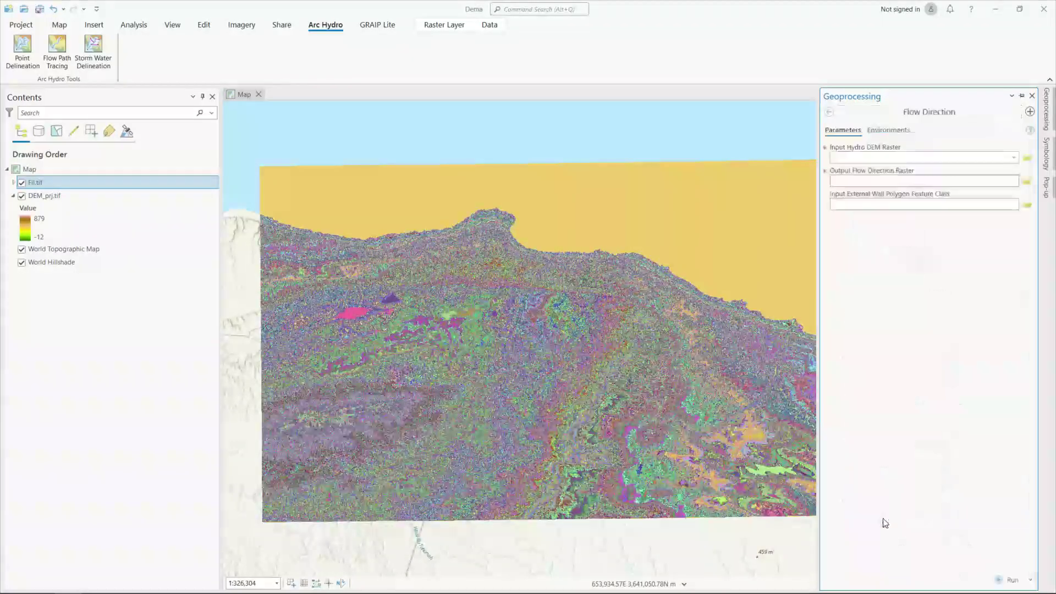
left_click(1013, 158)
left_click(1014, 158)
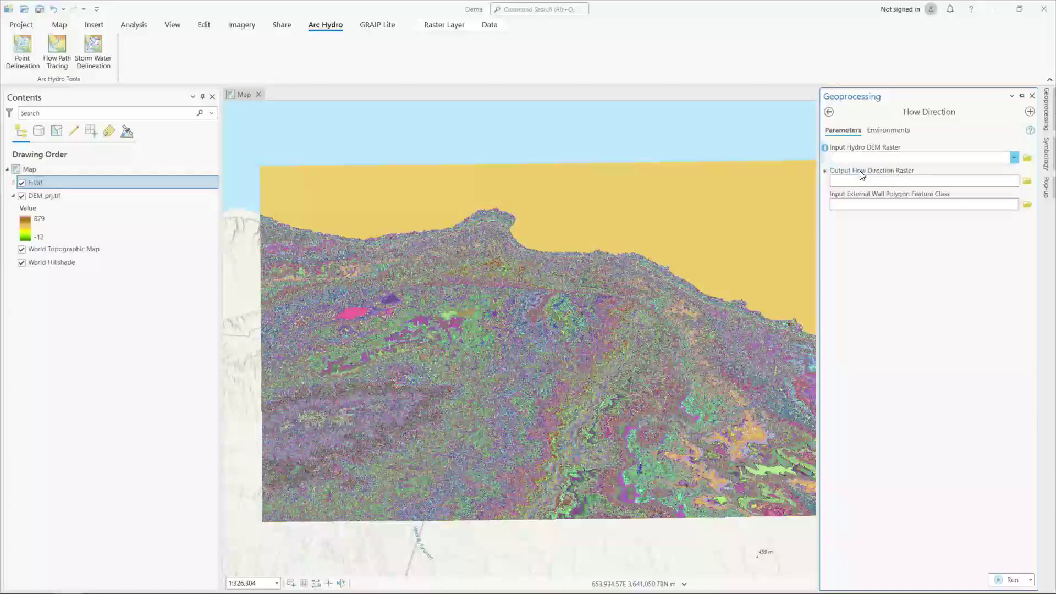
left_click(946, 181)
left_click(1009, 583)
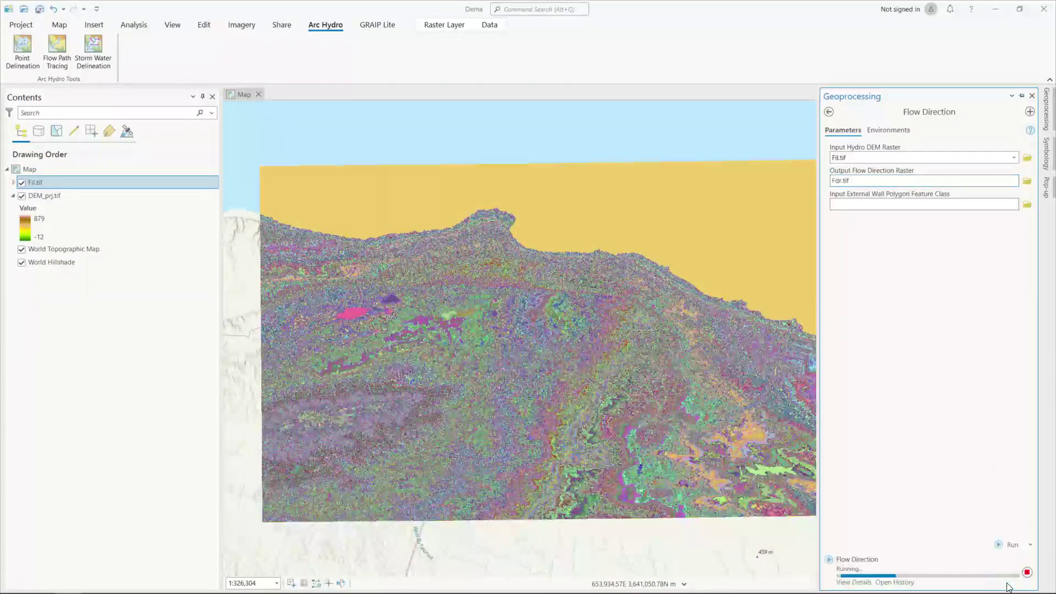
mouse_move(999, 567)
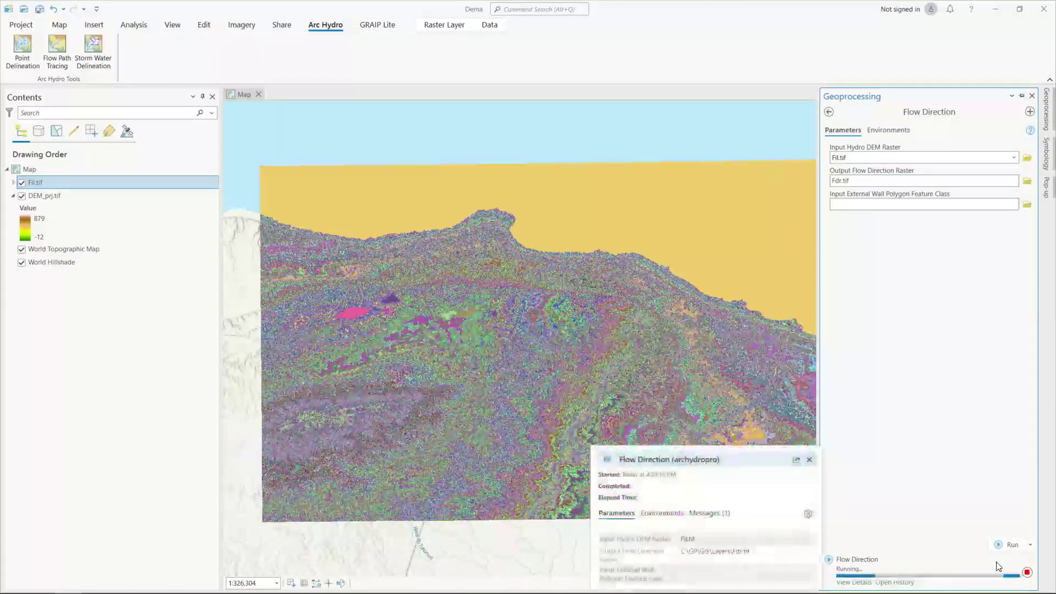
Run the Arc Hydro Flow Accumulation tool on Fdr.tif with output Fac.tif, and open the run's details.
left_click(828, 111)
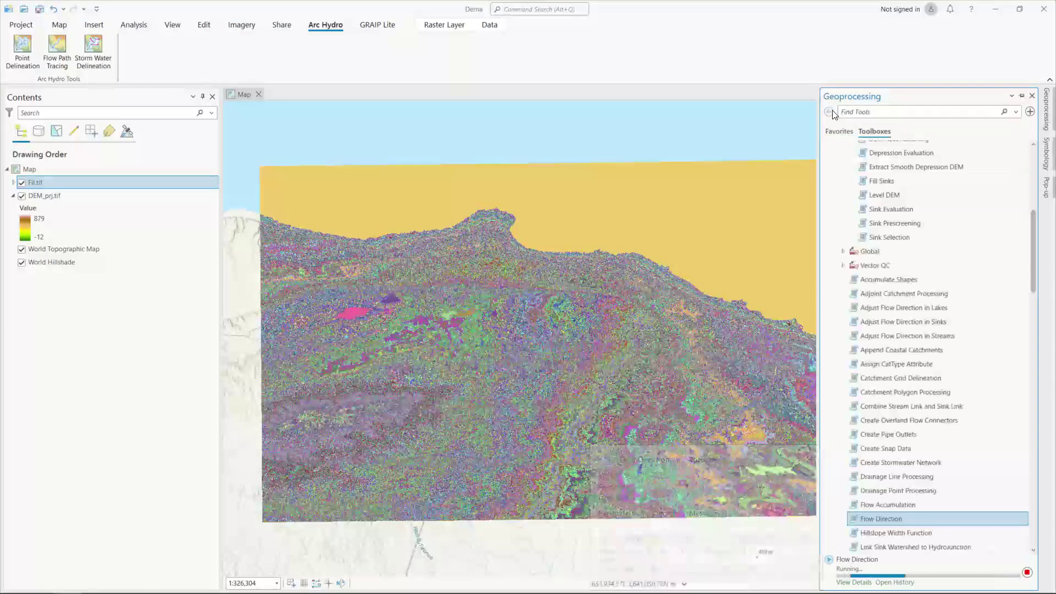
left_click(898, 504)
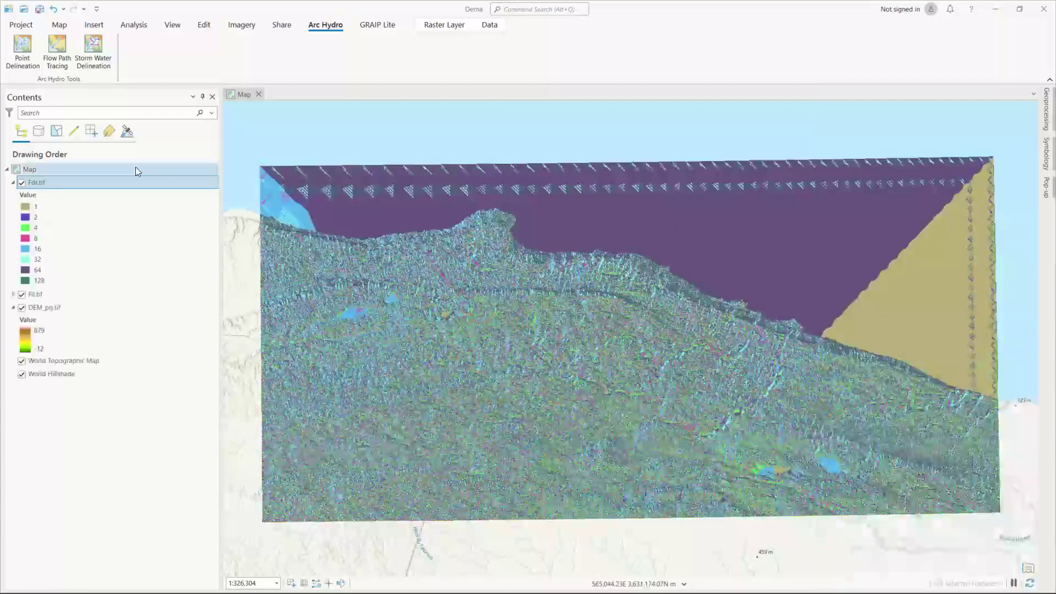
left_click(1044, 108)
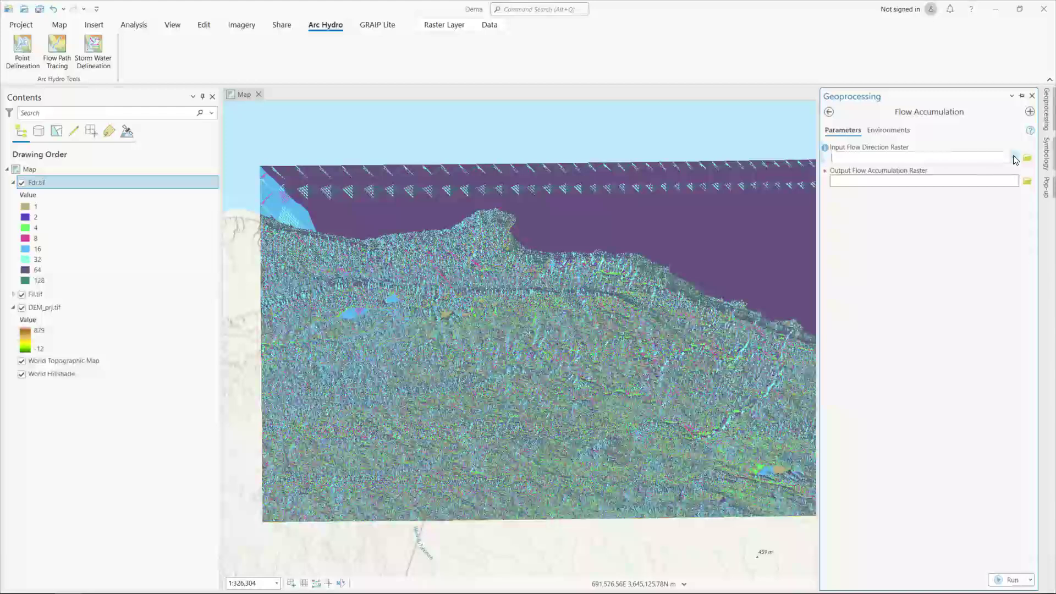
left_click(901, 157)
left_click(845, 171)
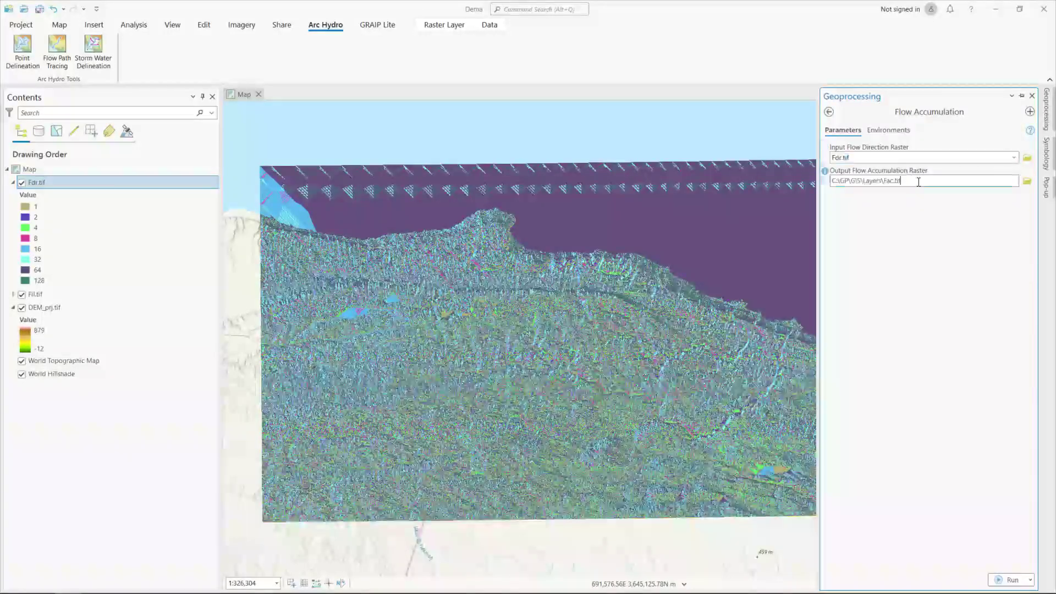
left_click(1010, 578)
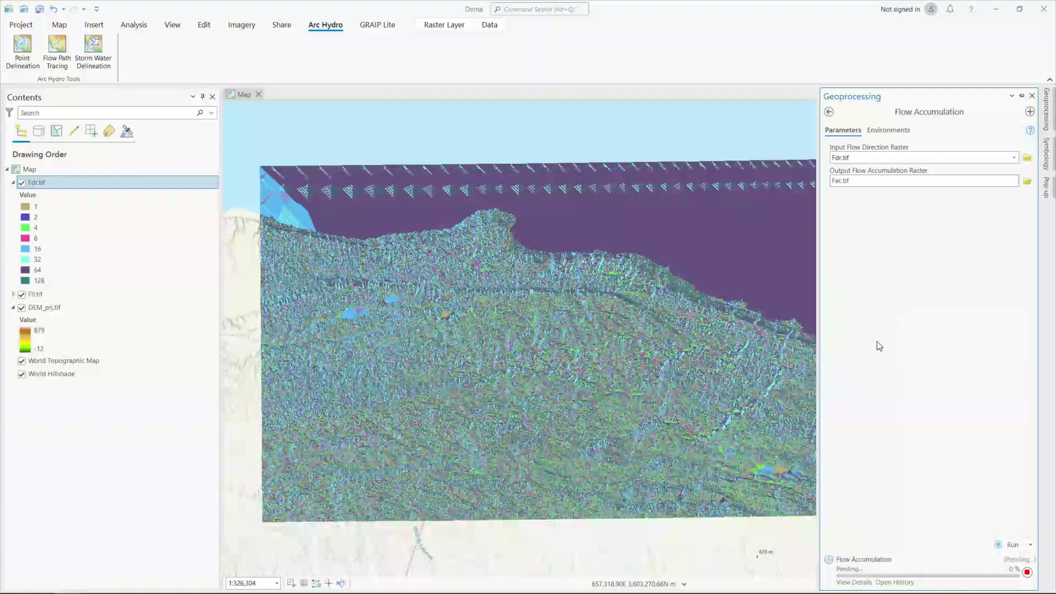
left_click(854, 582)
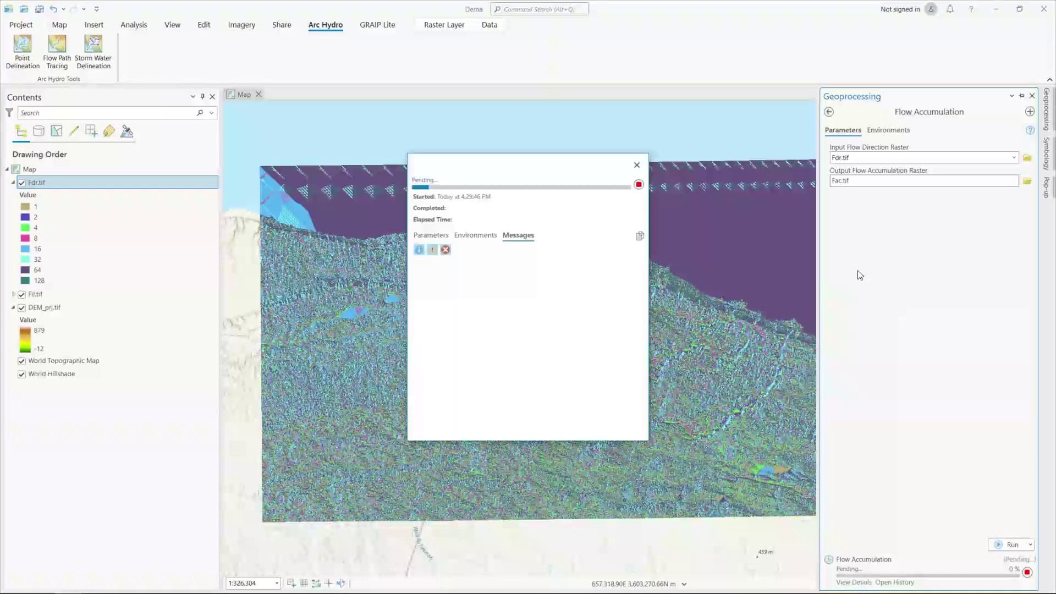
Run Stream Definition on Fac.tif with a stream-defining area of 50 square kilometres, writing the stream raster to Str.tif.
left_click(828, 112)
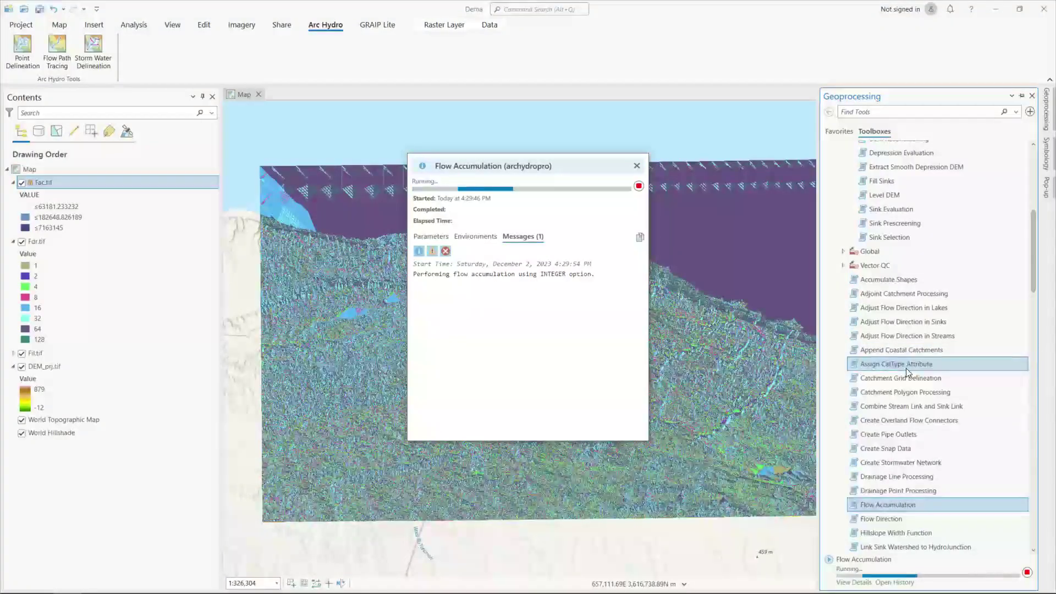
scroll(935, 462, "down", 5)
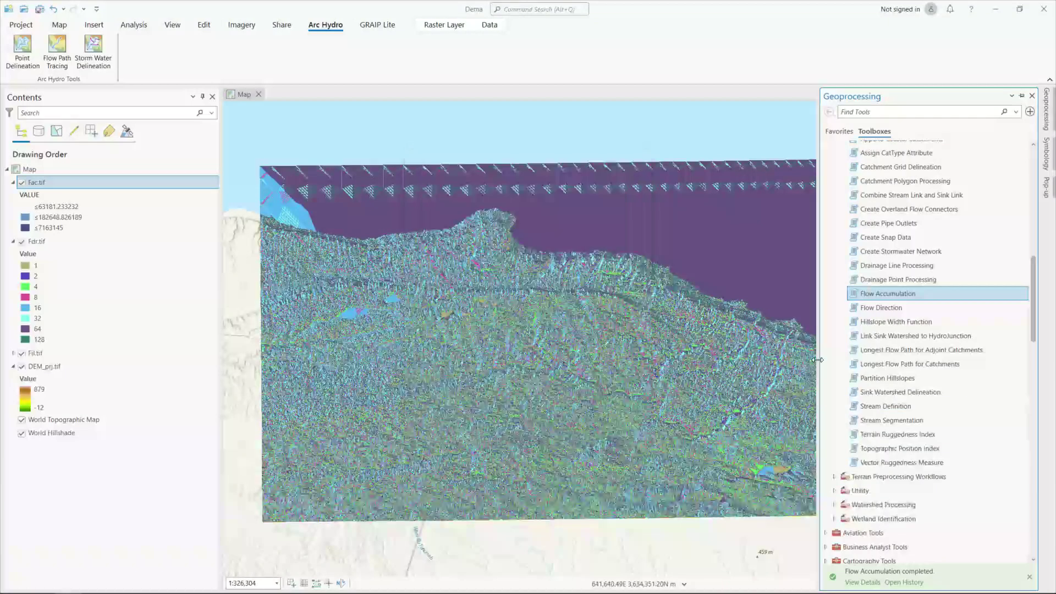
double_click(886, 407)
left_click(1014, 158)
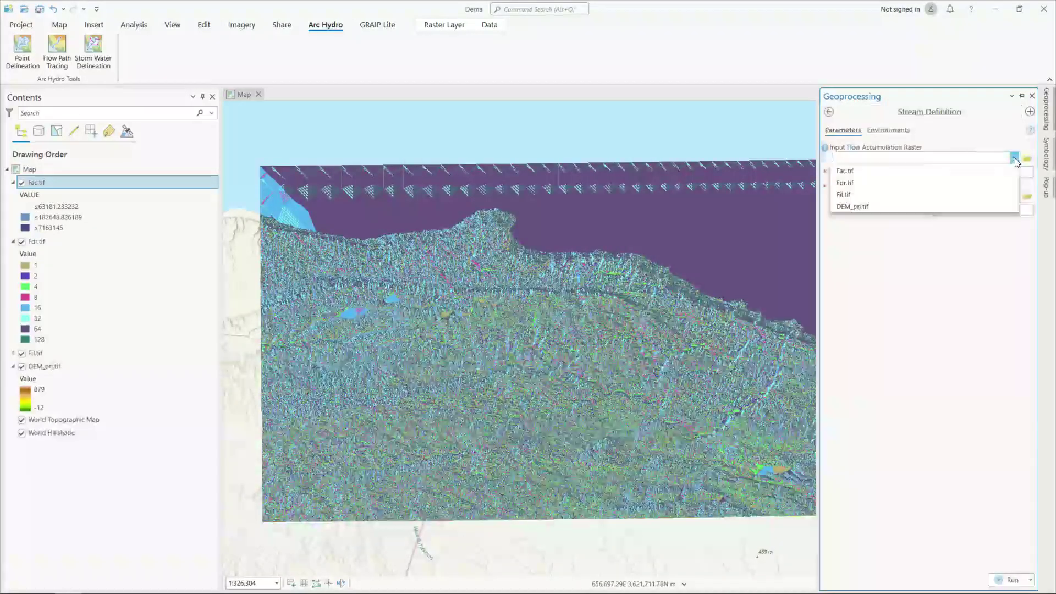
left_click(841, 172)
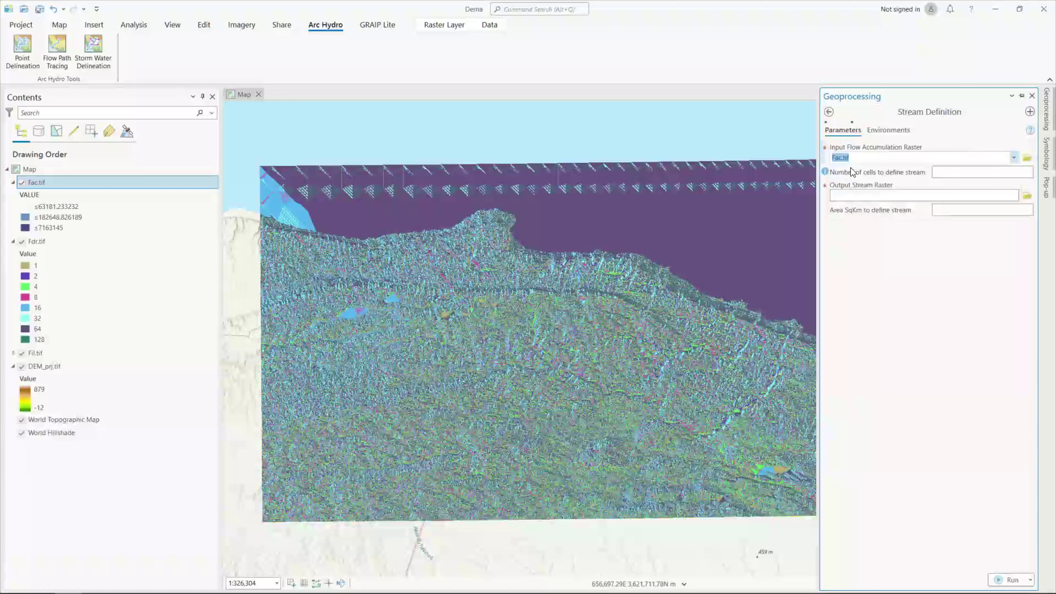
left_click(982, 209)
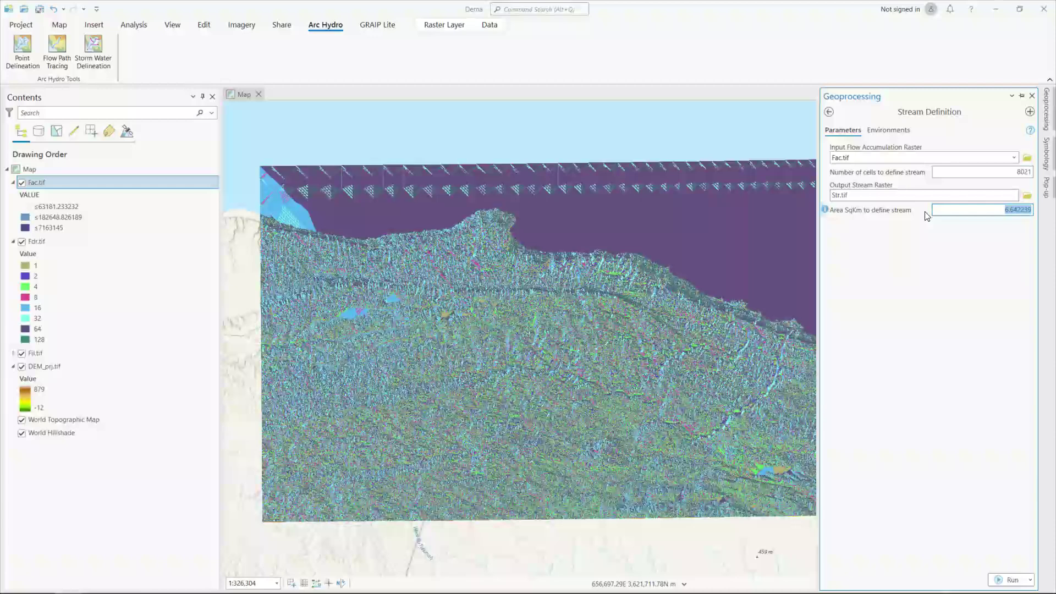
type("50")
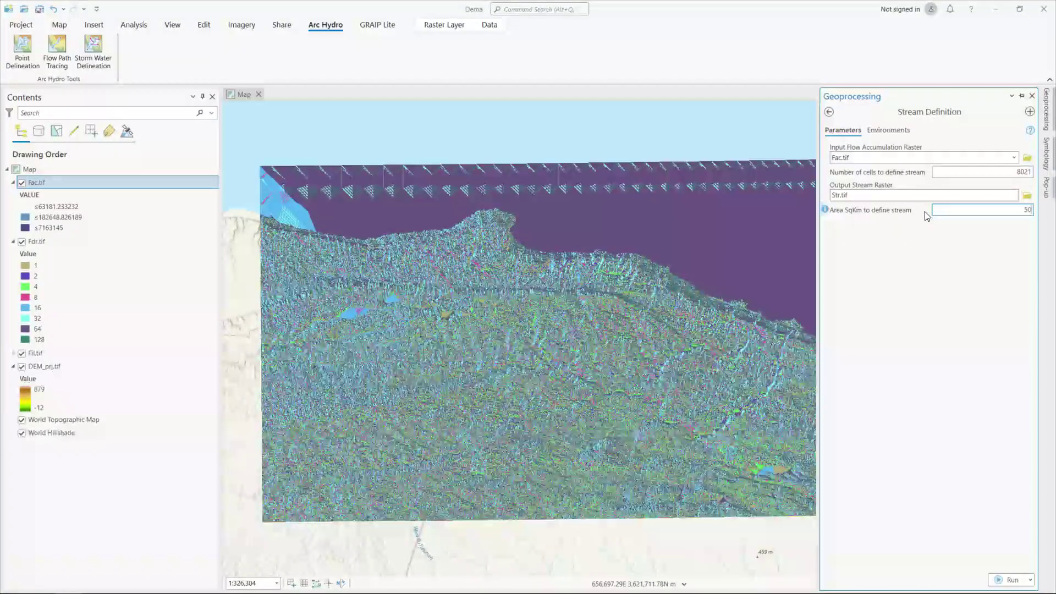
left_click(980, 172)
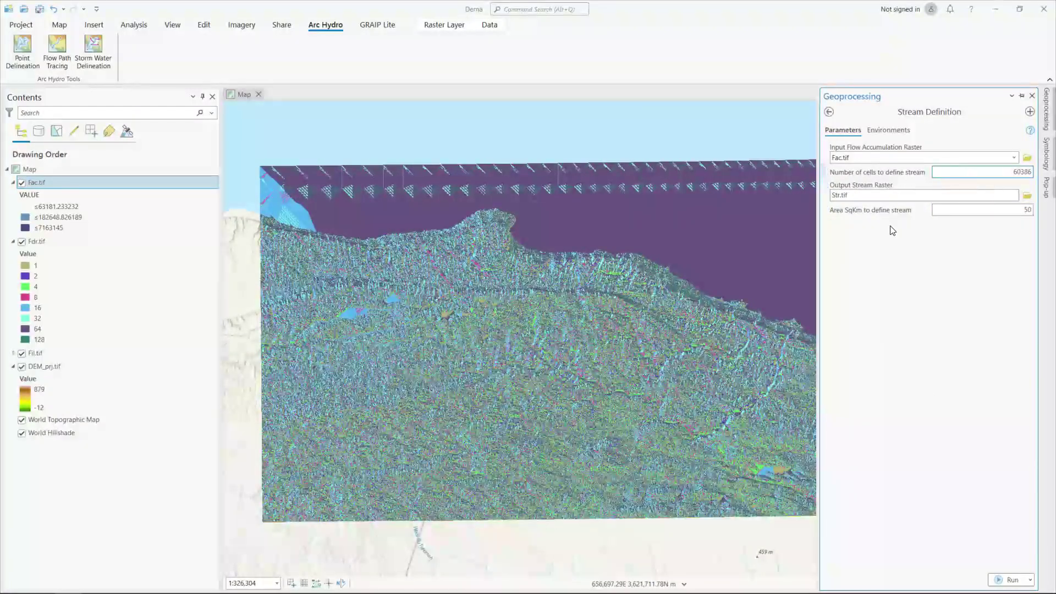
left_click(917, 196)
left_click(1011, 579)
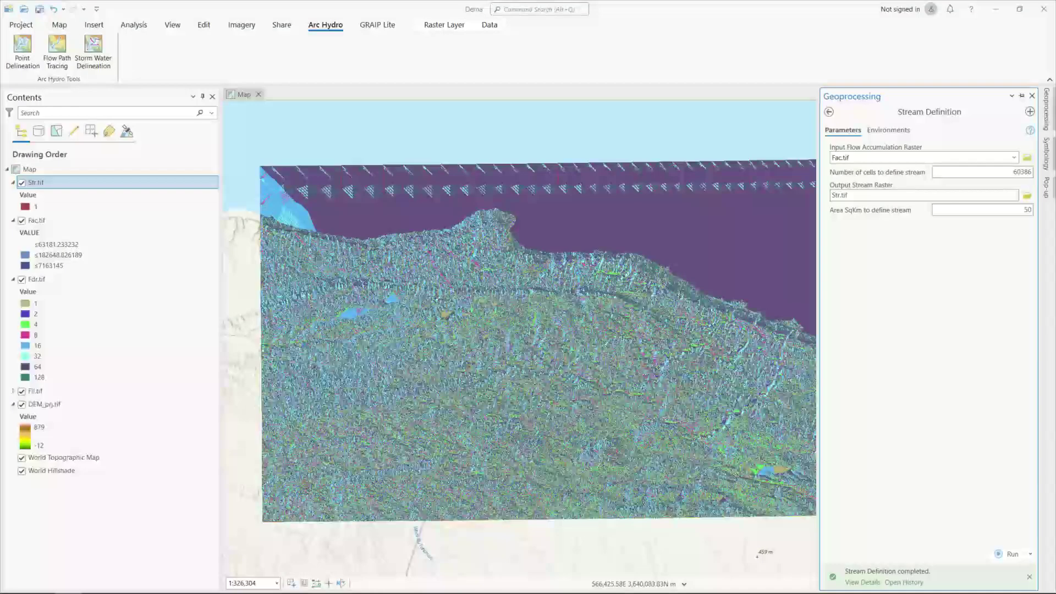
Hide all map layers and collapse their legends, then show only Str.tif.
left_click(22, 183, "ctrl")
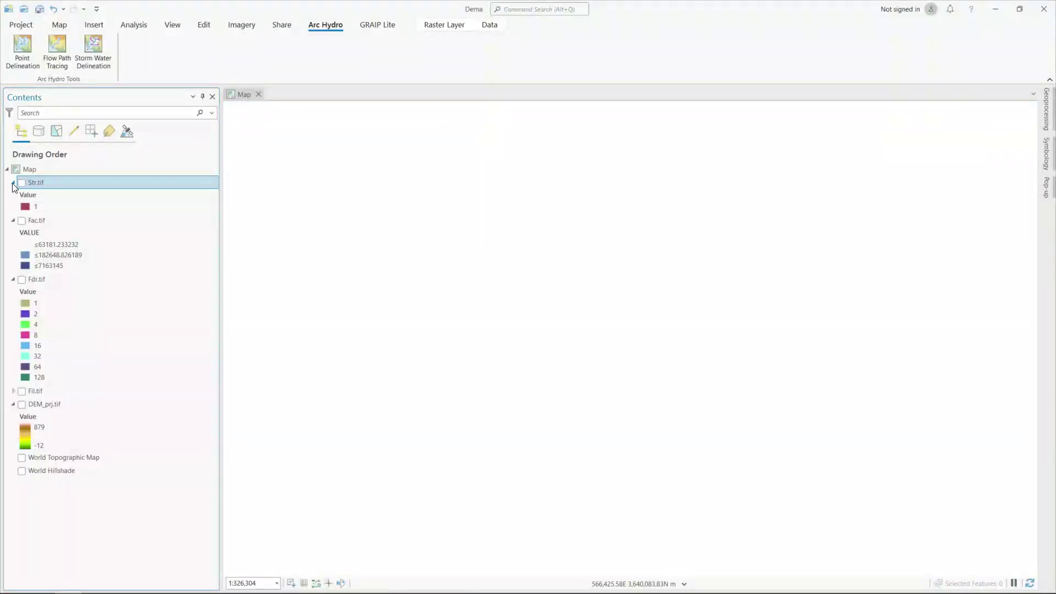
left_click(12, 182, "ctrl")
left_click(22, 184)
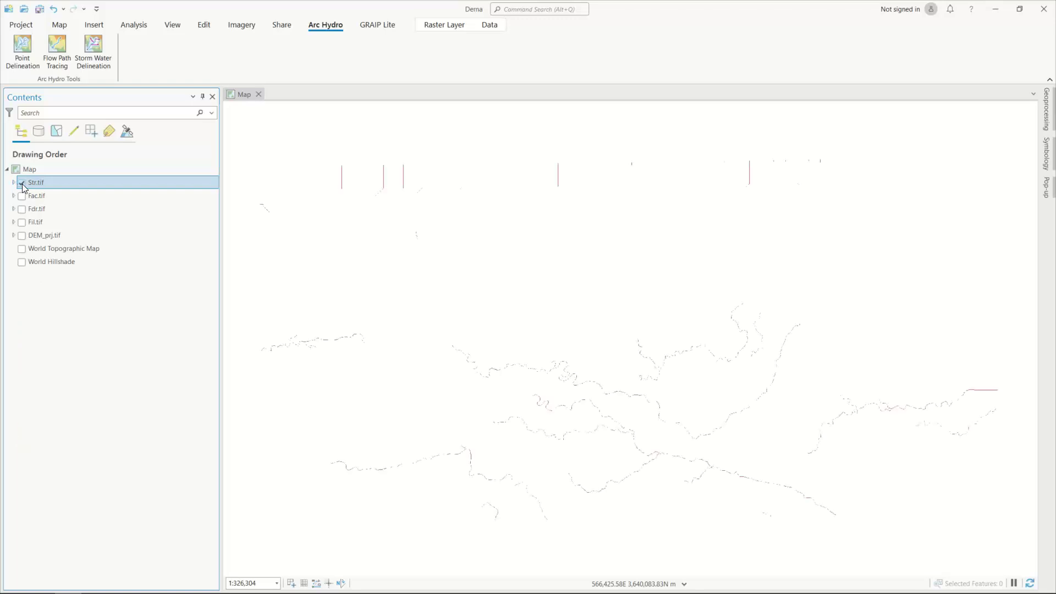
Examine the stream raster's cells up close and identify the pixel value at the end of a stream.
scroll(721, 470, "up", 5)
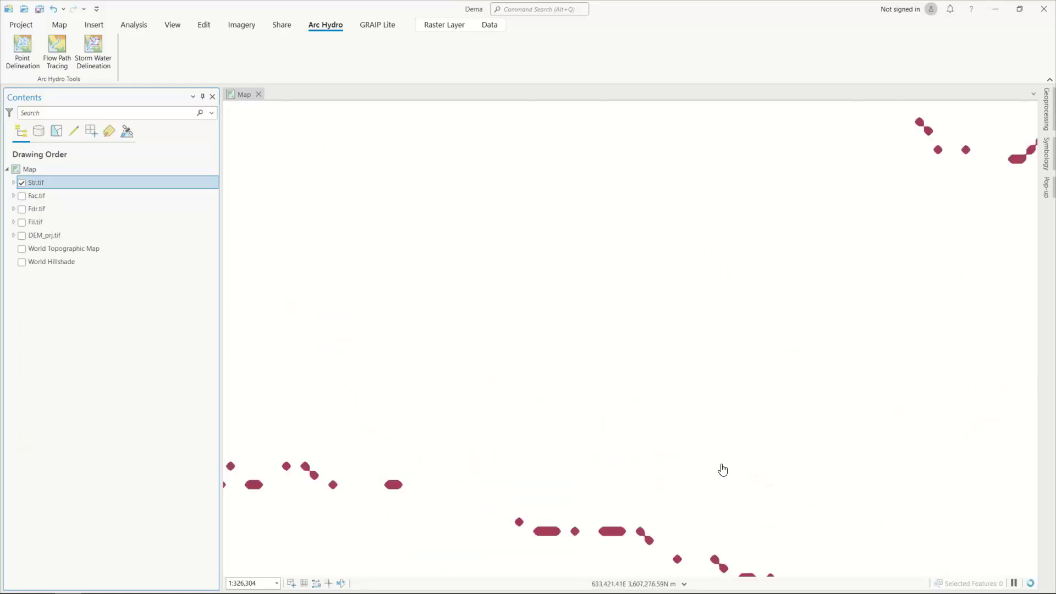
scroll(648, 511, "down", 3)
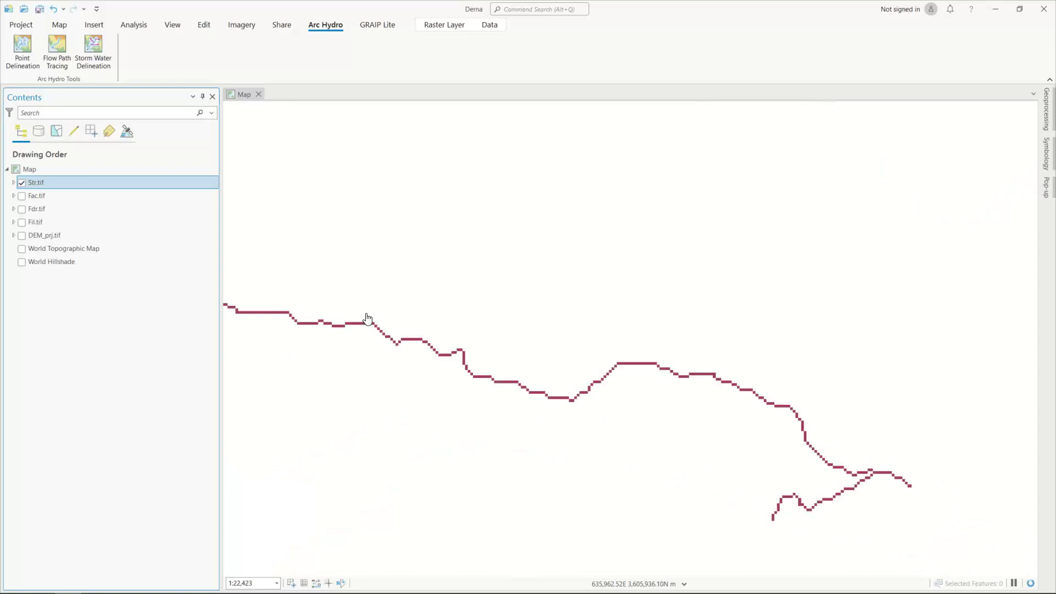
scroll(634, 460, "up", 6)
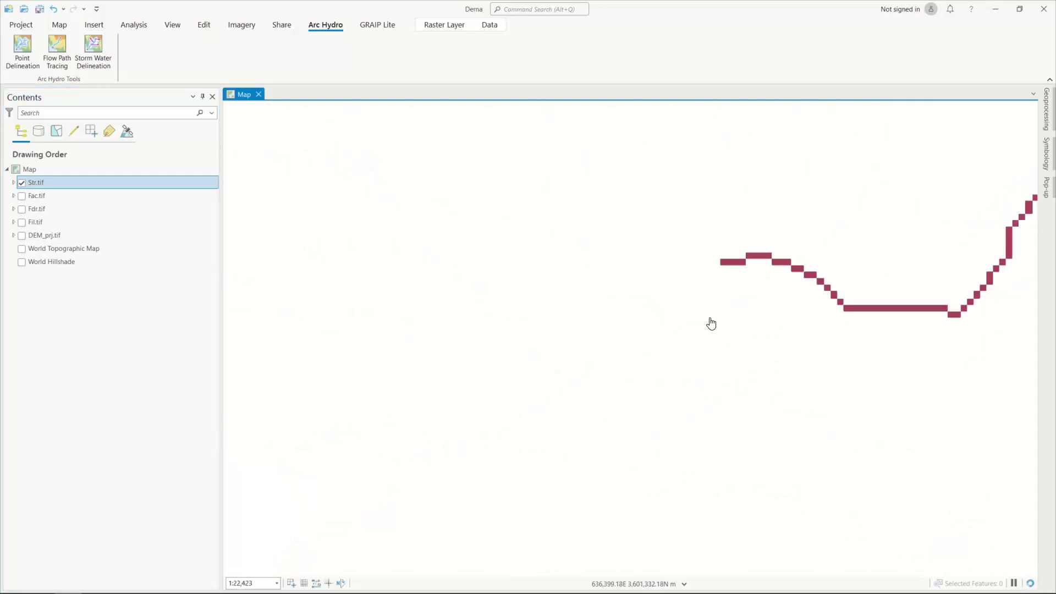
left_click(722, 265)
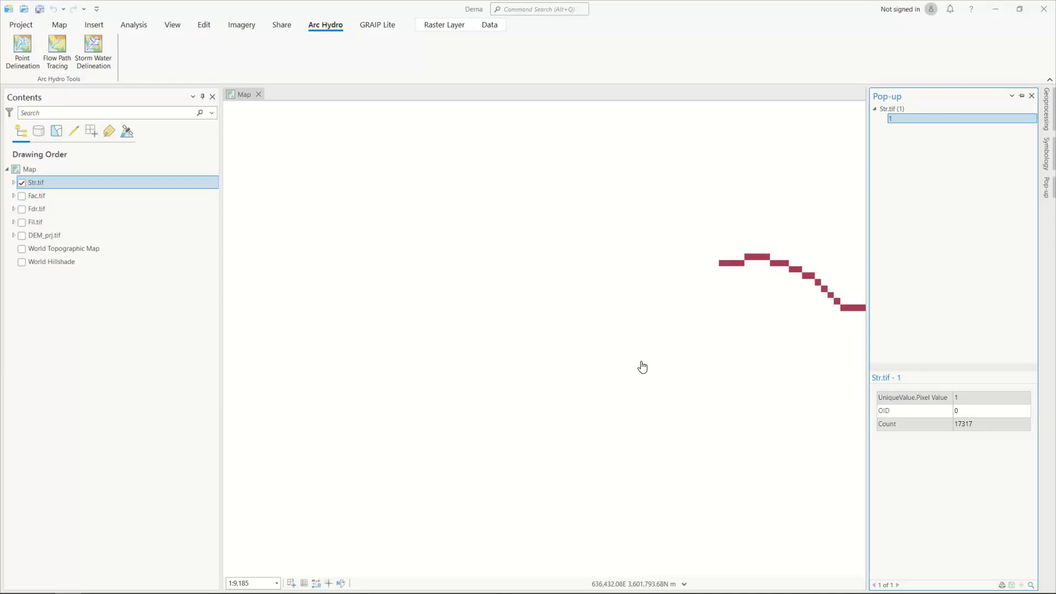
Display the DEM_prj.tif layer beneath the stream raster across the study area.
scroll(637, 373, "down", 8)
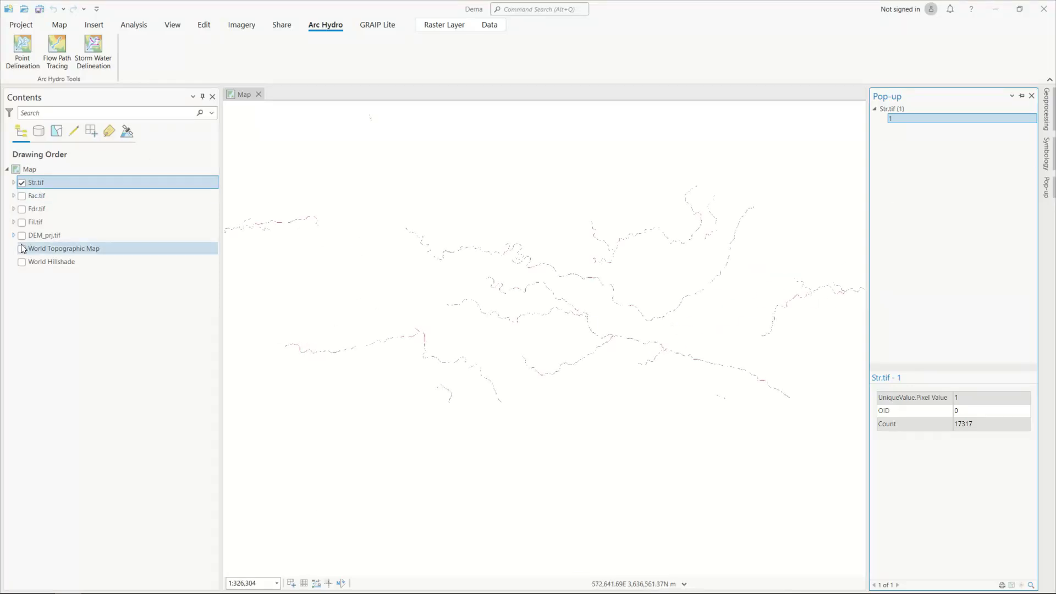
left_click(44, 235)
left_click(22, 235)
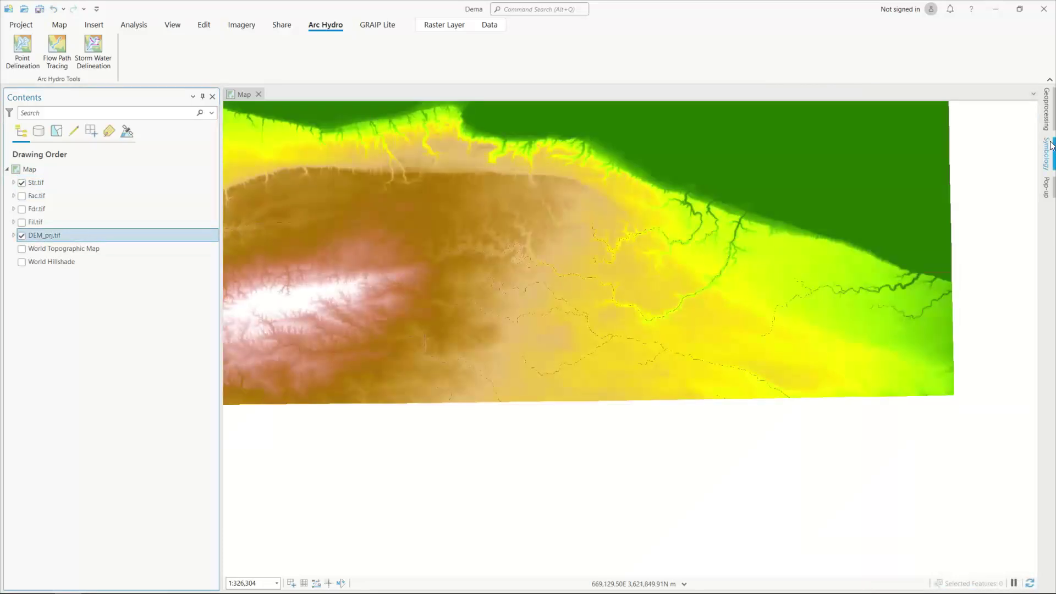
Set up Stream Segmentation with Str.tif as stream raster and Fdr.tif as flow direction raster, outputting stream links to StrLnk.tif.
left_click(1047, 109)
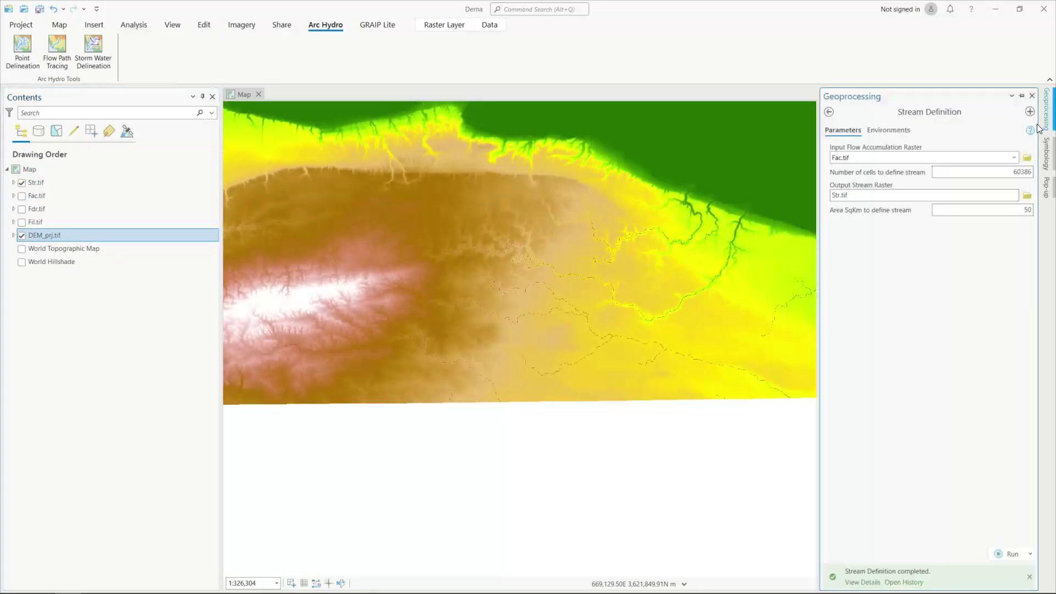
left_click(829, 112)
left_click(880, 419)
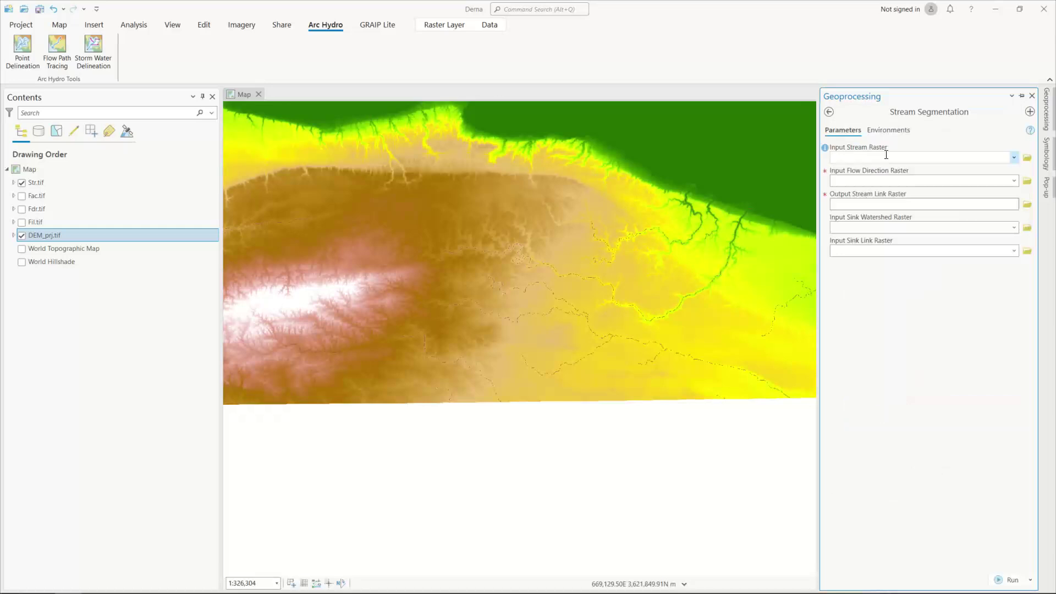
left_click(1013, 158)
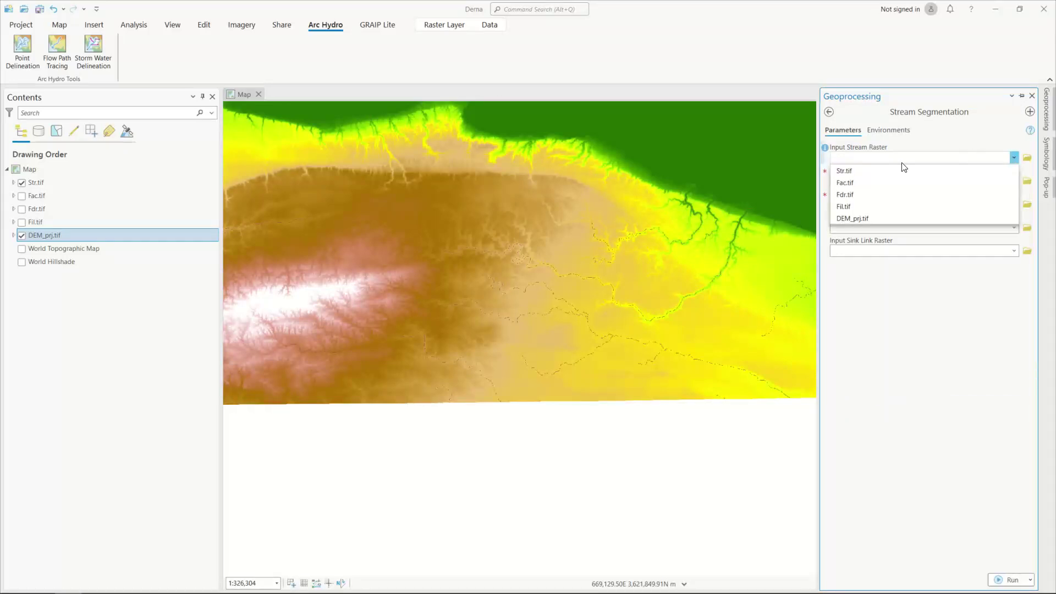
left_click(855, 171)
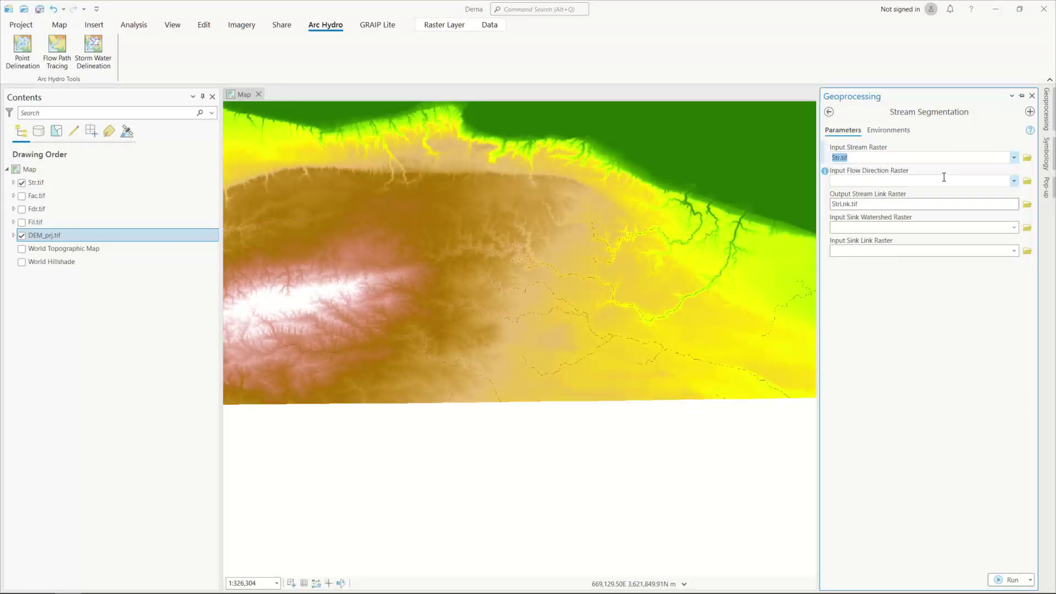
left_click(1001, 181)
left_click(1012, 182)
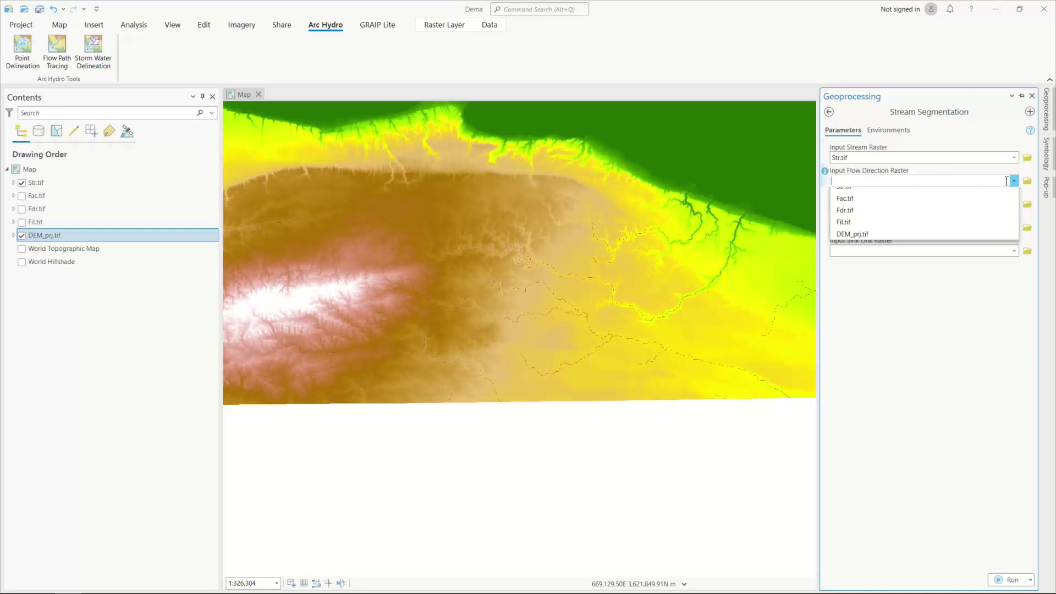
left_click(847, 218)
left_click(885, 203)
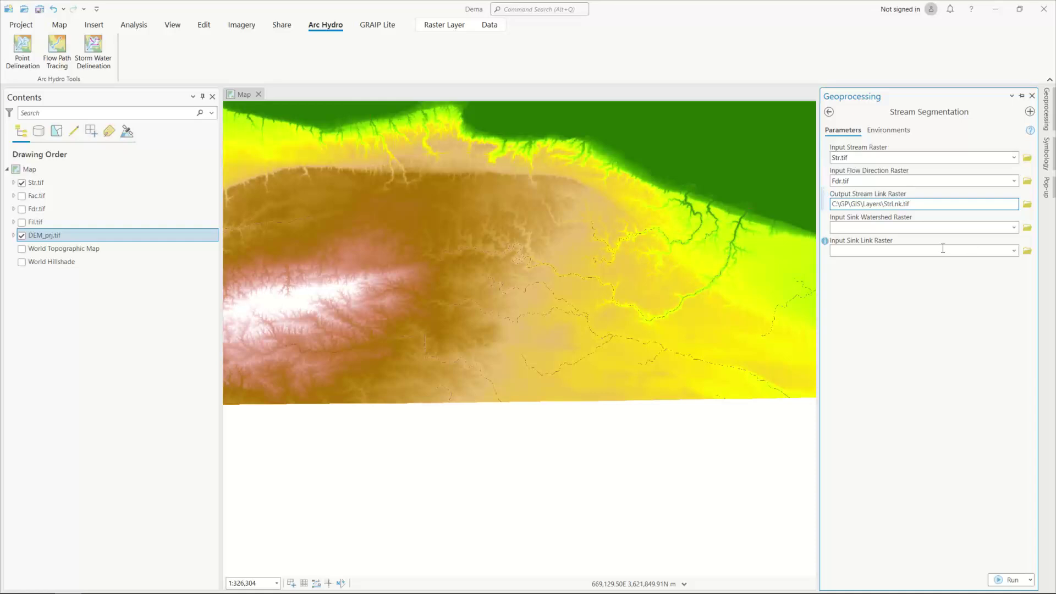
Read the description of the optional Input Sink Watershed Raster parameter and open the tool's online help in the browser.
left_click(824, 220)
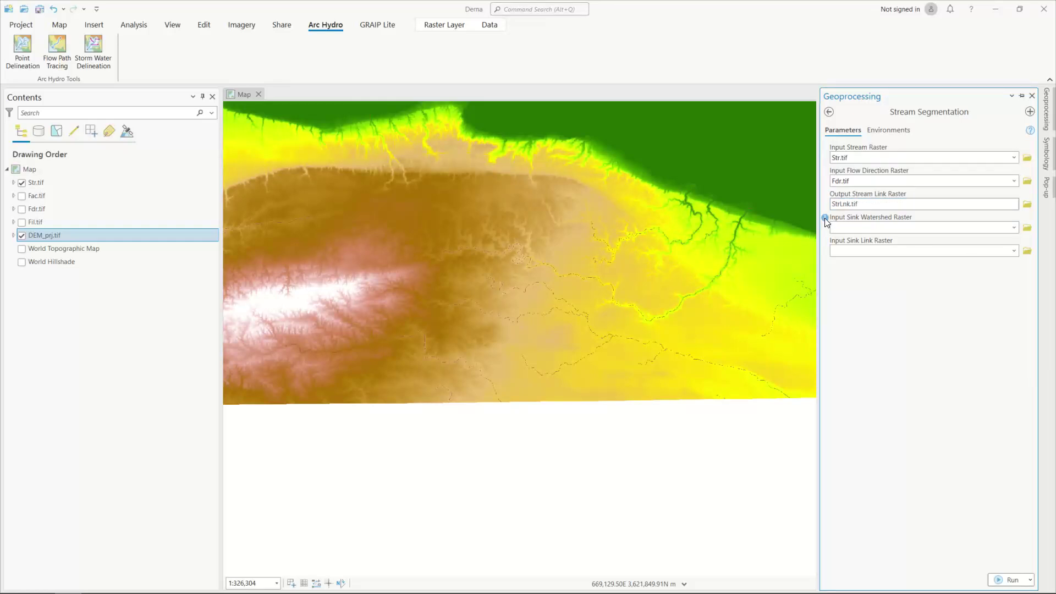
mouse_move(825, 219)
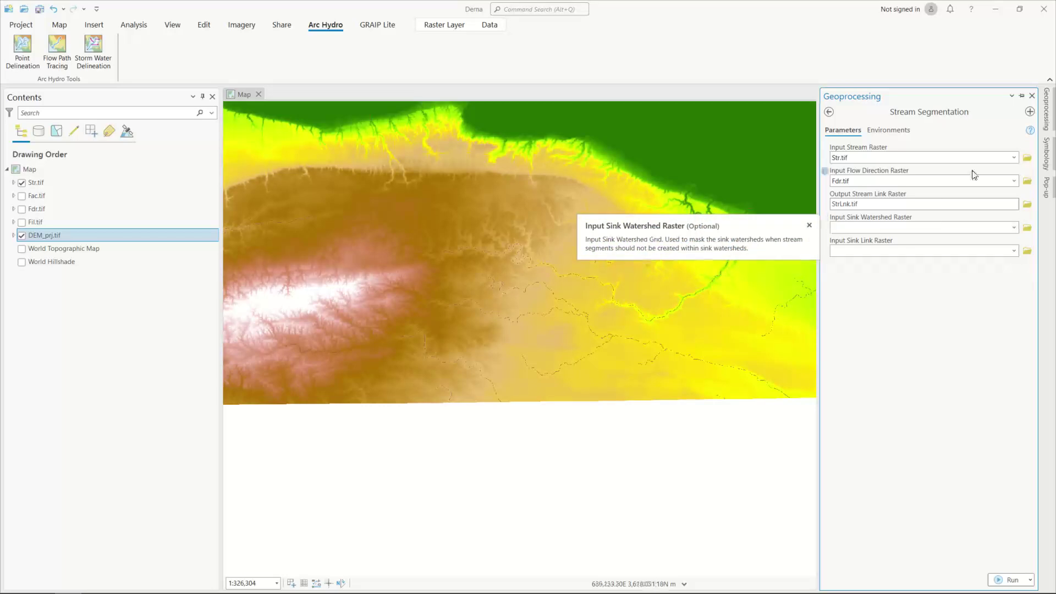
left_click(1030, 132)
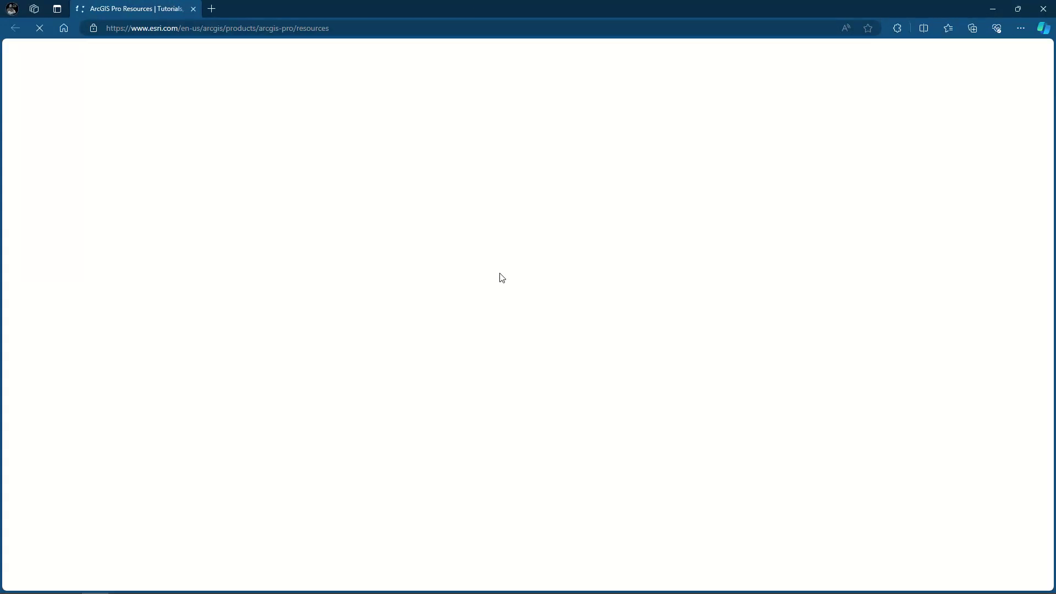
left_click(995, 9)
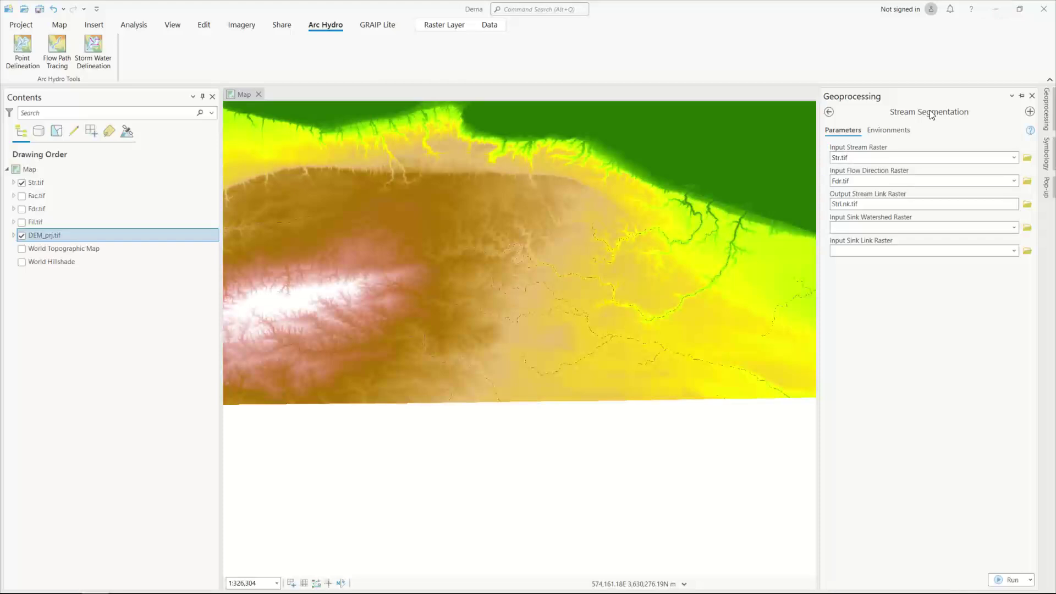
Check the StrLnk.tif output name and run Stream Segmentation with both sink inputs left empty.
left_click_drag(910, 204, 892, 204)
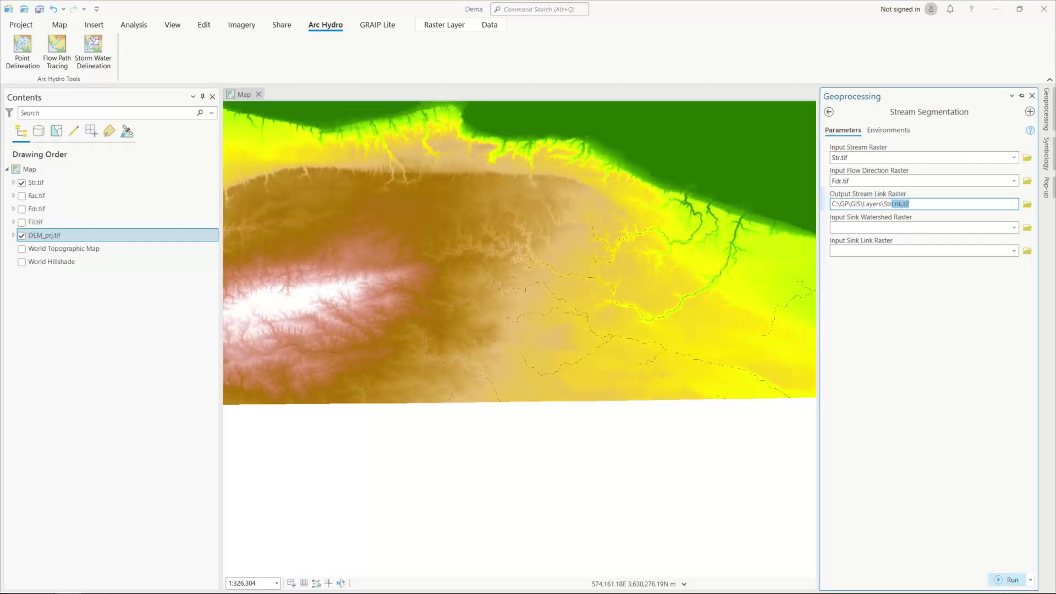
left_click(999, 584)
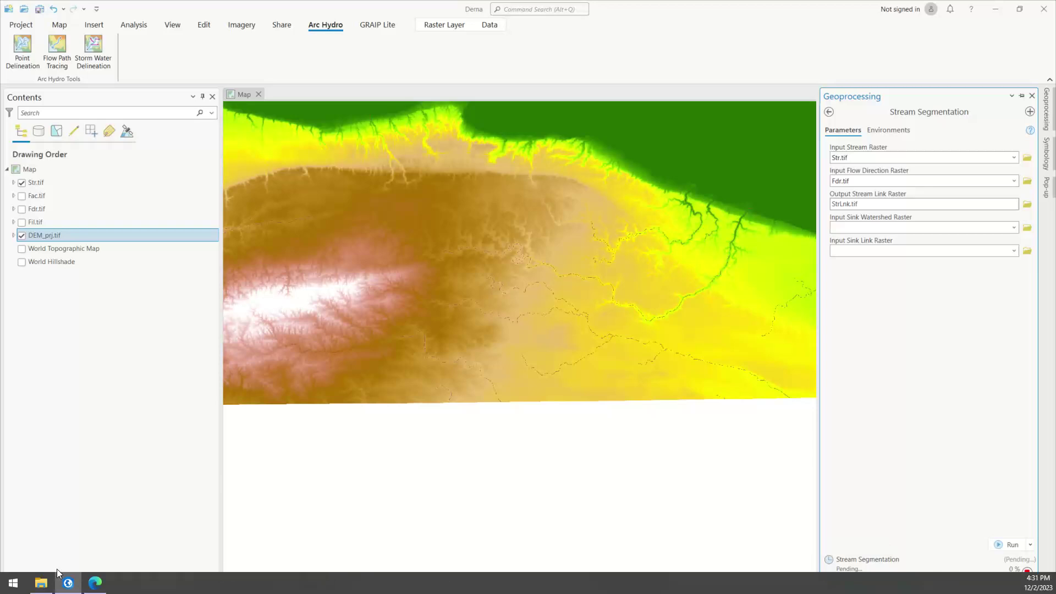
Switch to the browser to view the ArcGIS Pro Resources page, and return to ArcGIS Pro.
left_click(95, 583)
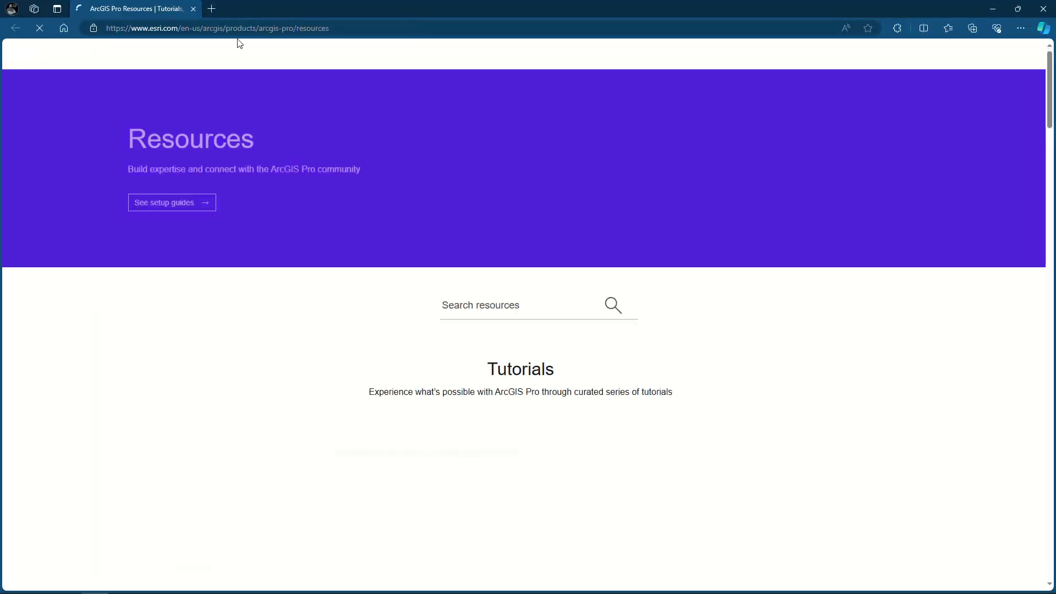
scroll(546, 406, "down", 8)
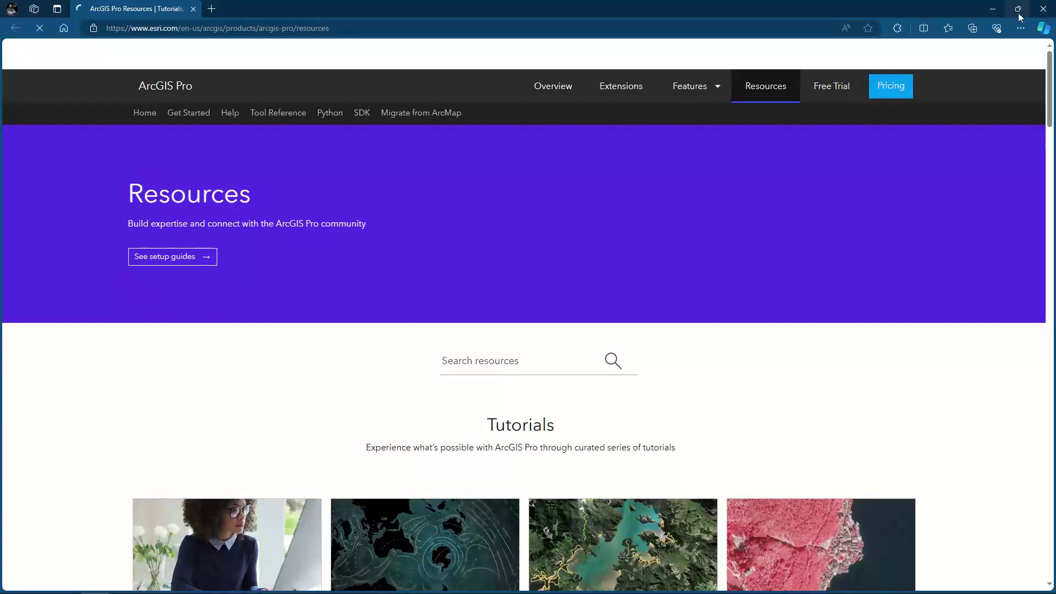
left_click(992, 9)
mouse_move(1045, 110)
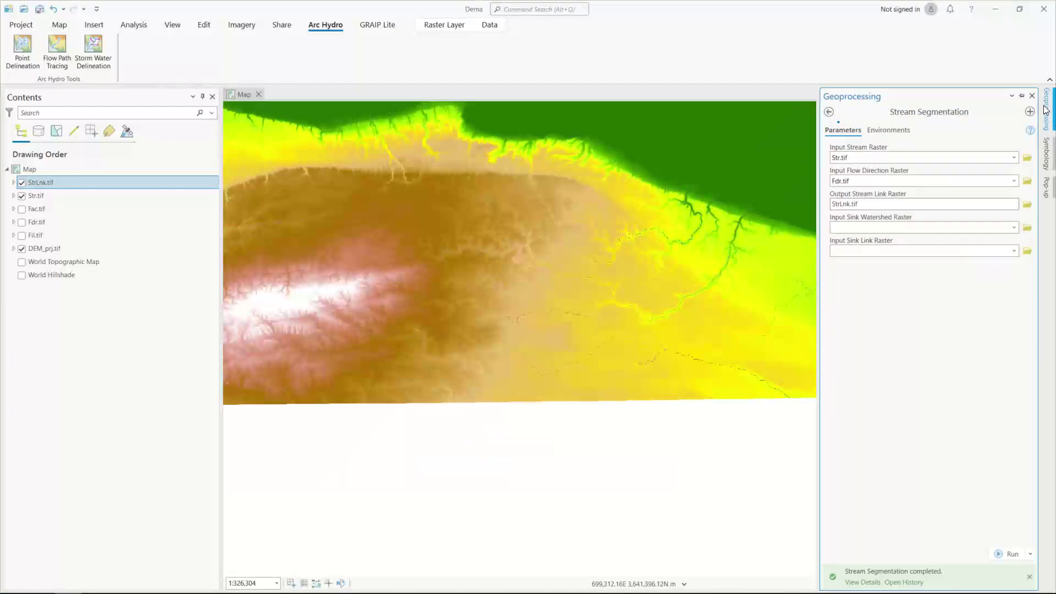
Open the Stream Segmentation tool's online help and search the Esri website for "stream segmentation".
left_click(1029, 132)
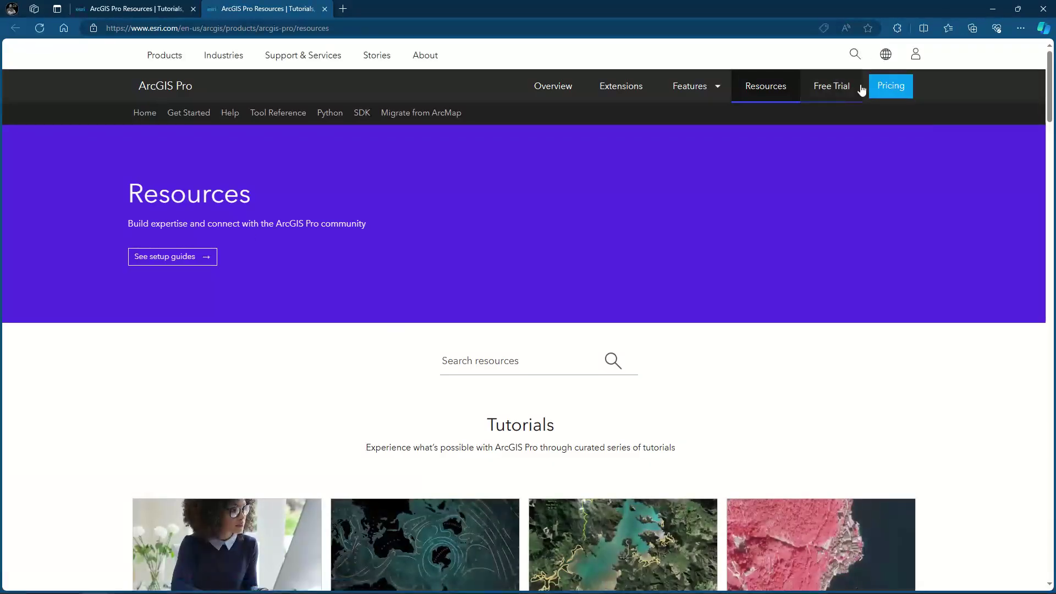
left_click(854, 53)
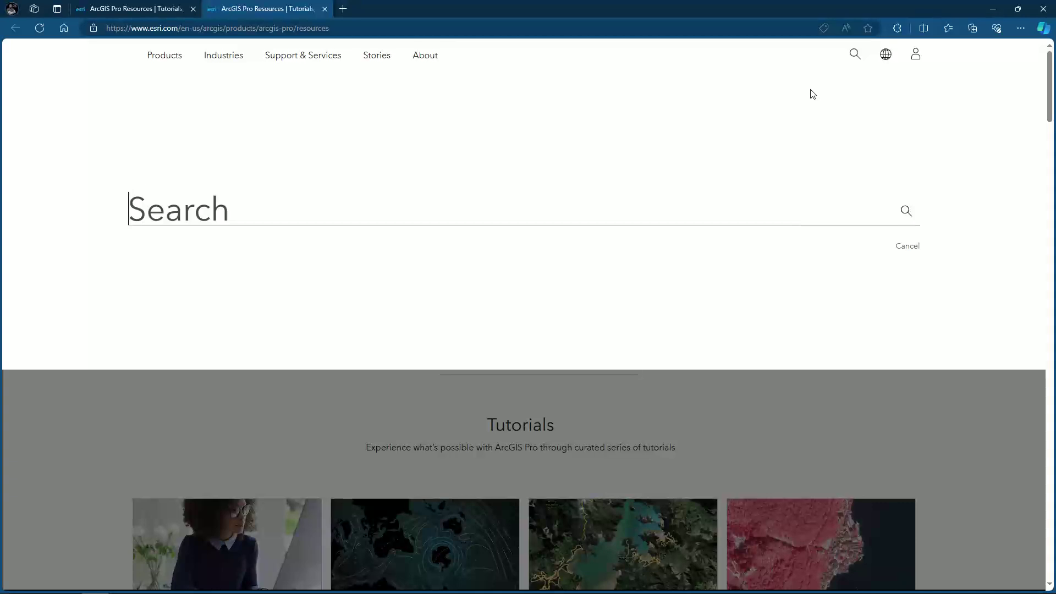
type("stream se")
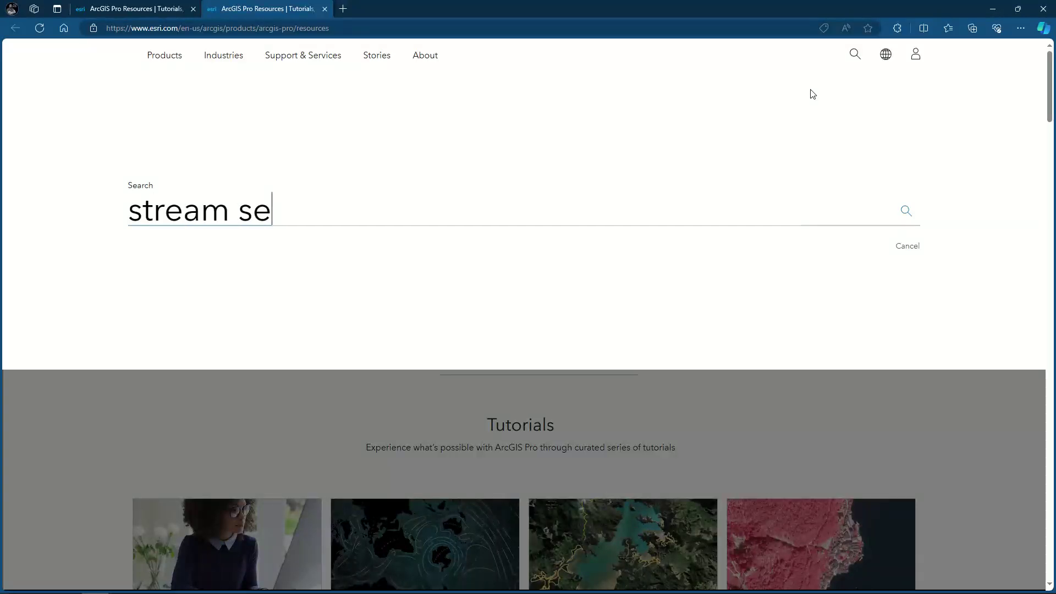
type("gmentation")
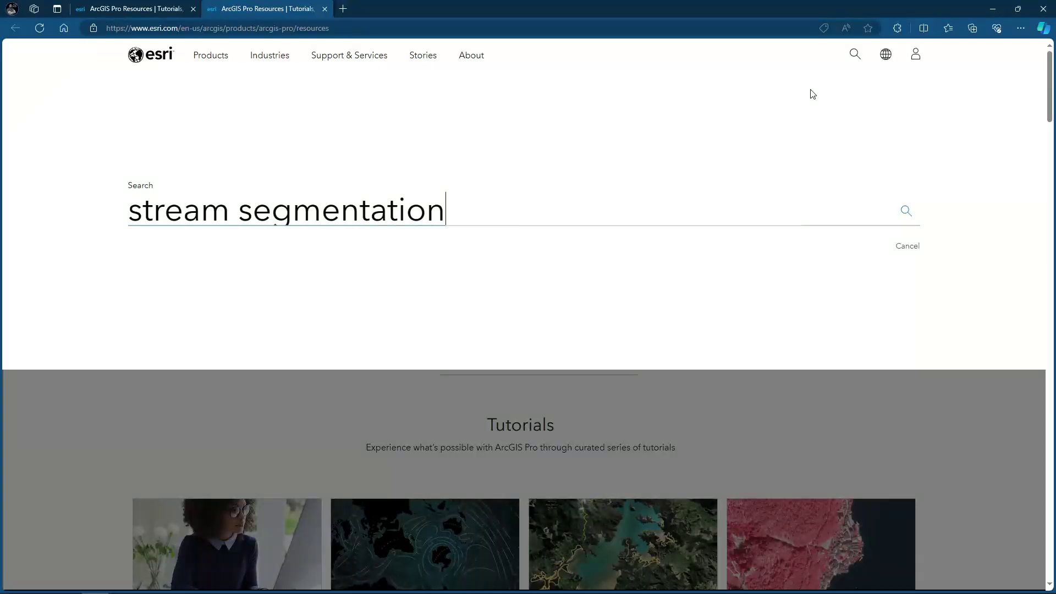
key("Return")
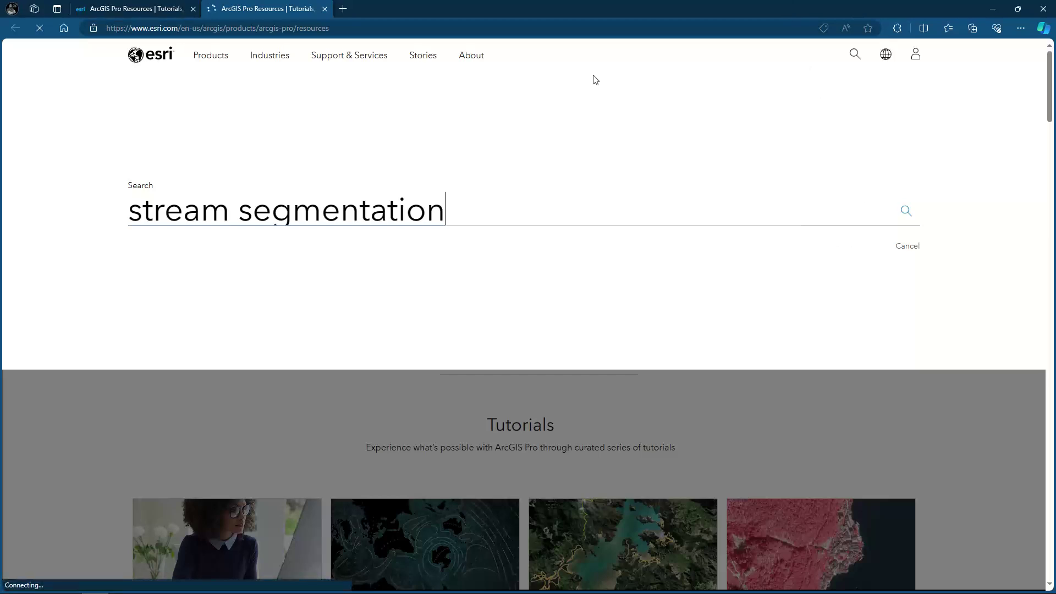
Skim the tutorials, articles and videos on the ArcGIS Pro Resources page, and go back to ArcGIS Pro.
left_click(158, 5)
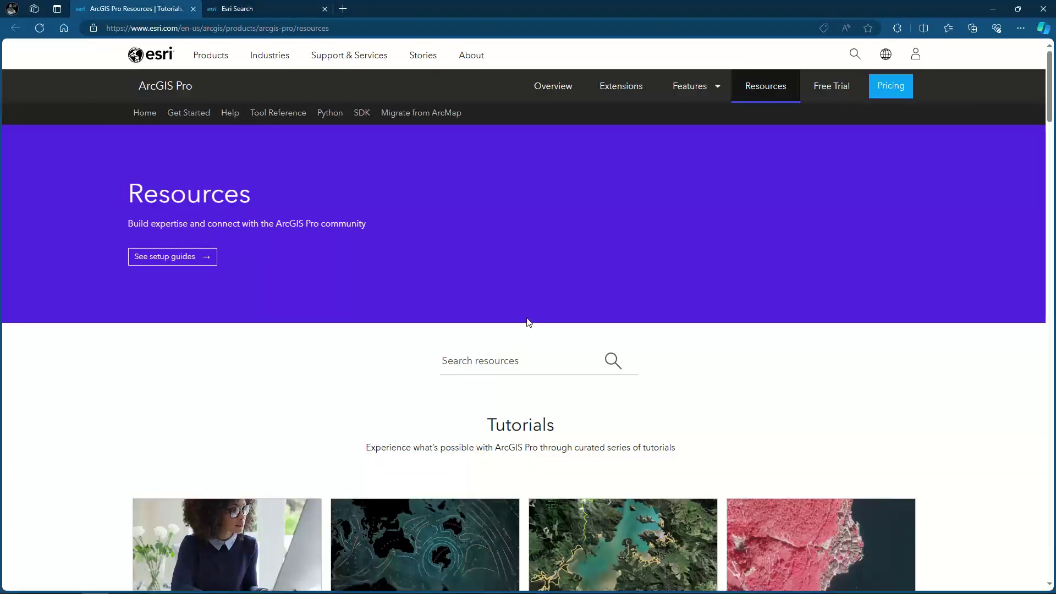
scroll(527, 322, "down", 20)
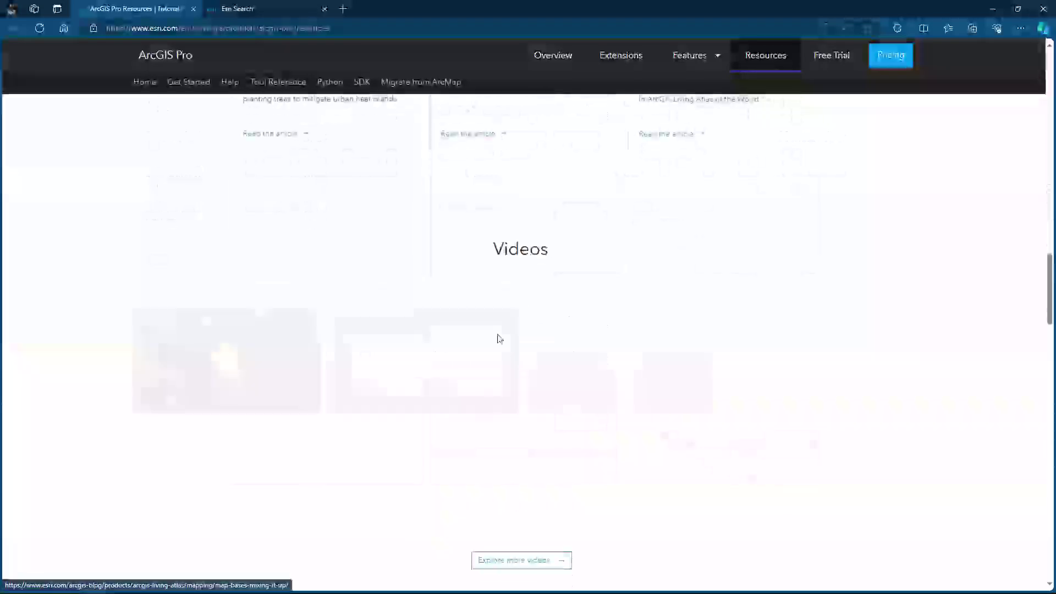
scroll(500, 338, "up", 5)
key("ctrl+w")
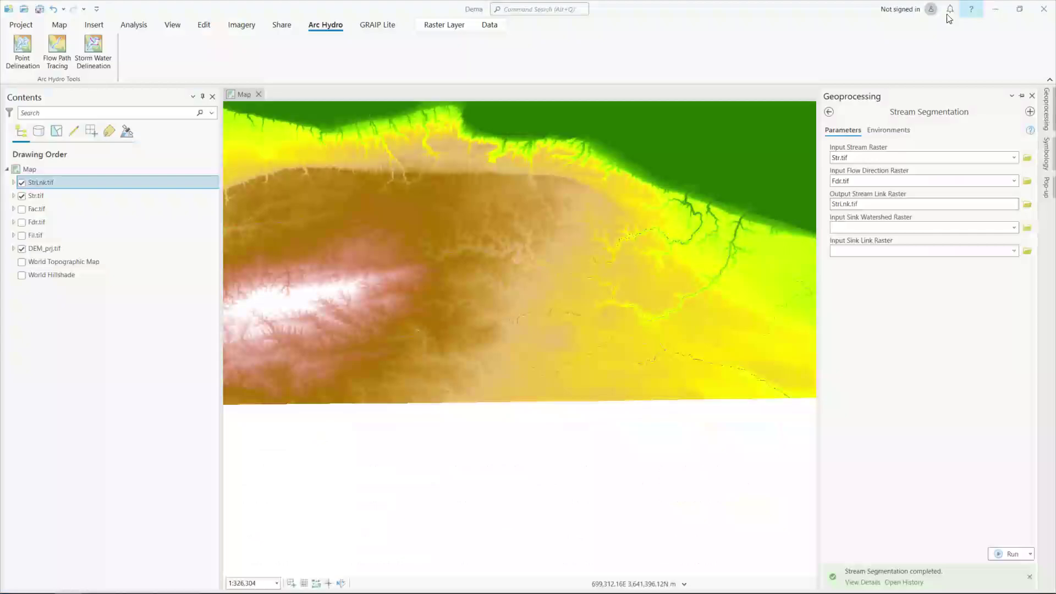
left_click(992, 8)
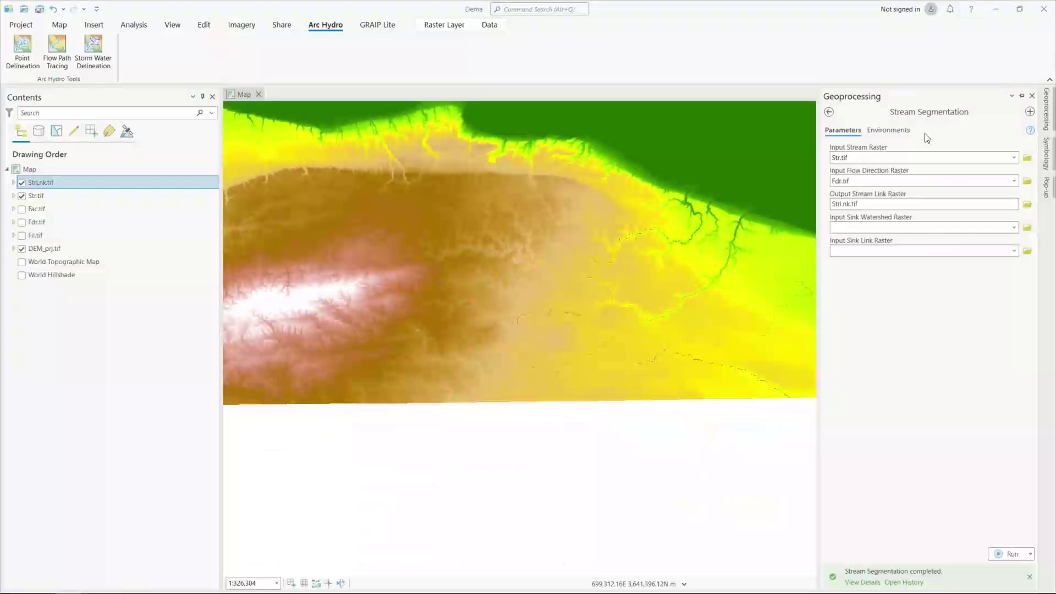
Set up Drainage Line Processing with StrLnk.tif as the stream link raster and Fdr.tif as the flow direction raster.
left_click(831, 112)
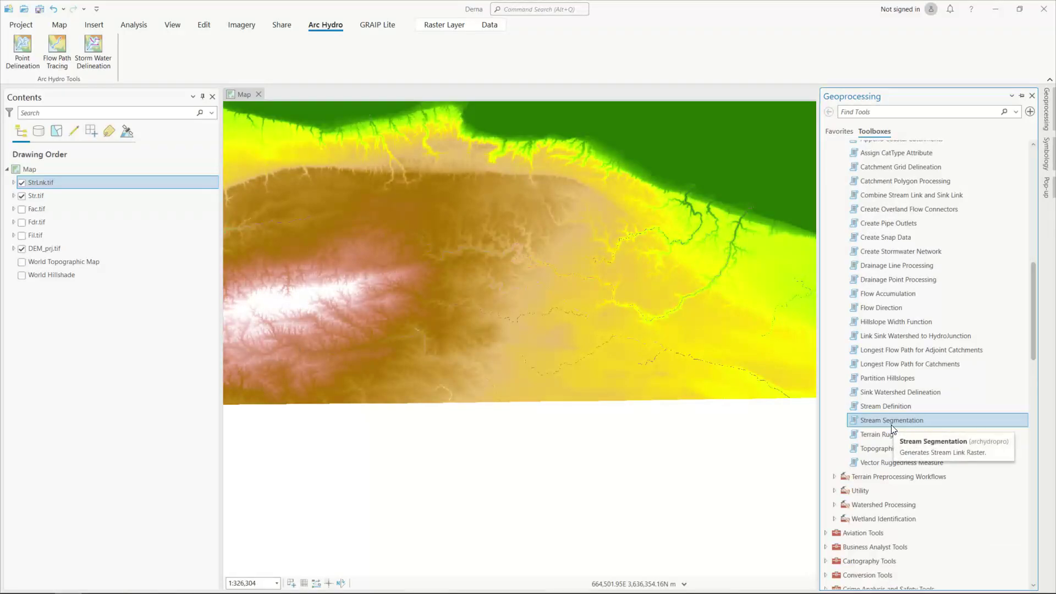
left_click(917, 266)
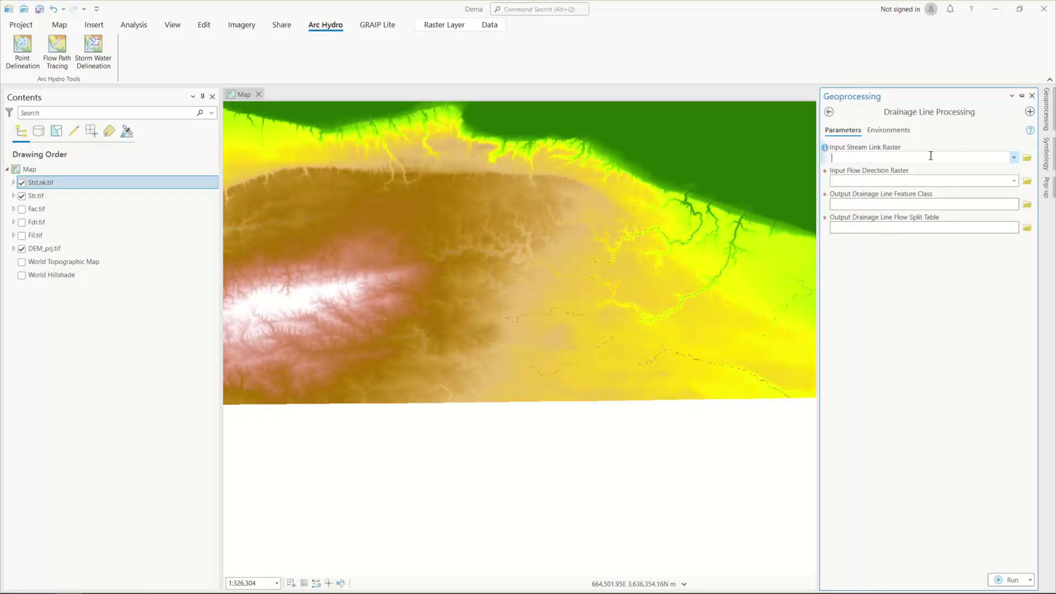
left_click(1014, 158)
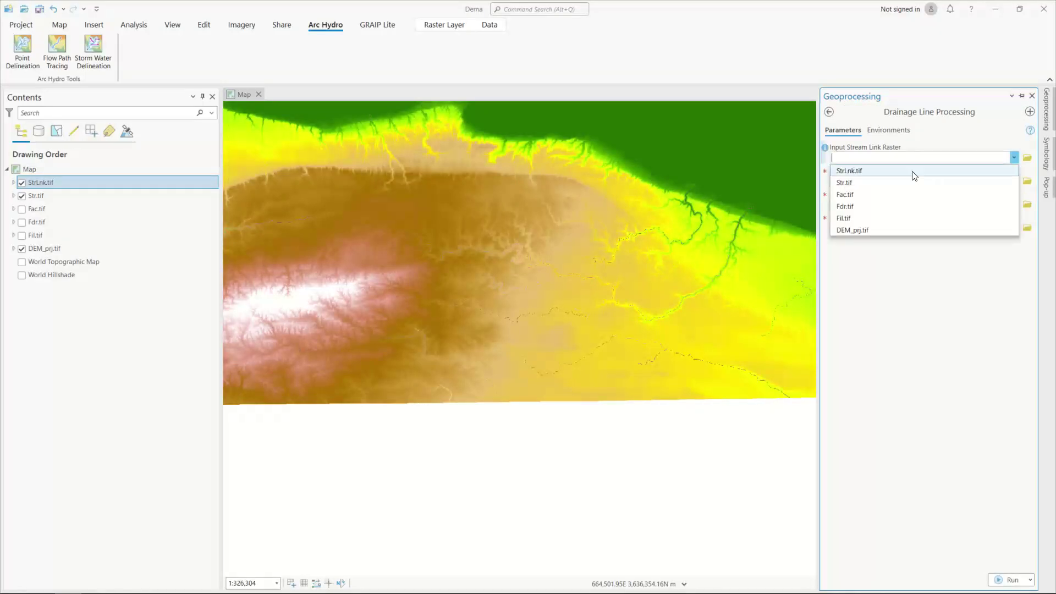
left_click(849, 173)
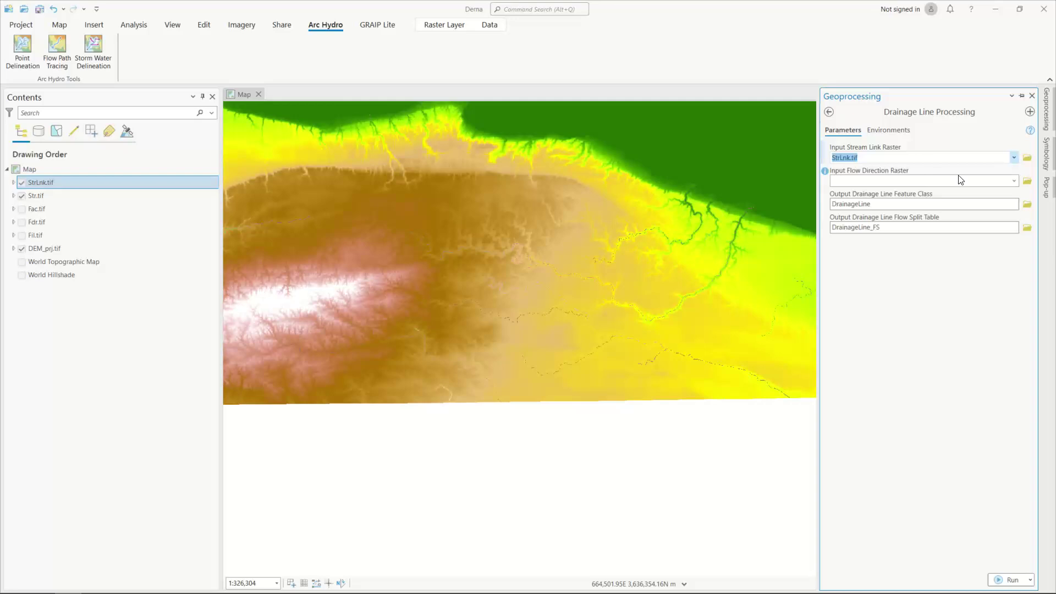
left_click(1014, 181)
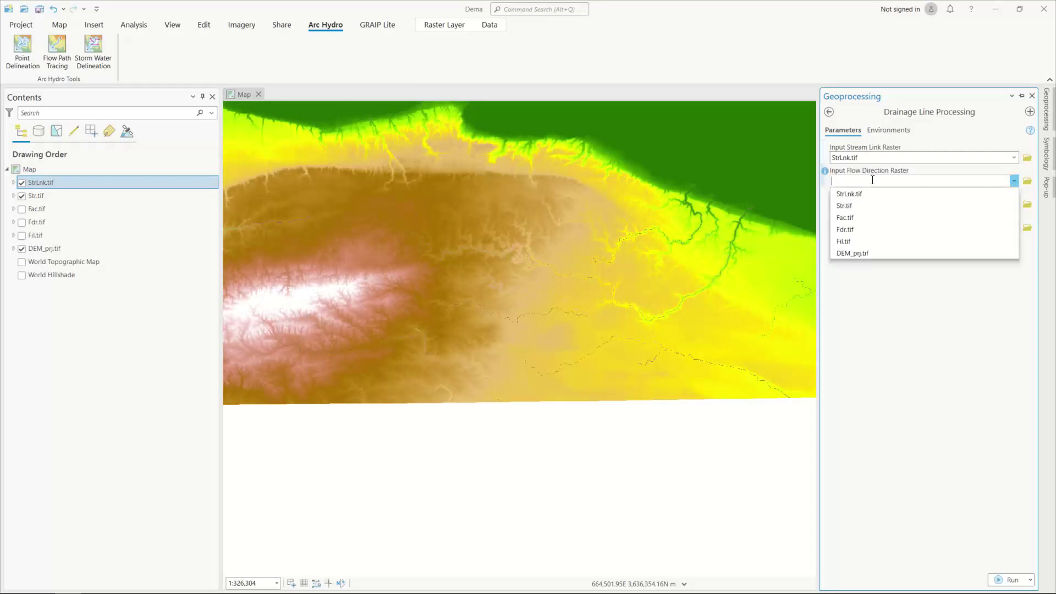
left_click(841, 230)
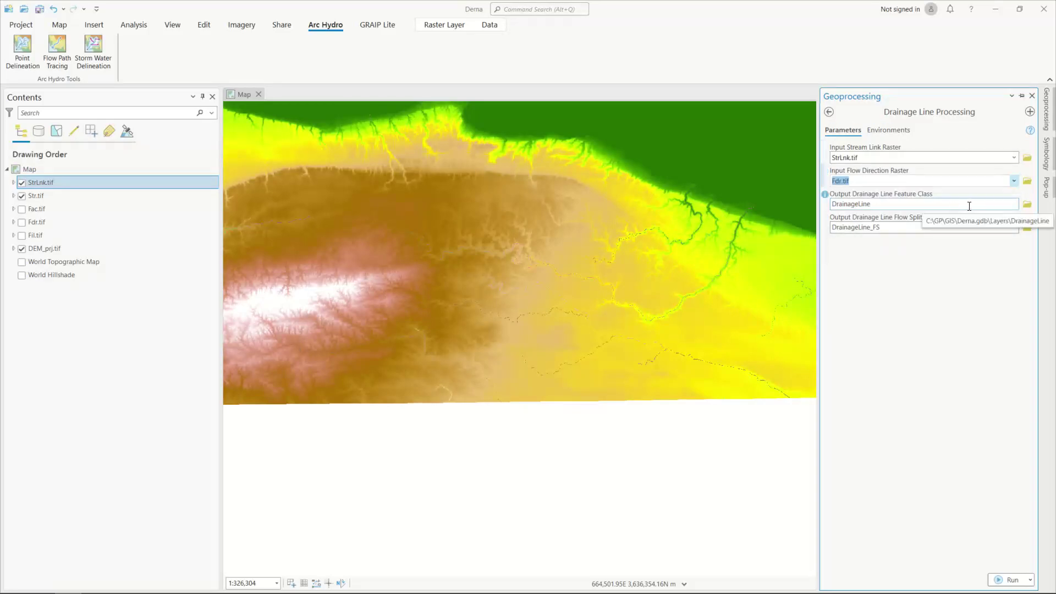
Check the DrainageLine output path in Derna.gdb, run Drainage Line Processing, and return to the terrain preprocessing tool list.
left_click(989, 206)
left_click_drag(964, 206, 916, 205)
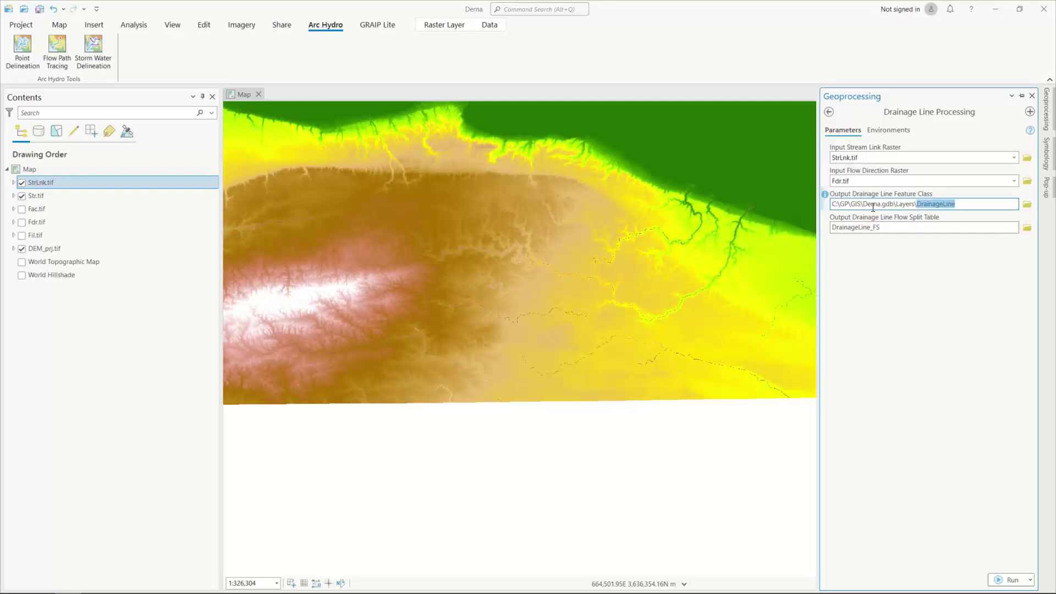
left_click_drag(865, 204, 971, 214)
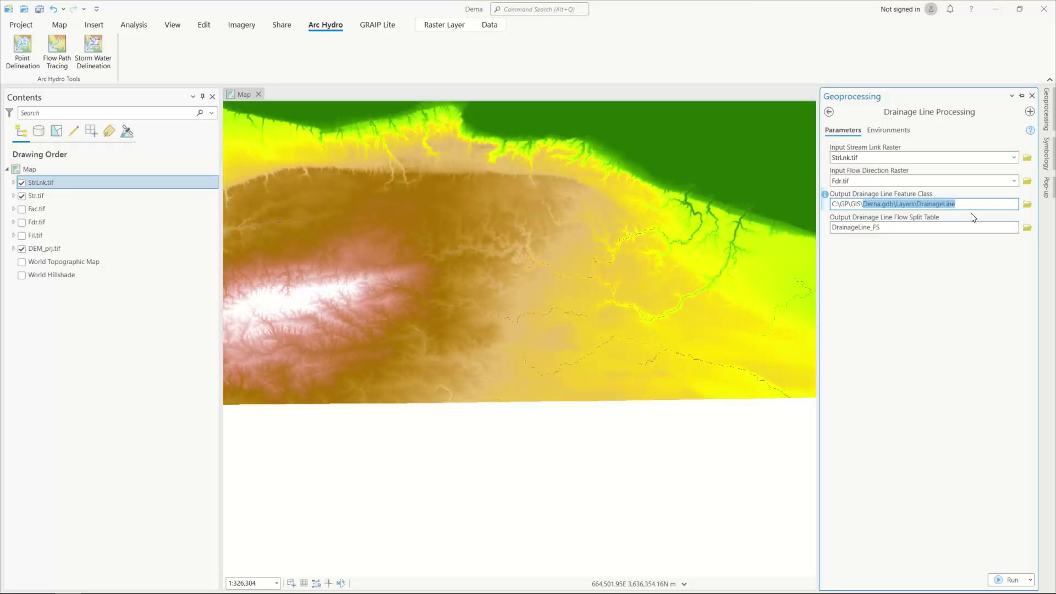
left_click(1010, 580)
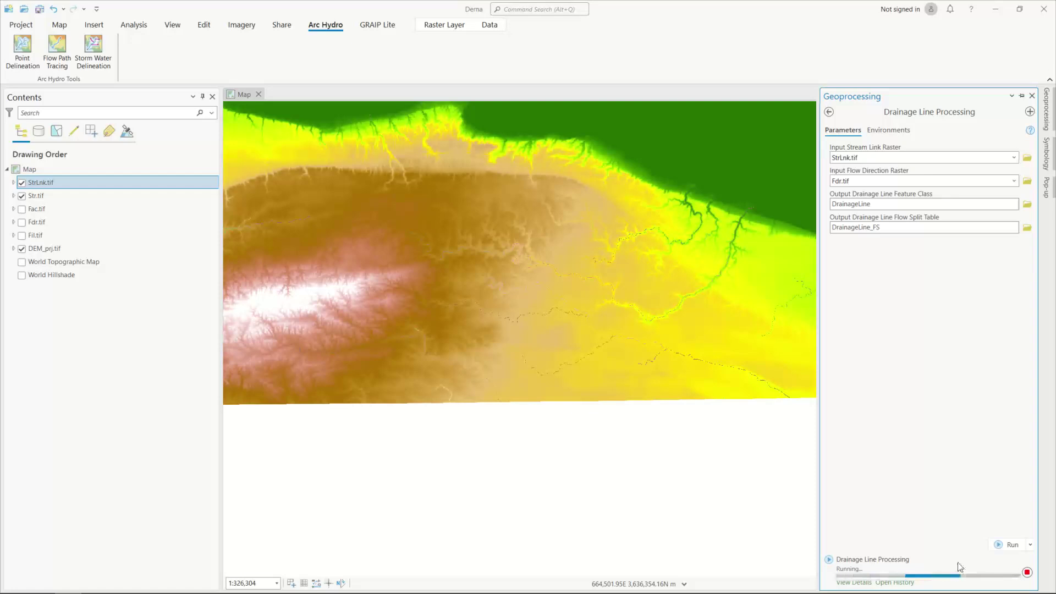
mouse_move(957, 566)
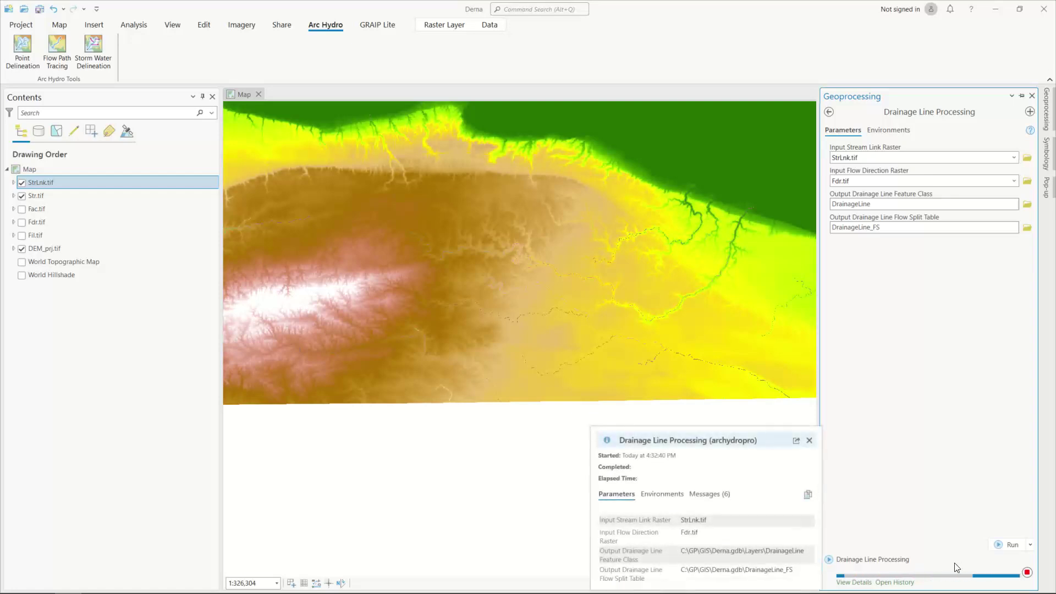
left_click(829, 111)
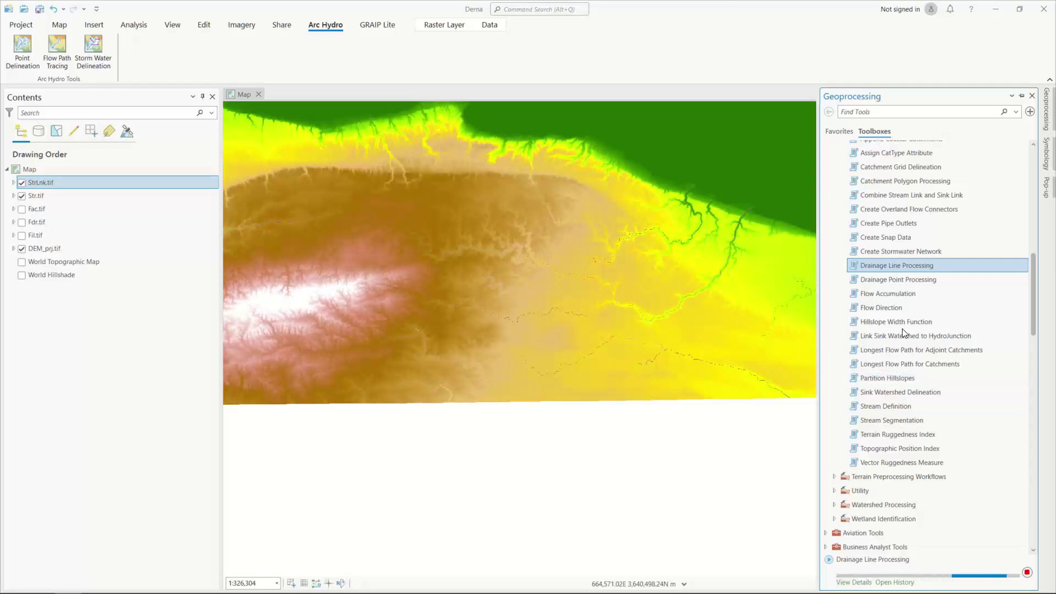
Set up Catchment Grid Delineation with Fdr.tif as the flow direction raster and StrLnk.tif as the link raster.
scroll(900, 286, "up", 3)
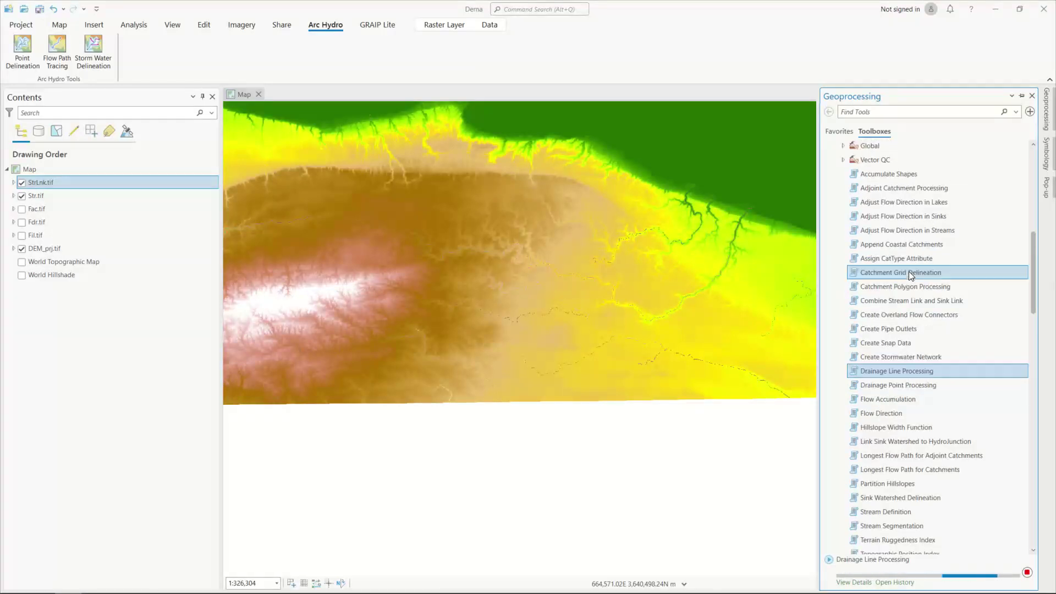
left_click(854, 582)
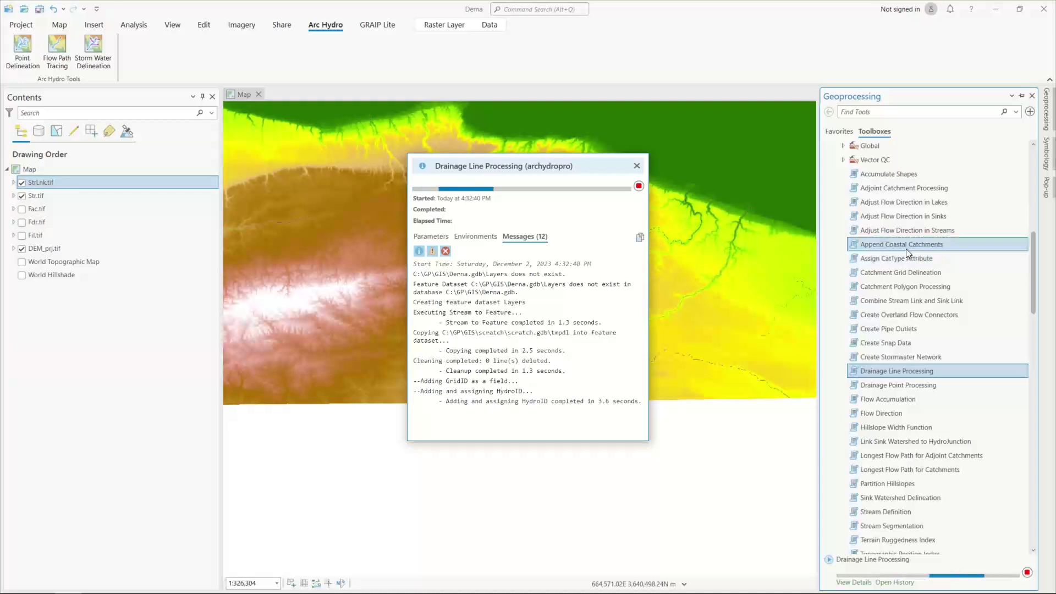
left_click(899, 273)
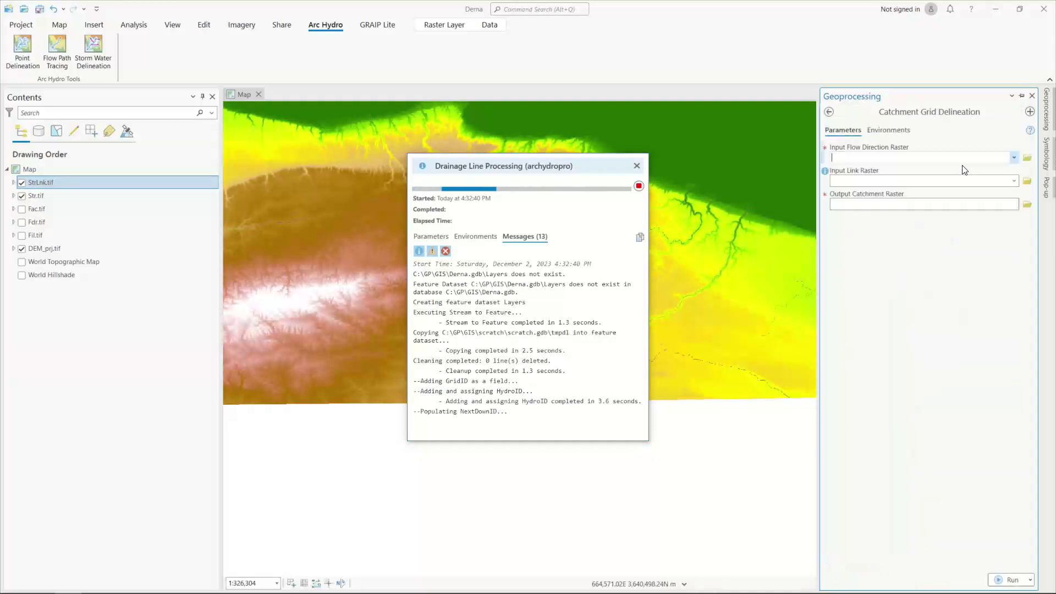
left_click(1014, 158)
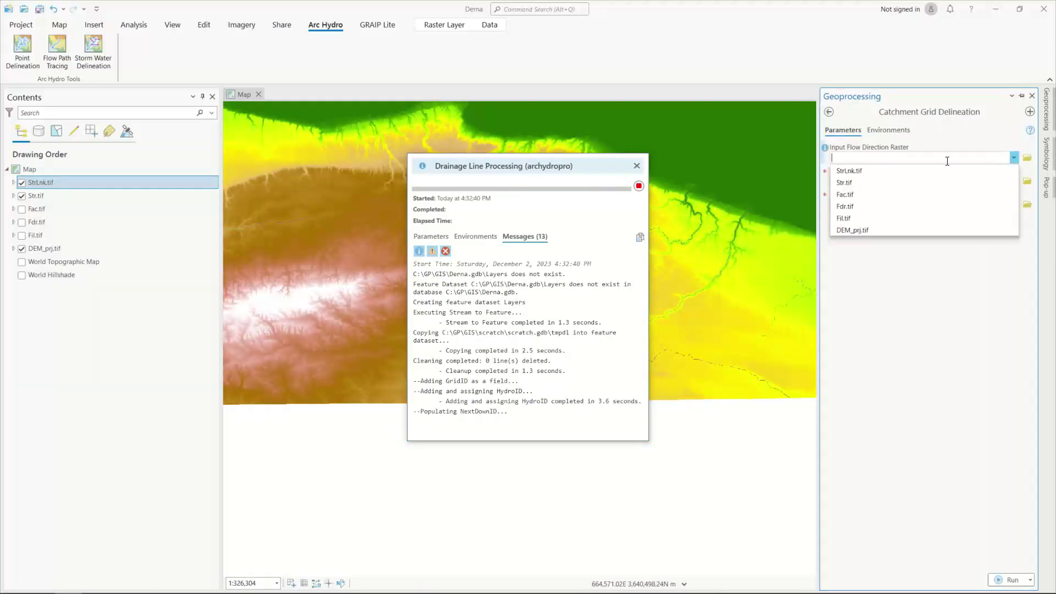
left_click(842, 204)
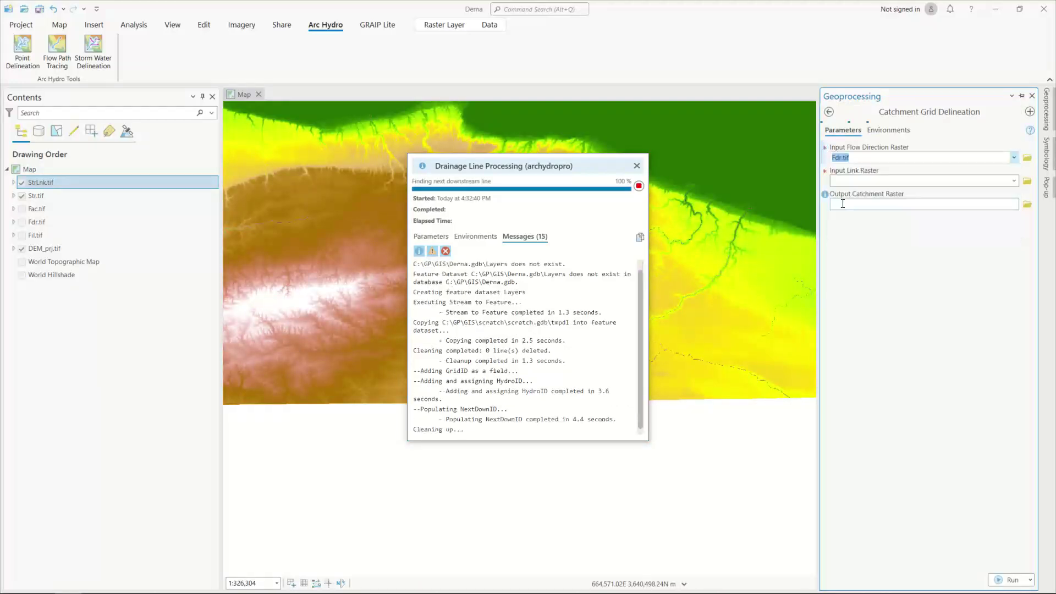
left_click(1013, 181)
left_click(846, 193)
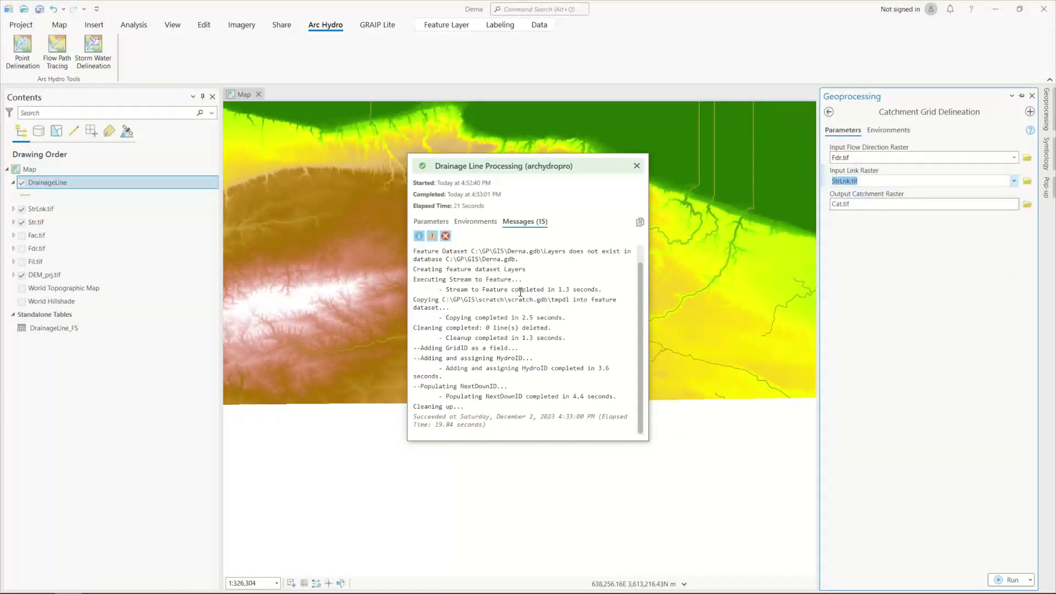
Review the parameters, environments and messages of the Drainage Line Processing run, and close its details.
left_click(433, 220)
left_click(476, 221)
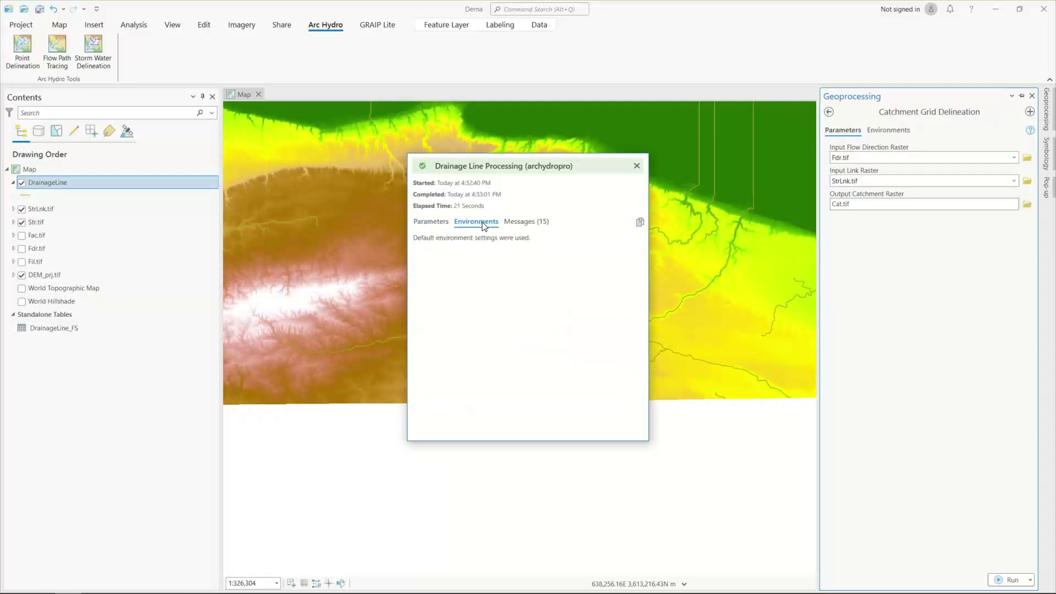
left_click(526, 221)
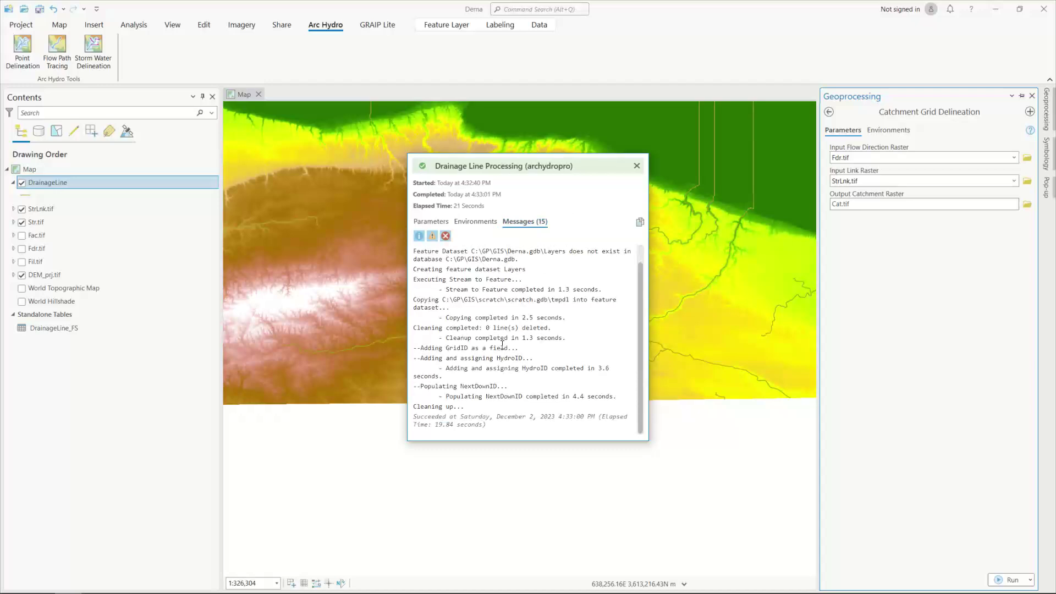
left_click(636, 166)
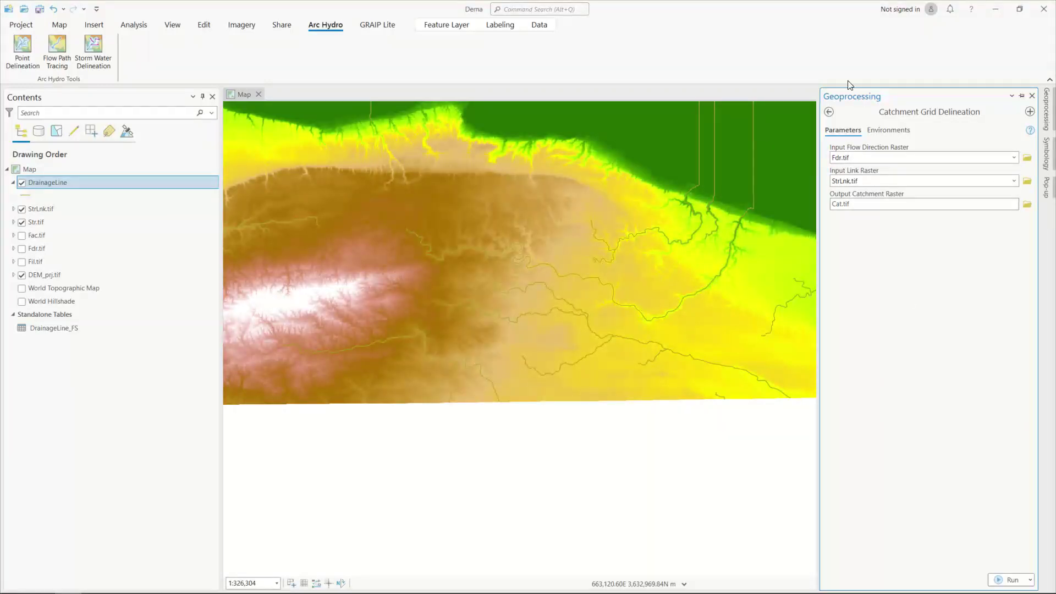
Run Catchment Grid Delineation with Cat.tif as the output catchment raster, and show the run's details.
left_click(999, 580)
left_click(829, 112)
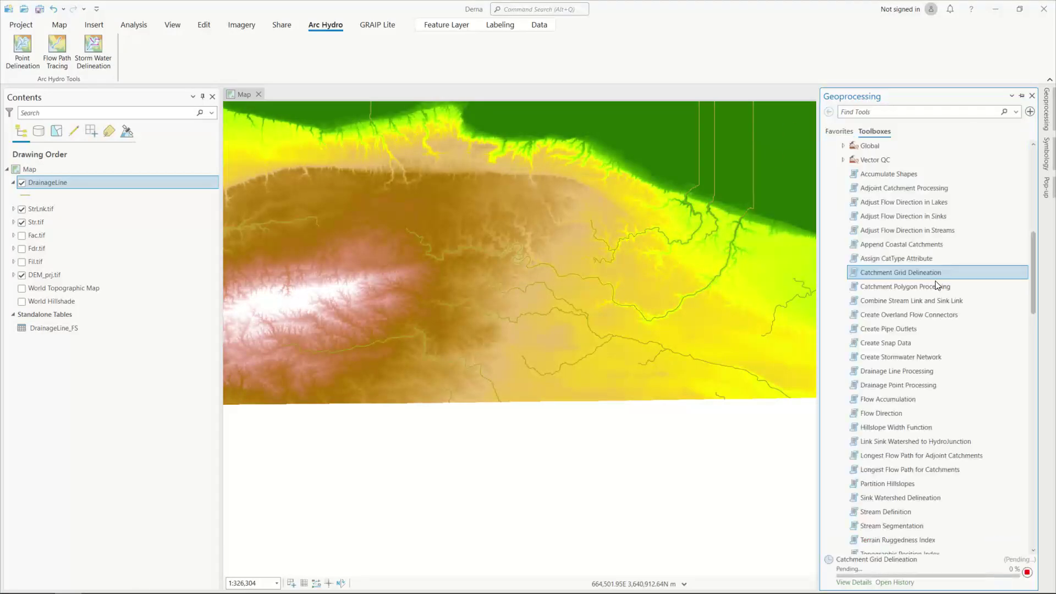
left_click(854, 581)
Run Catchment Polygon Processing on Cat.tif with Catchment in the Layers dataset of Derna.gdb as output, and return to the tool list.
left_click(891, 286)
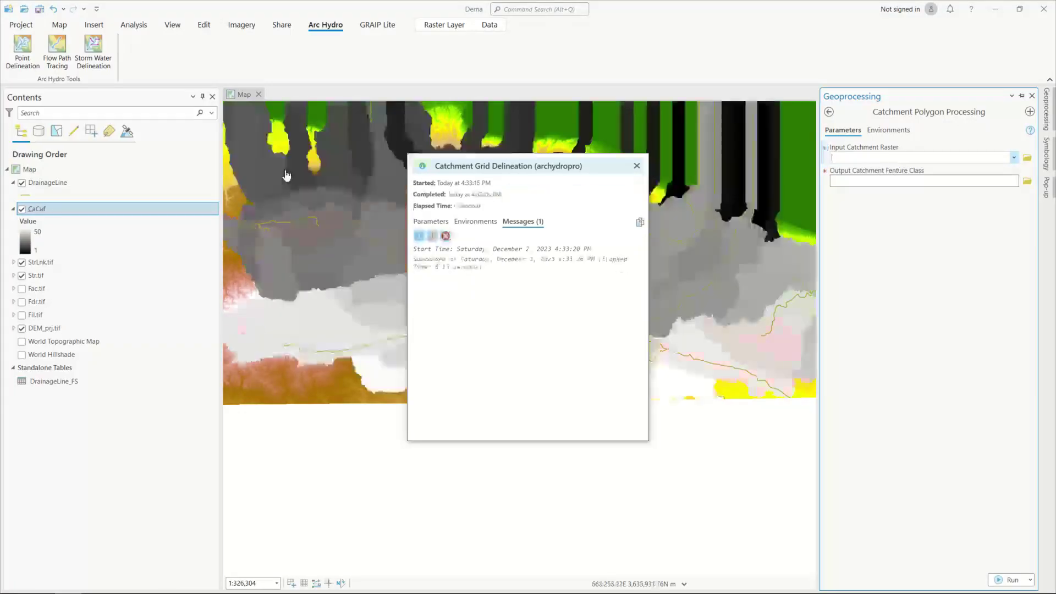
left_click(636, 166)
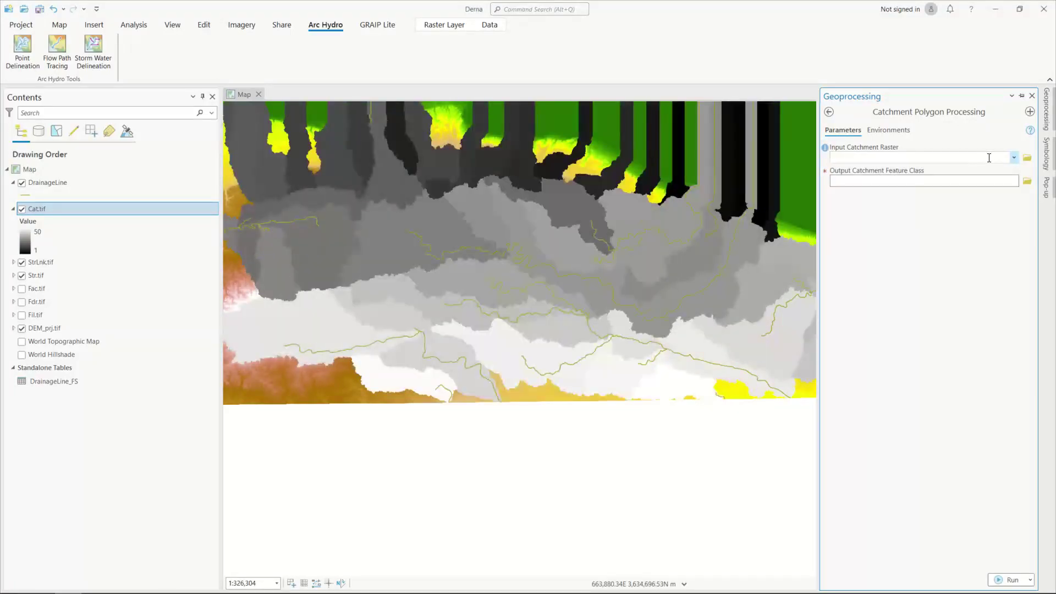
left_click(1013, 159)
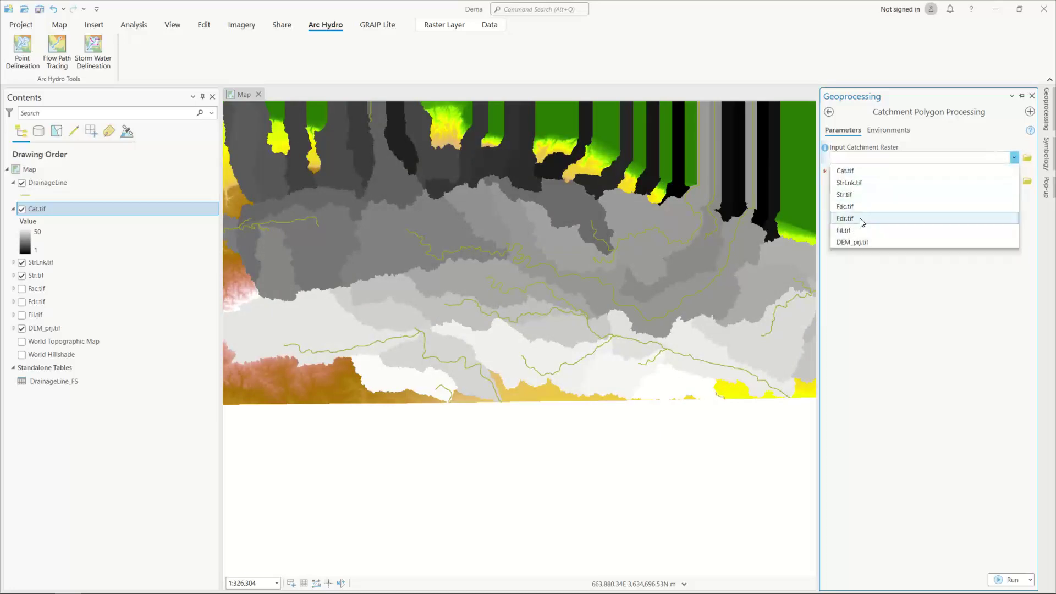
left_click(845, 171)
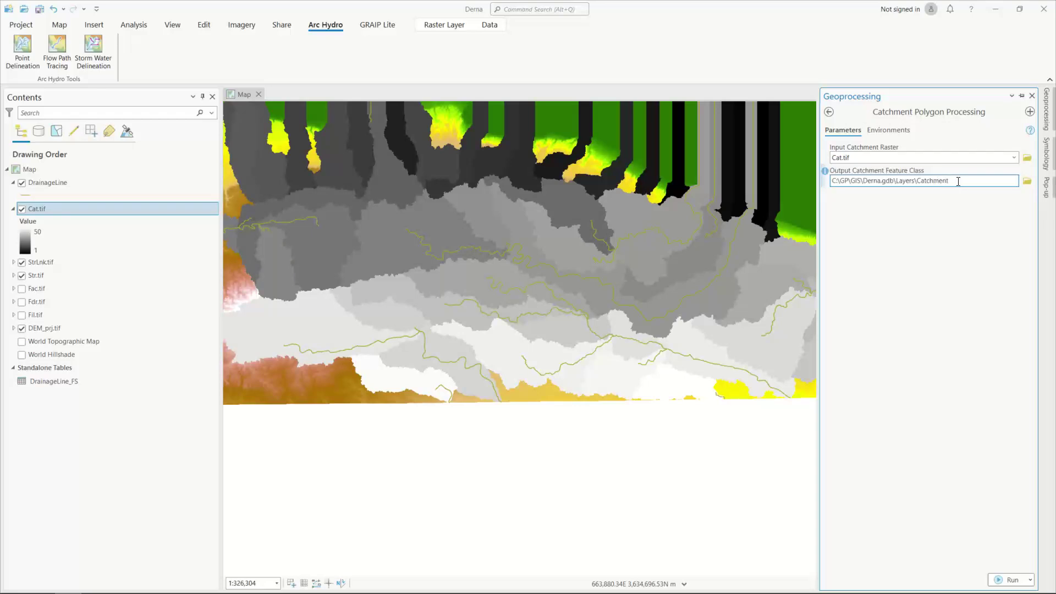
left_click(994, 578)
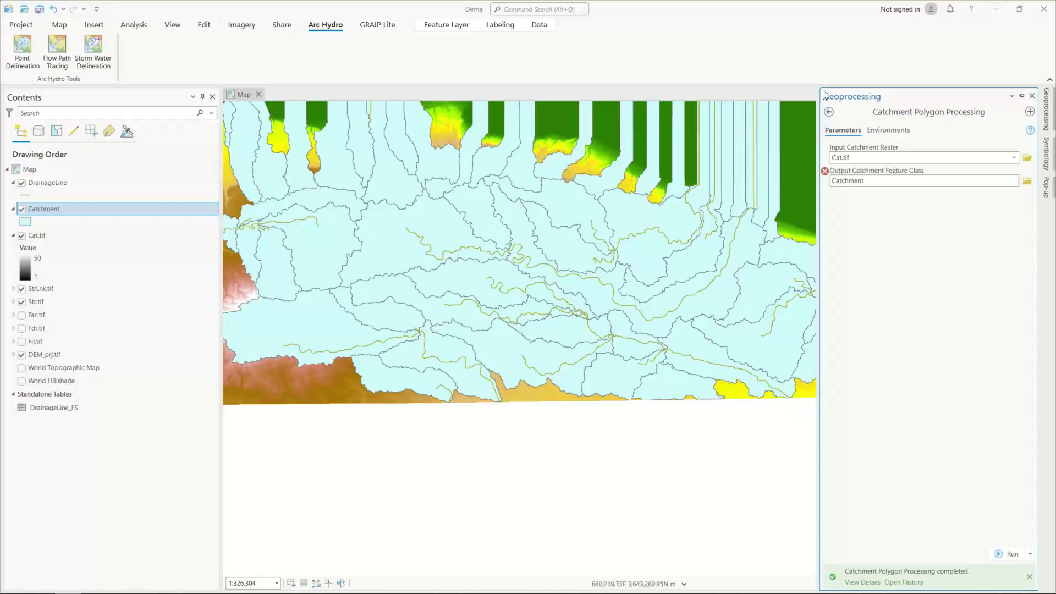
left_click(830, 113)
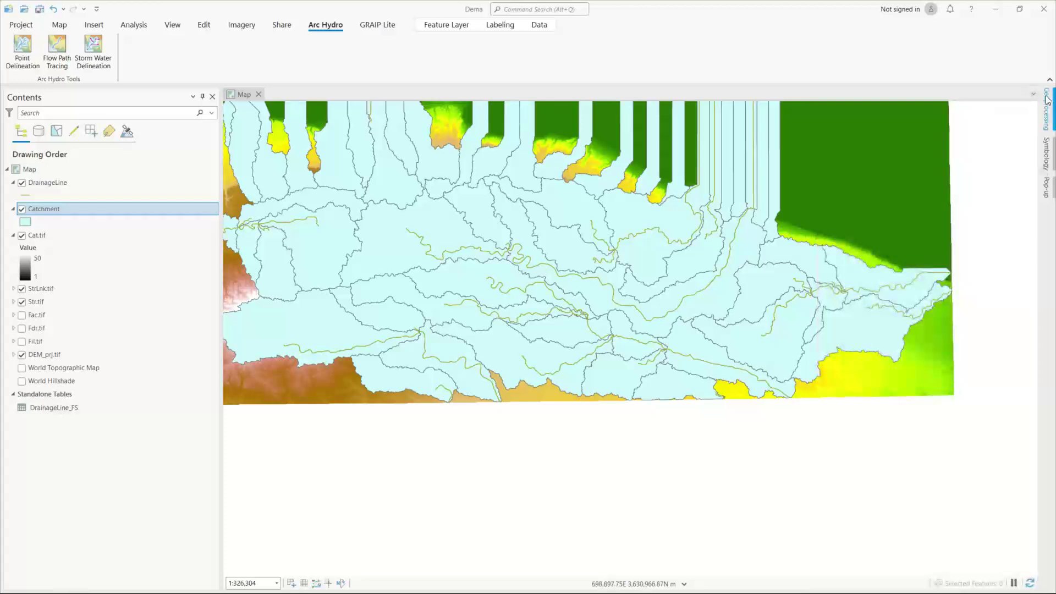
Run Adjoint Catchment Processing with DrainageLine and Catchment as inputs, and AdjointCatchment and the Catchment_FS table as outputs.
left_click(1045, 113)
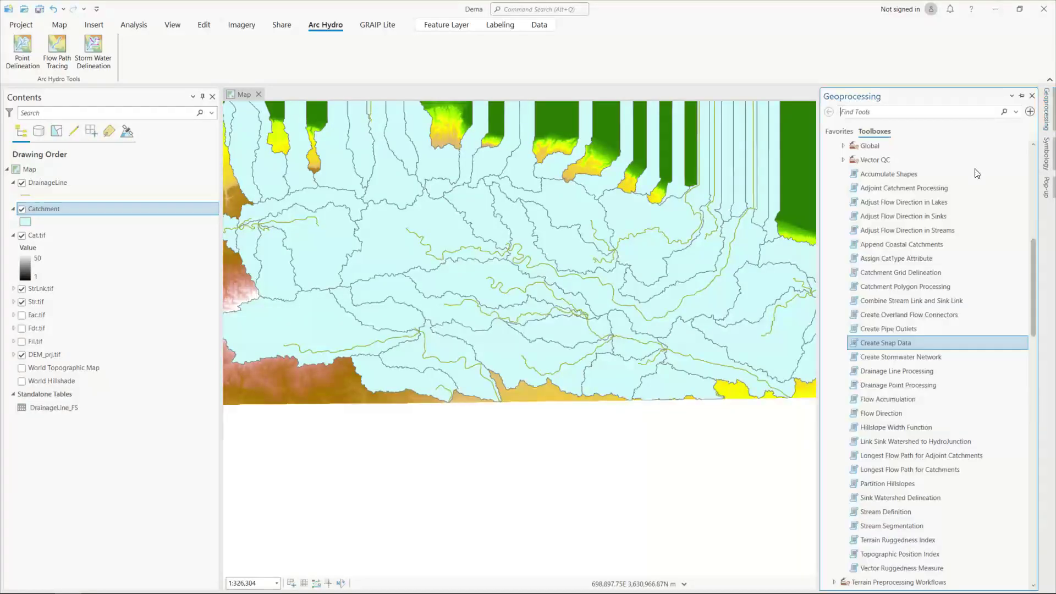
left_click(894, 190)
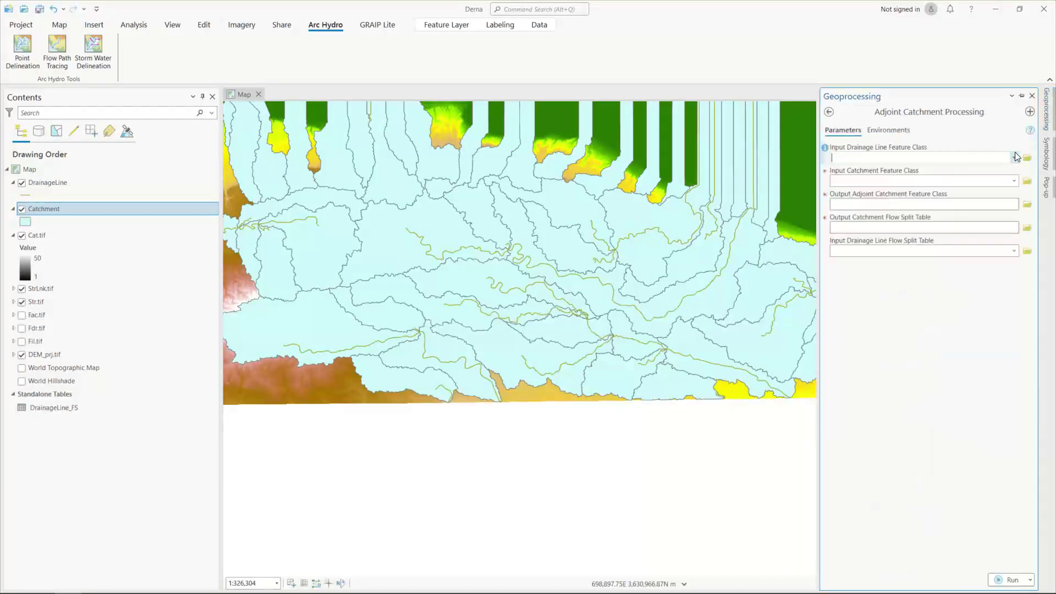
left_click(1014, 158)
left_click(880, 168)
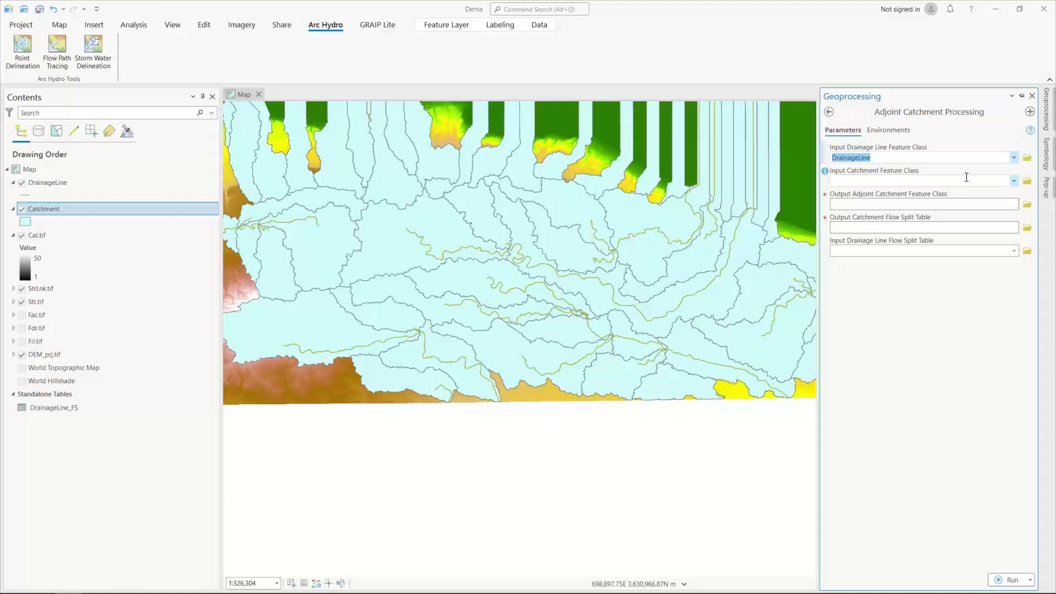
left_click(1014, 182)
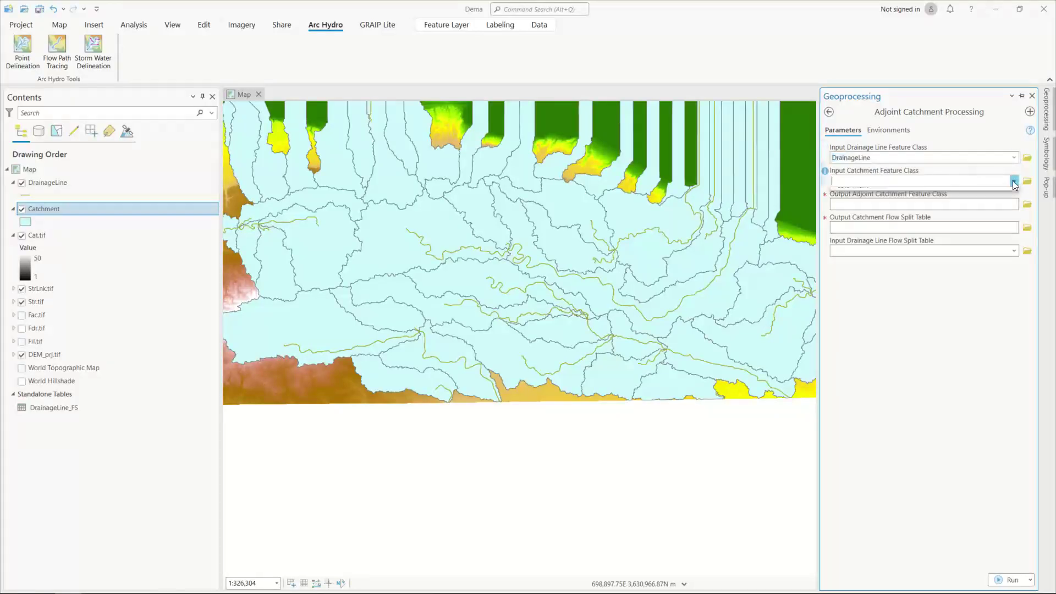
left_click(870, 192)
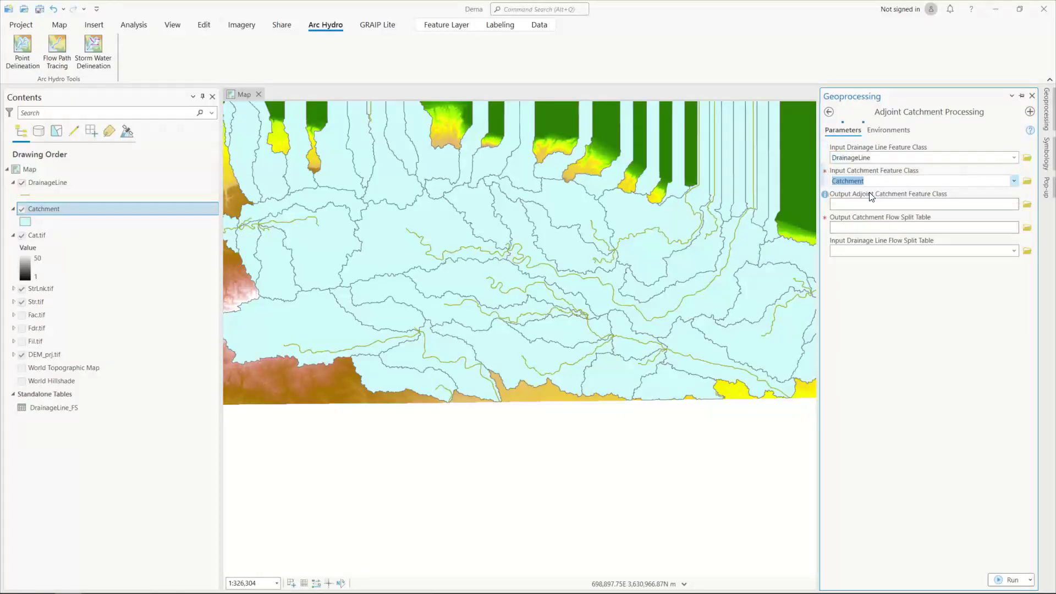
left_click(911, 204)
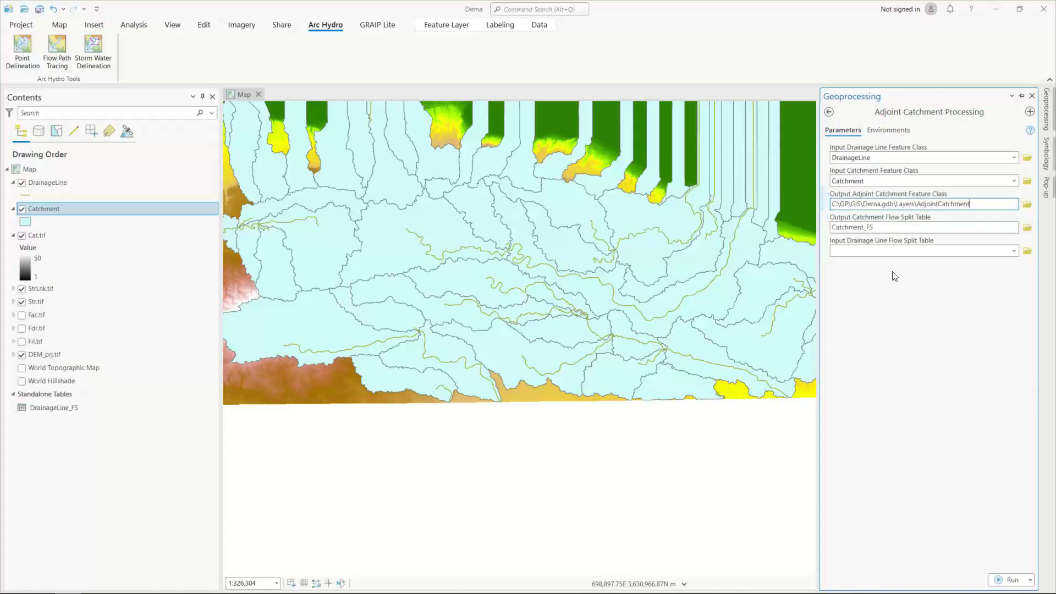
left_click(1011, 582)
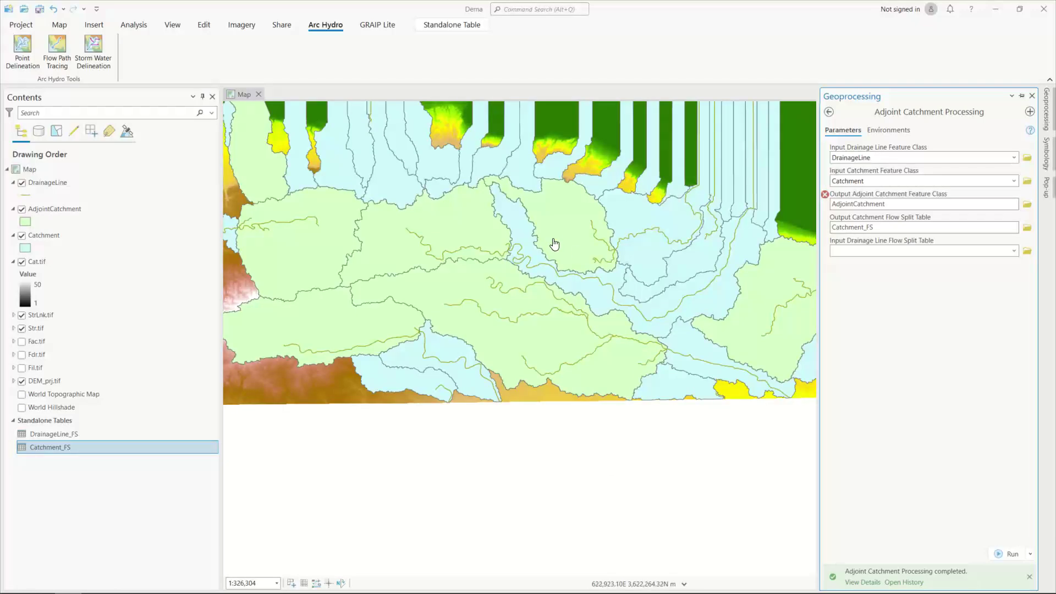
Hide the AdjointCatchment layer to expose the individual catchments, and return to the terrain preprocessing tool list.
left_click_drag(582, 231, 497, 254)
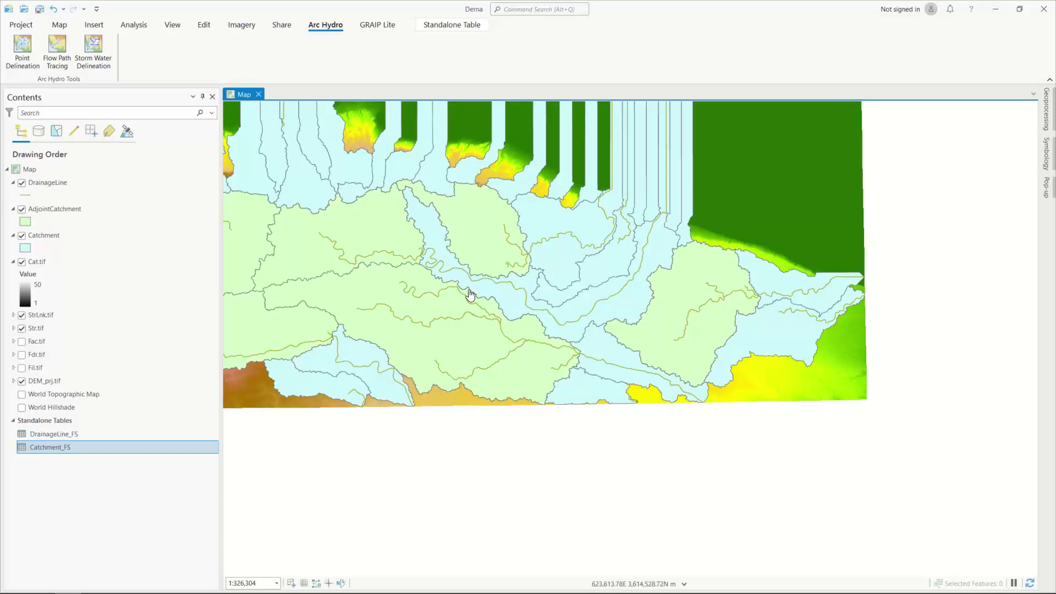
left_click(22, 209)
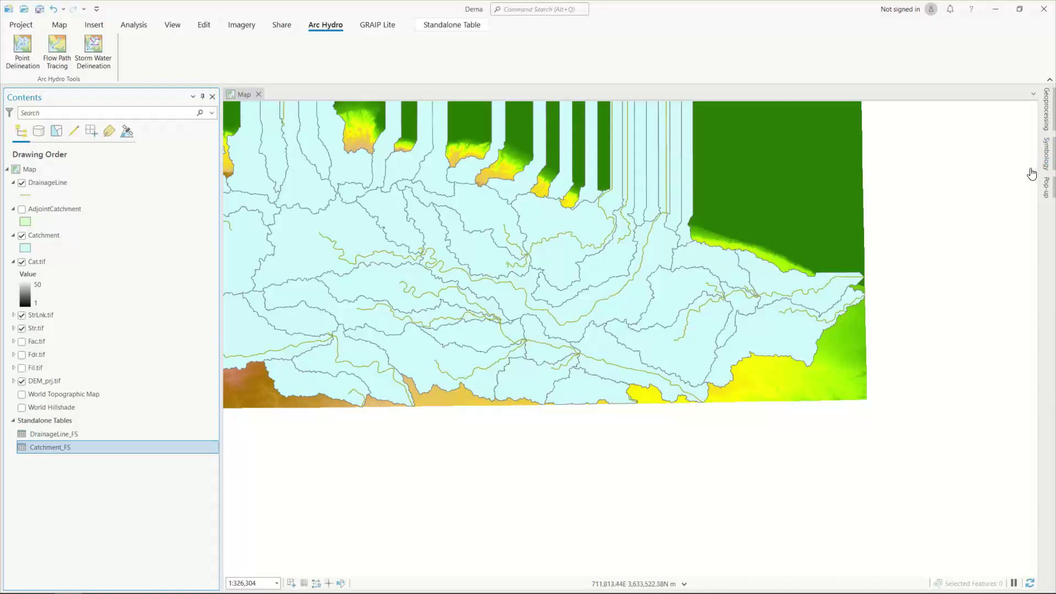
left_click(1048, 114)
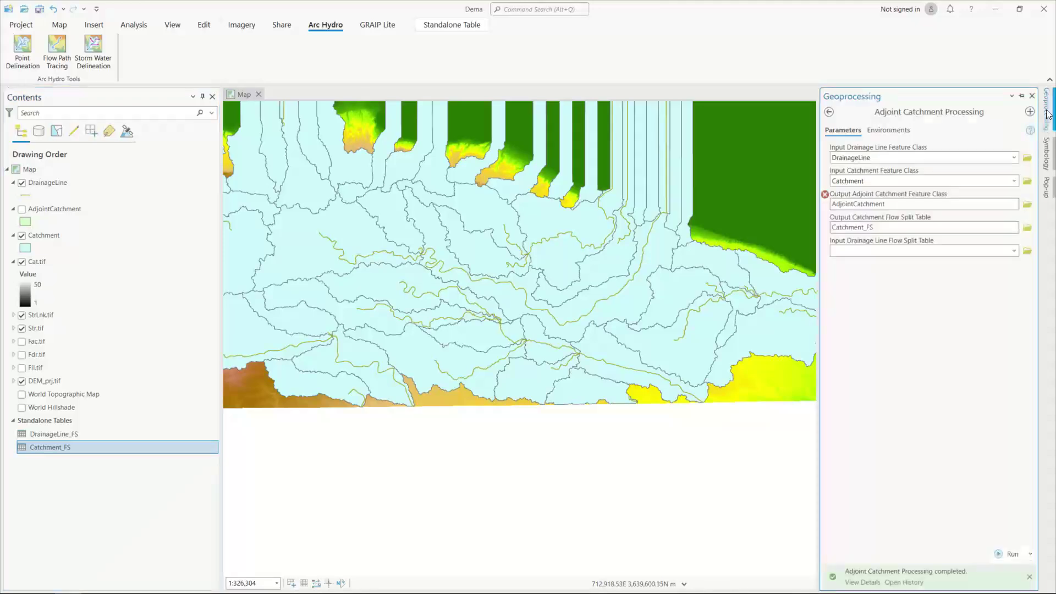
left_click(829, 112)
scroll(910, 384, "down", 2)
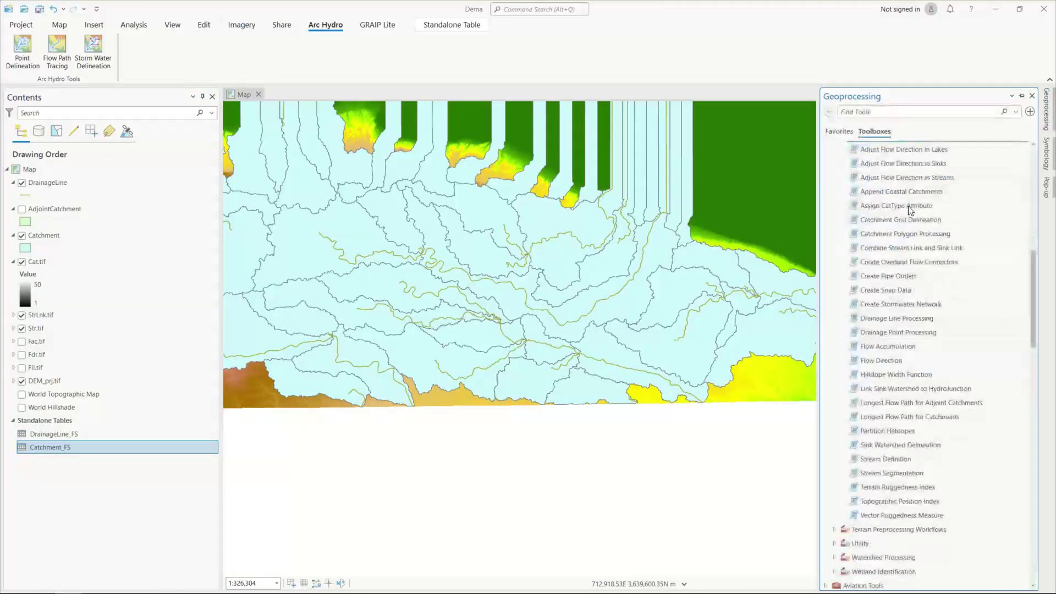
left_click(902, 192)
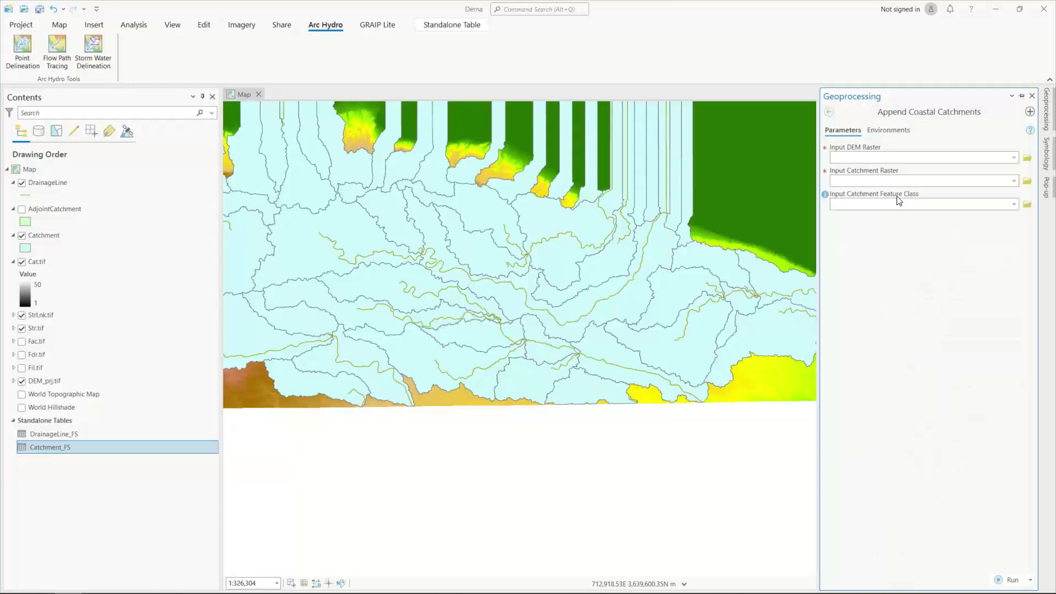
left_click(828, 111)
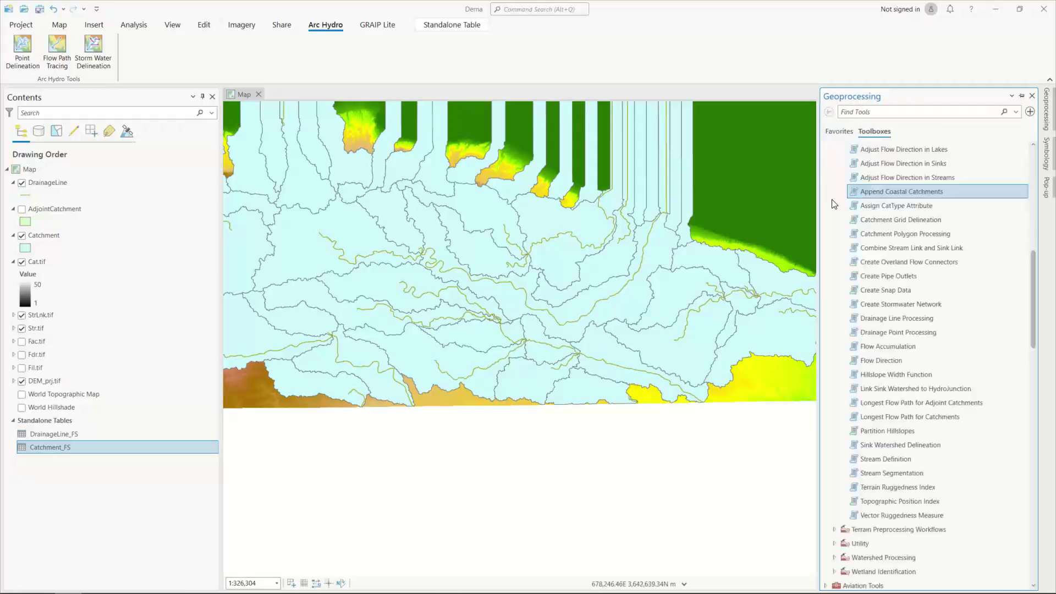
Open the Arc Hydro Point Delineation tool, look over its parameters, and return to the toolbox list.
left_click(17, 53)
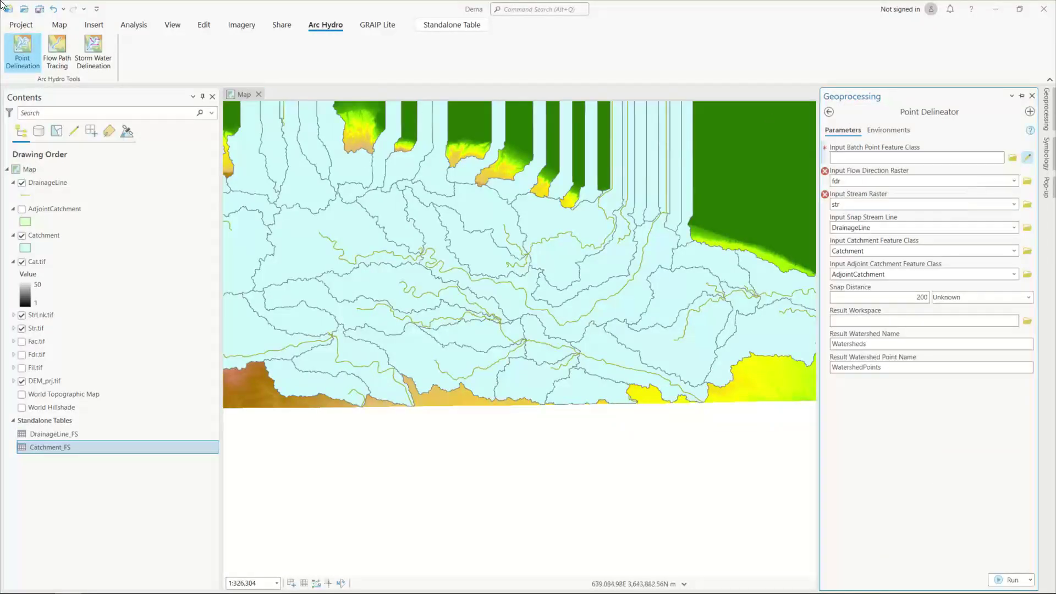
right_click(24, 66)
right_click(914, 113)
left_click(885, 118)
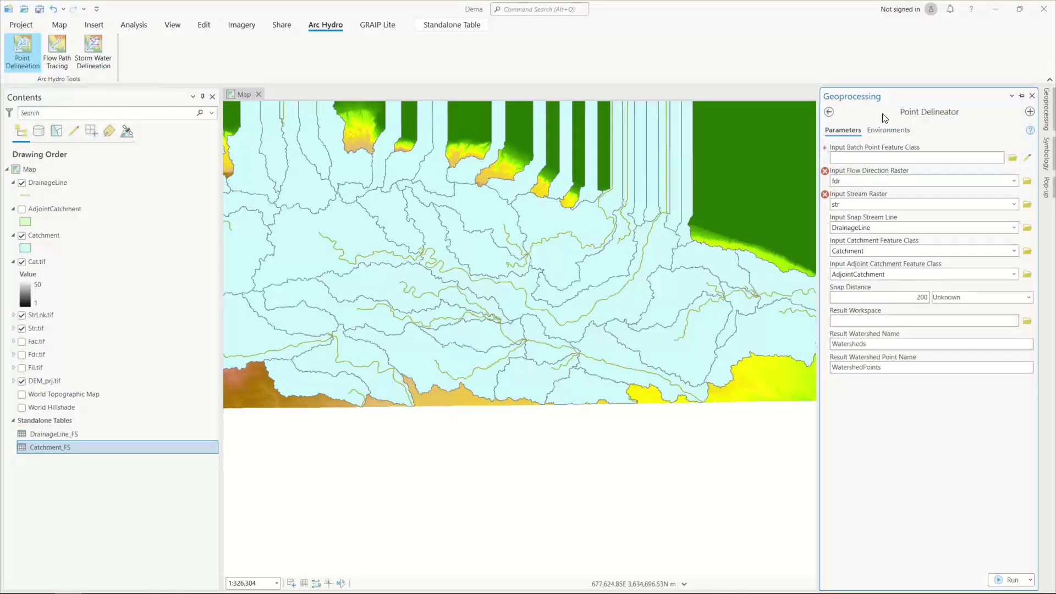
left_click(830, 112)
Search the geoprocessing tools for "point delineator" and check the options available for the Point Delineator result.
scroll(915, 385, "up", 10)
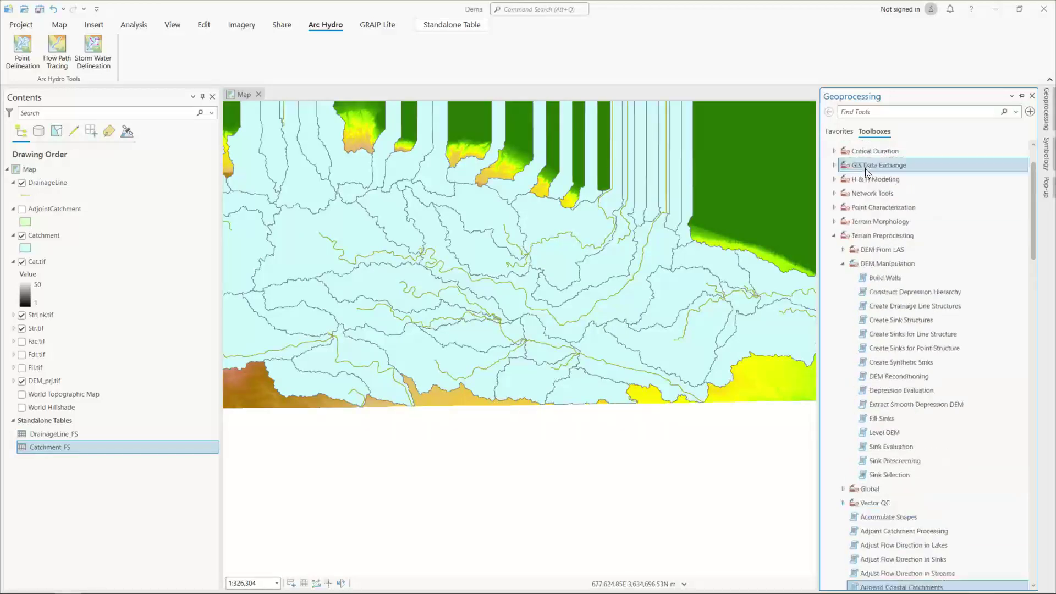
scroll(869, 168, "up", 1)
scroll(883, 261, "up", 1)
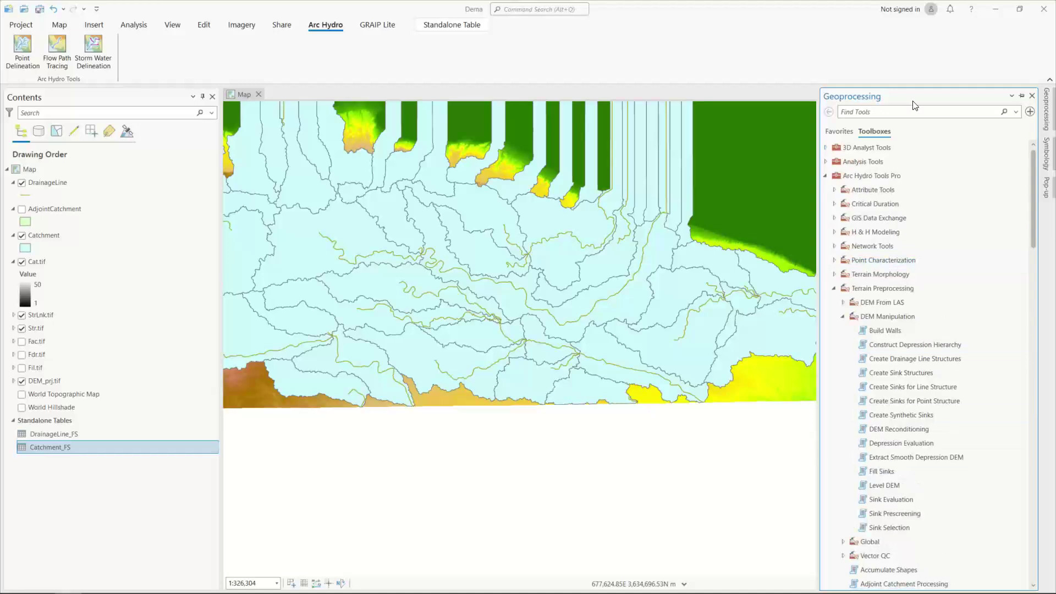
left_click(899, 112)
type("point delineator")
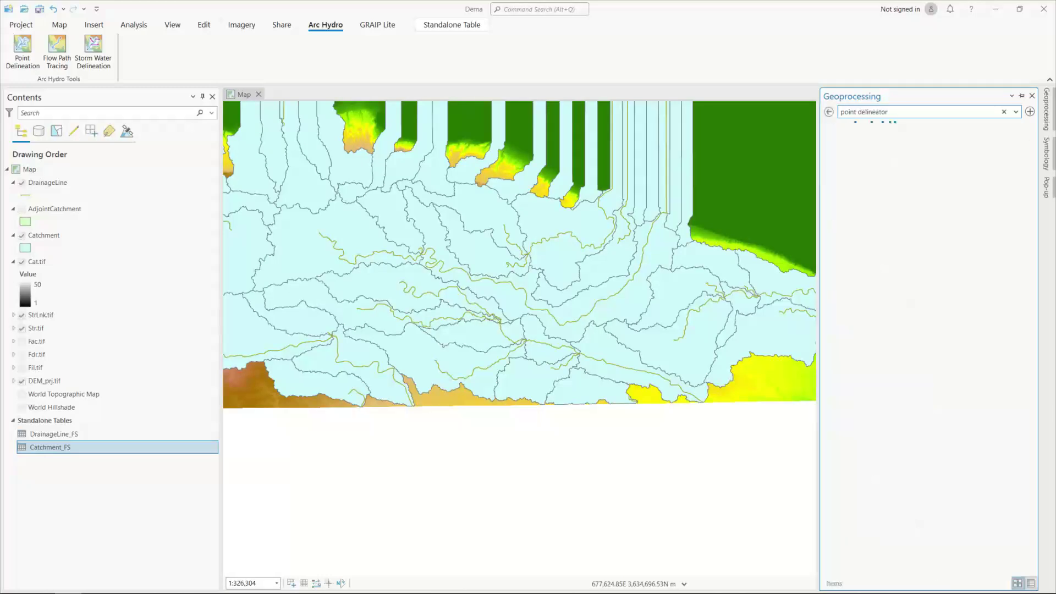
right_click(862, 132)
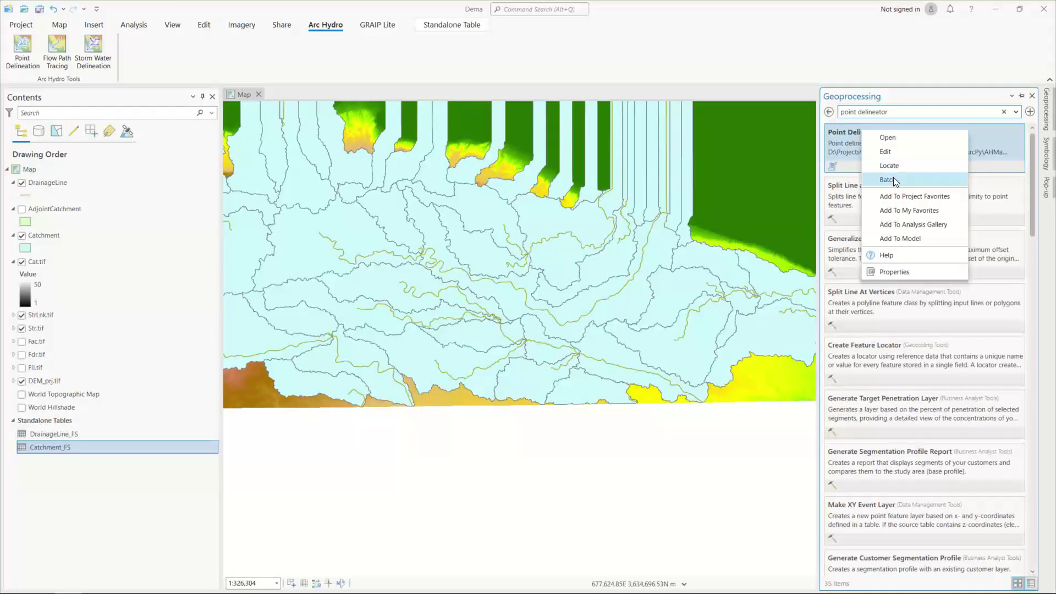
key("Escape")
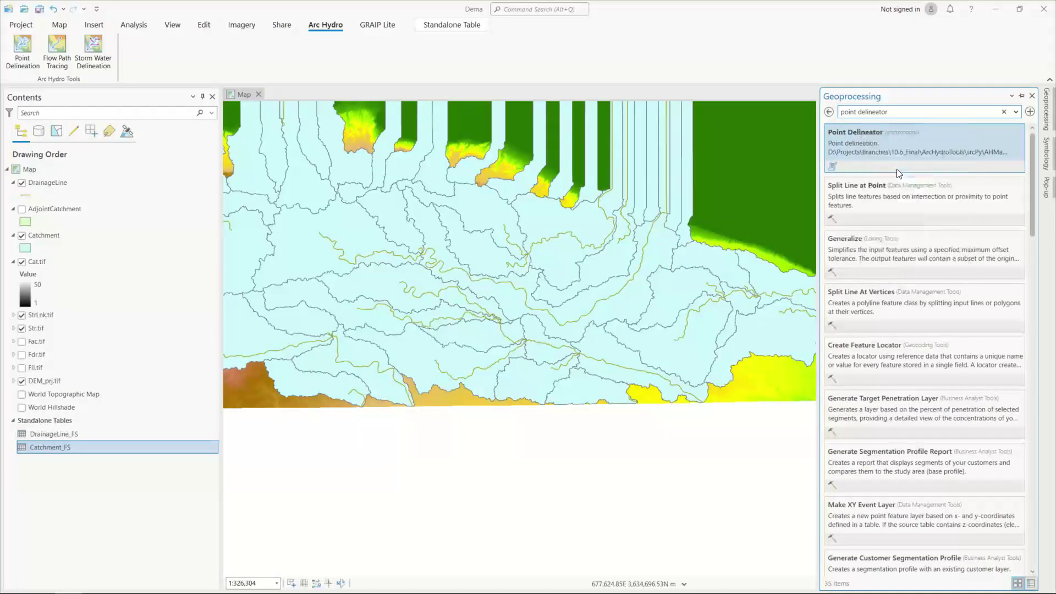
right_click(857, 133)
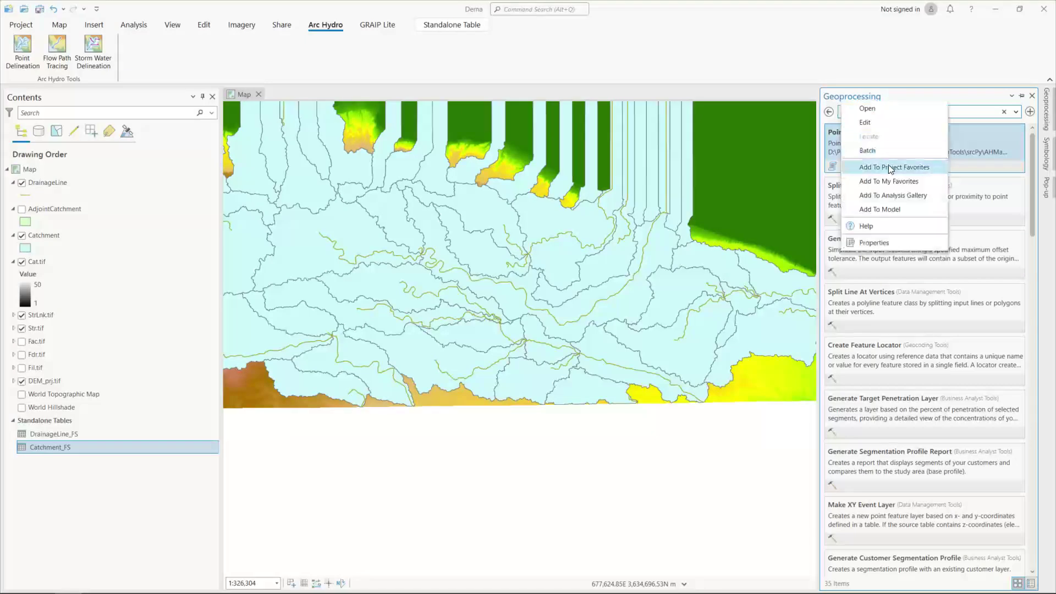
Return to the toolbox list and look through the Arc Hydro Terrain Preprocessing tools for Point Delineator.
left_click(830, 113)
scroll(869, 499, "down", 6)
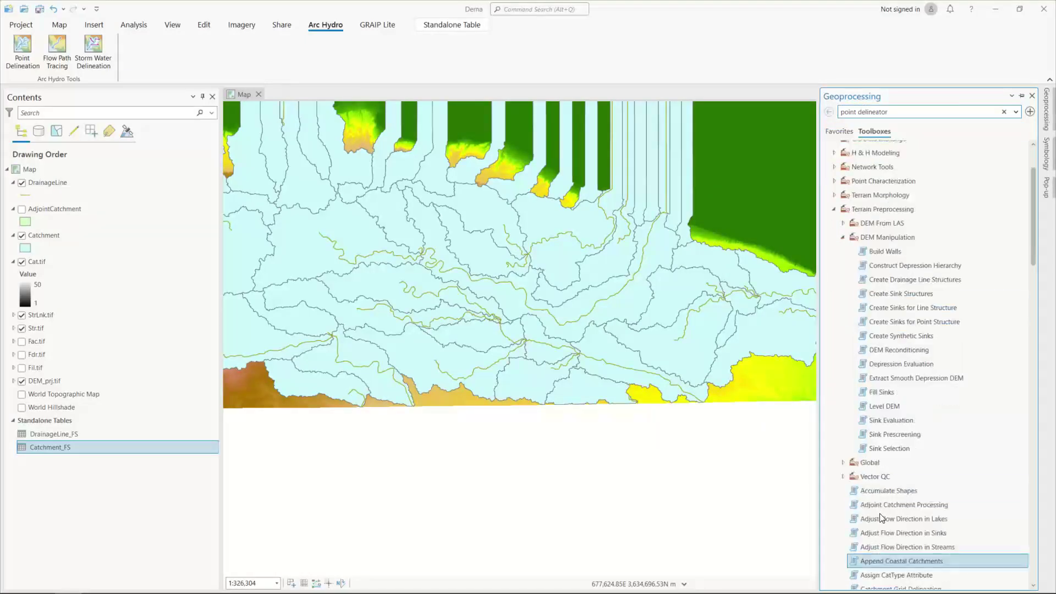
scroll(867, 556, "down", 2)
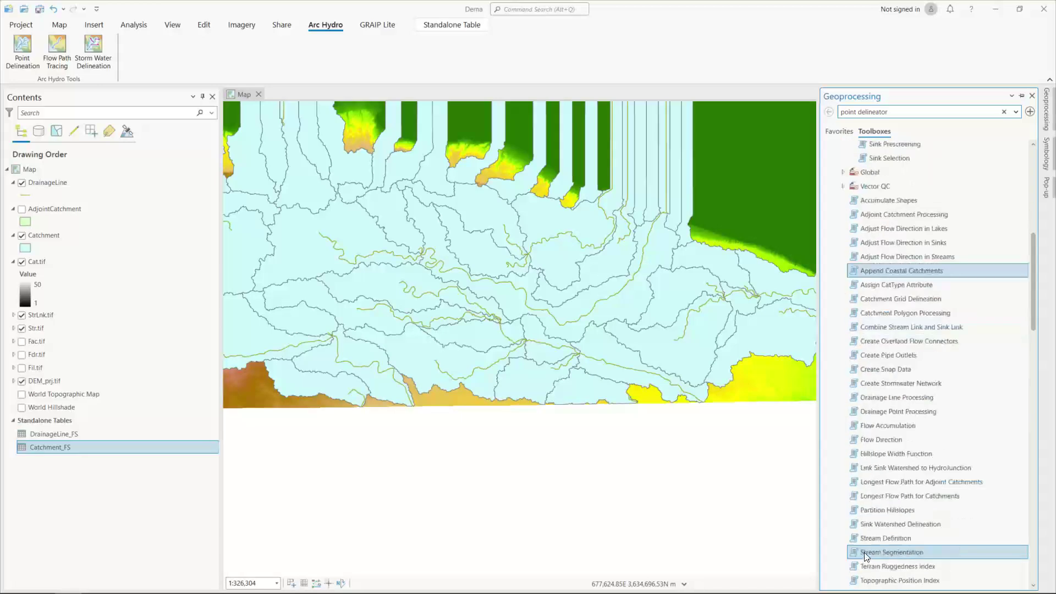
scroll(889, 473, "down", 2)
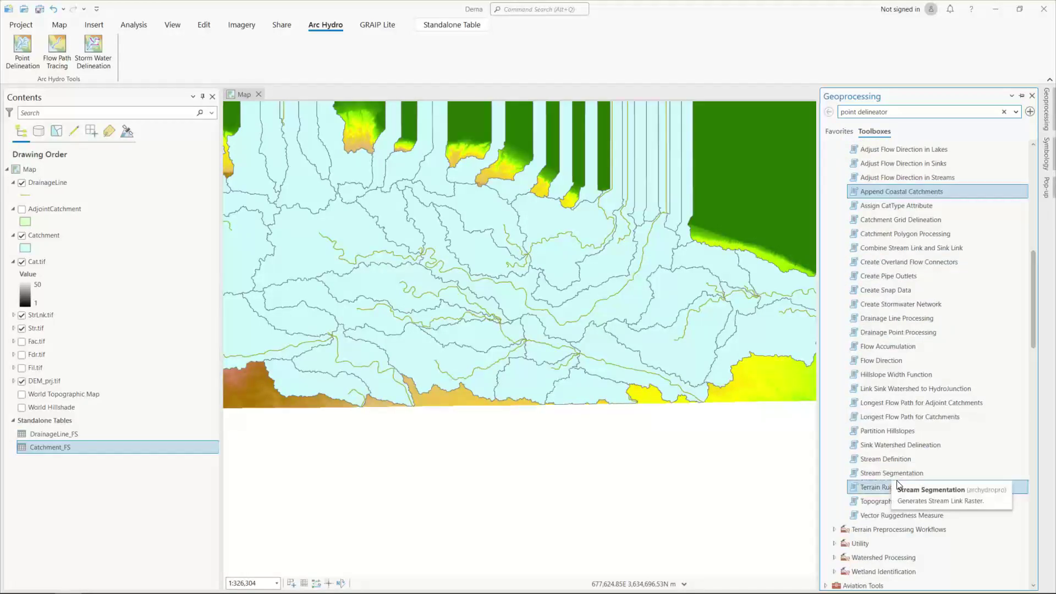
scroll(897, 470, "up", 3)
scroll(891, 440, "up", 8)
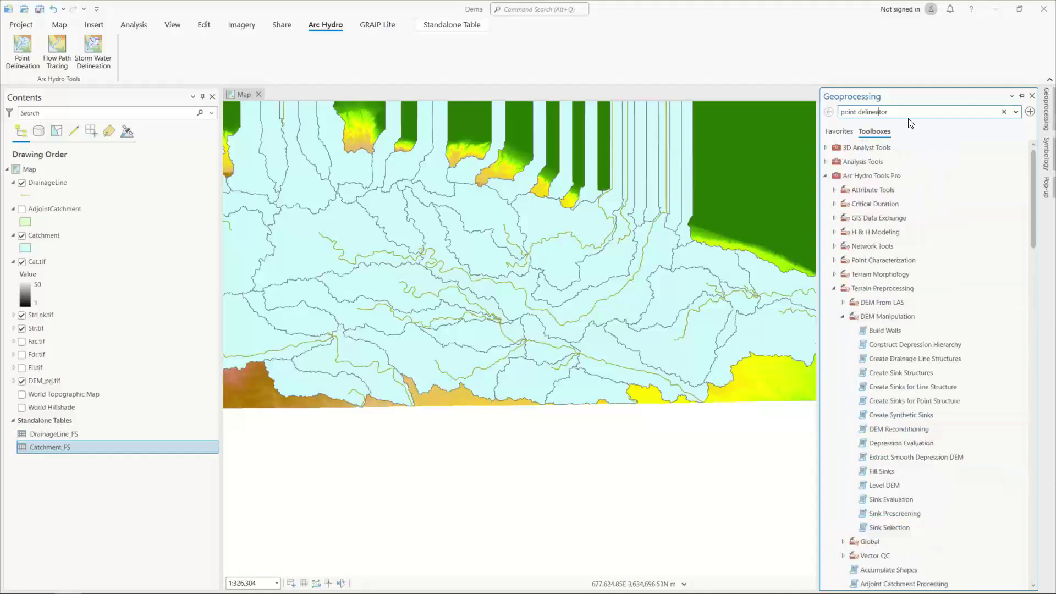
Repeat the "point delineator" search and open the Arc Hydro Point Delineator tool from the results.
key("Return")
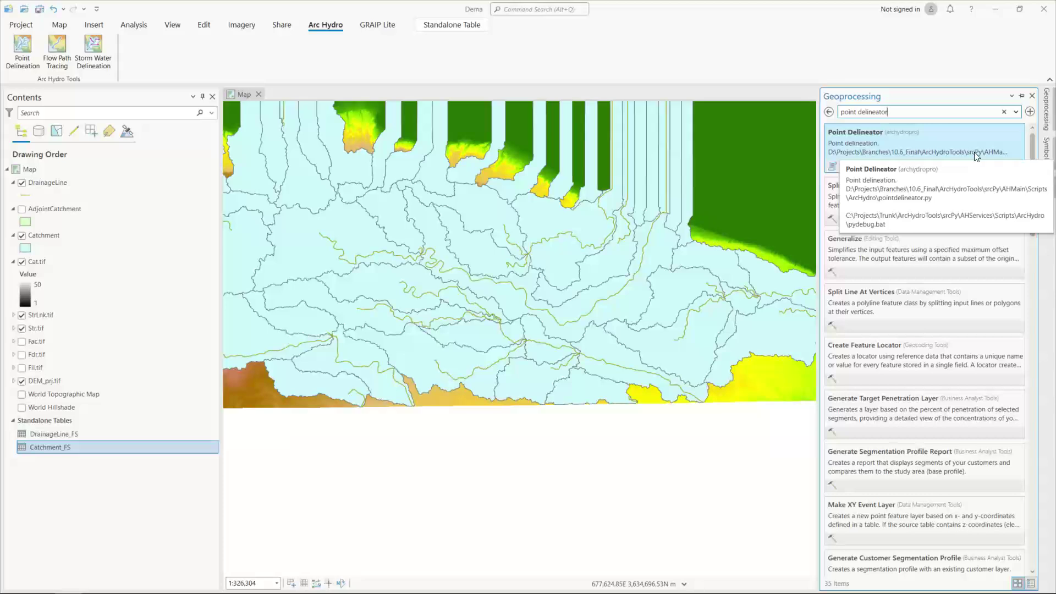
right_click(878, 136)
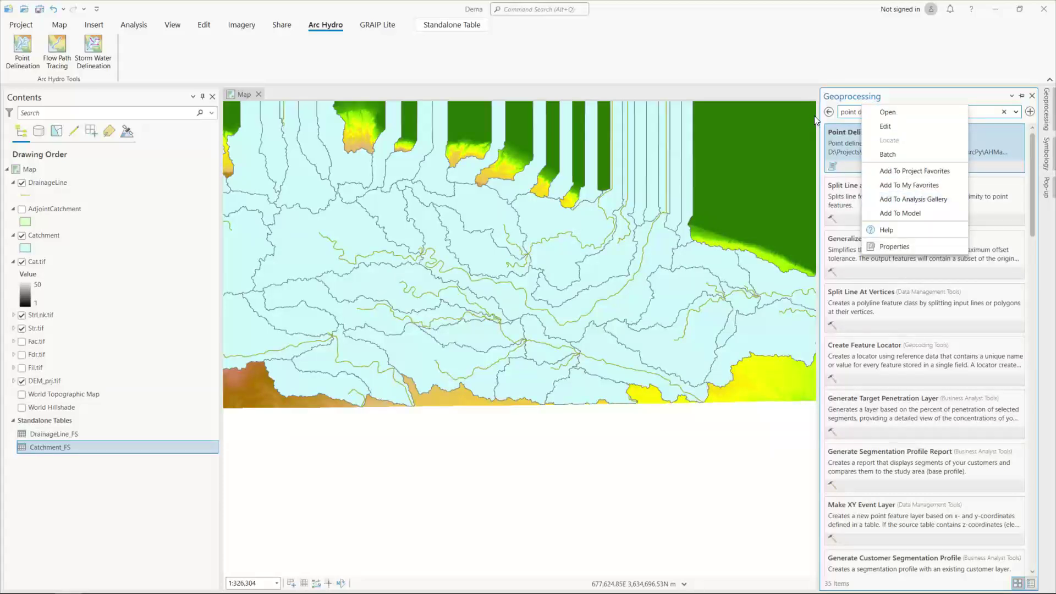
left_click(828, 112)
left_click(828, 111)
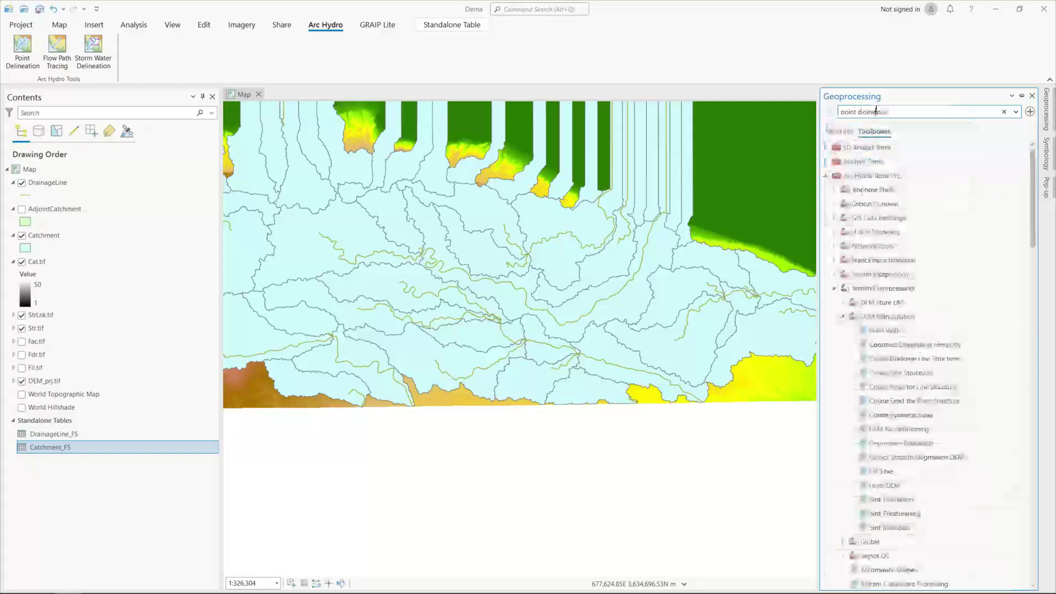
key("Return")
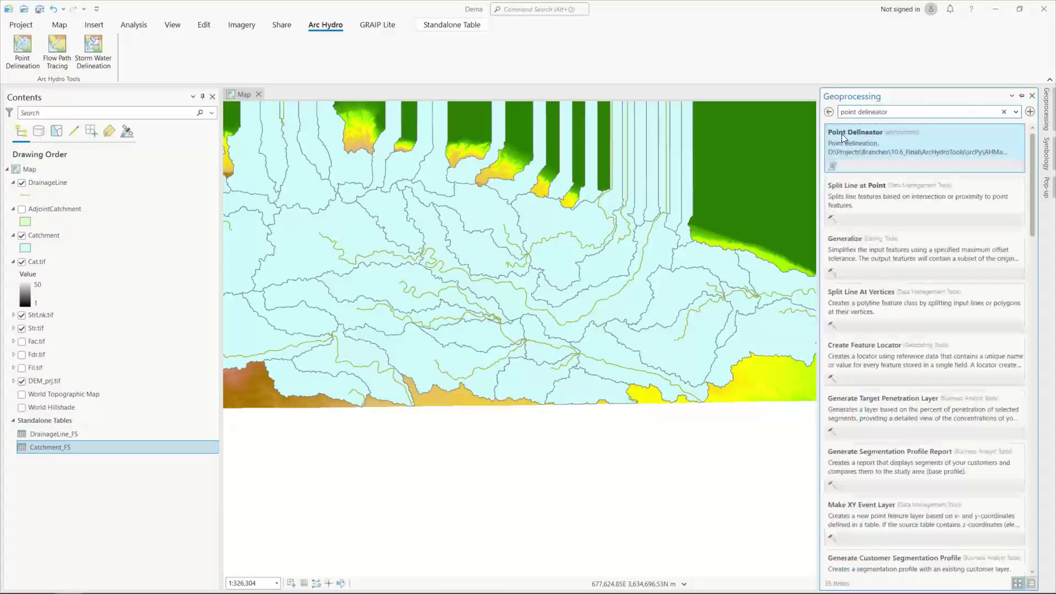
left_click(842, 136)
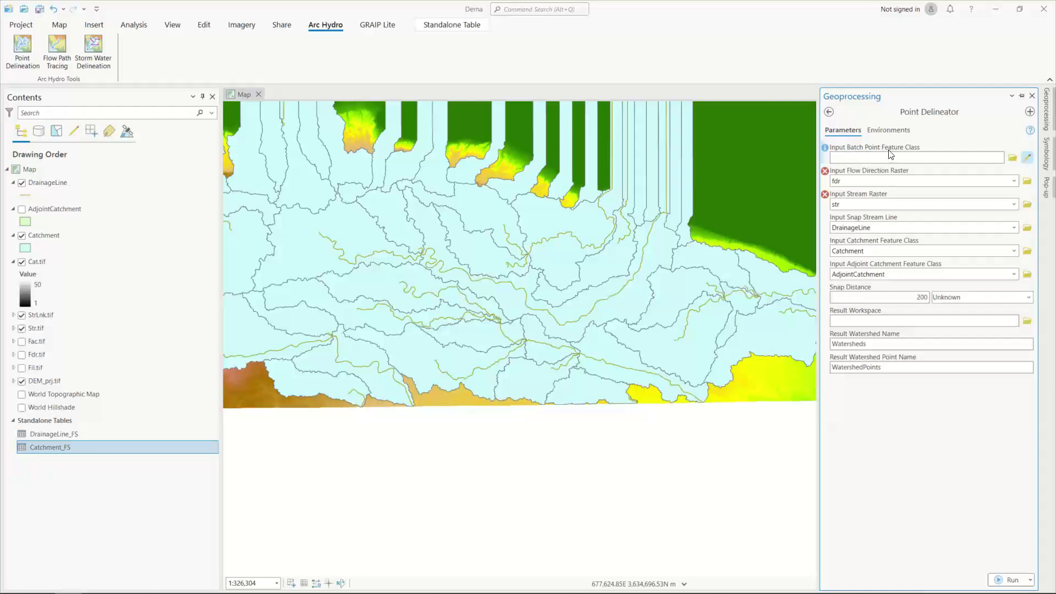
Set the Point Delineator's flow direction raster to Fdr.tif and its stream raster to Str.tif.
left_click(1028, 157)
left_click(957, 162)
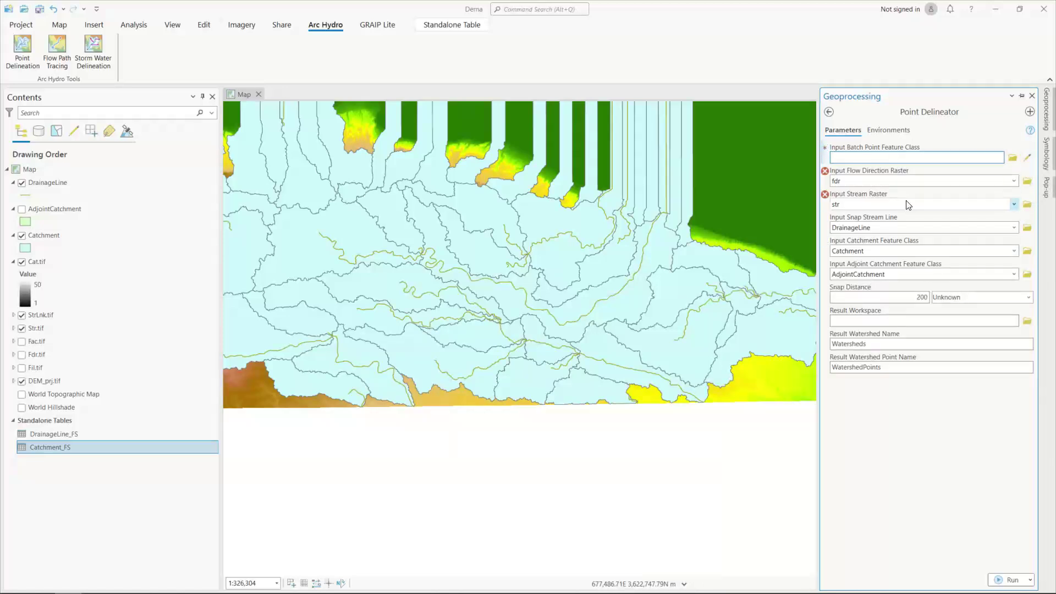
left_click(981, 182)
left_click(845, 241)
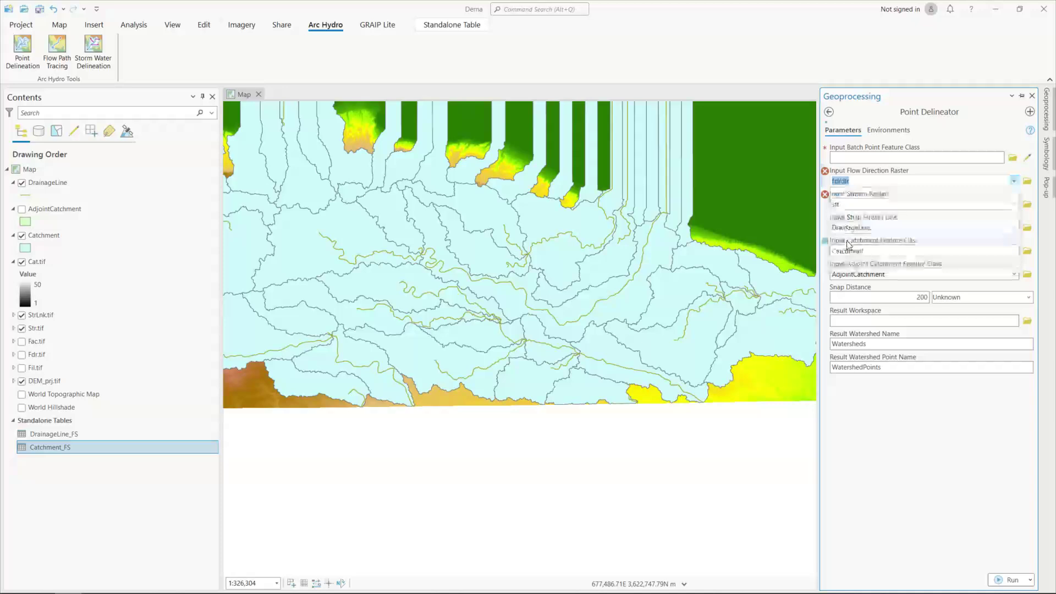
left_click(1014, 205)
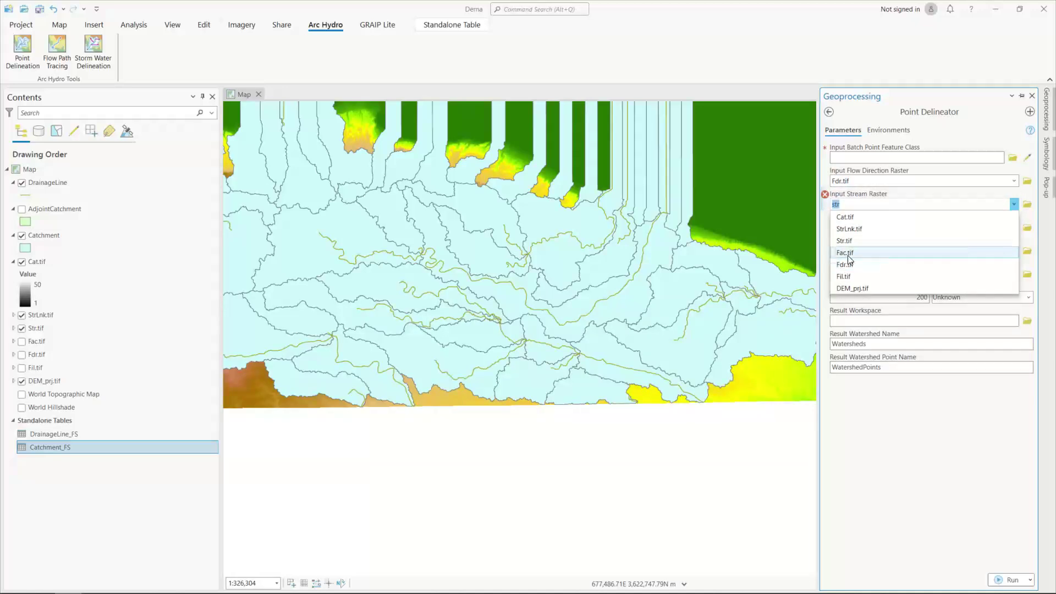
left_click(847, 242)
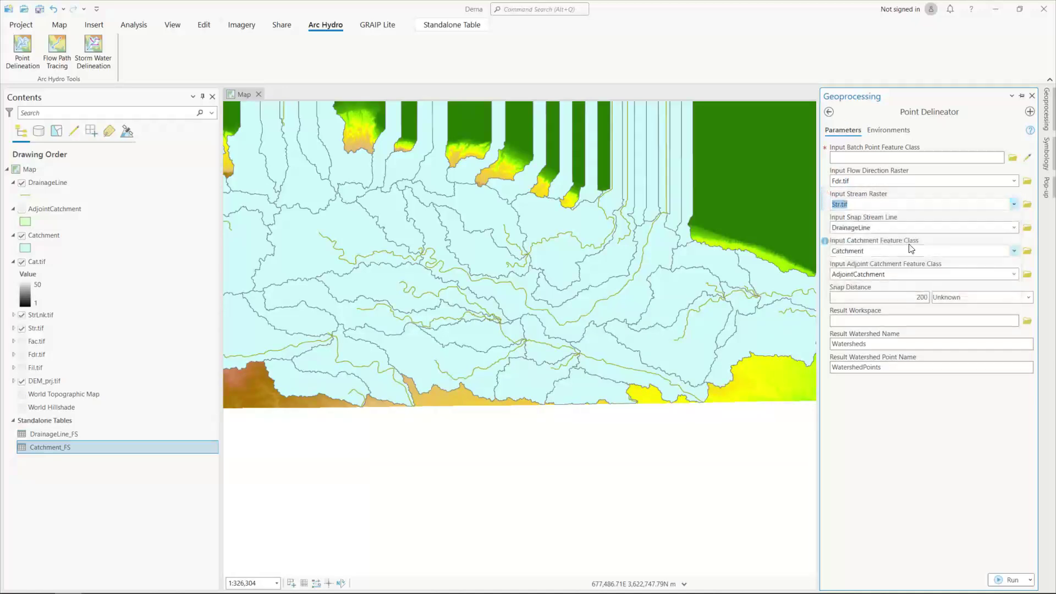
Choose DrainageLine as the input snap stream line and Catchment as the input catchment feature class.
left_click(1014, 228)
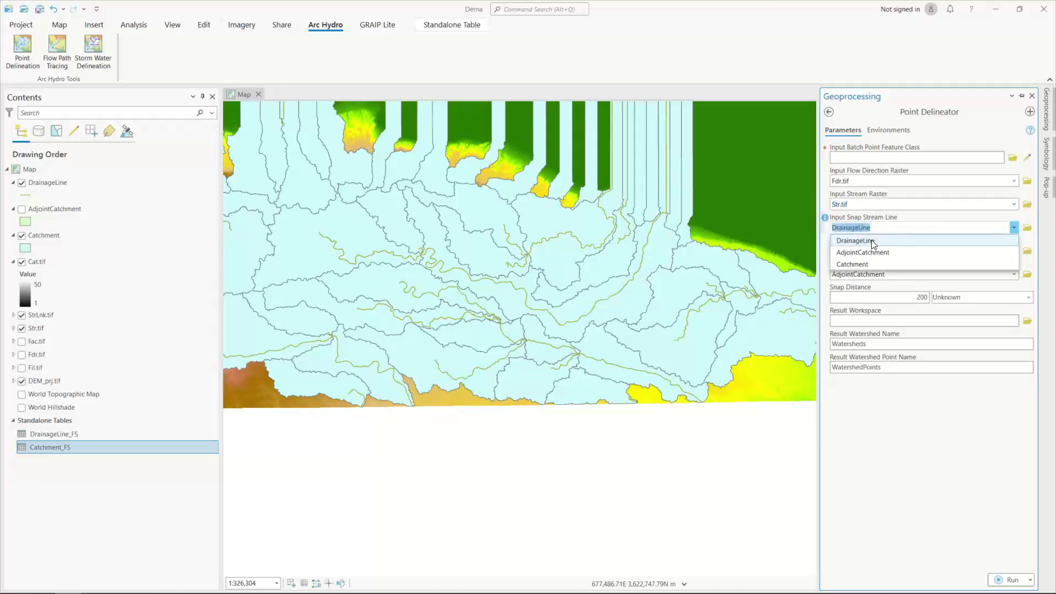
left_click(873, 241)
left_click(1013, 251)
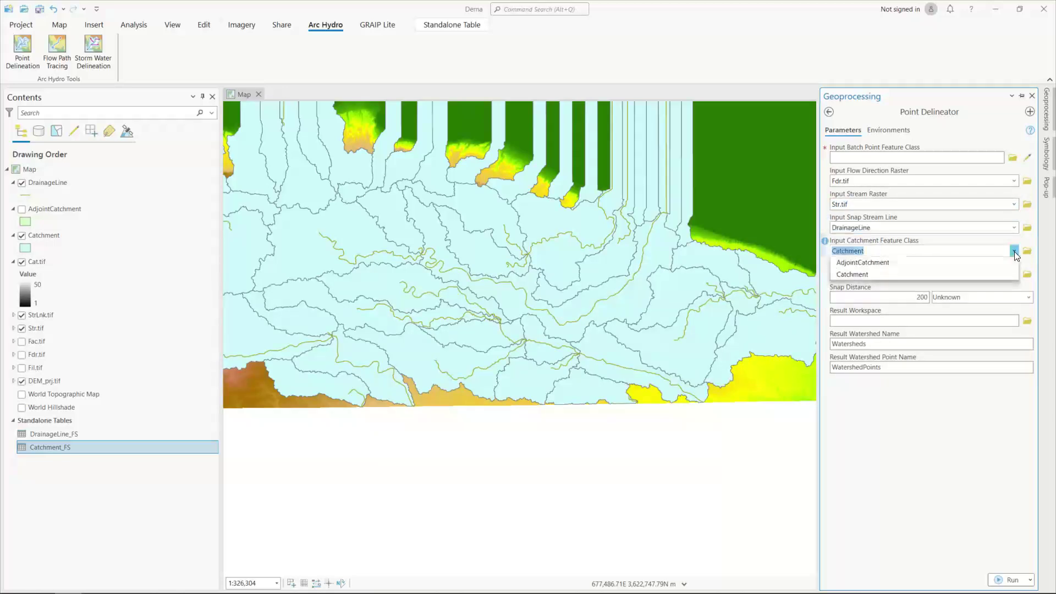
left_click(844, 275)
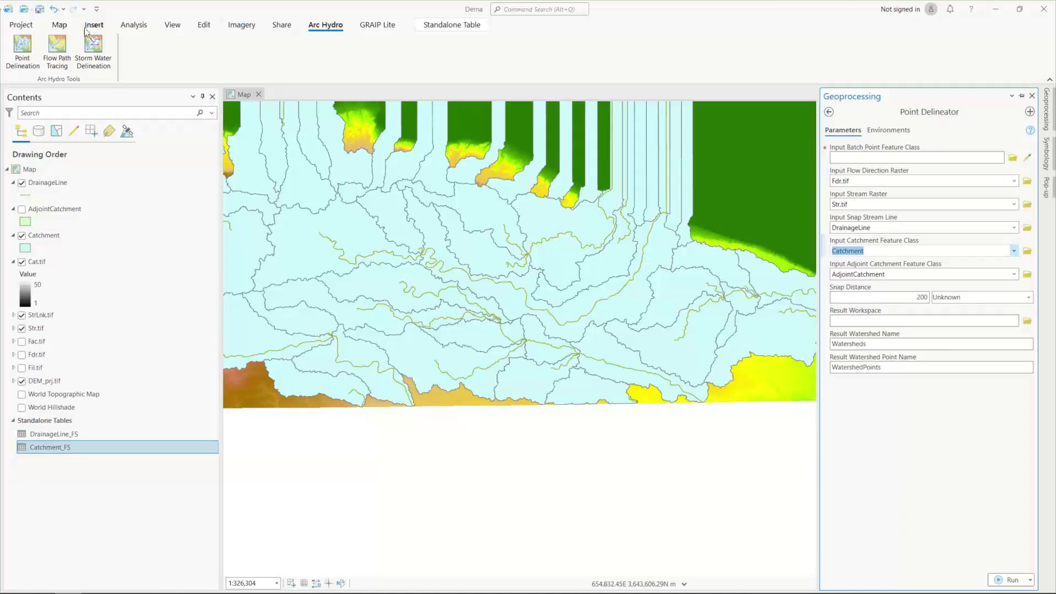
Open a Catalog view and go to the project folder C:\GP\GIS.
left_click(52, 29)
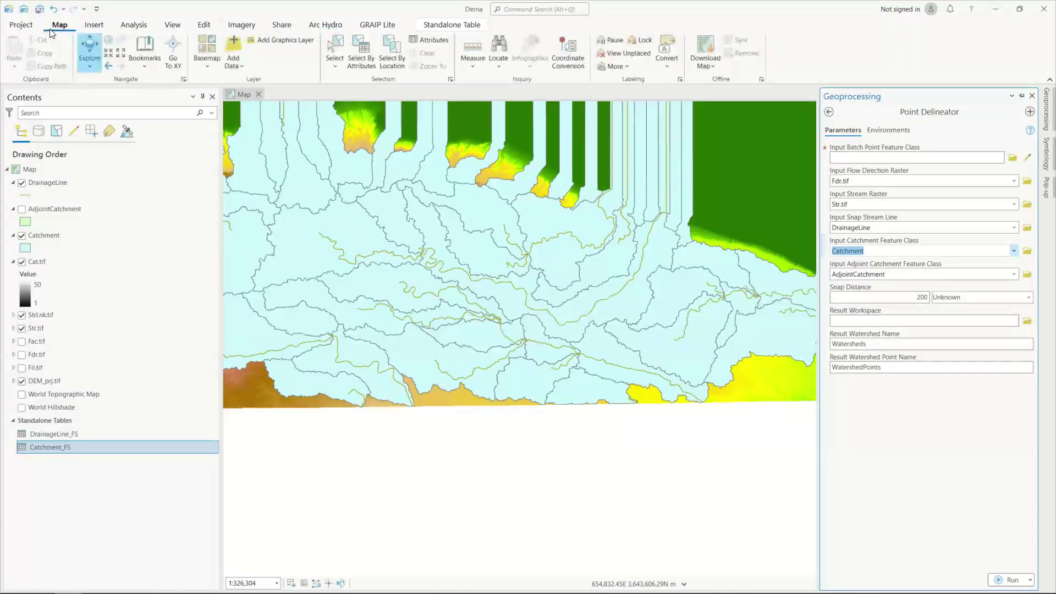
left_click(92, 25)
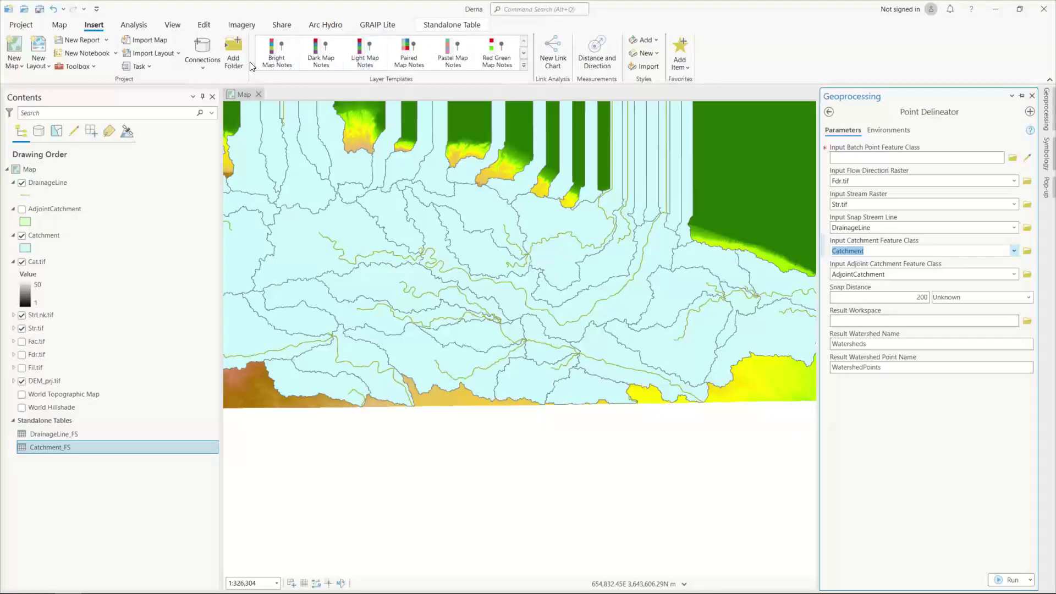
left_click(142, 28)
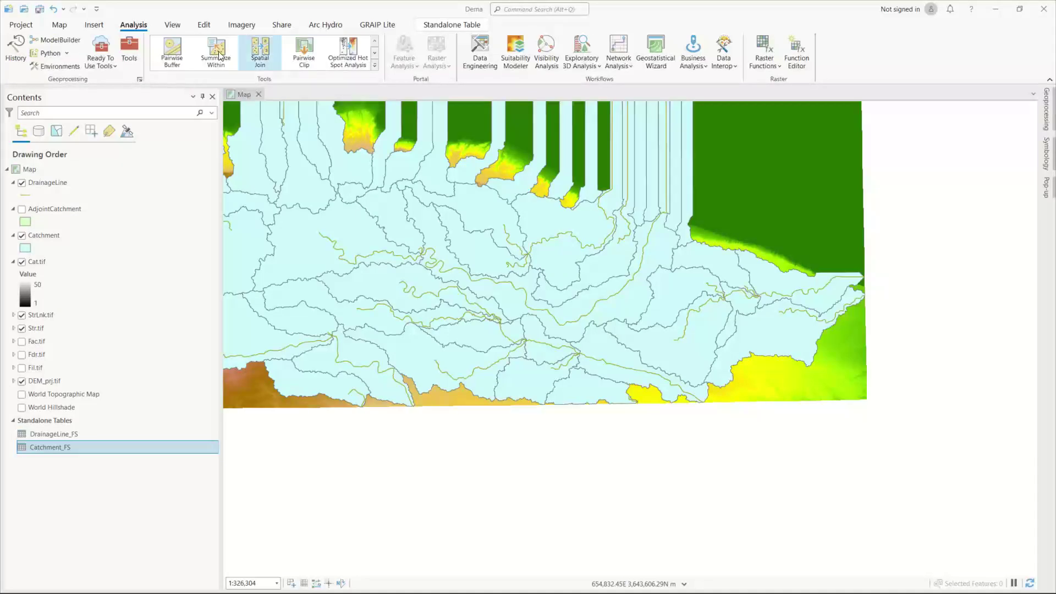
left_click(172, 25)
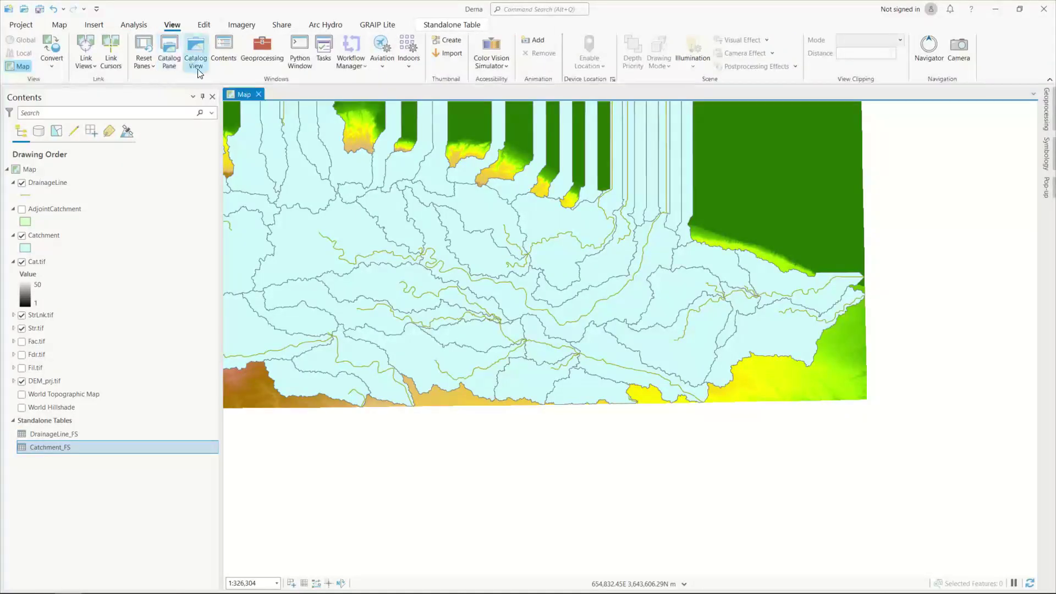
left_click(197, 62)
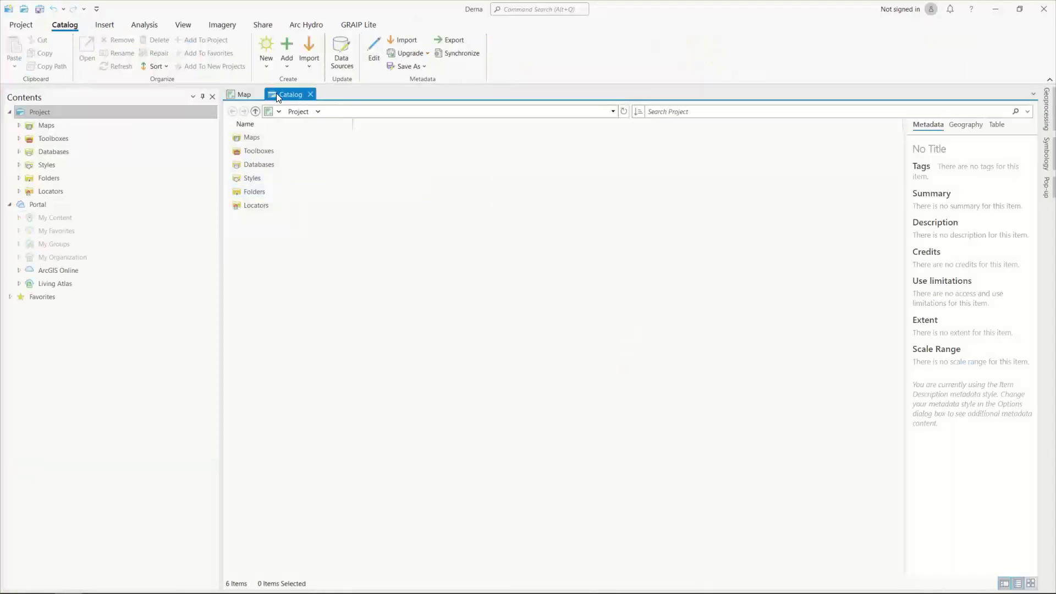
left_click(339, 111)
type("C:\\GP\\GIS")
key("Return")
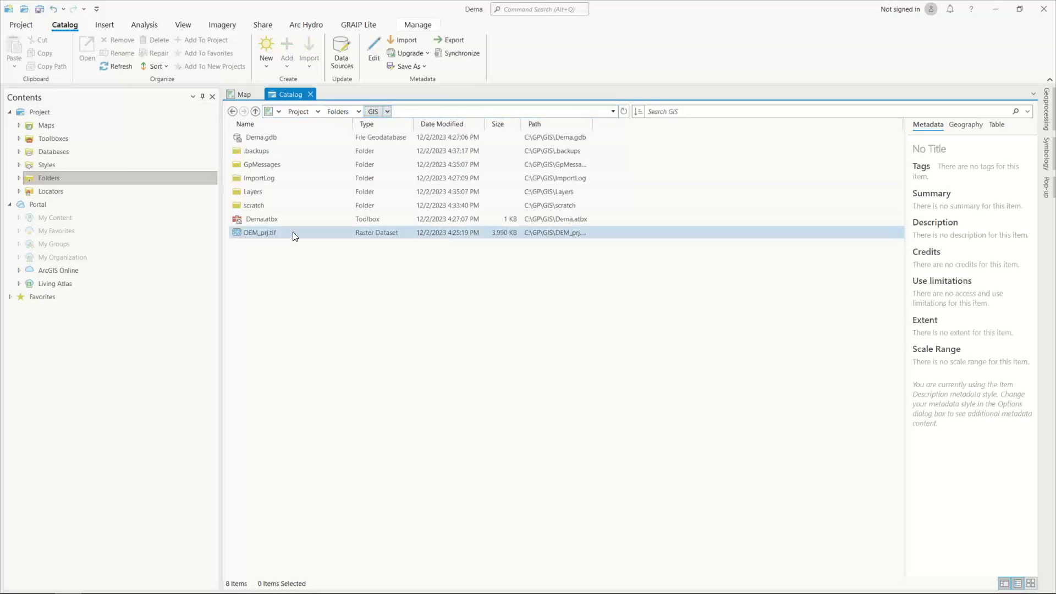
Go into the Layers dataset of Derna.gdb and start creating a new feature class there.
double_click(256, 137)
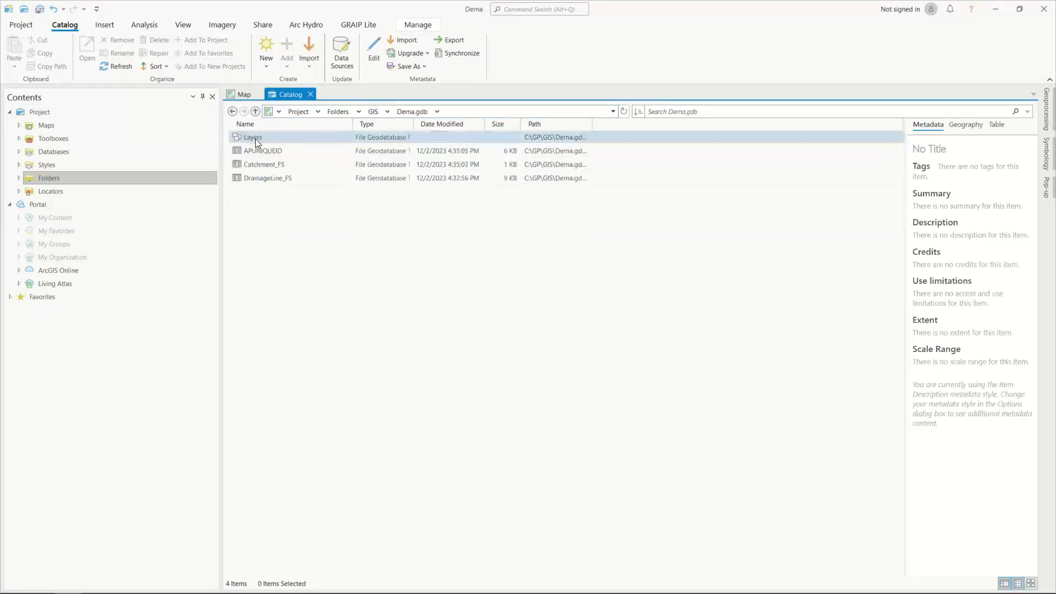
double_click(255, 138)
right_click(297, 223)
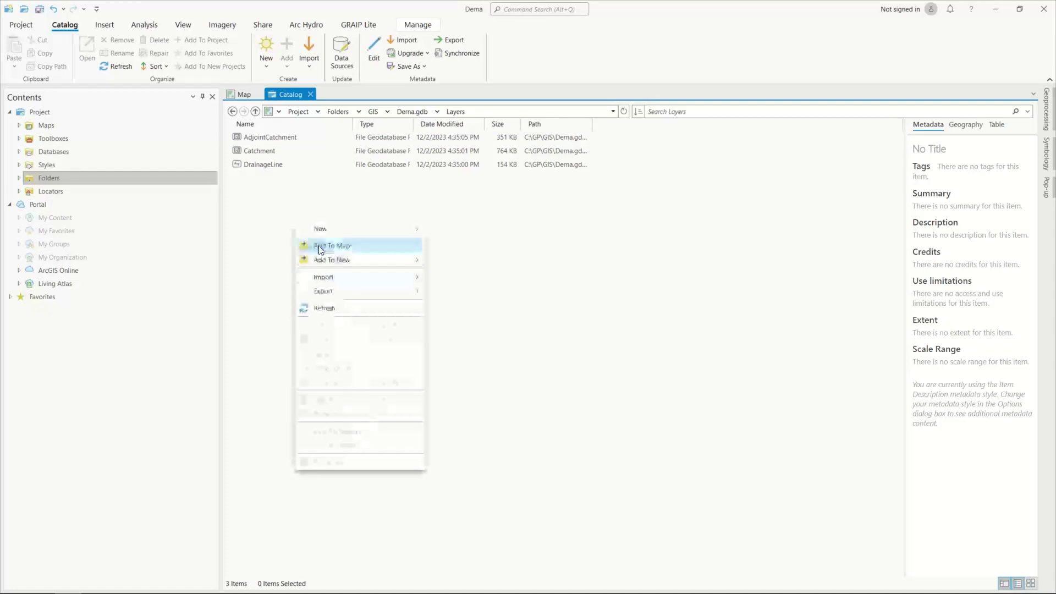
mouse_move(329, 228)
left_click(469, 230)
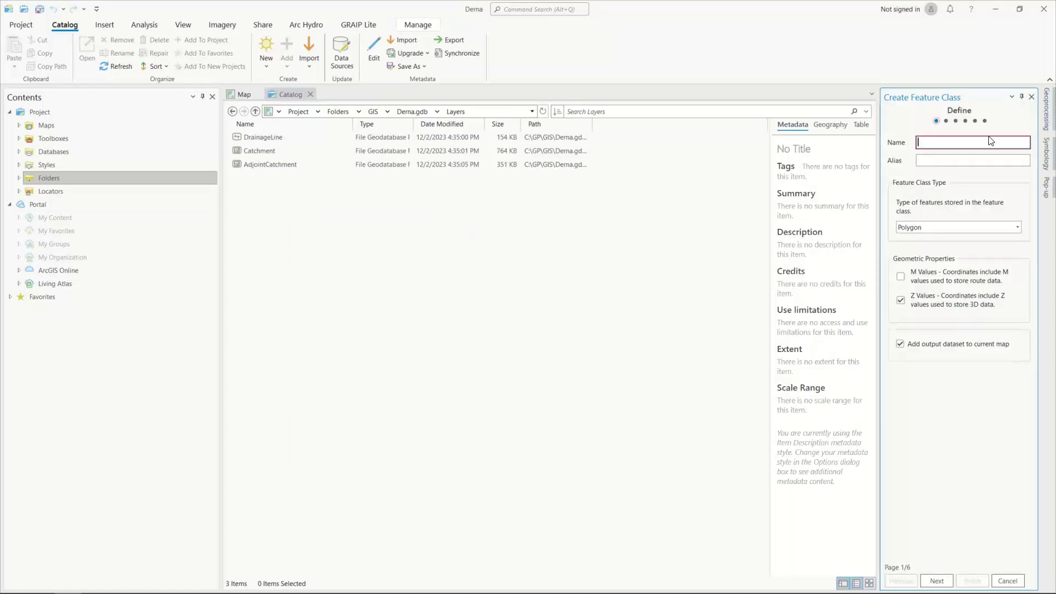
Define the new feature class with Outlets as both name and alias and Point as the feature type.
type("Ws")
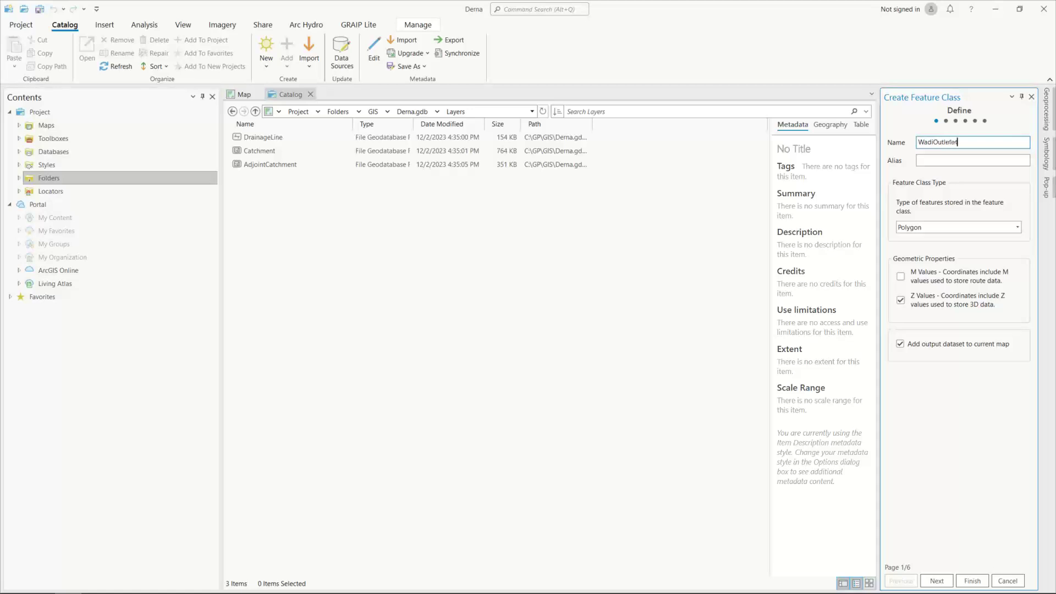
double_click(941, 142)
type("C")
key("ctrl+a")
key("ctrl+c")
key("Tab")
key("ctrl+v")
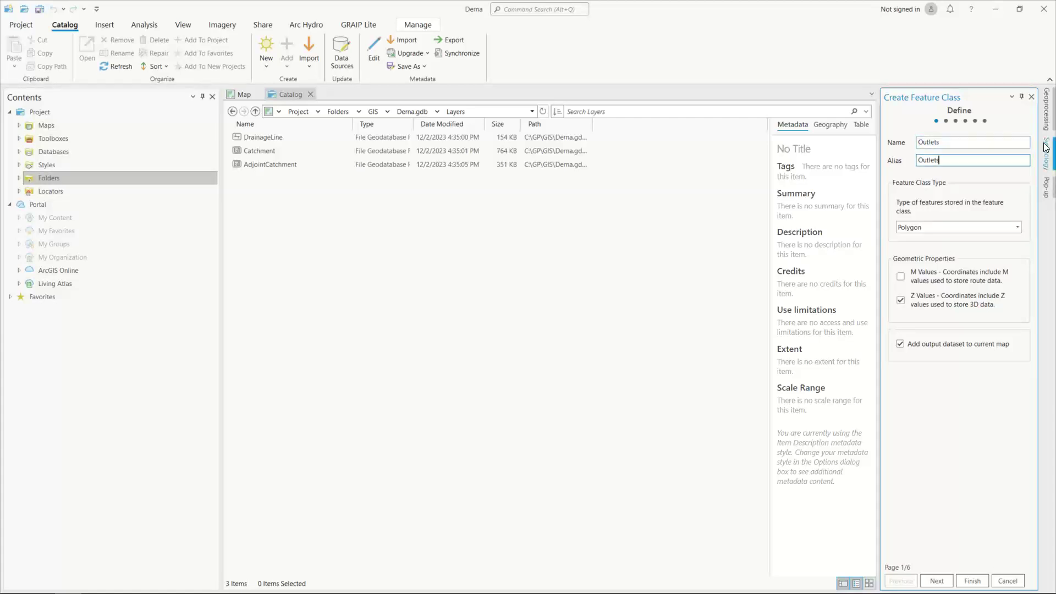
left_click(1018, 227)
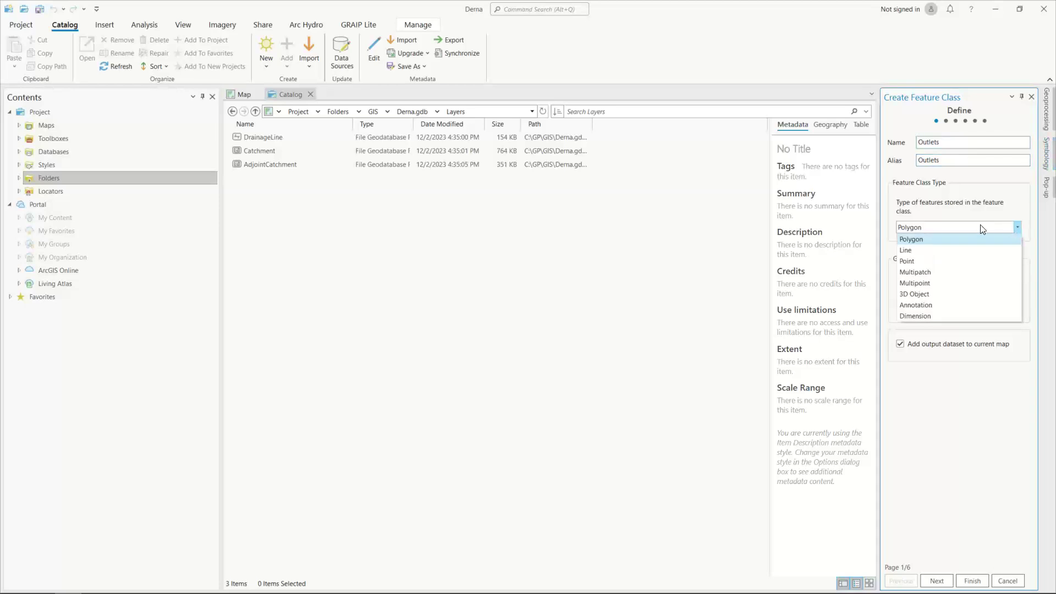
left_click(920, 262)
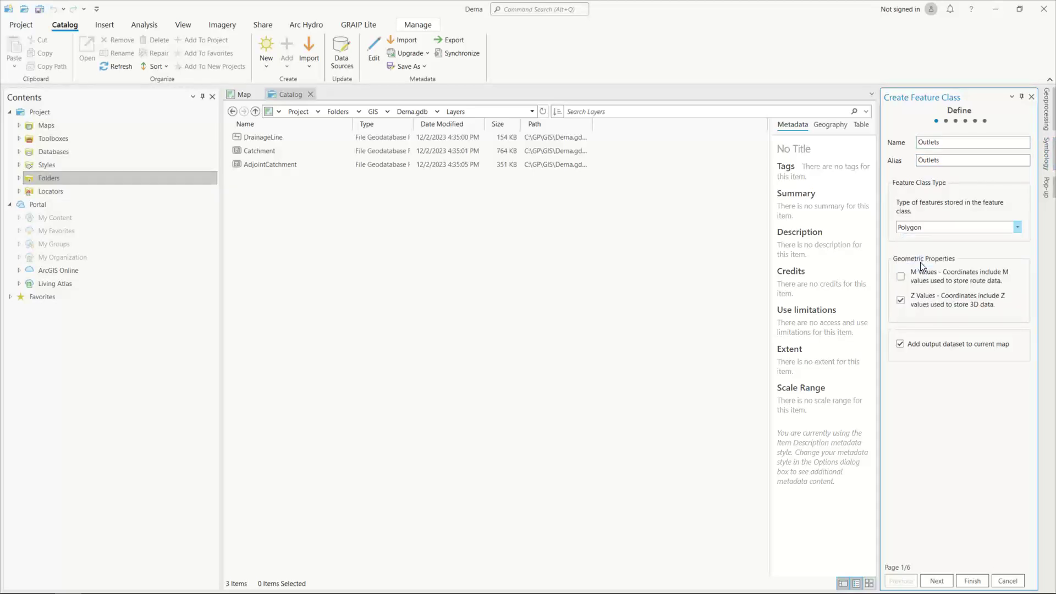
Turn off Z values for the feature class and add a field called Name with the Text data type.
left_click(900, 300)
left_click(937, 582)
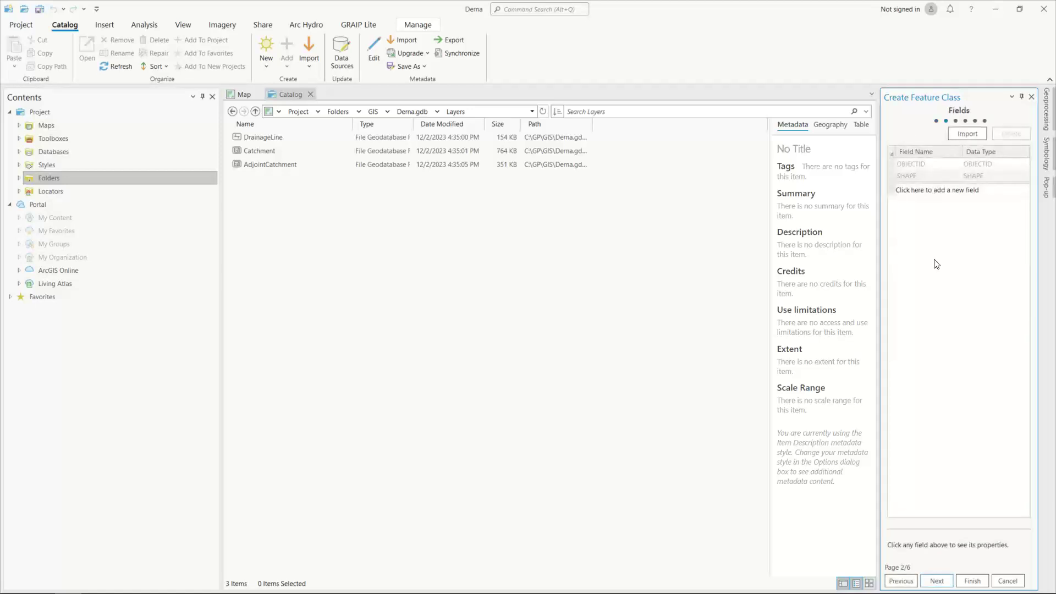
left_click(917, 193)
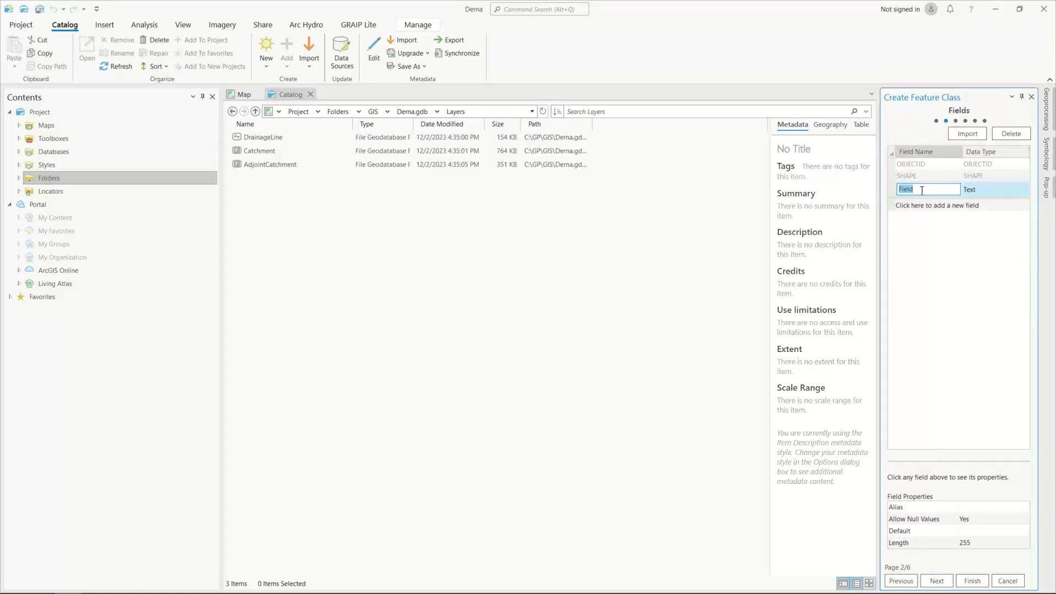
type("Name")
left_click(1002, 189)
left_click(1002, 189)
left_click(983, 257)
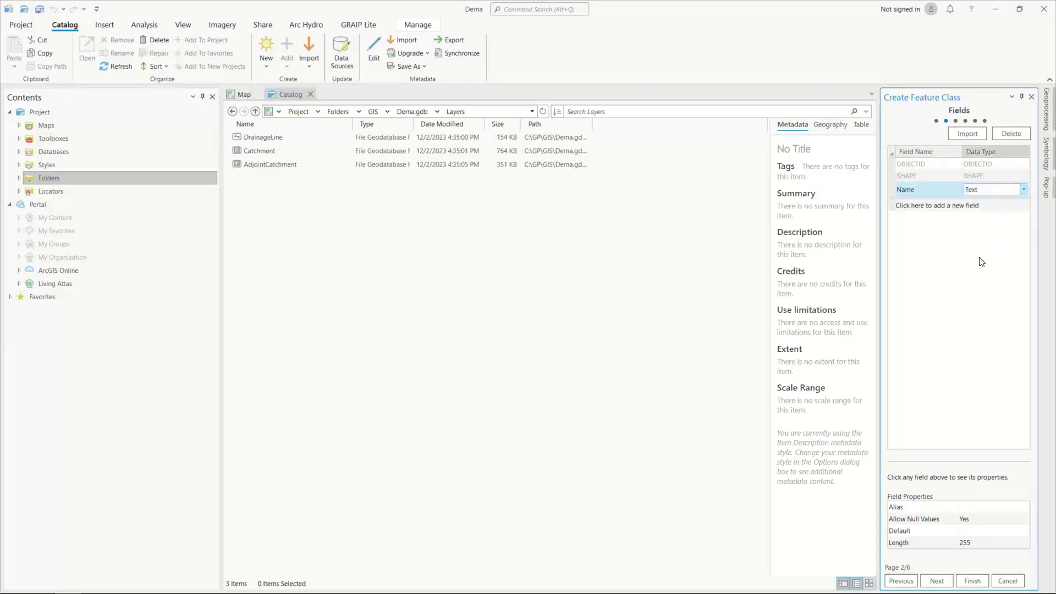
Keep the inherited WGS 1984 UTM Zone 34N coordinate system and the default storage configuration, and finish creating the feature class.
left_click(939, 581)
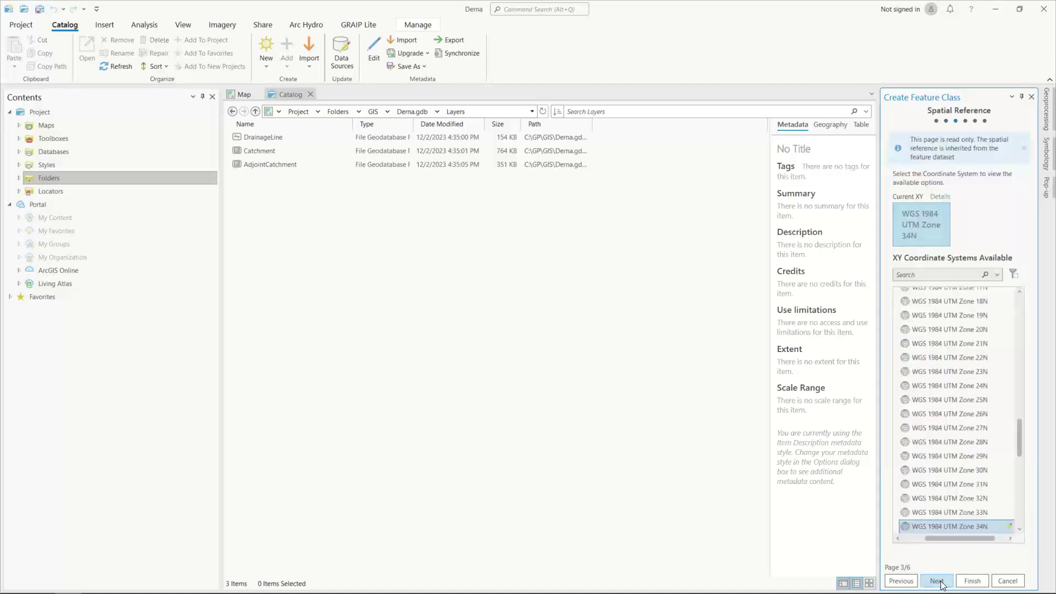
scroll(975, 452, "down", 2)
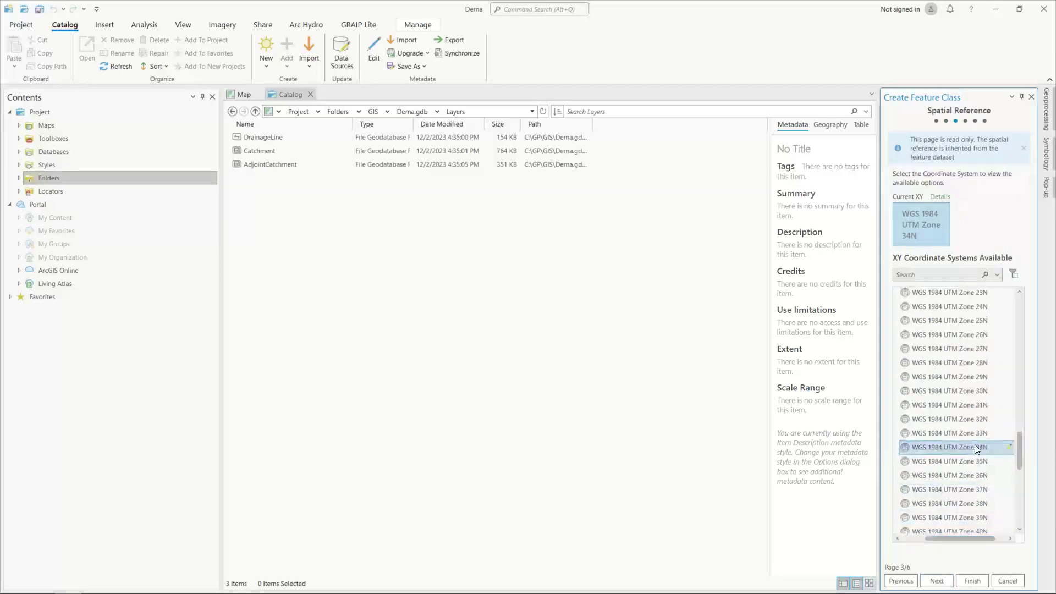
left_click(937, 580)
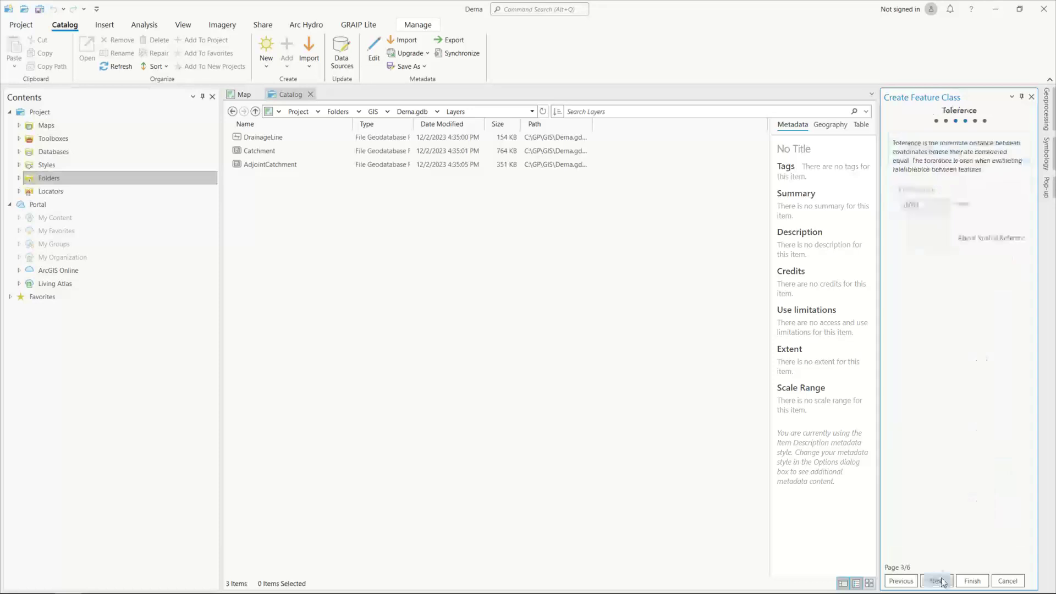
left_click(937, 581)
left_click(937, 581)
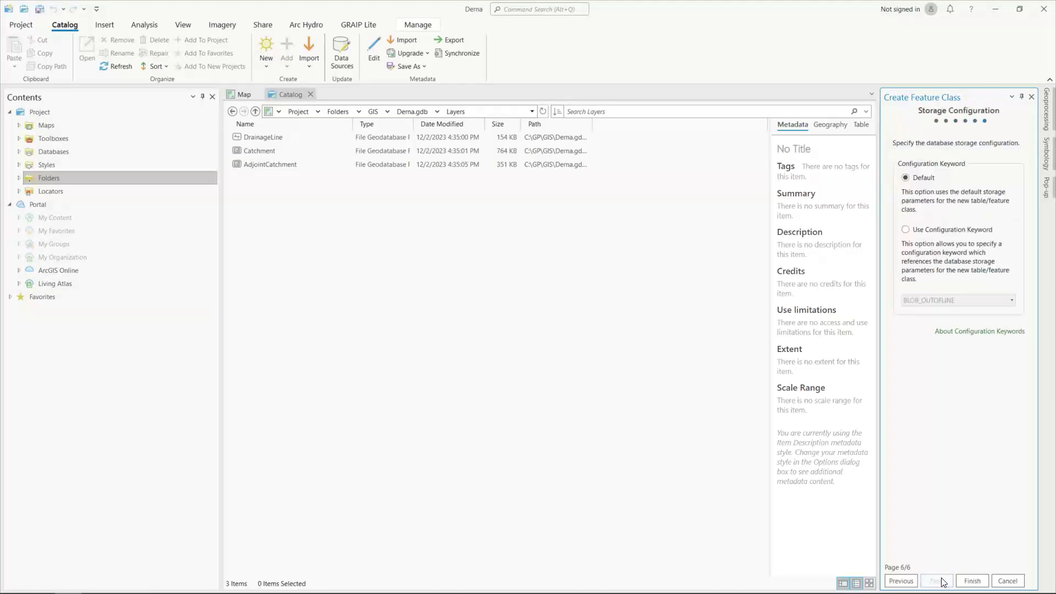
left_click(969, 581)
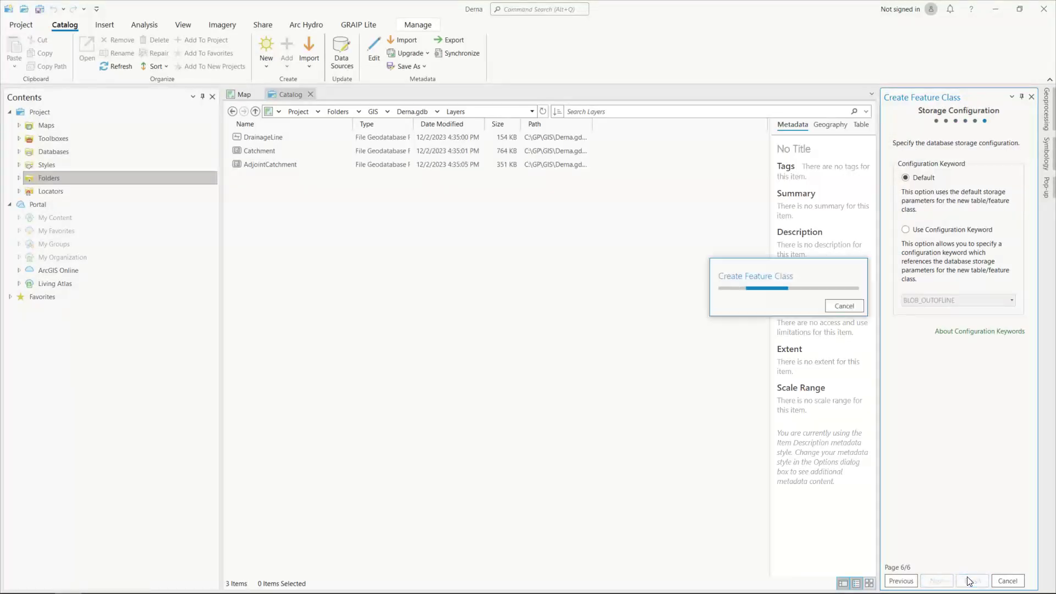
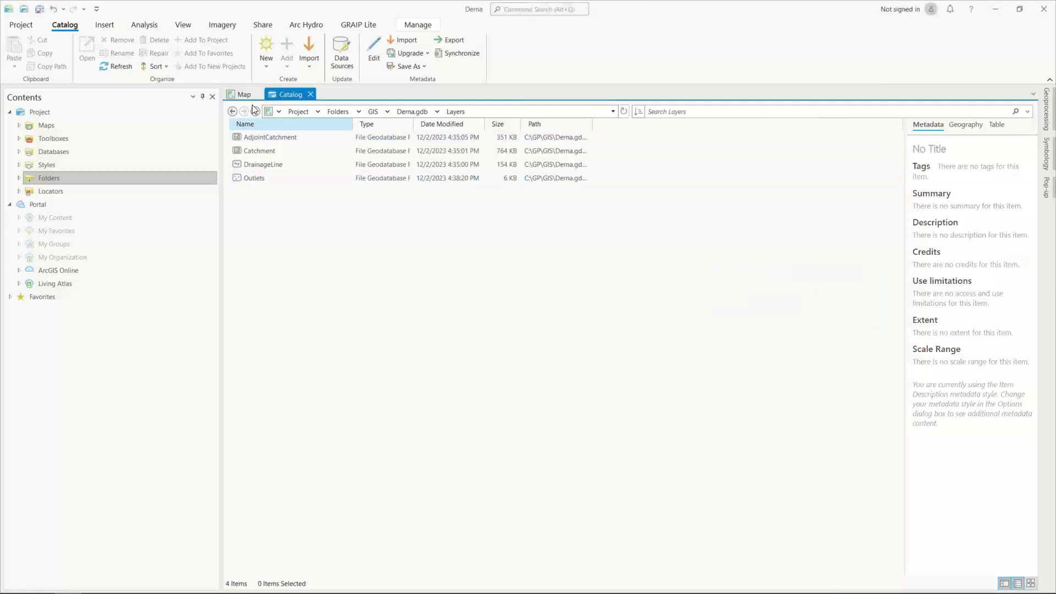
Return to the map and choose Outlets as the input batch point feature class in Point Delineator.
left_click(236, 97)
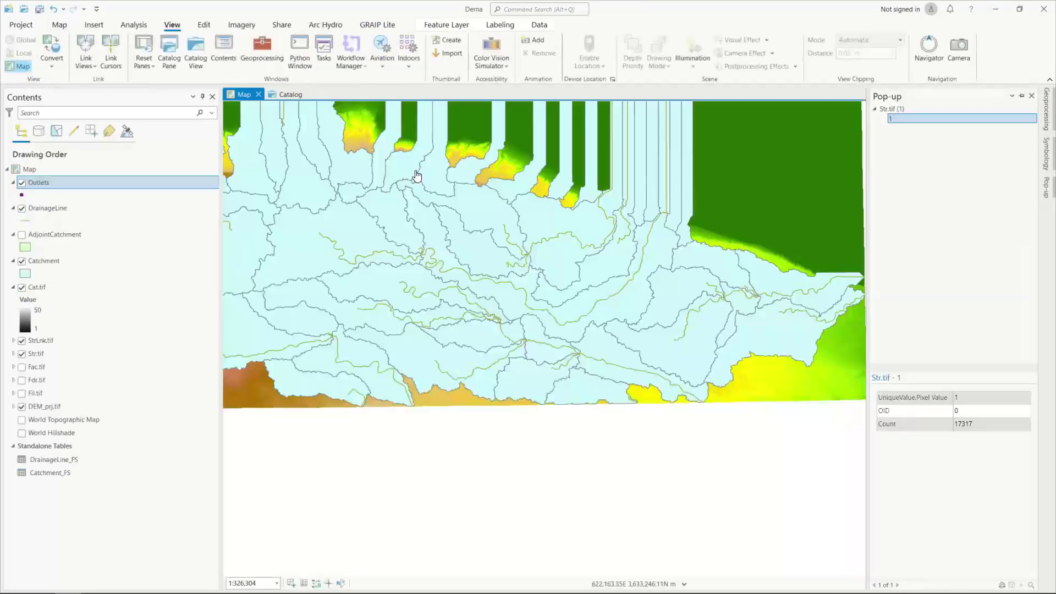
left_click(1046, 109)
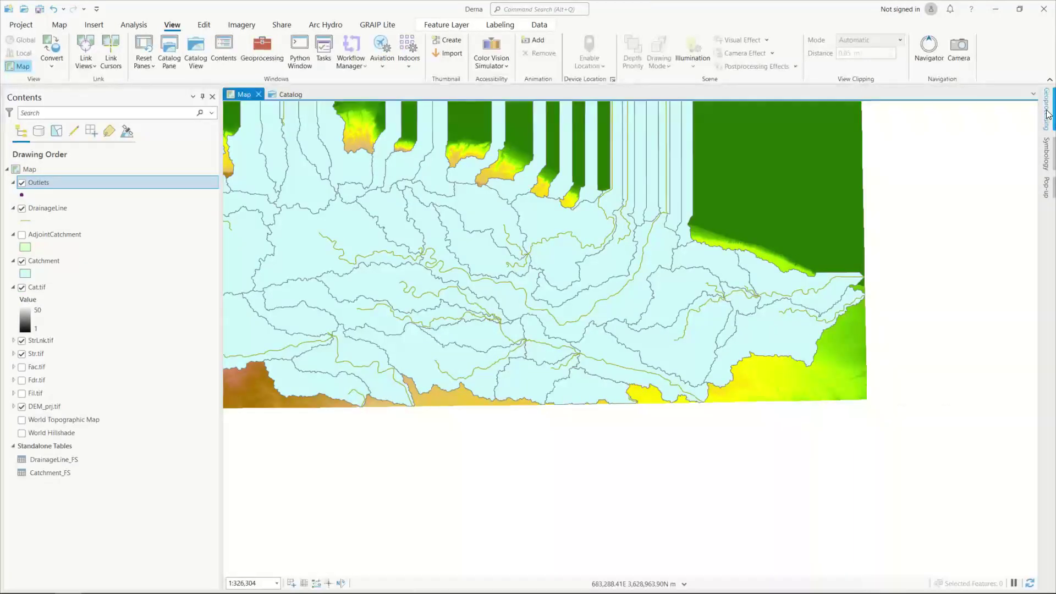
left_click(999, 159)
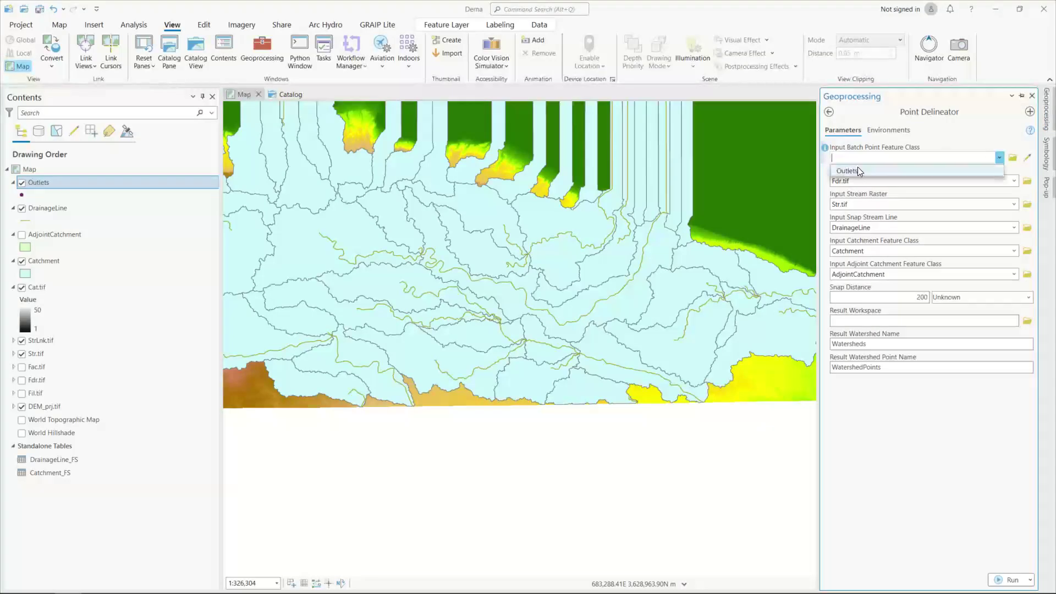
left_click(858, 169)
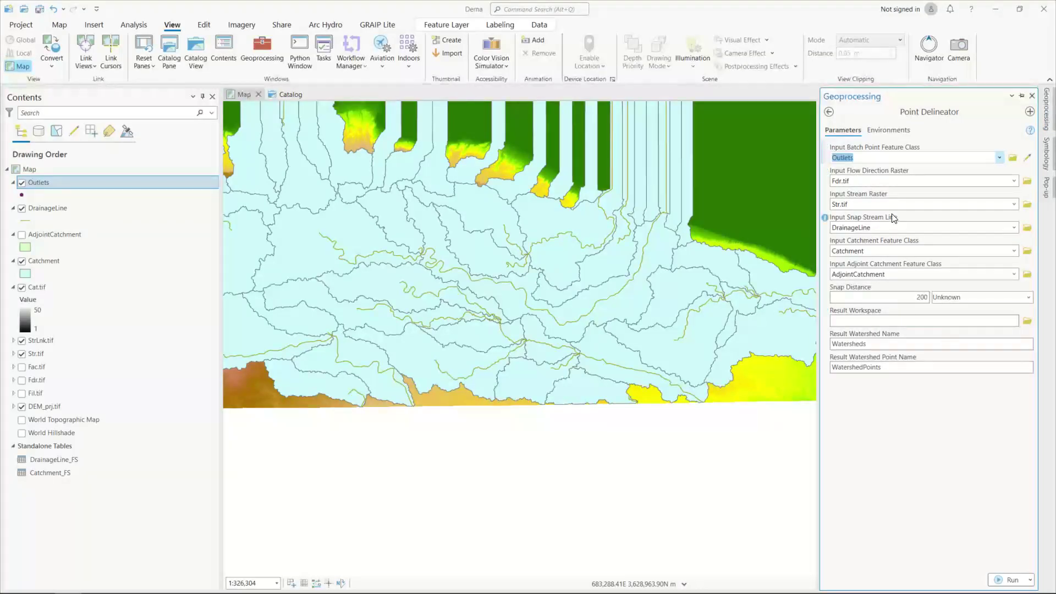
Hide all map layers except Outlets, DrainageLine and Str.tif.
scroll(718, 256, "up", 3)
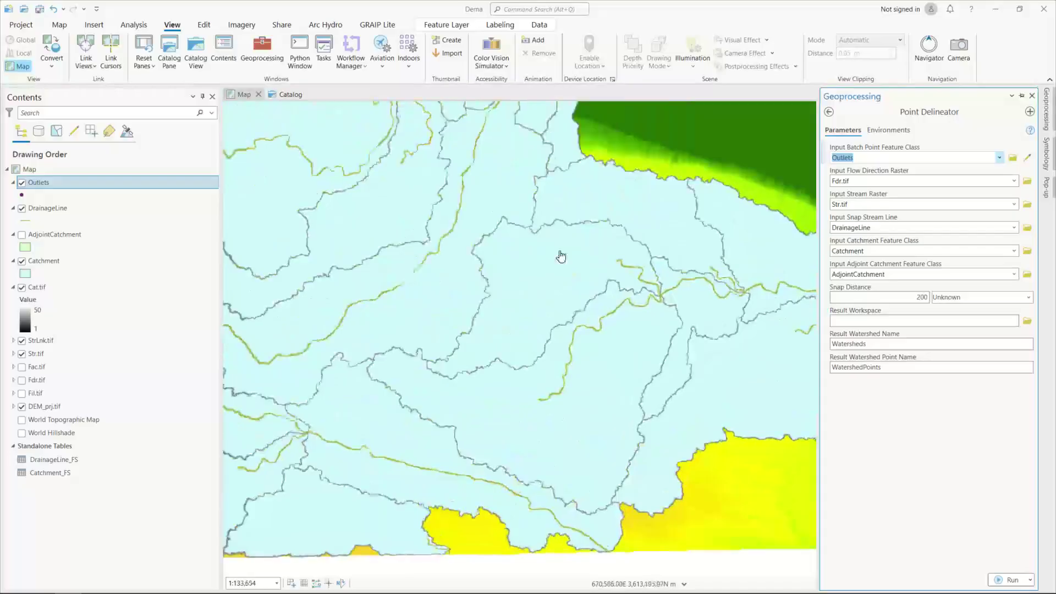
right_click(34, 182)
left_click(39, 182)
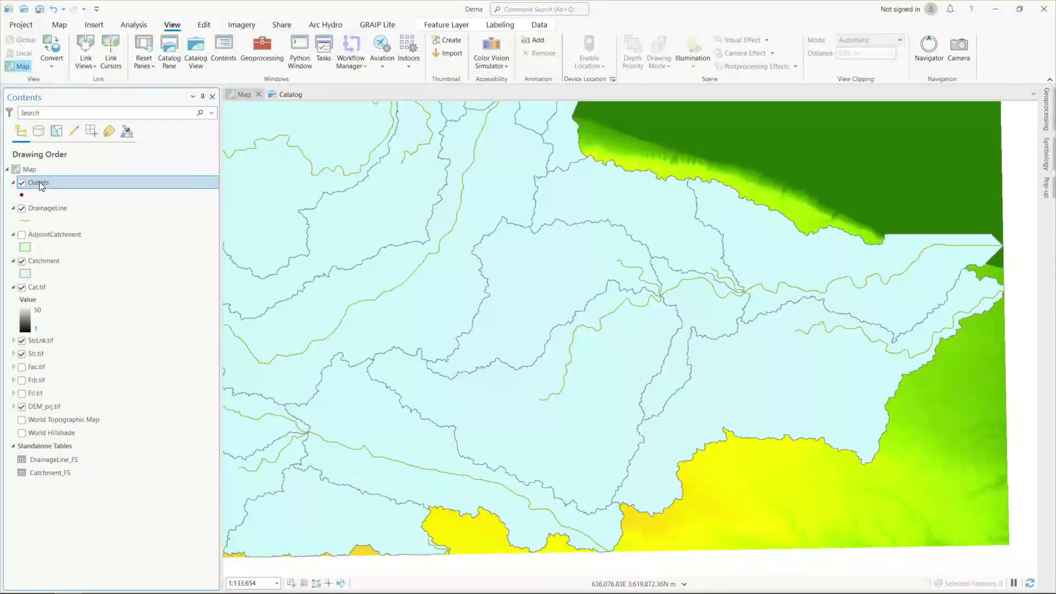
scroll(632, 242, "down", 3)
scroll(831, 241, "up", 3)
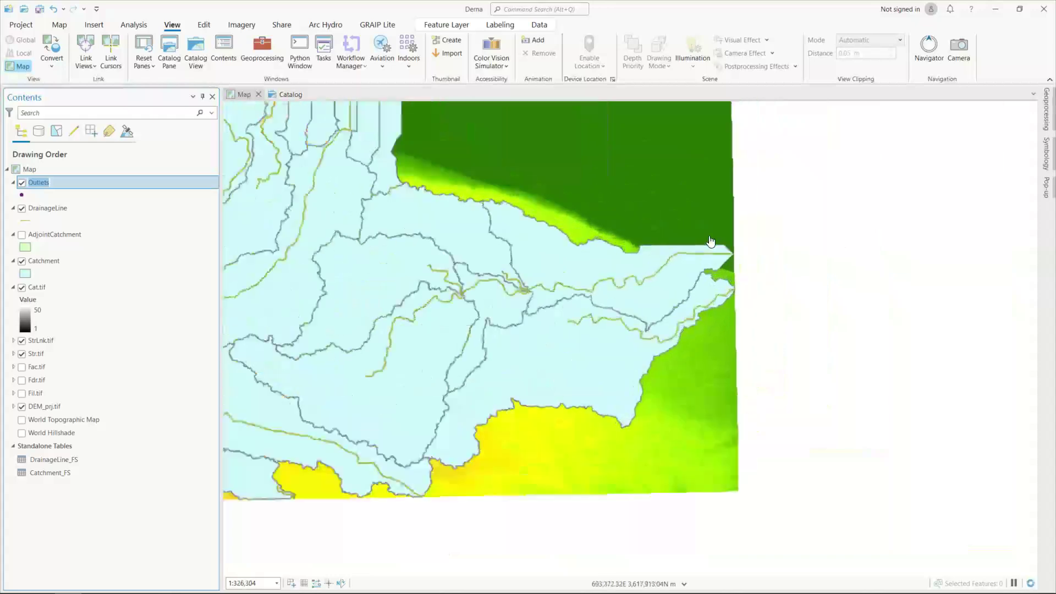
left_click(22, 183)
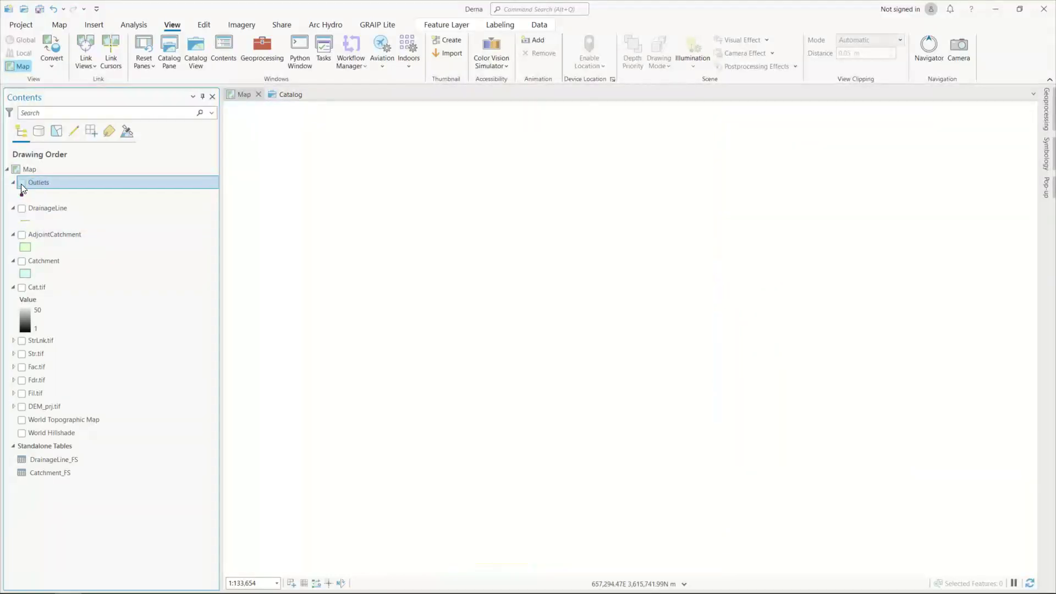
left_click(22, 183)
left_click(22, 208)
left_click(22, 353)
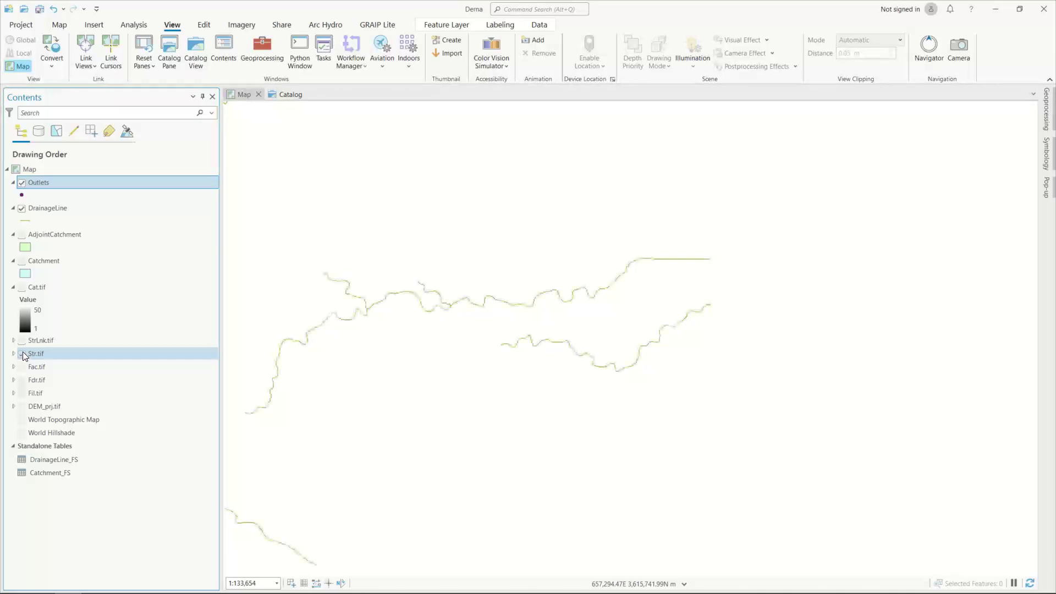
Show the DEM_prj.tif layer again beneath the streams and bring the drainage lines at the eastern edge into view.
scroll(662, 299, "up", 6)
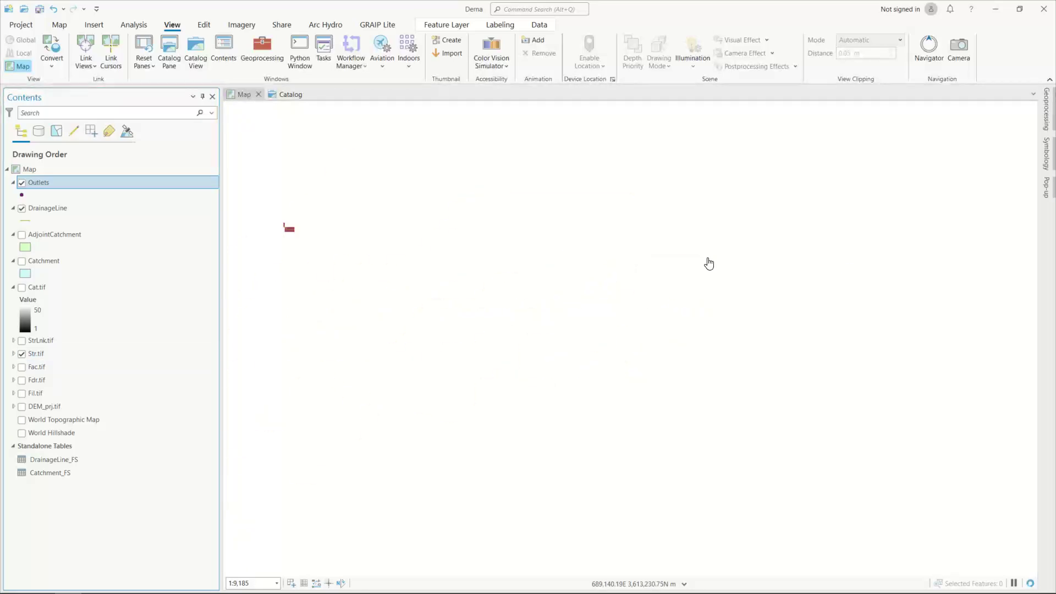
scroll(369, 245, "up", 1)
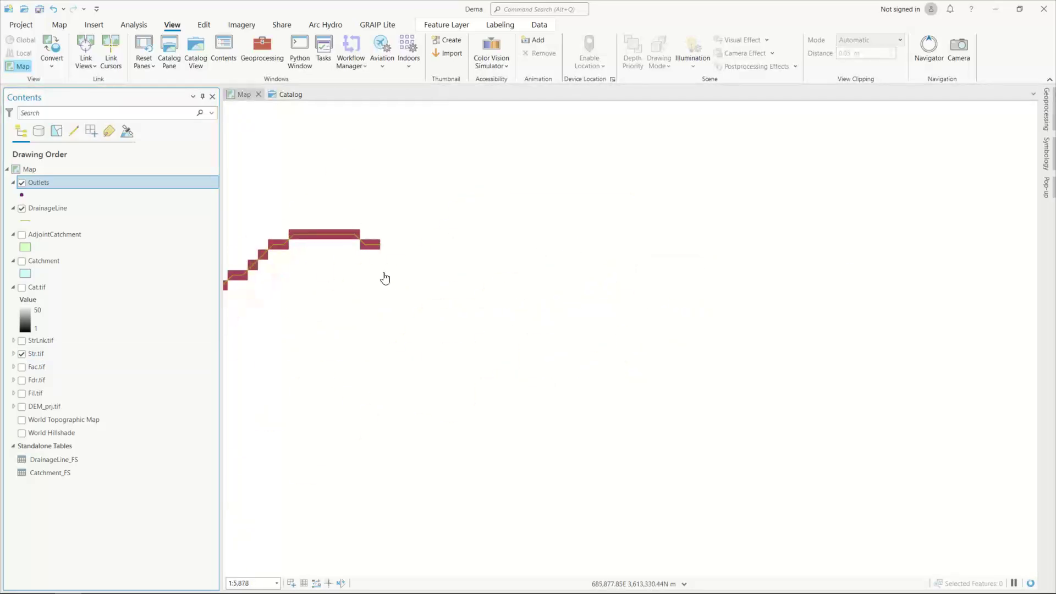
left_click(21, 408)
scroll(667, 365, "down", 7)
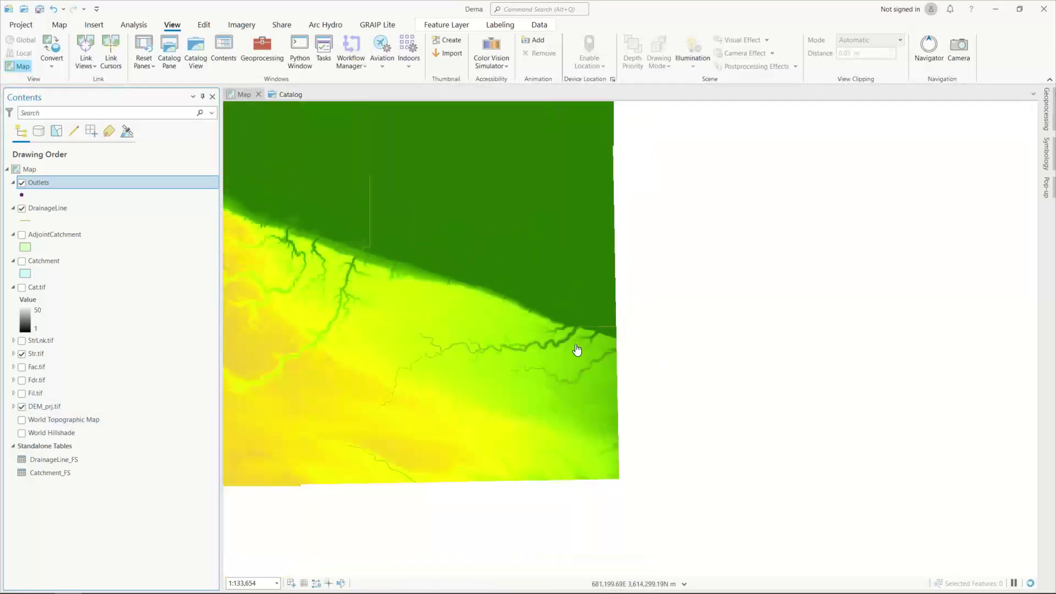
scroll(577, 349, "down", 3)
scroll(577, 353, "up", 2)
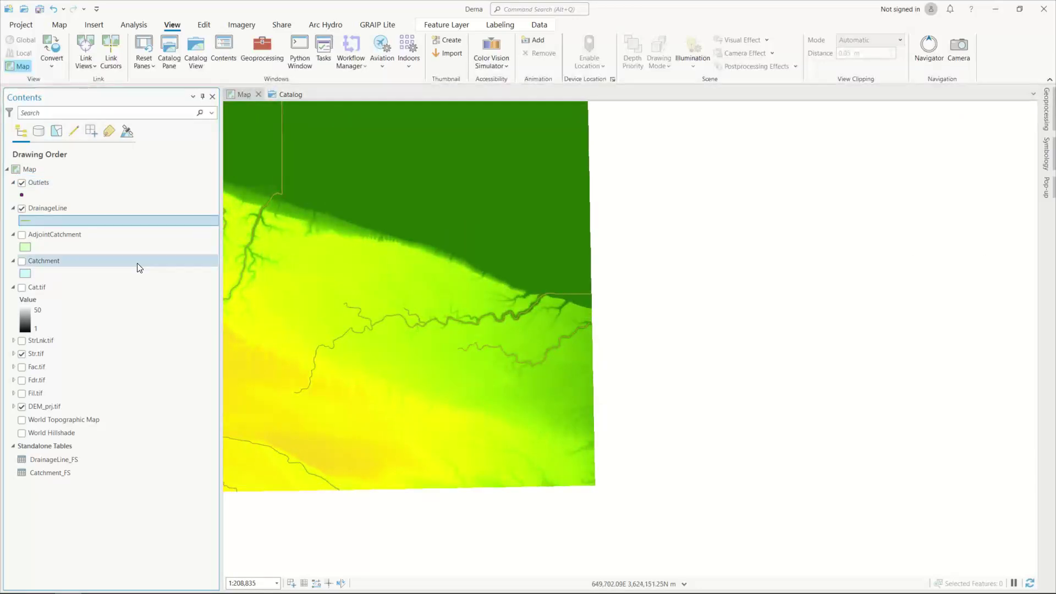
left_click(1045, 109)
left_click(890, 131)
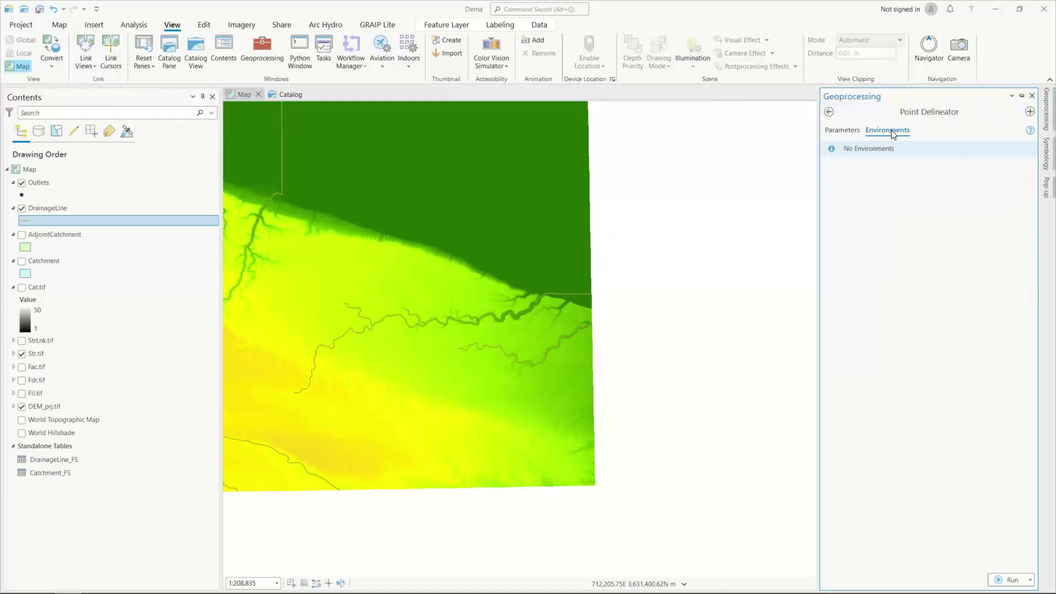
left_click(830, 113)
Give the DrainageLine layer the blue Limited Access line symbol from the ArcGIS 2D style.
left_click(1045, 145)
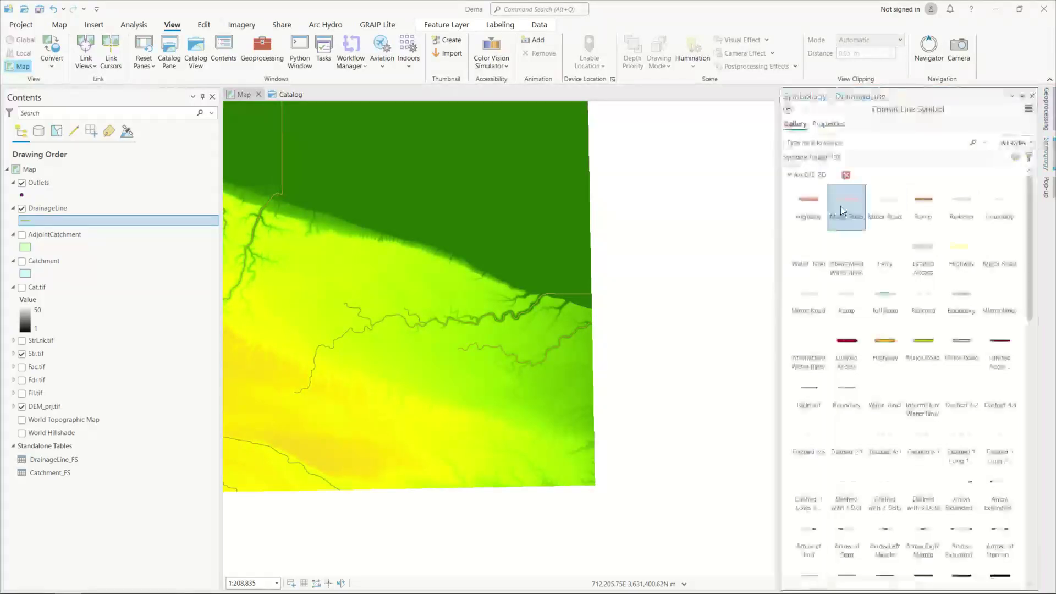
left_click(922, 254)
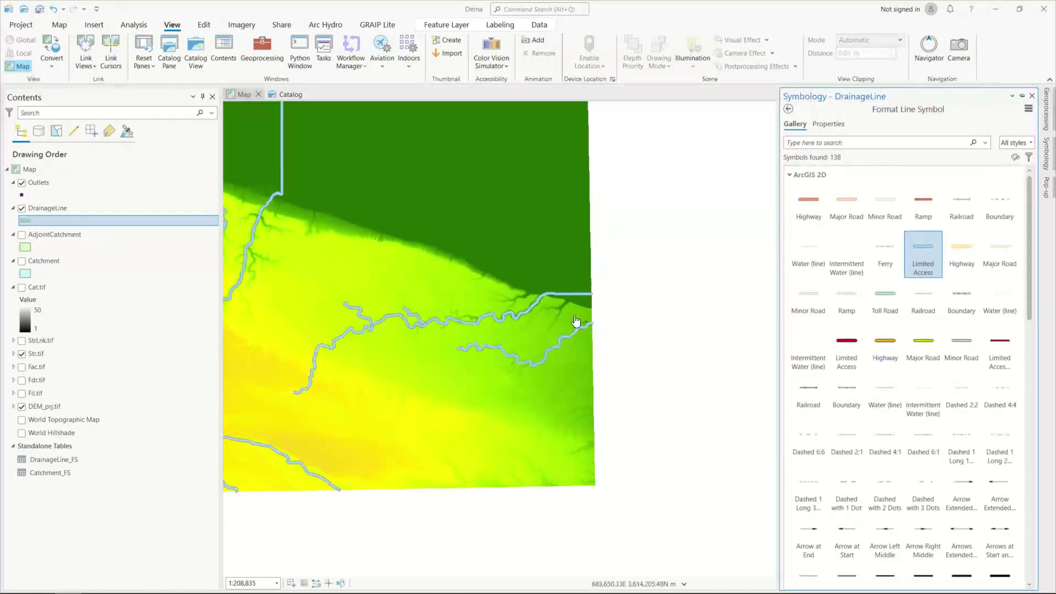
Create an Outlets point on the southern of the two eastern drainage lines, just before it reaches the DEM's eastern edge.
scroll(576, 320, "up", 10)
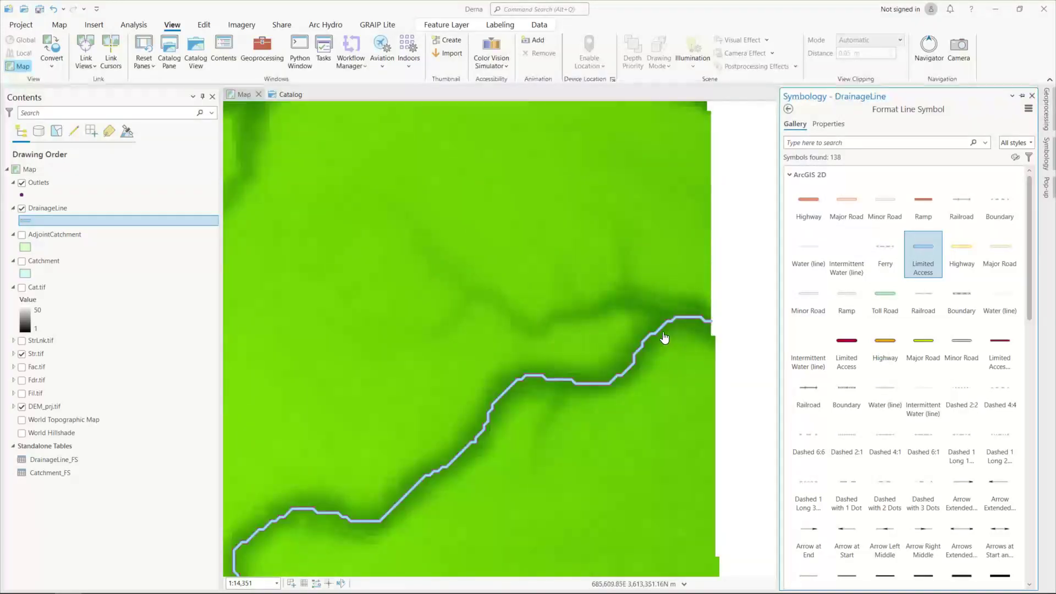
left_click_drag(664, 338, 527, 286)
left_click(48, 180)
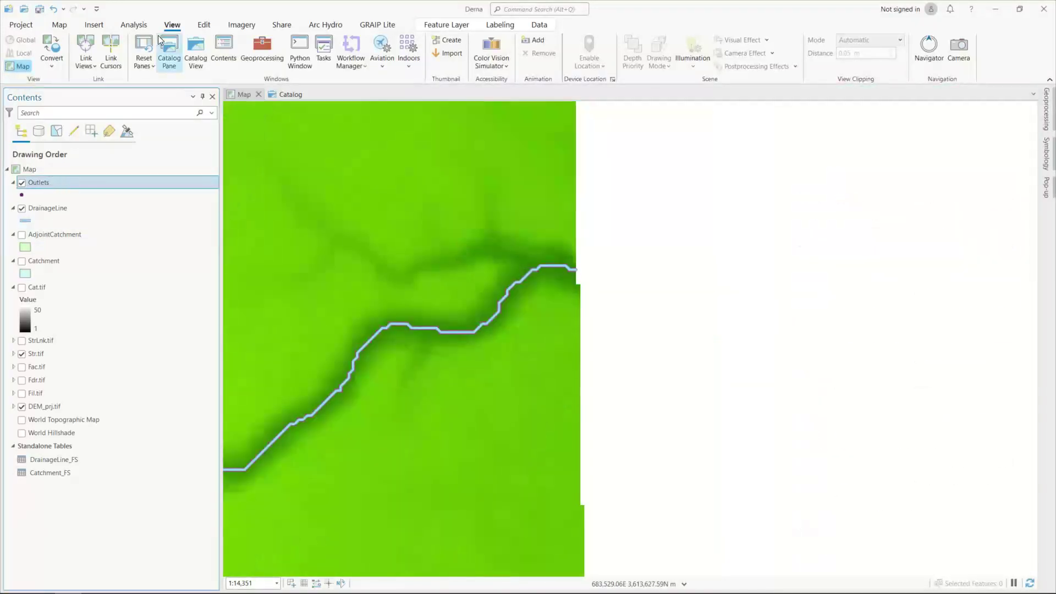
left_click(204, 25)
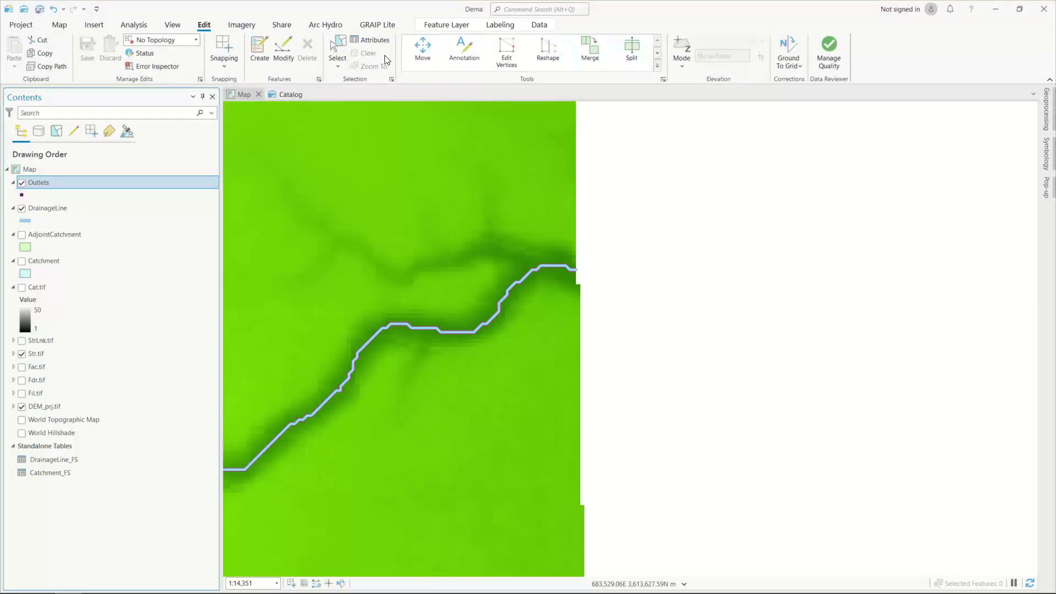
left_click(259, 50)
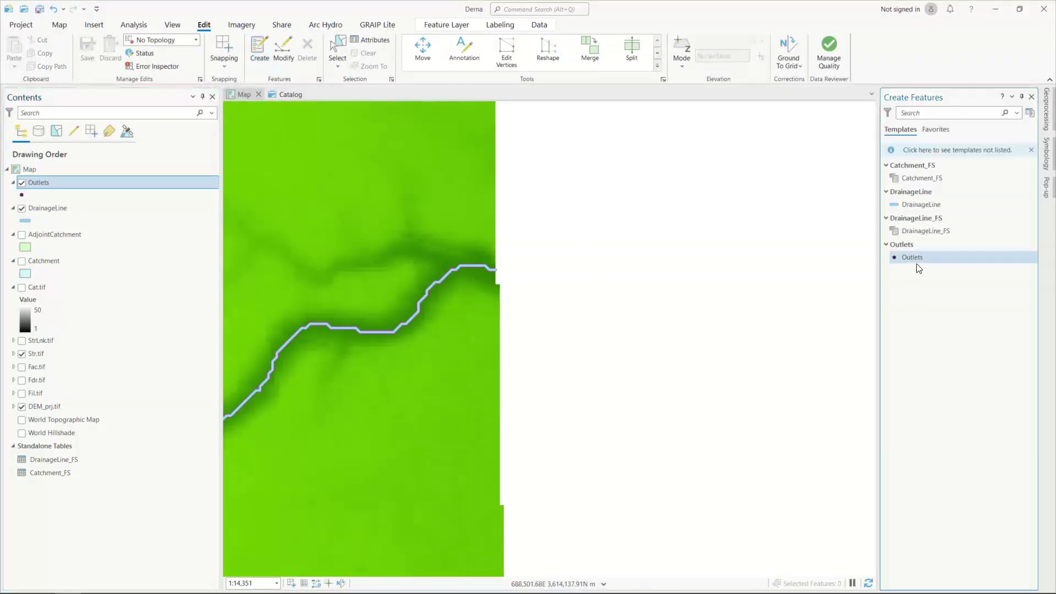
left_click(917, 266)
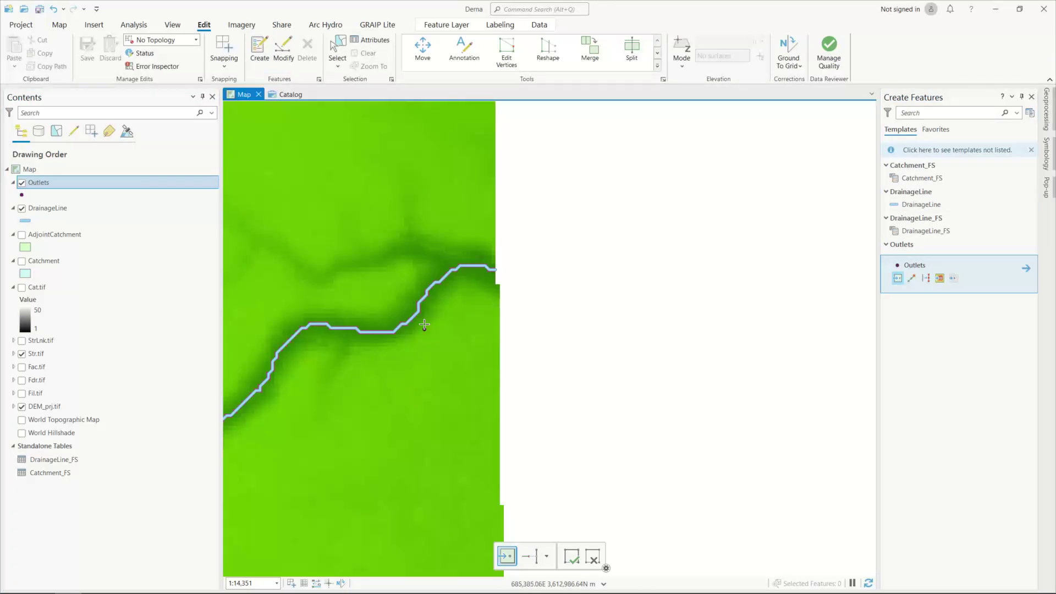
scroll(425, 325, "up", 8)
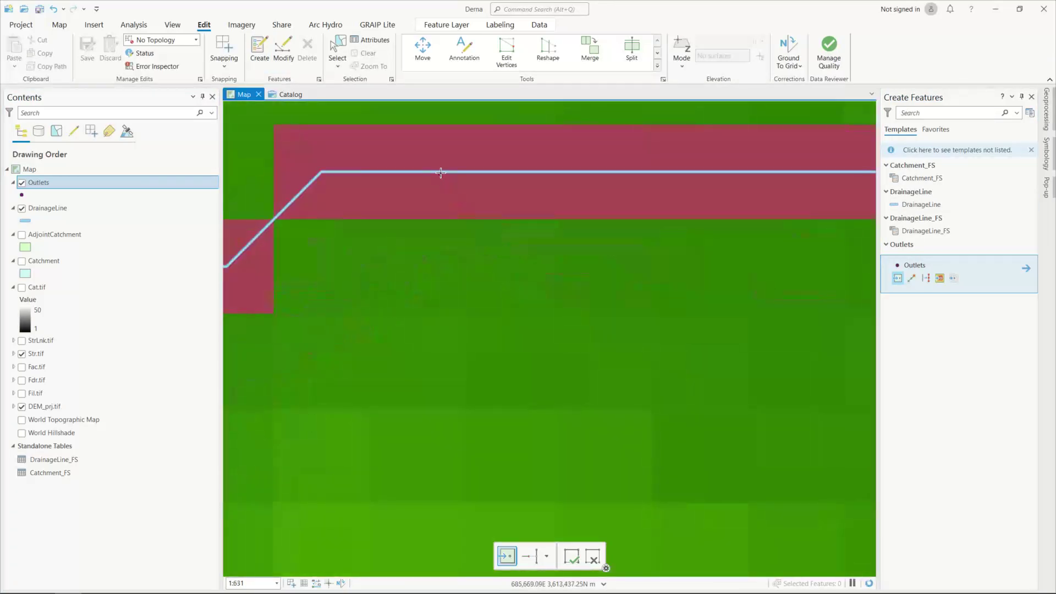
left_click(440, 172)
Create an Outlets point on the northern of the two eastern drainage lines, where it reaches the coast.
scroll(688, 266, "down", 8)
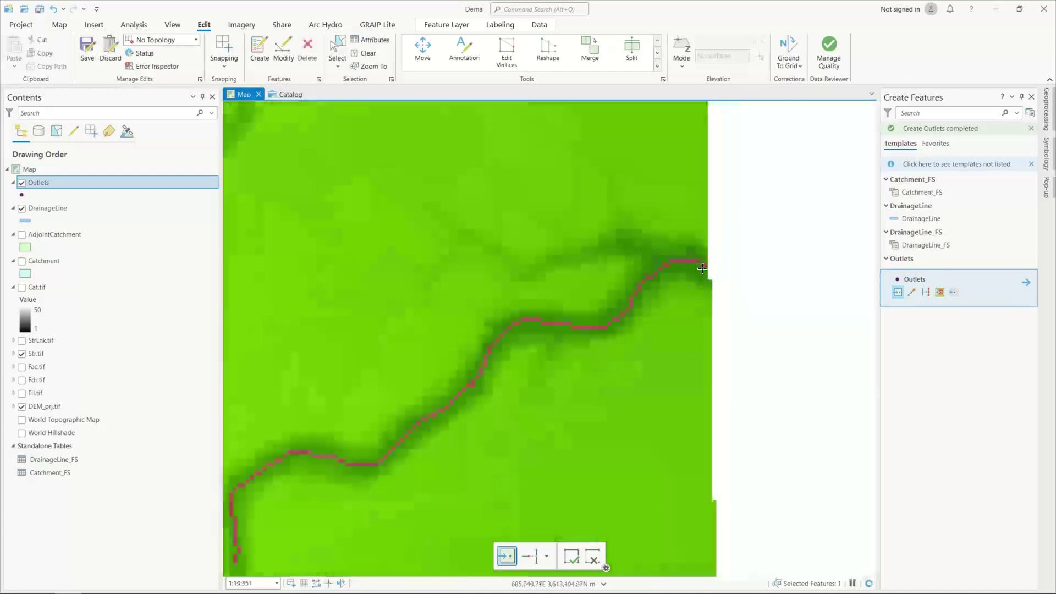
scroll(702, 268, "down", 4)
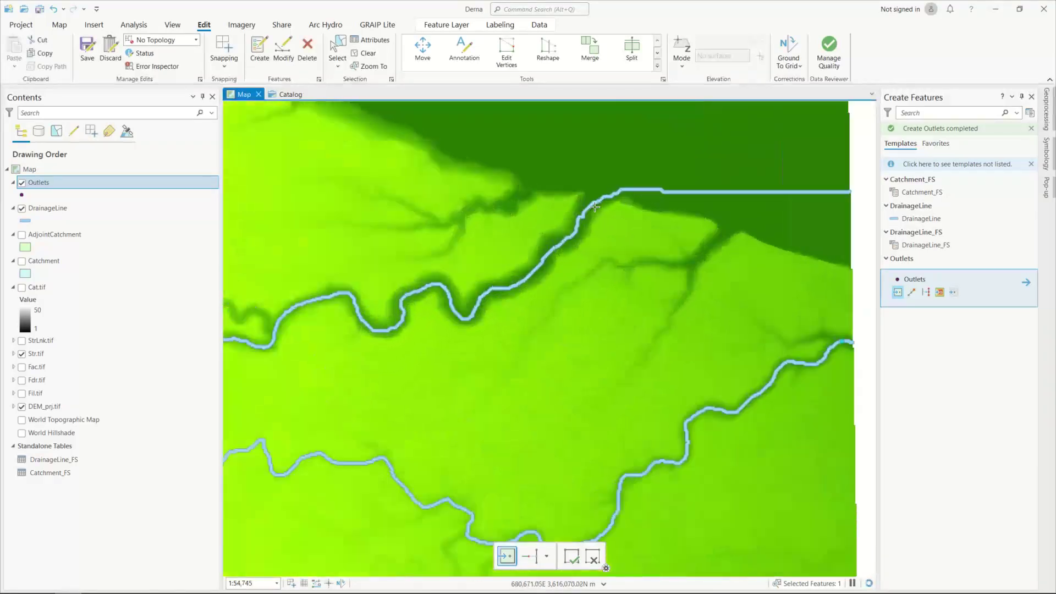
scroll(595, 206, "up", 9)
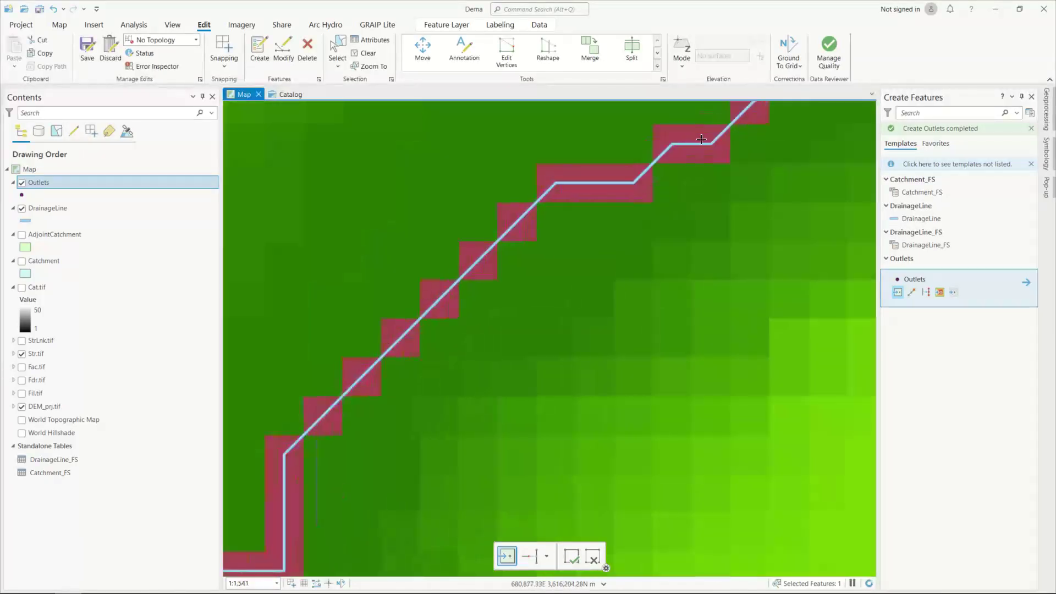
scroll(702, 144, "up", 3)
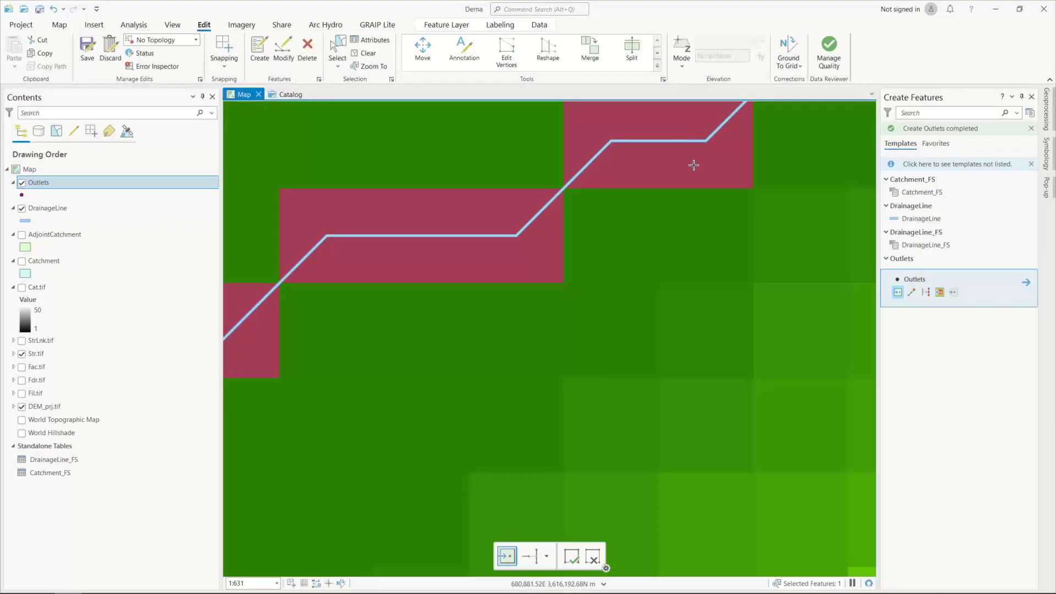
scroll(715, 203, "down", 15)
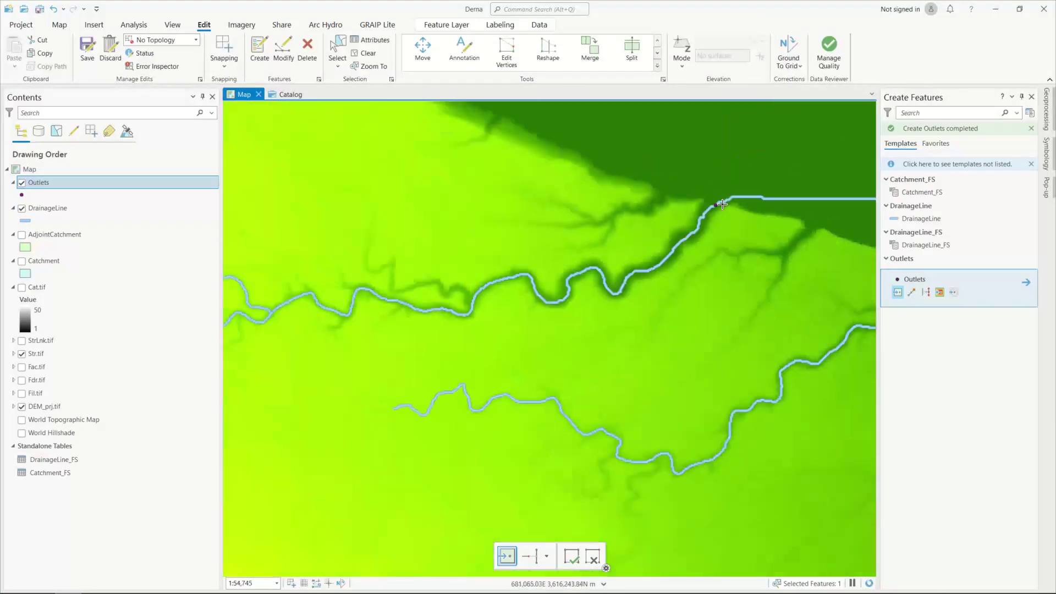
Create an Outlets point on the easternmost of the three long north-flowing drainage lines, where it meets the coastline.
scroll(555, 194, "up", 7)
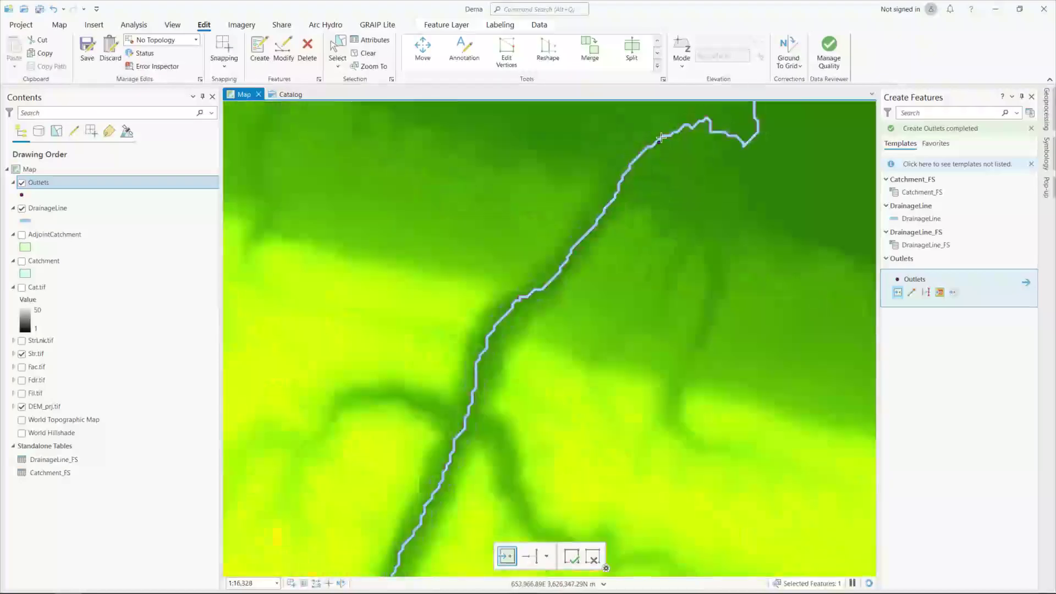
scroll(661, 138, "up", 7)
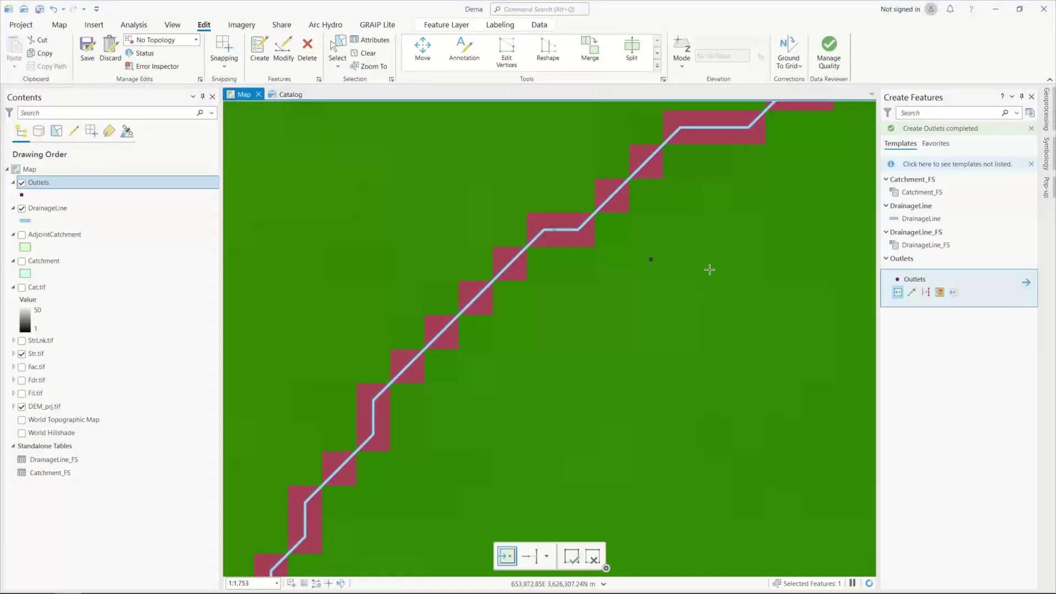
scroll(699, 271, "down", 10)
Create an Outlets point on the middle of the three long north-flowing drainage lines, at the coastline.
scroll(736, 277, "up", 4)
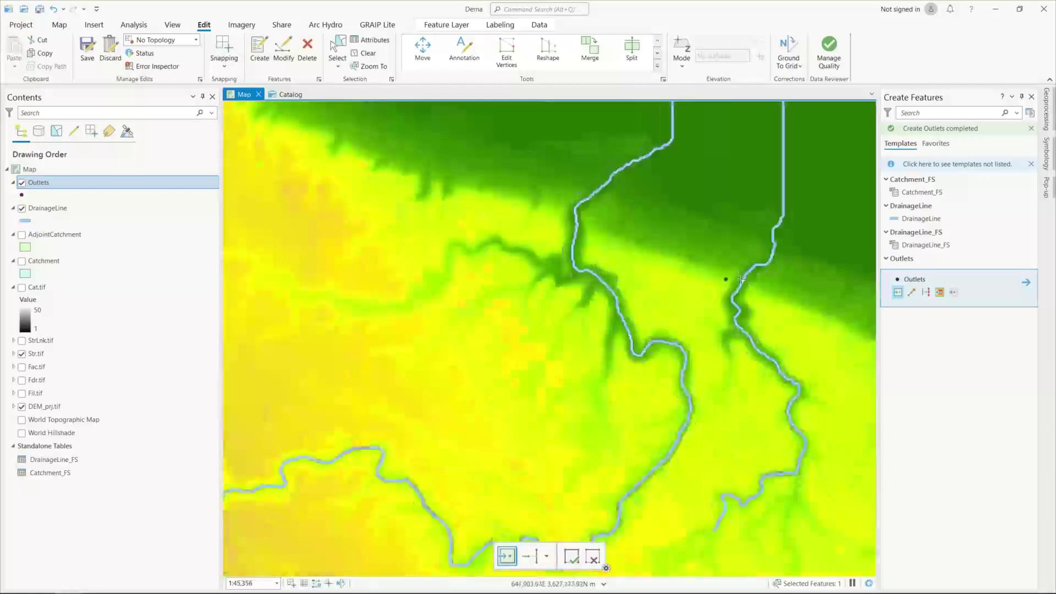
scroll(741, 280, "up", 6)
scroll(676, 182, "down", 8)
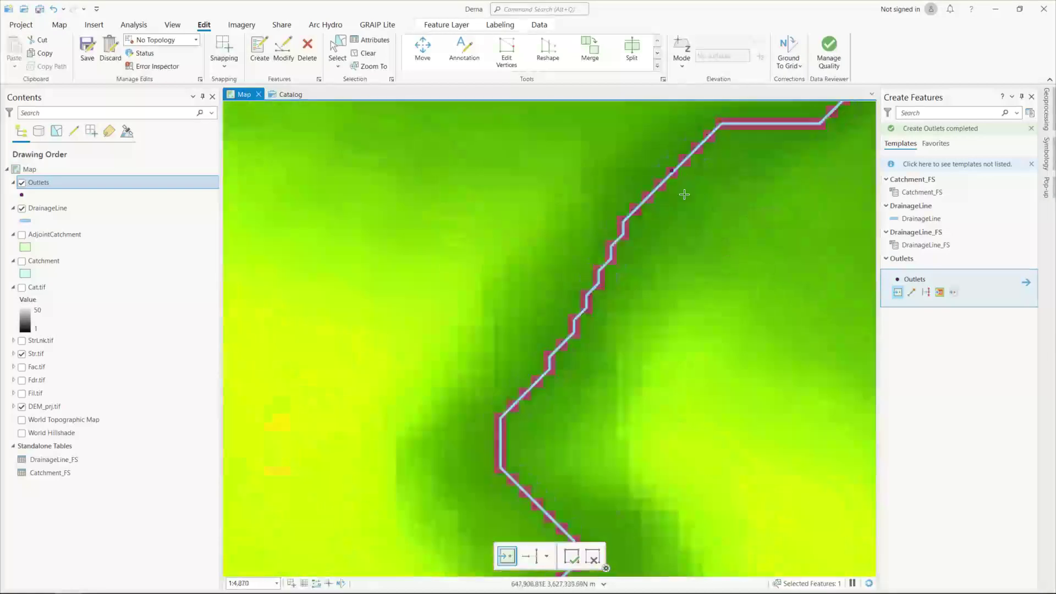
Create an Outlets point on the westernmost of the three long north-flowing drainage lines, near the coastline.
scroll(685, 219, "up", 2)
scroll(685, 220, "up", 10)
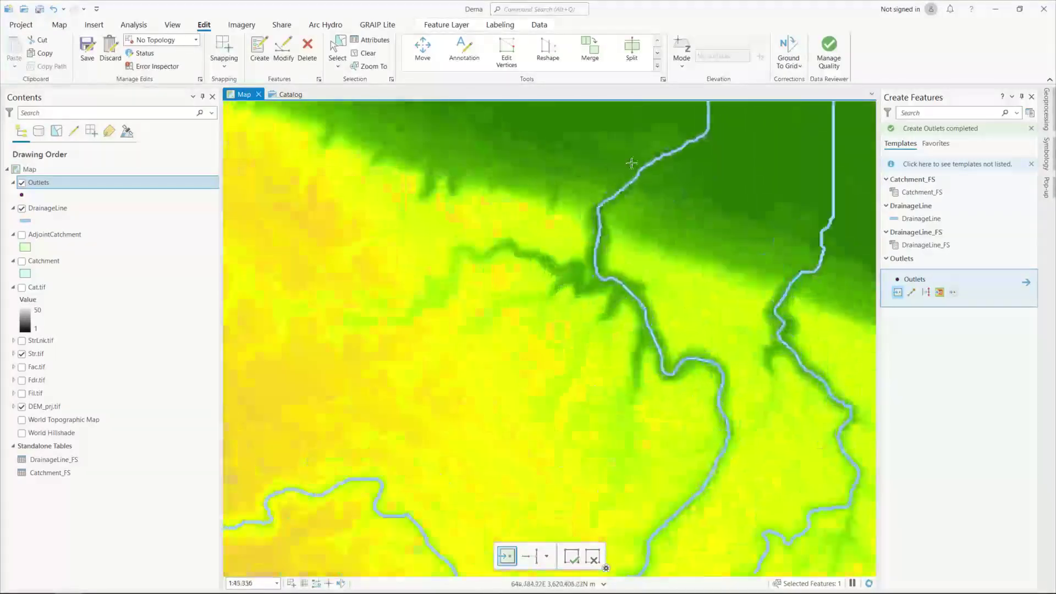
scroll(629, 123, "down", 3)
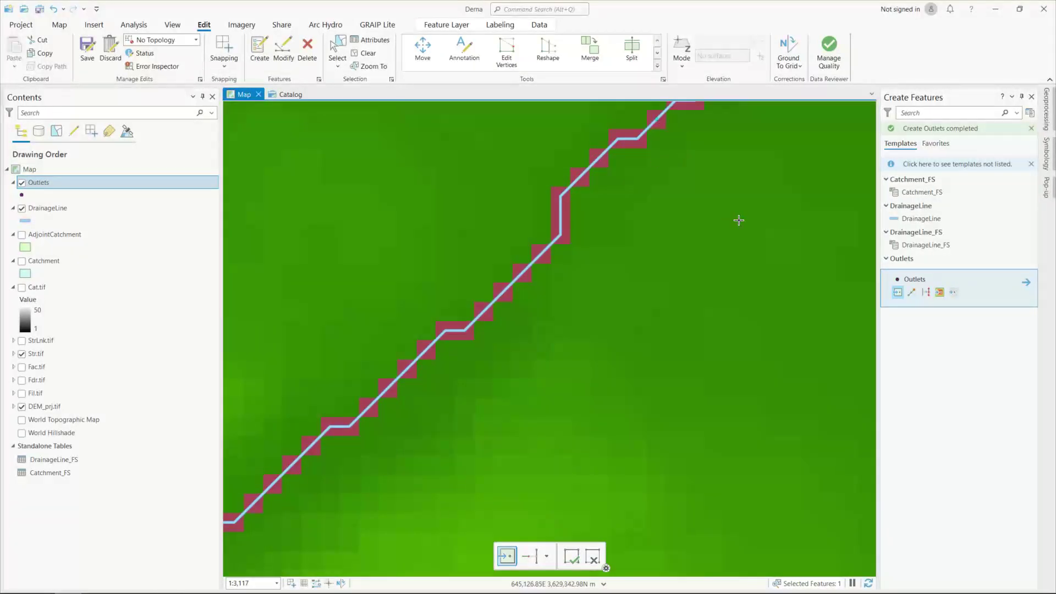
scroll(739, 220, "down", 12)
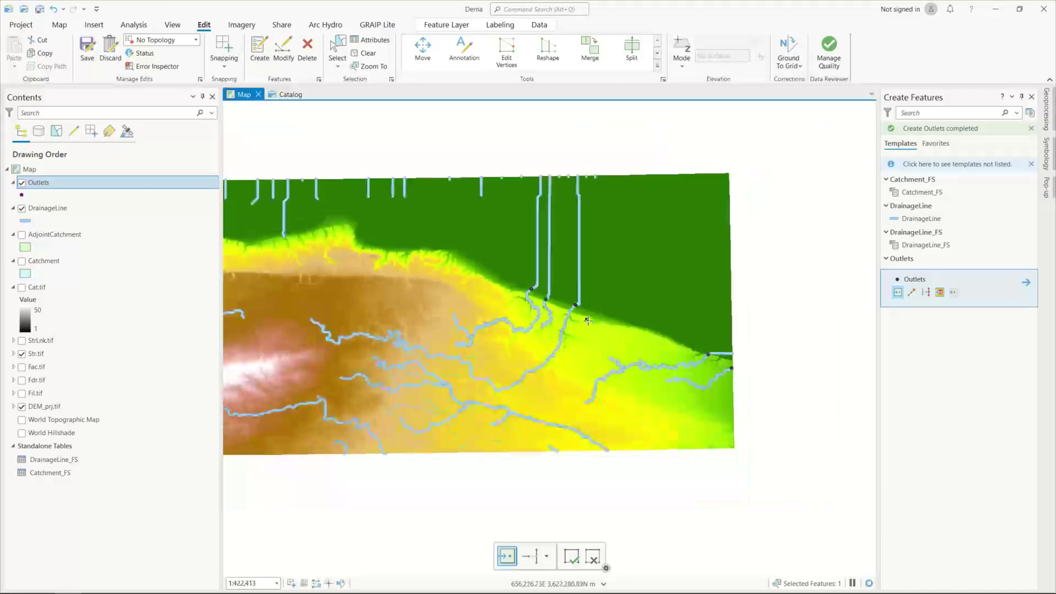
Save all edits to the Outlets layer and finish creating features.
scroll(588, 320, "up", 1)
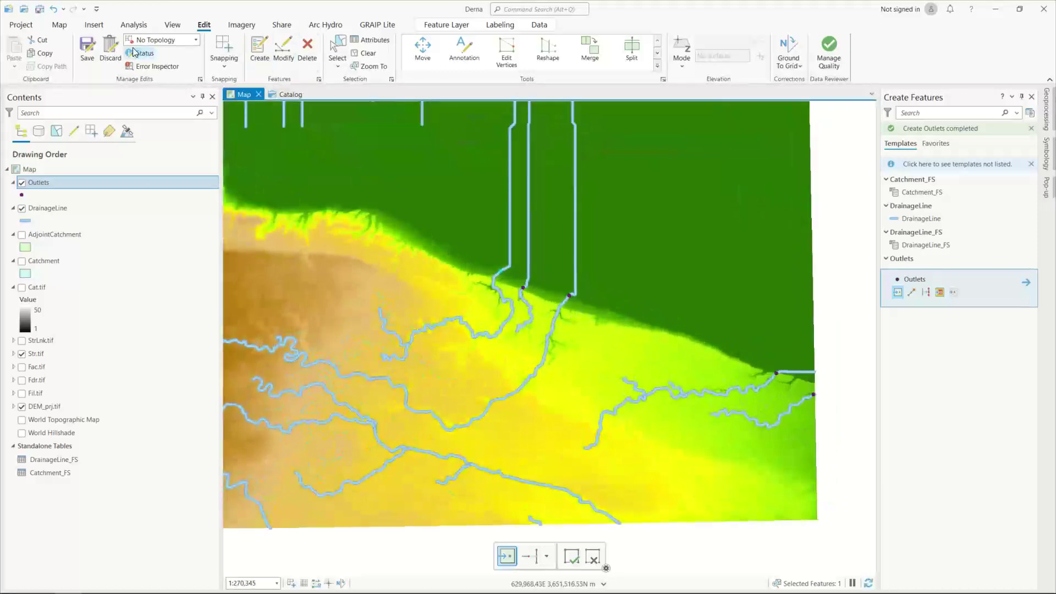
left_click(87, 46)
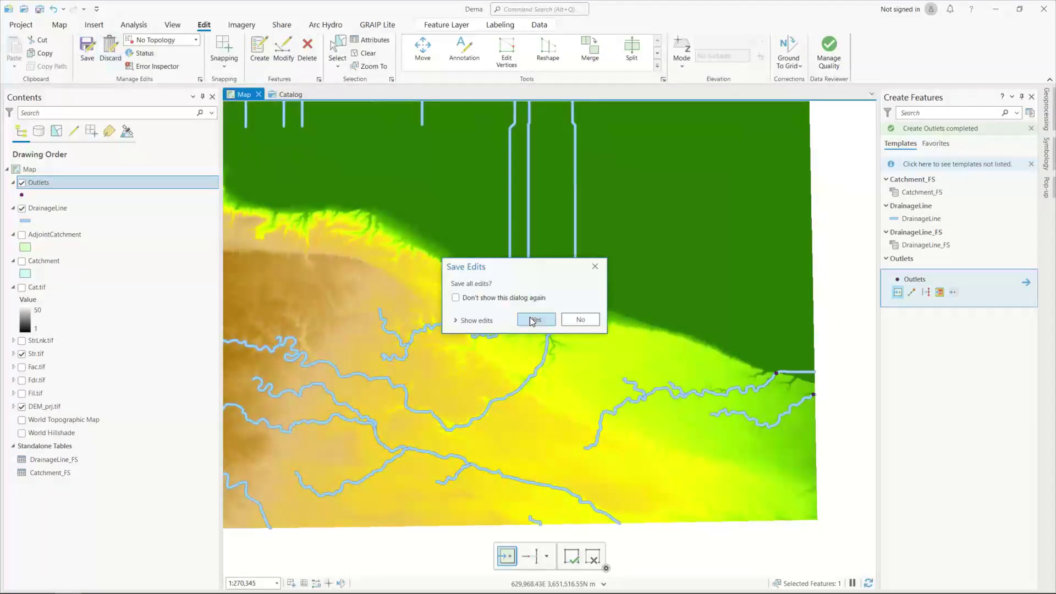
left_click(532, 320)
left_click(60, 28)
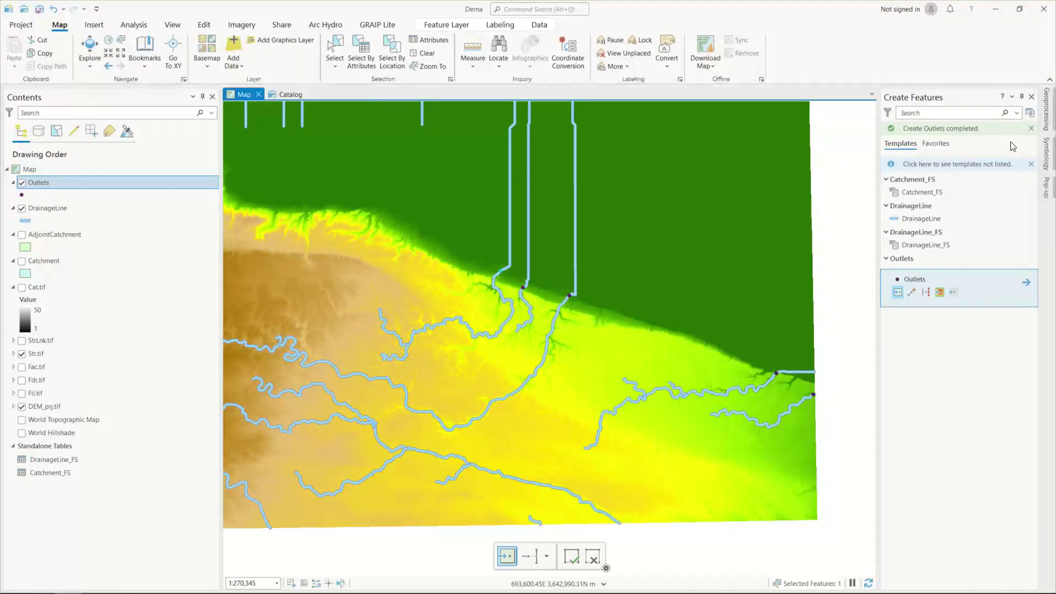
left_click(1031, 97)
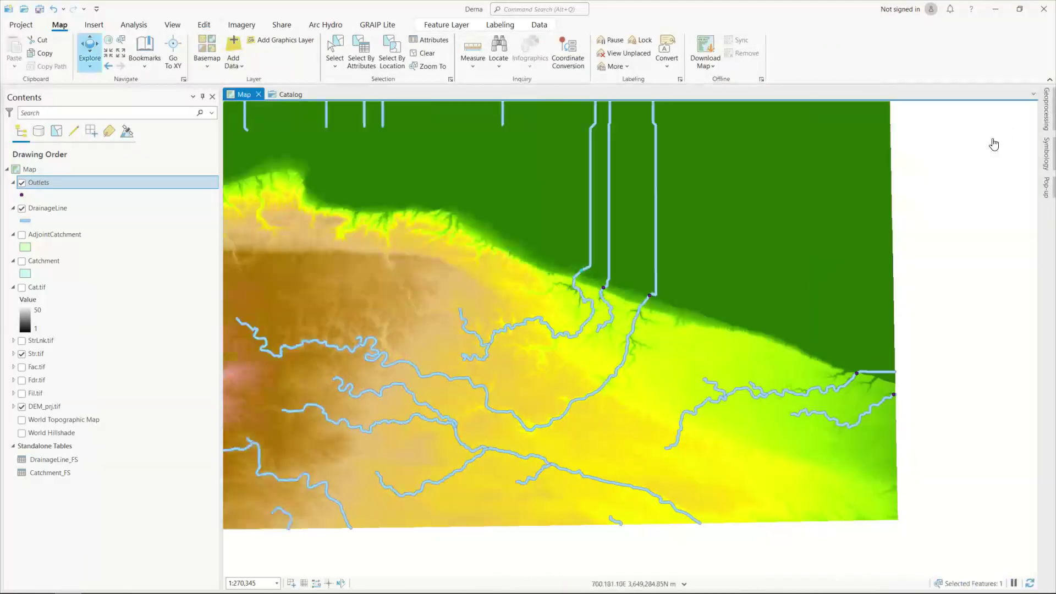
Run Point Delineator on Outlets with Fdr.tif, Str.tif, DrainageLine, Catchment and AdjointCatchment, using a snap distance of 200.
left_click(1047, 108)
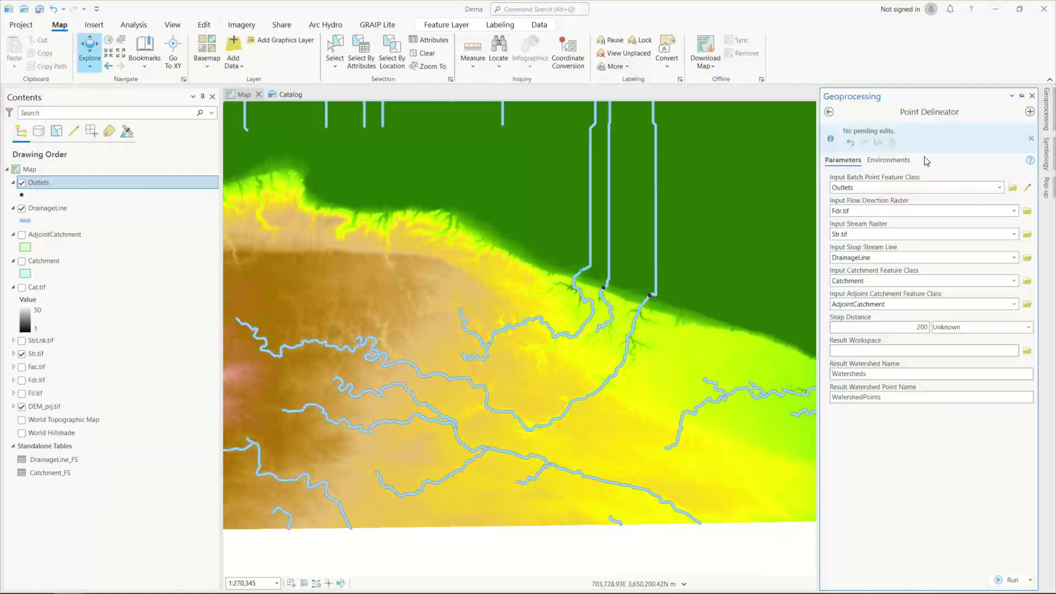
left_click(998, 188)
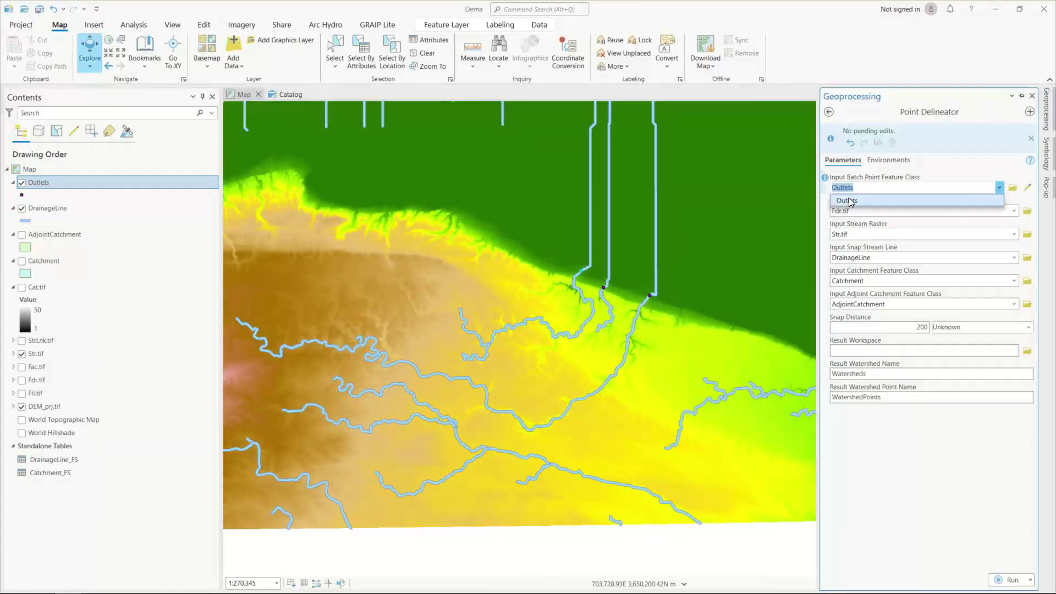
left_click(838, 201)
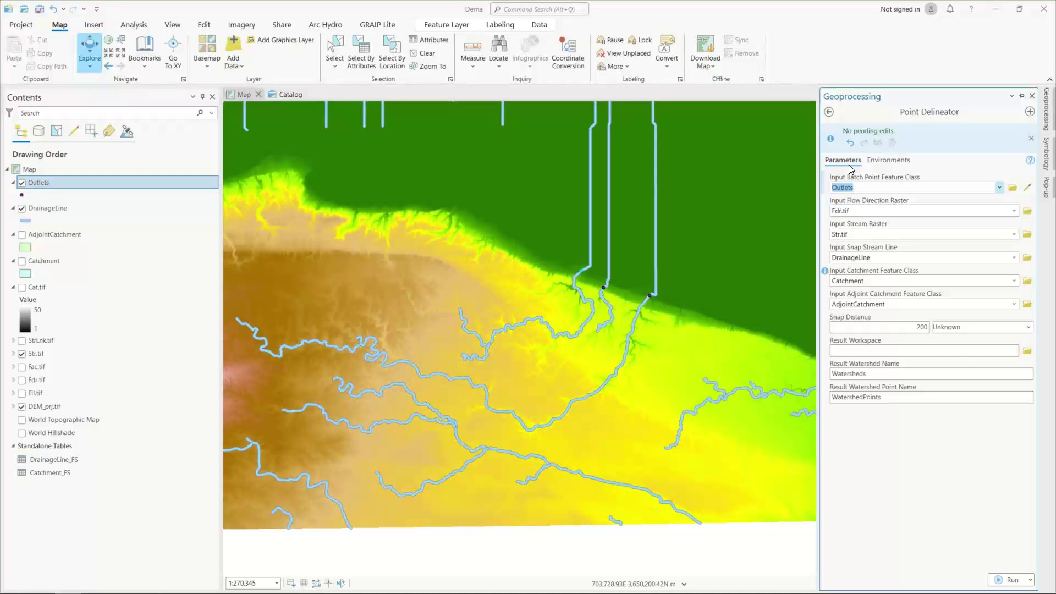
left_click(1012, 580)
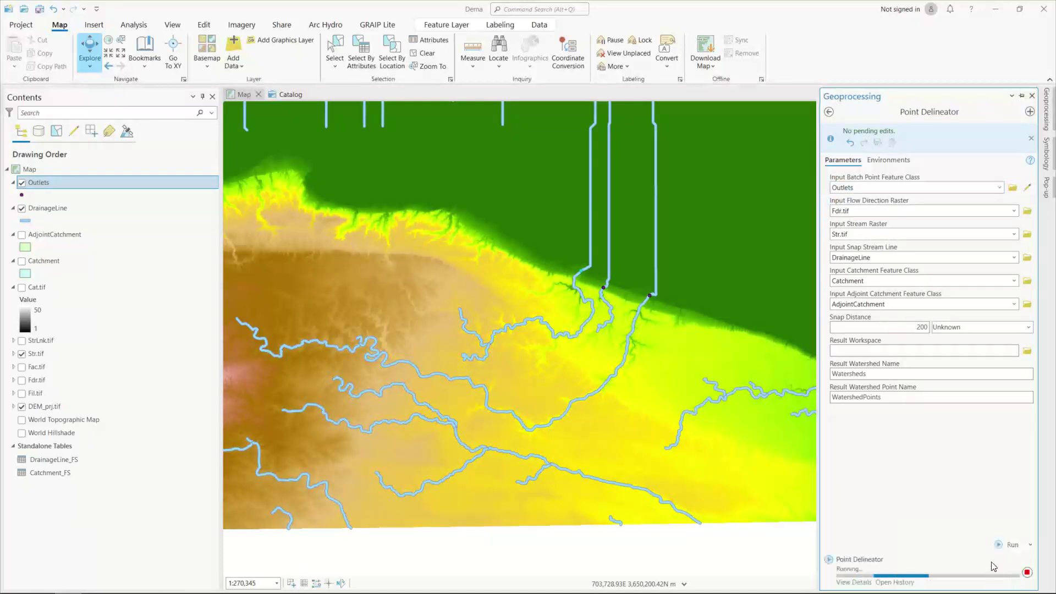
scroll(539, 288, "down", 4)
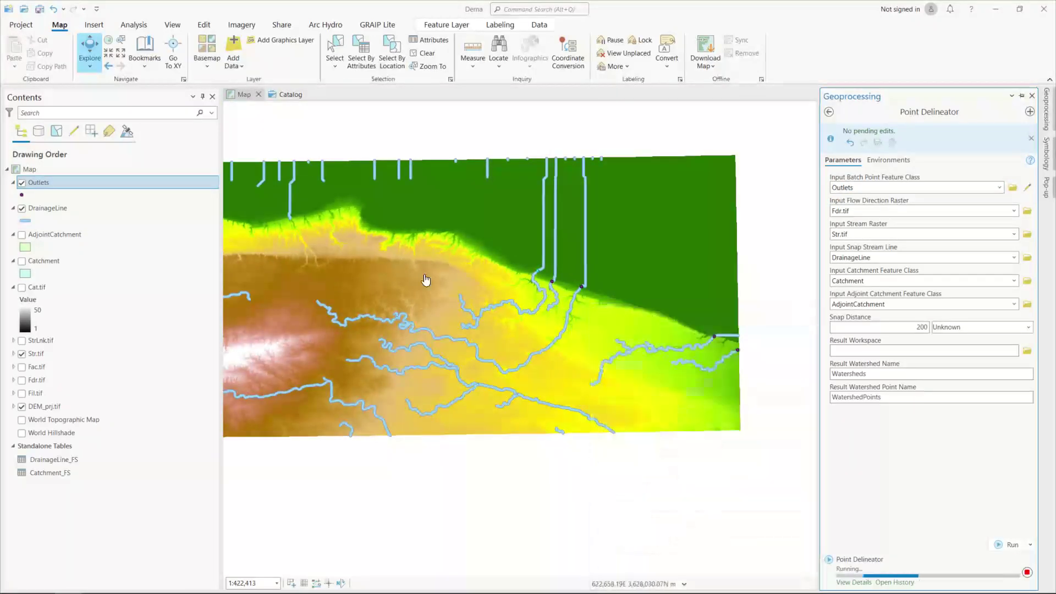
scroll(546, 305, "up", 4)
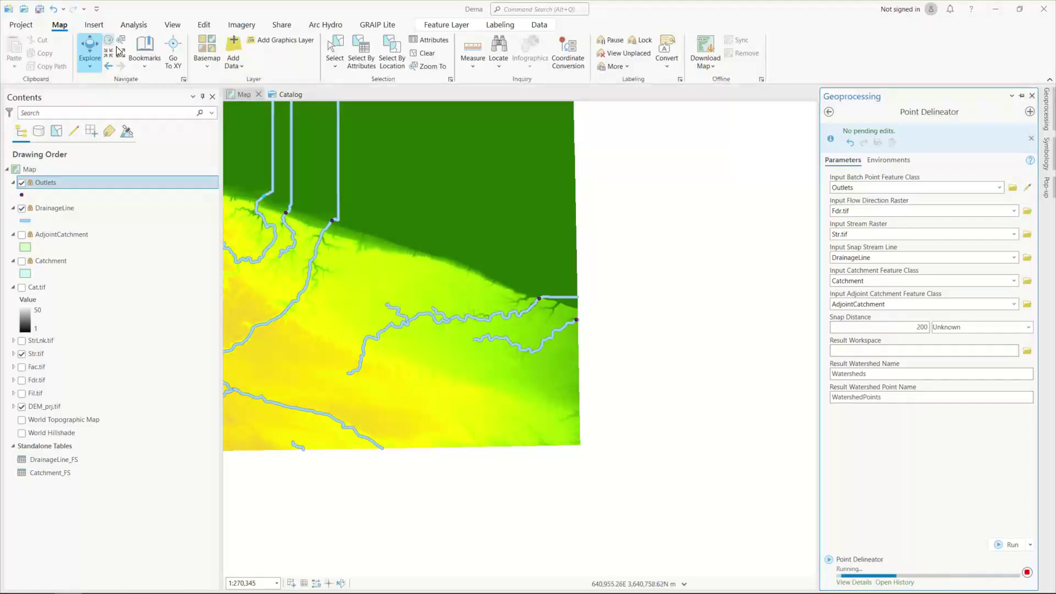
Clear the feature selection on the map and return to the Explore tool.
left_click(89, 66)
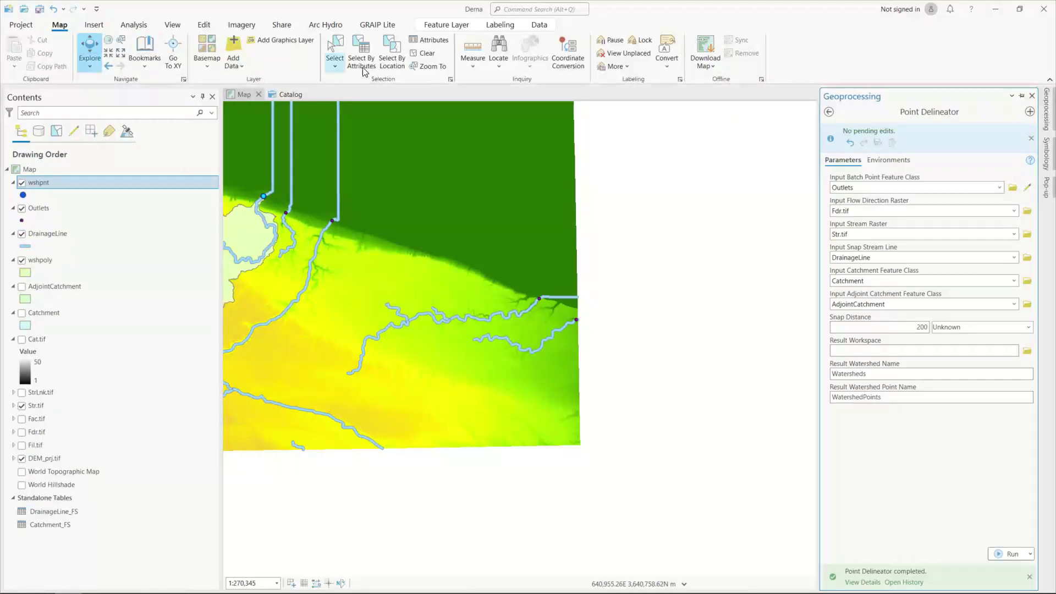
left_click(337, 65)
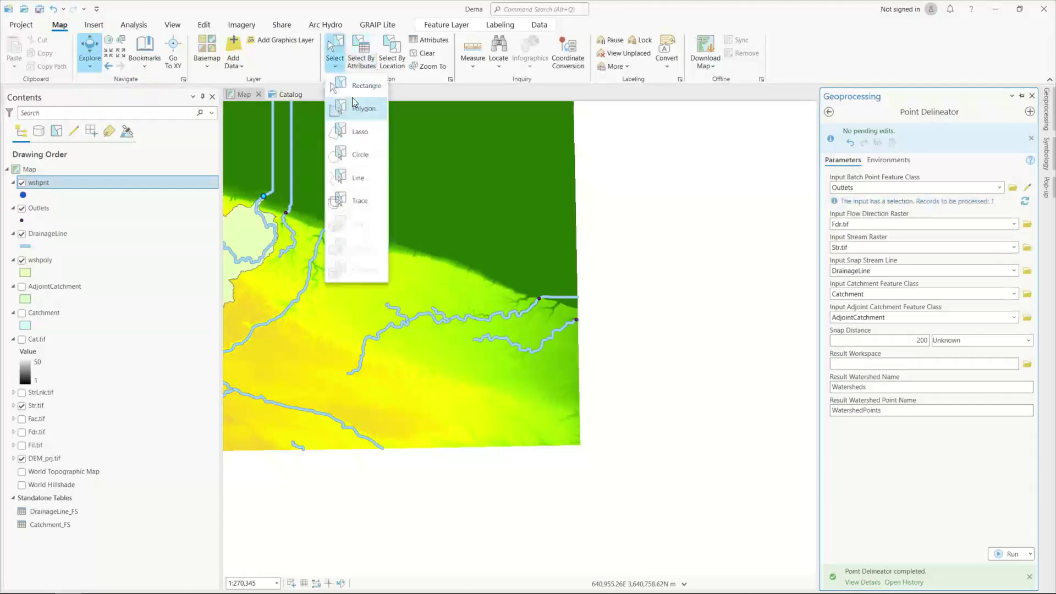
left_click(346, 73)
left_click(419, 66)
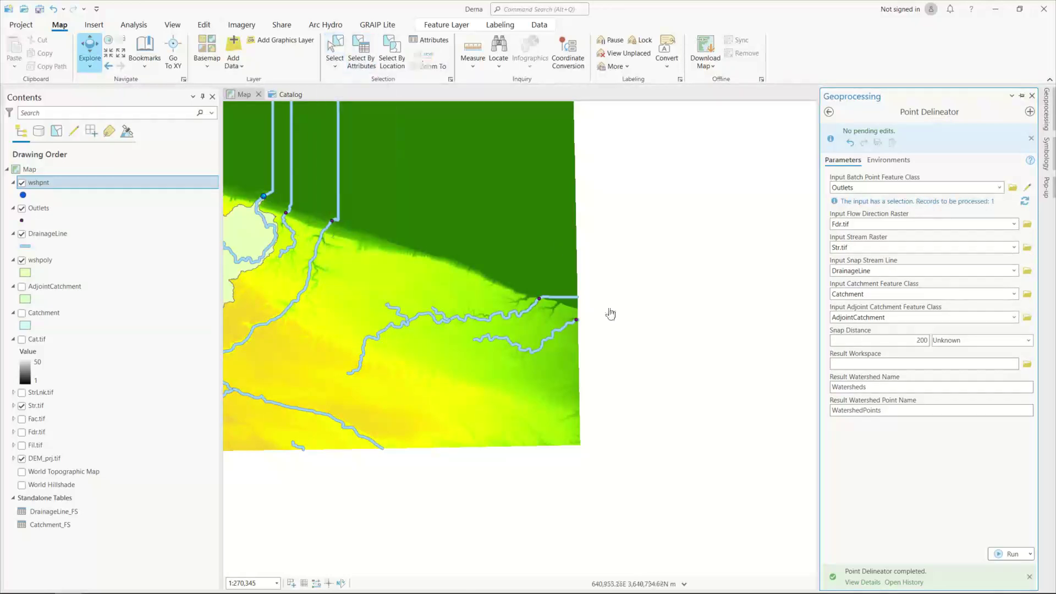
Check the data source of the wshpnt layer in its layer properties, leaving the properties unchanged.
scroll(399, 243, "up", 3)
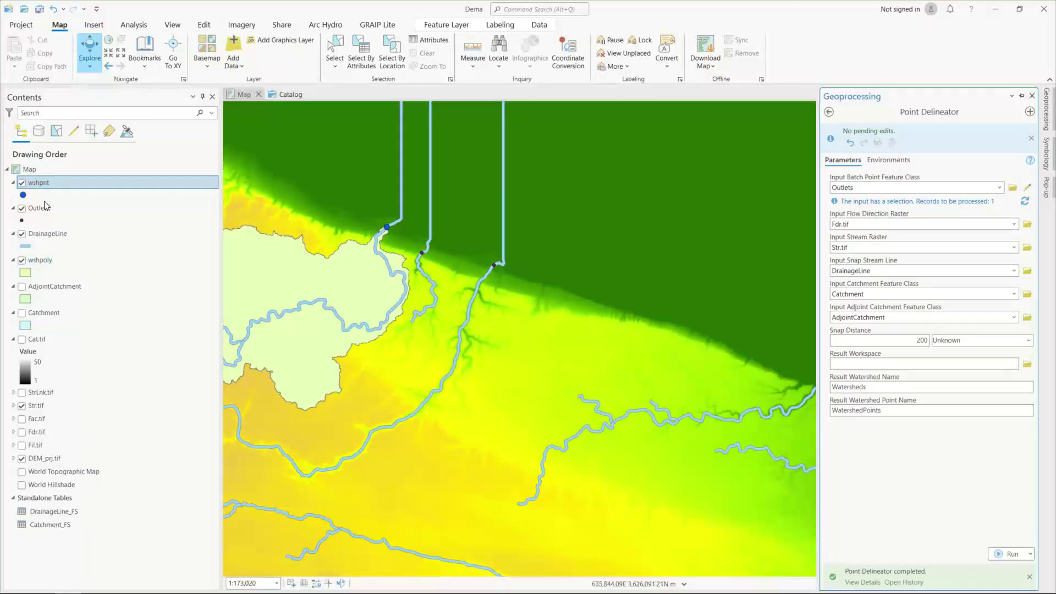
left_click(31, 185)
double_click(31, 185)
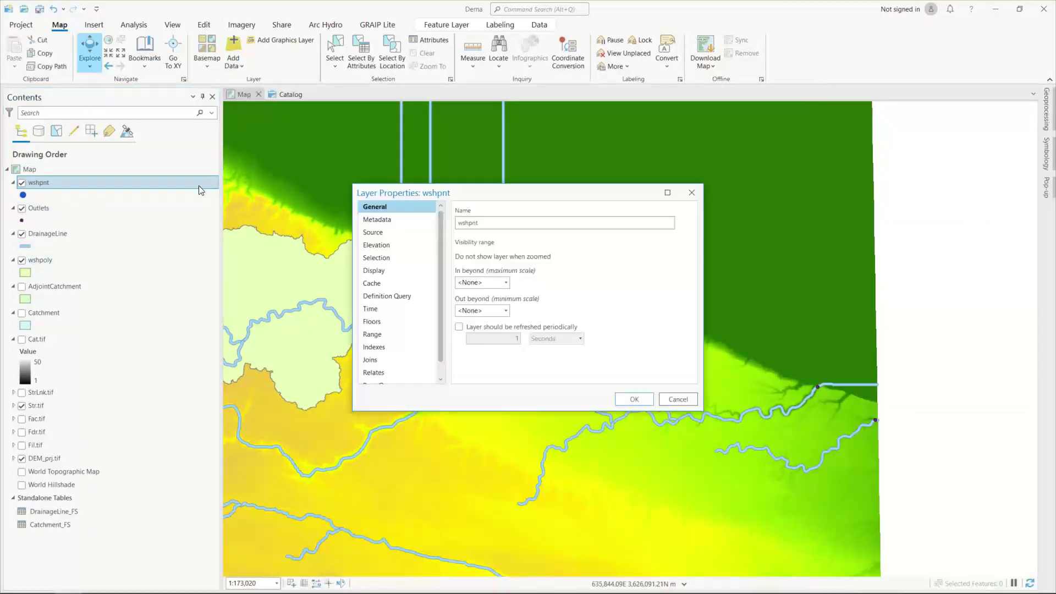
left_click(385, 232)
left_click(490, 230)
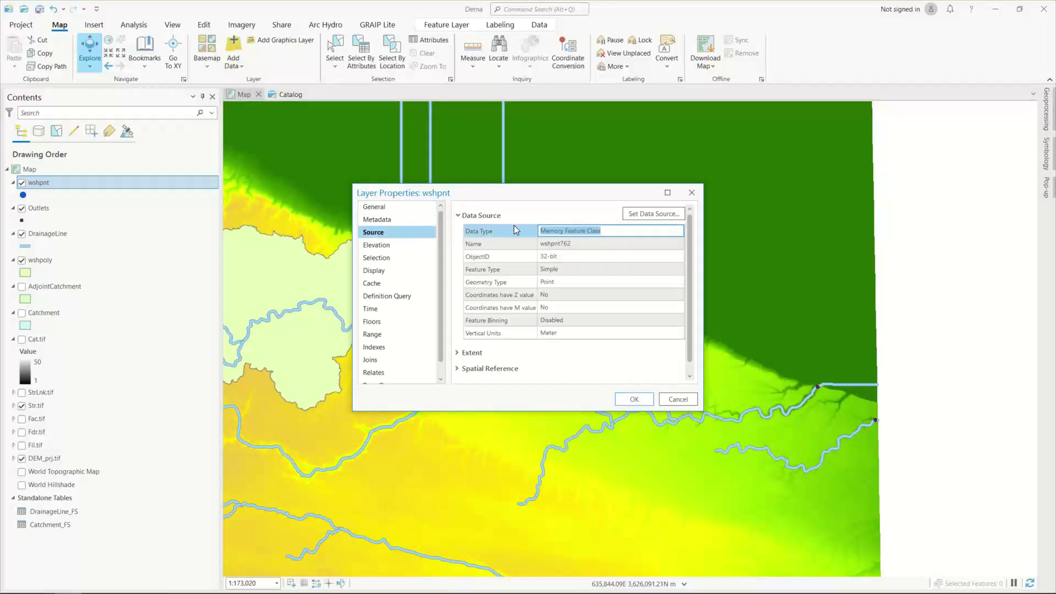
left_click(678, 399)
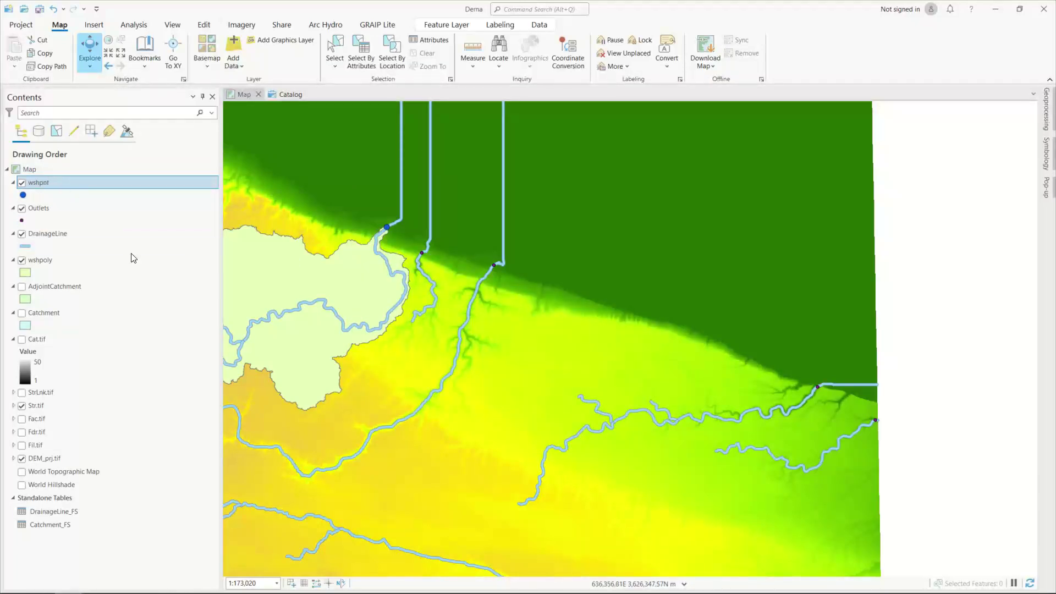
Toggle the wshpoly layer's visibility off and on to inspect the extent of the delineated watershed.
left_click(40, 265)
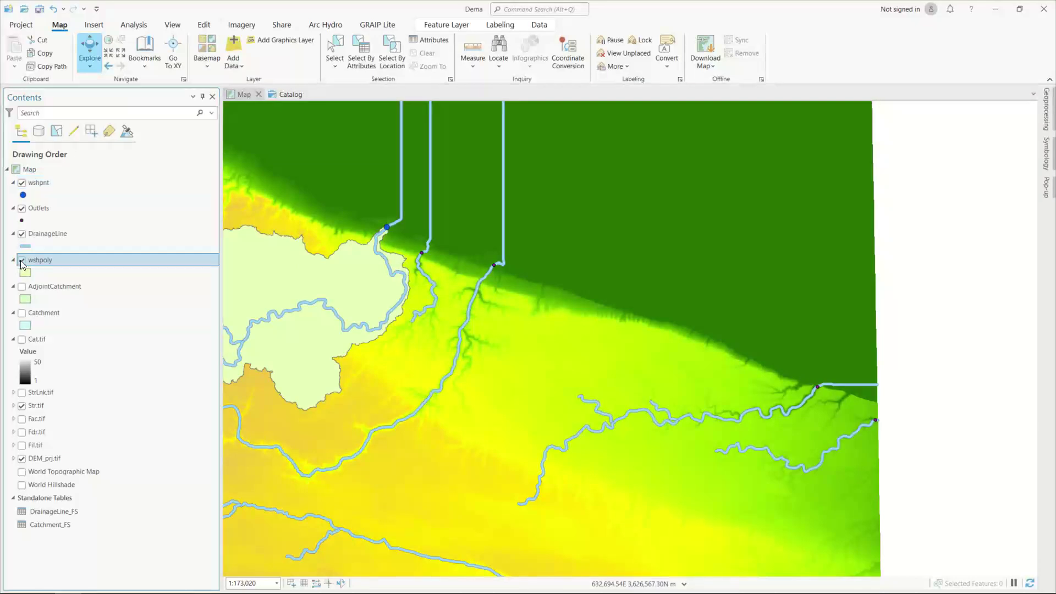
left_click(22, 260)
left_click(22, 260)
scroll(693, 274, "down", 3)
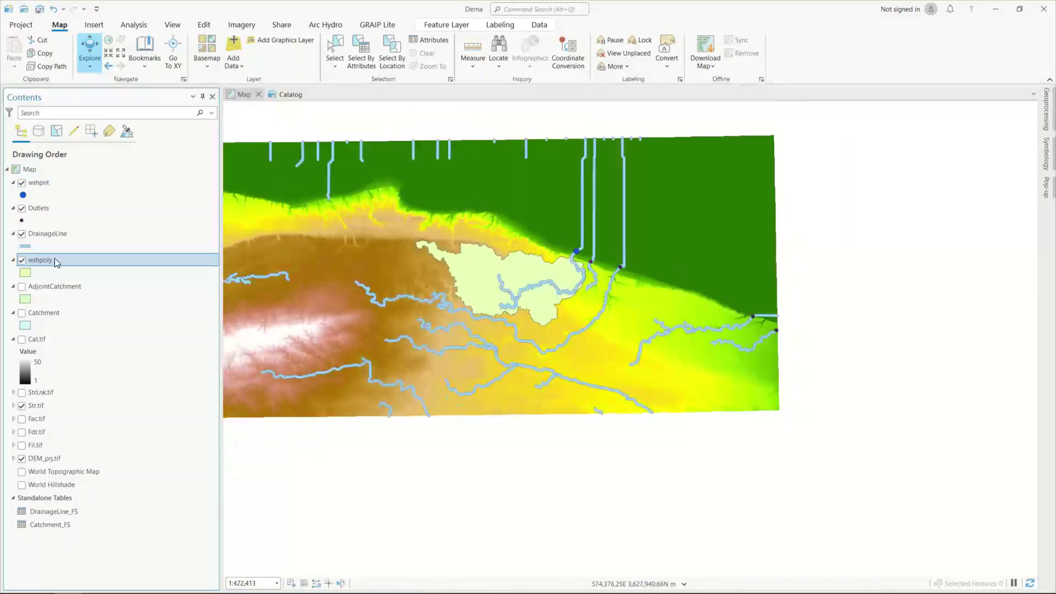
Remove the wshpnt and wshpoly result layers from the map.
left_click(38, 182, "ctrl")
right_click(34, 181)
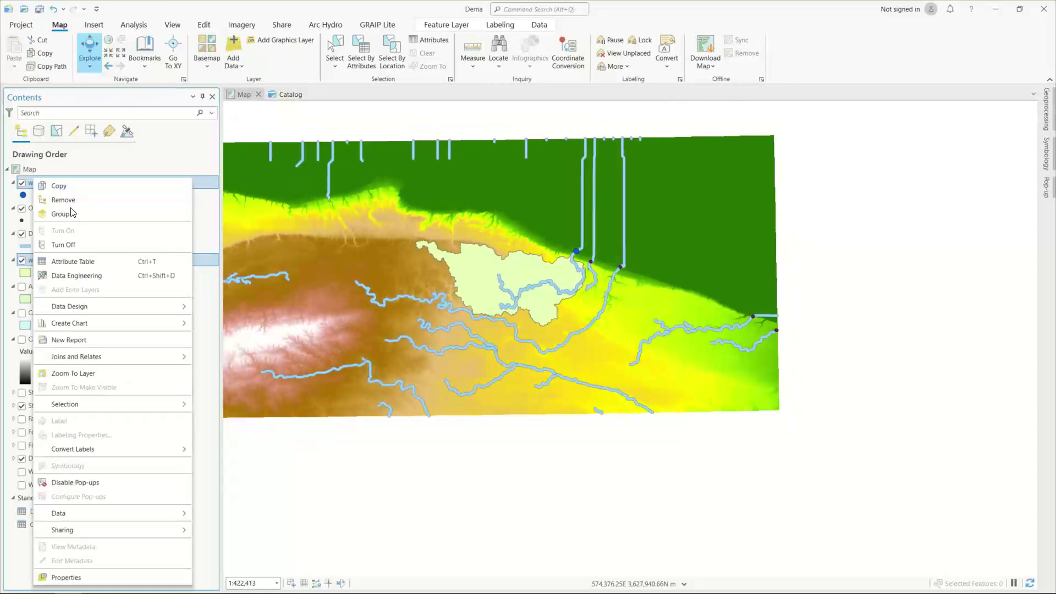
left_click(63, 200)
Rerun Point Delineator on the Outlets layer with the existing parameters, and remove the resulting wshpnt and wshpoly layers from the map.
scroll(680, 275, "up", 3)
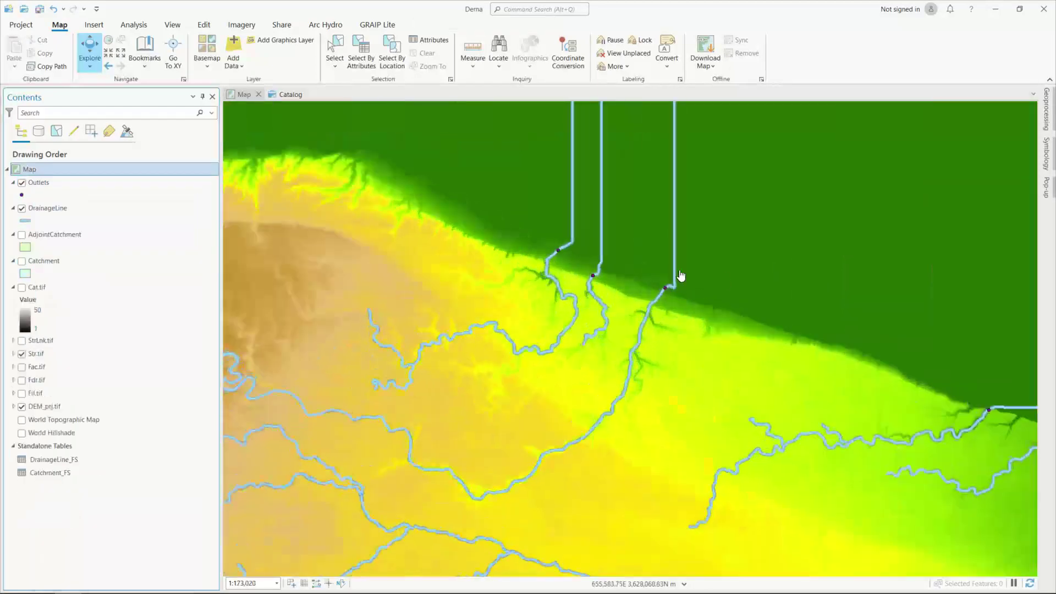
scroll(681, 275, "down", 2)
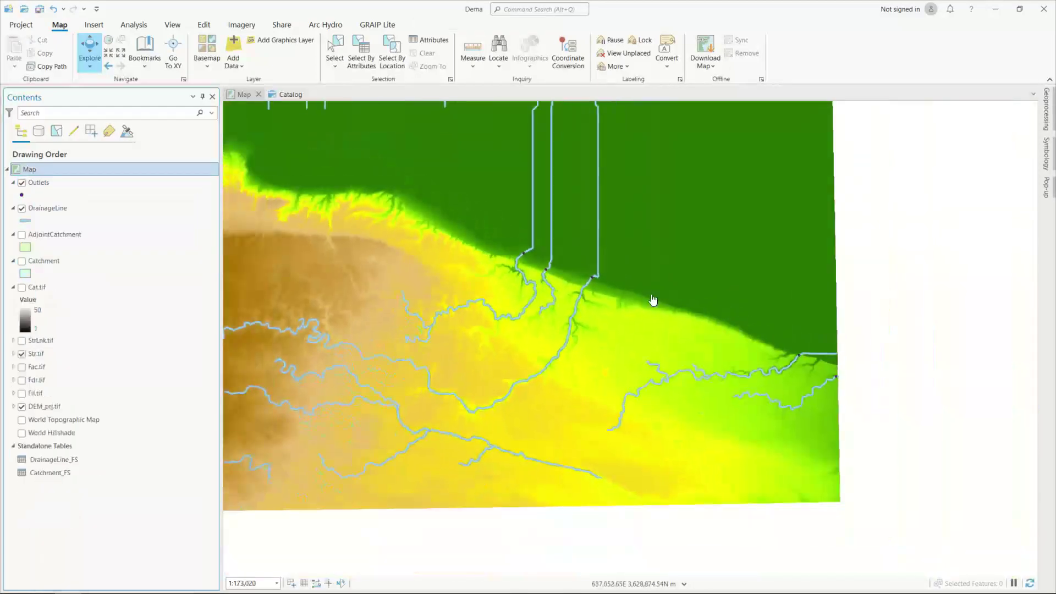
left_click(1047, 120)
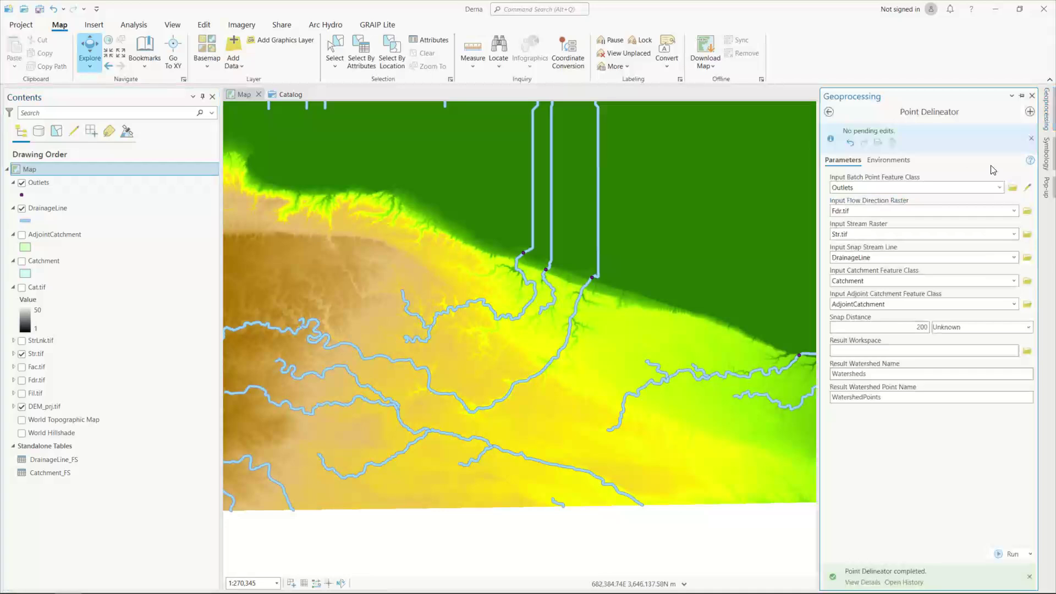
scroll(637, 265, "down", 4)
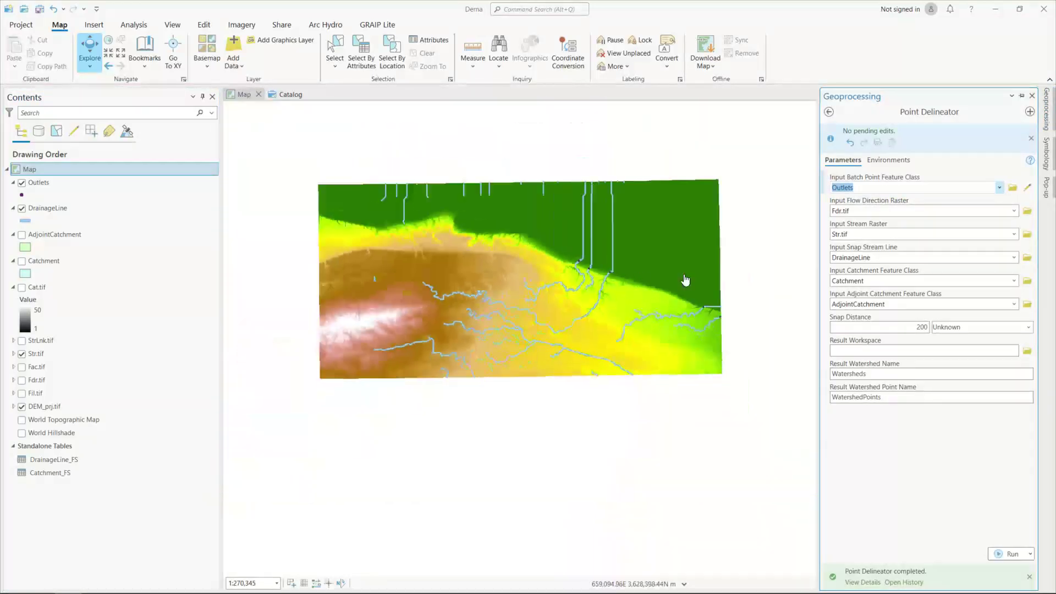
scroll(735, 299, "up", 4)
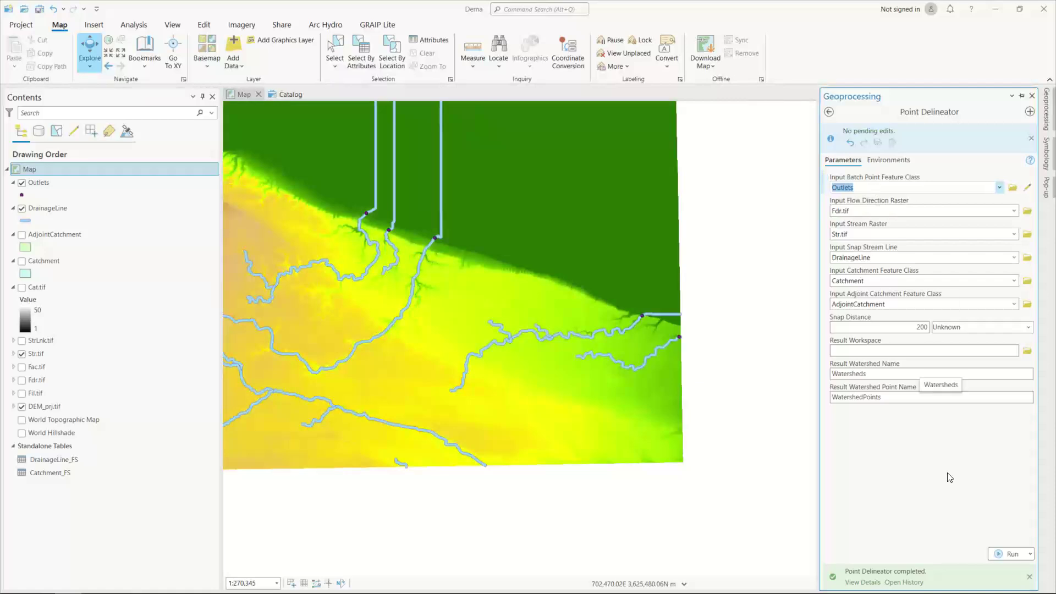
left_click(1001, 553)
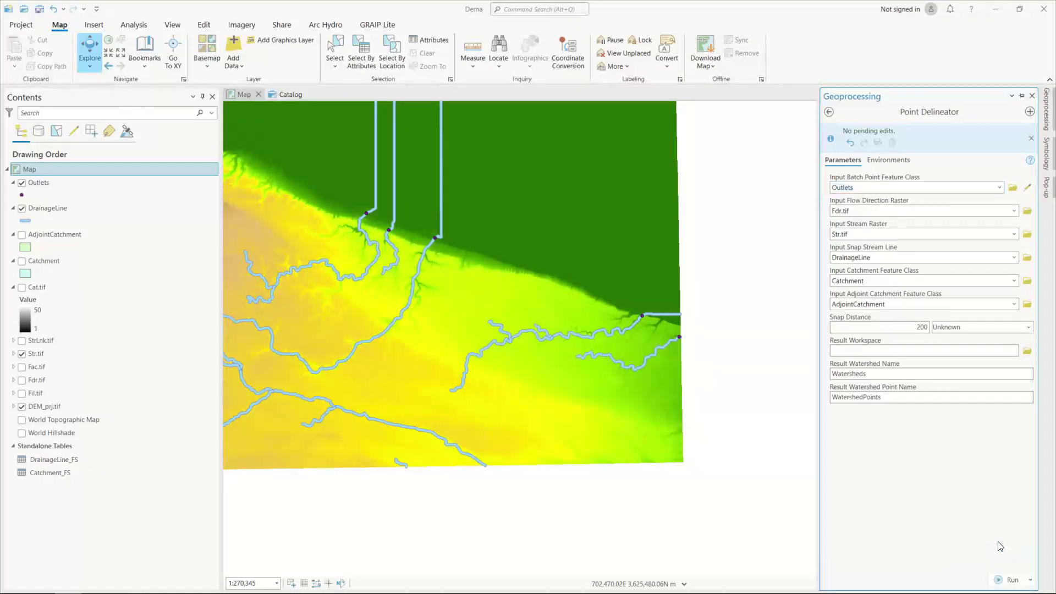
left_click(1011, 581)
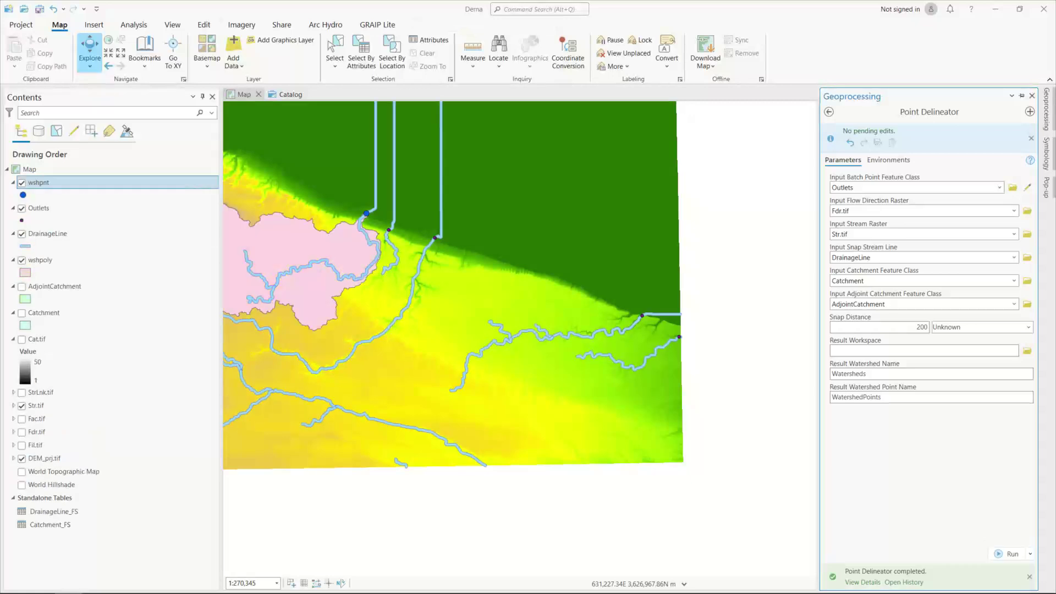
right_click(48, 260)
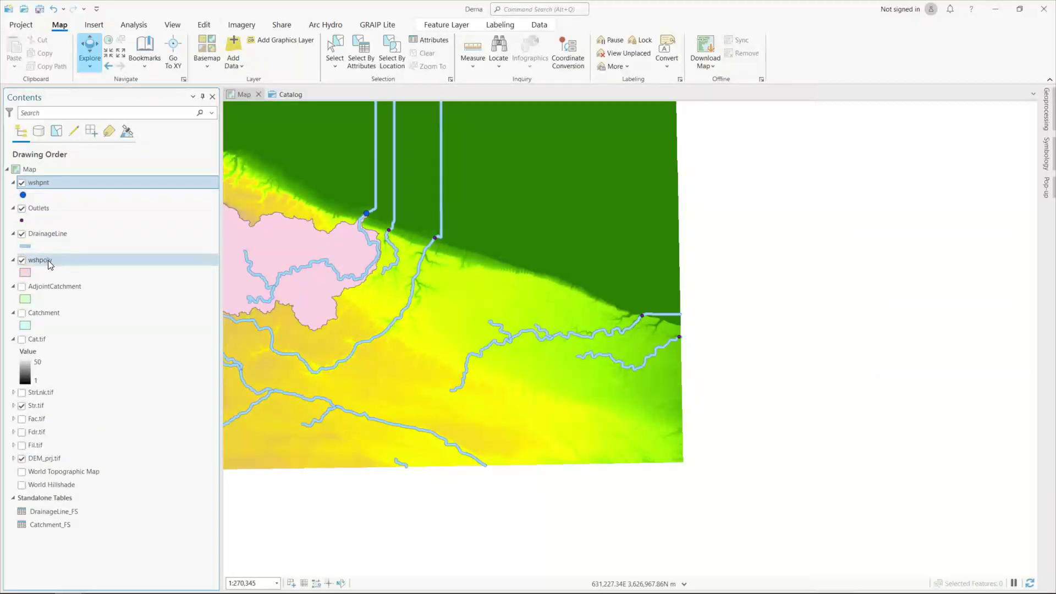
left_click(78, 199)
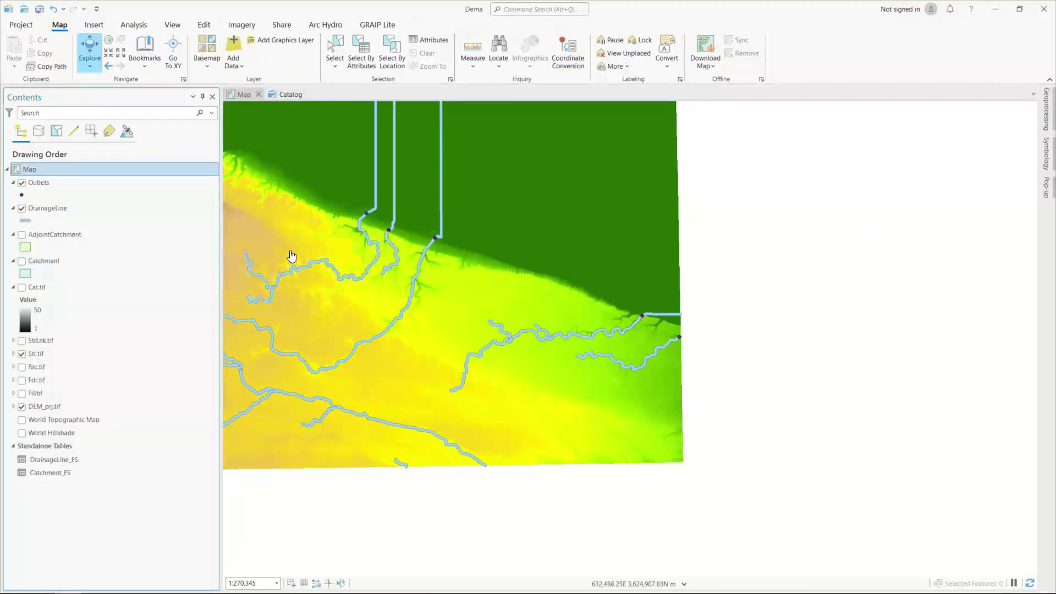
Leave Point Delineator and open the Snap Pour Point tool from the Hydrology toolset of Spatial Analyst Tools.
left_click(1045, 110)
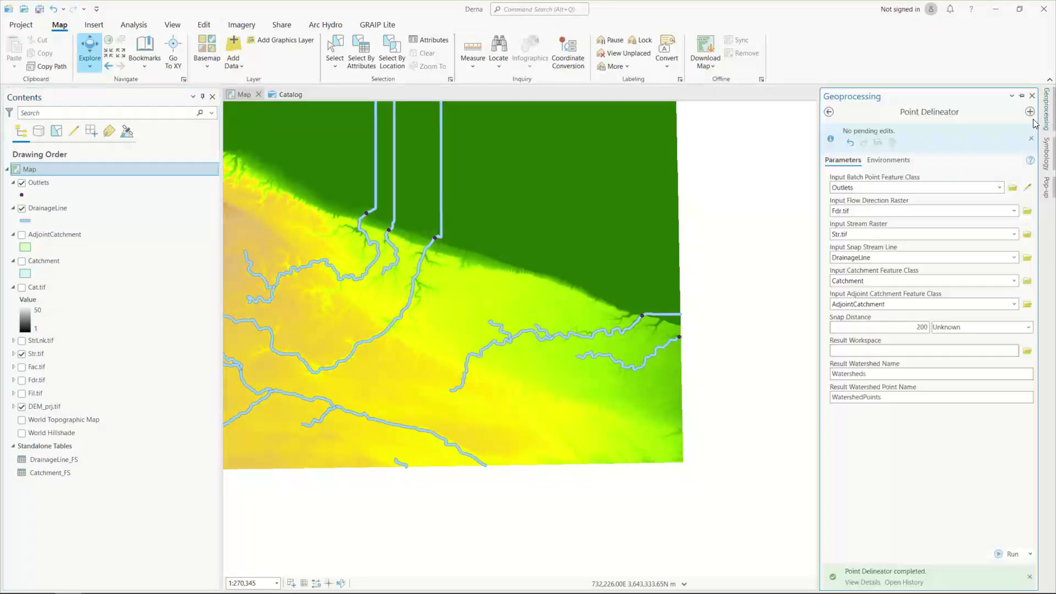
left_click(829, 112)
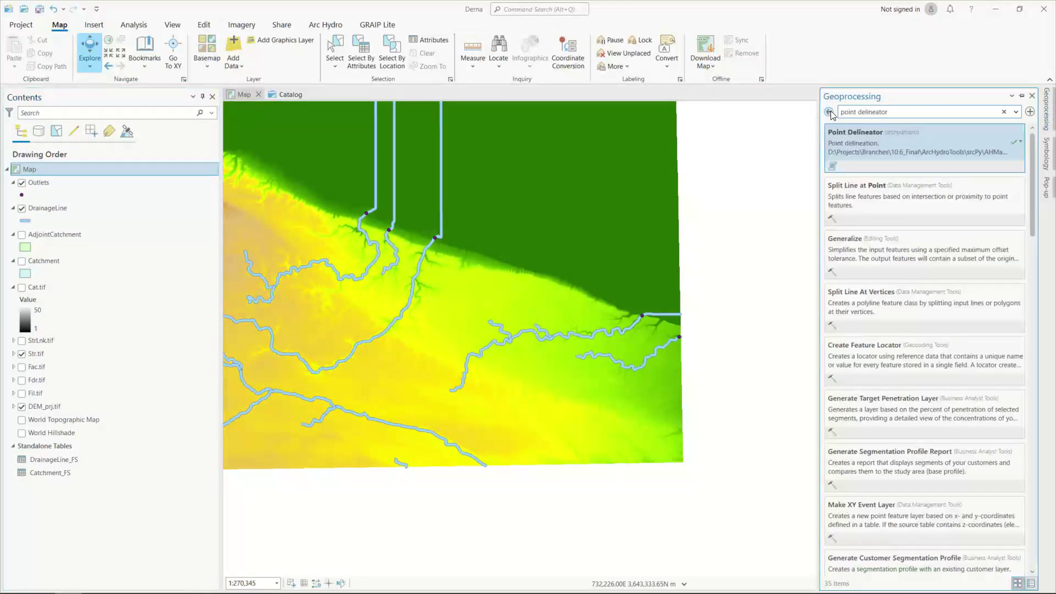
left_click(830, 112)
scroll(870, 345, "down", 10)
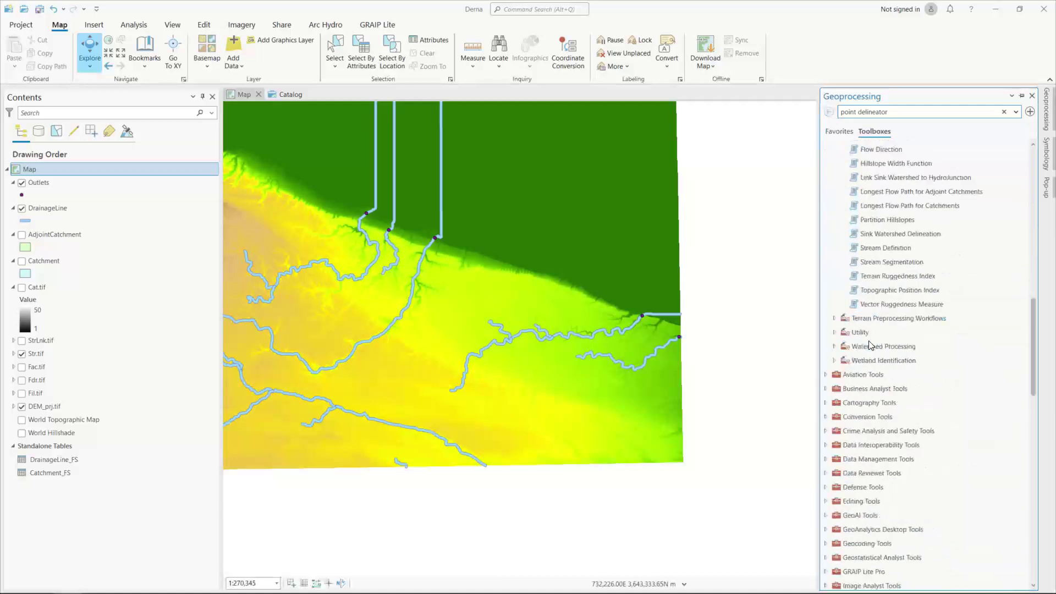
scroll(871, 345, "down", 5)
left_click(871, 419)
scroll(872, 420, "down", 2)
left_click(867, 448)
scroll(862, 419, "down", 2)
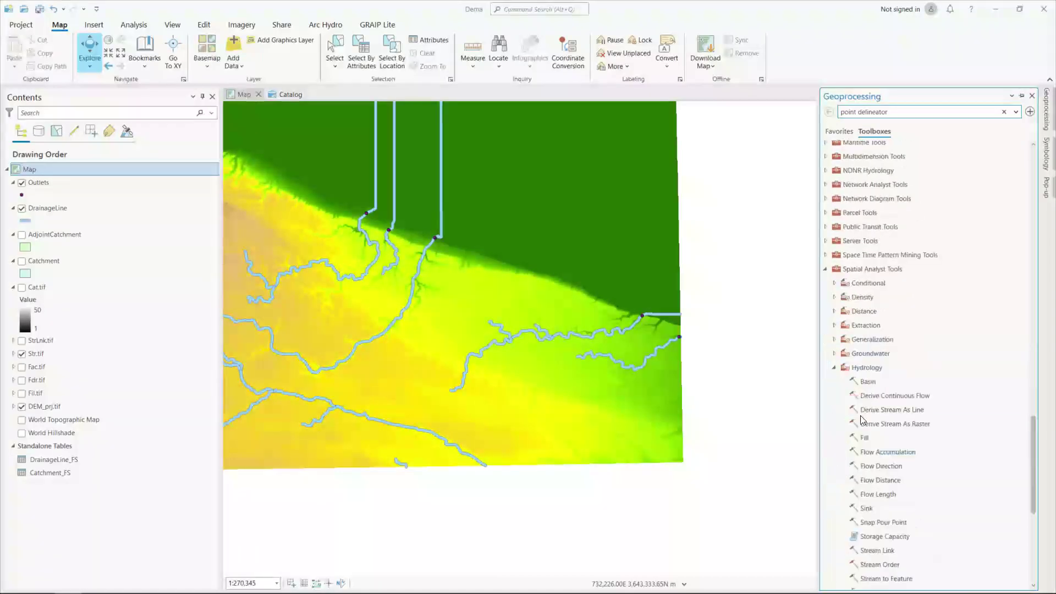
scroll(862, 420, "down", 3)
double_click(881, 414)
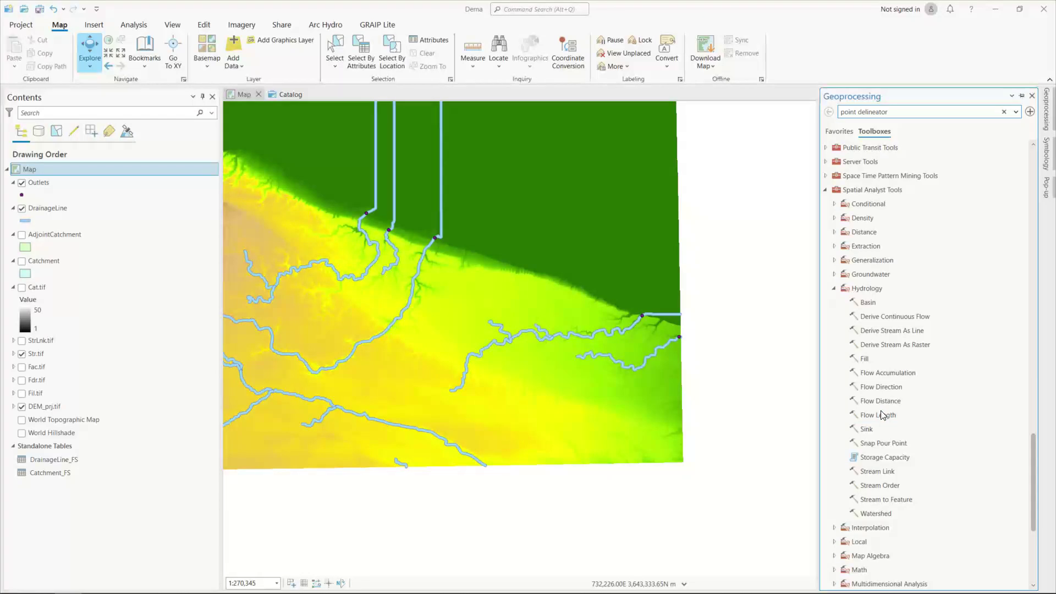
double_click(886, 439)
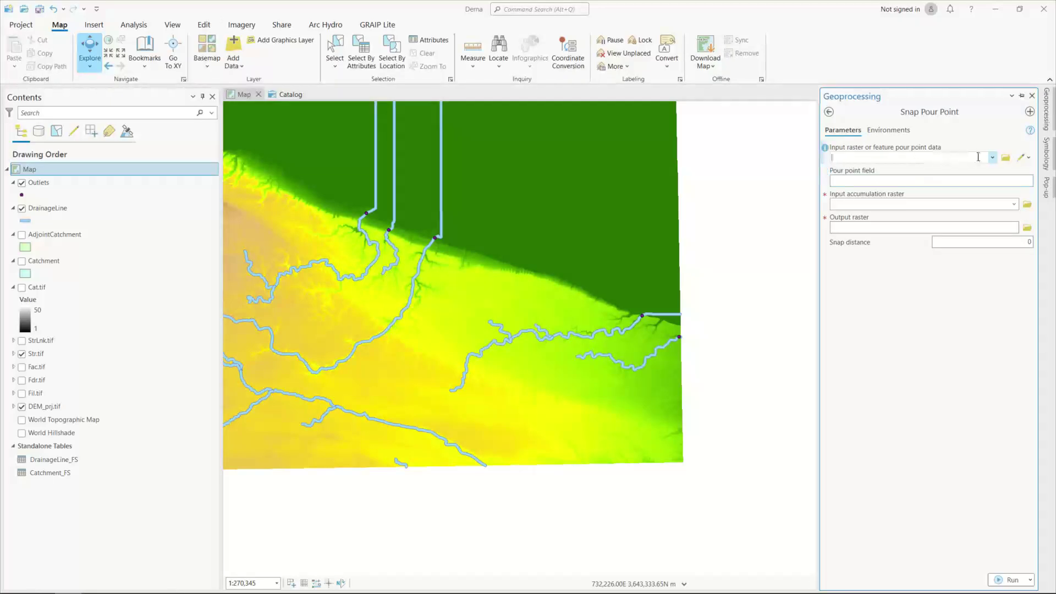
Set Outlets as the input pour point data for Snap Pour Point, with OBJECTID as the pour point field.
left_click(993, 157)
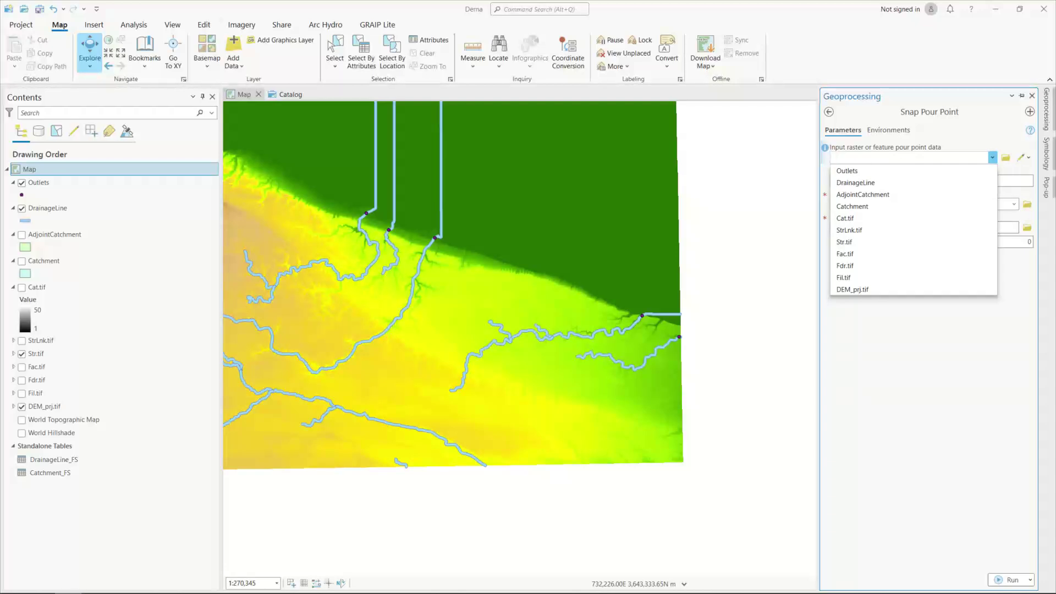
key("Escape")
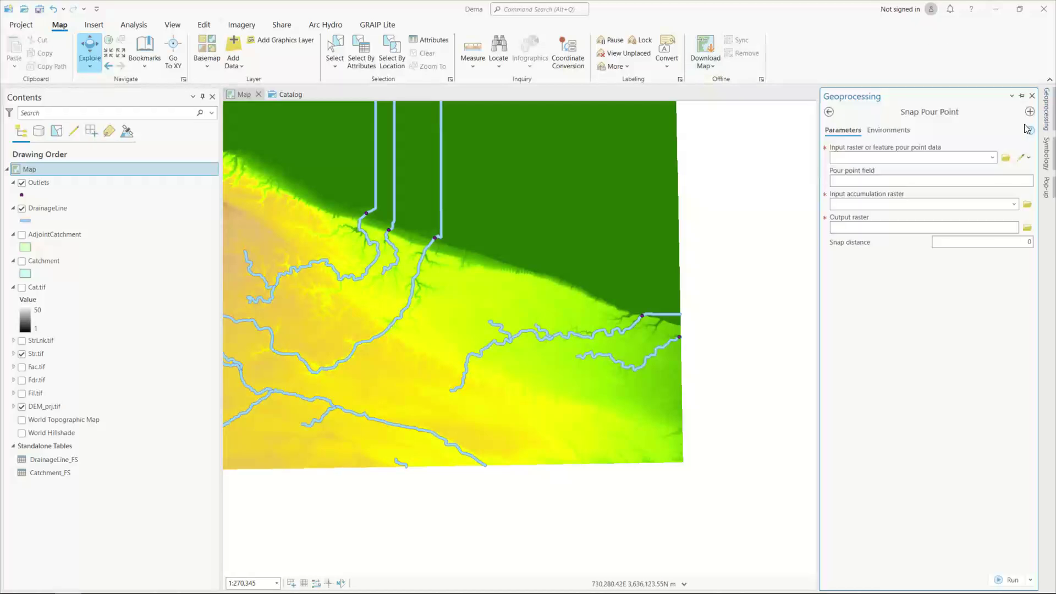
left_click(993, 158)
left_click(850, 168)
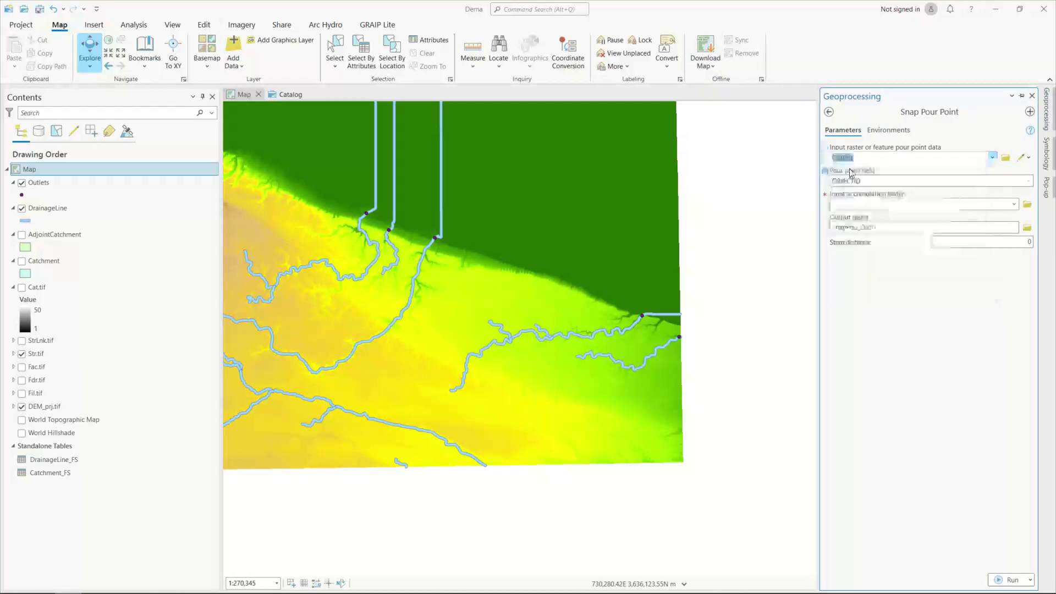
left_click(1029, 182)
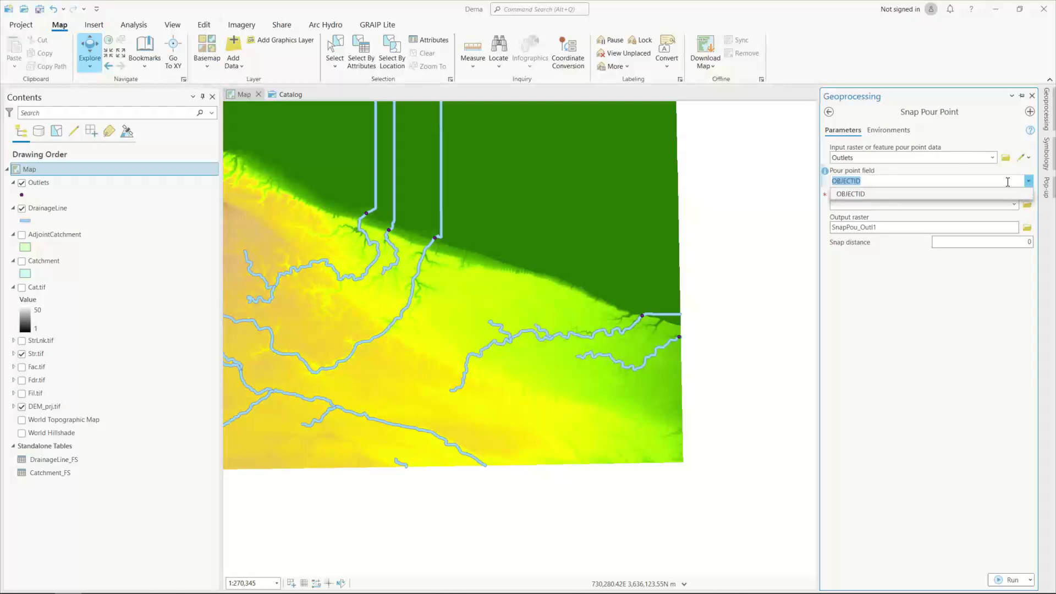
left_click(850, 194)
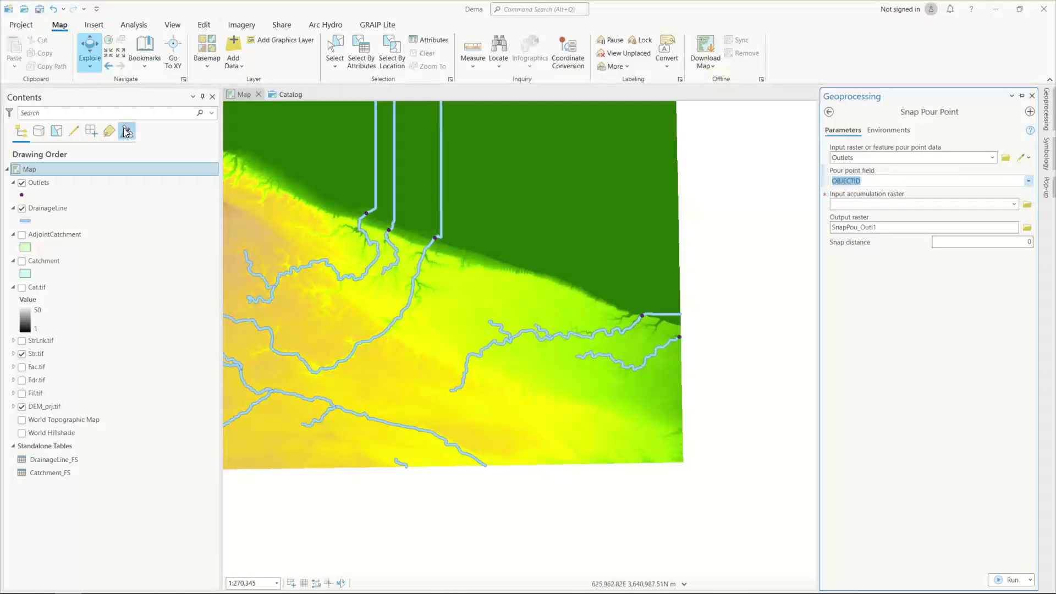
Open the Outlets attribute table and enter Pt_01 as the Name of the point with OBJECTID 1.
right_click(36, 183)
left_click(60, 189)
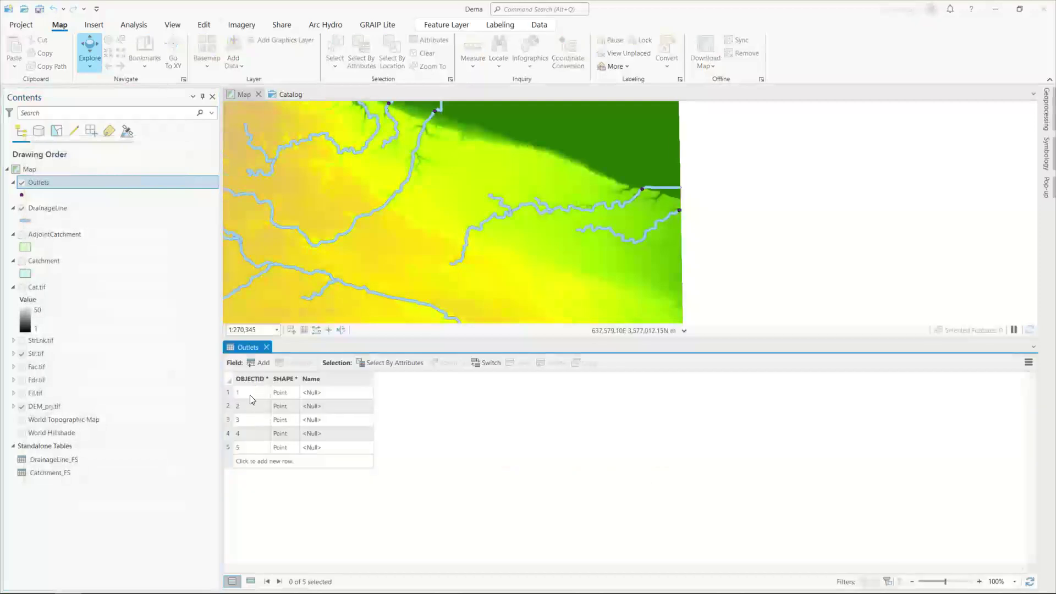
left_click(312, 392)
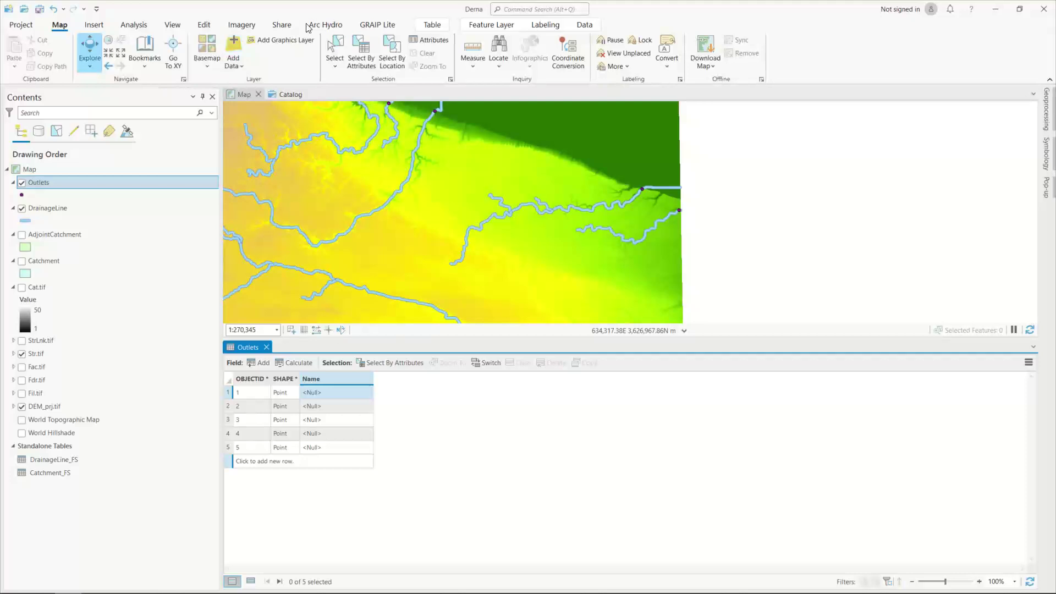
left_click(204, 24)
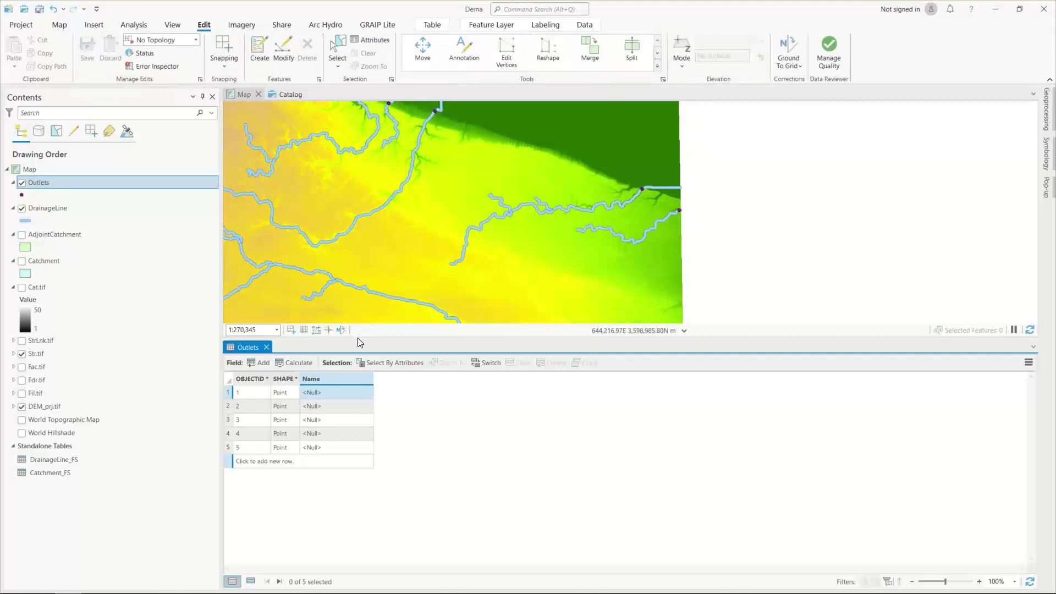
left_click(338, 395)
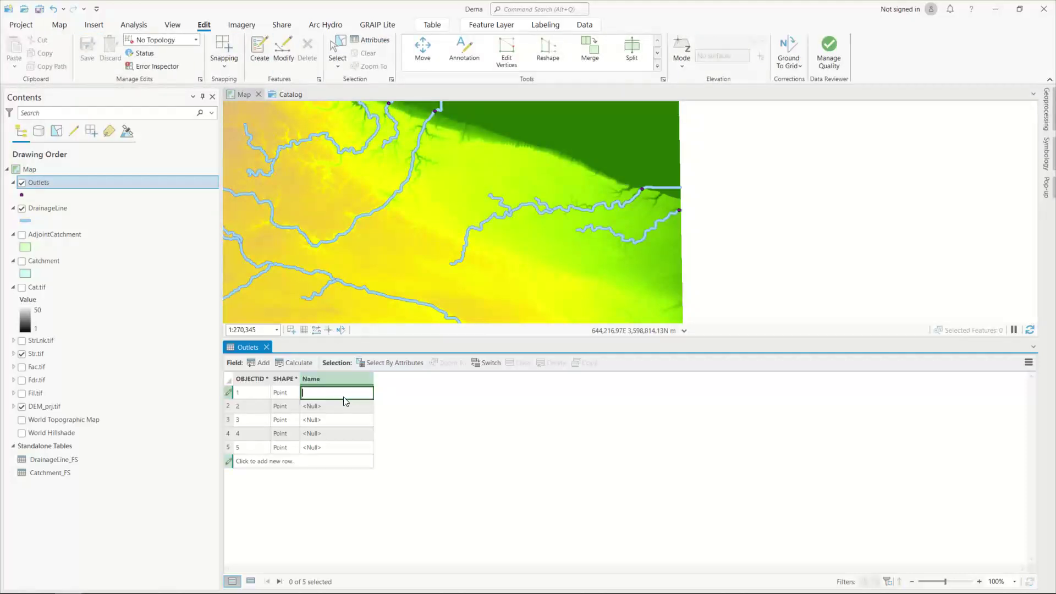
type("R")
left_click(314, 393)
type("1")
Fill the Name field of the outlets with OBJECTID 2 to 5 with Pt_02, Pt_03, Pt_04 and Pt_05.
left_click(339, 408)
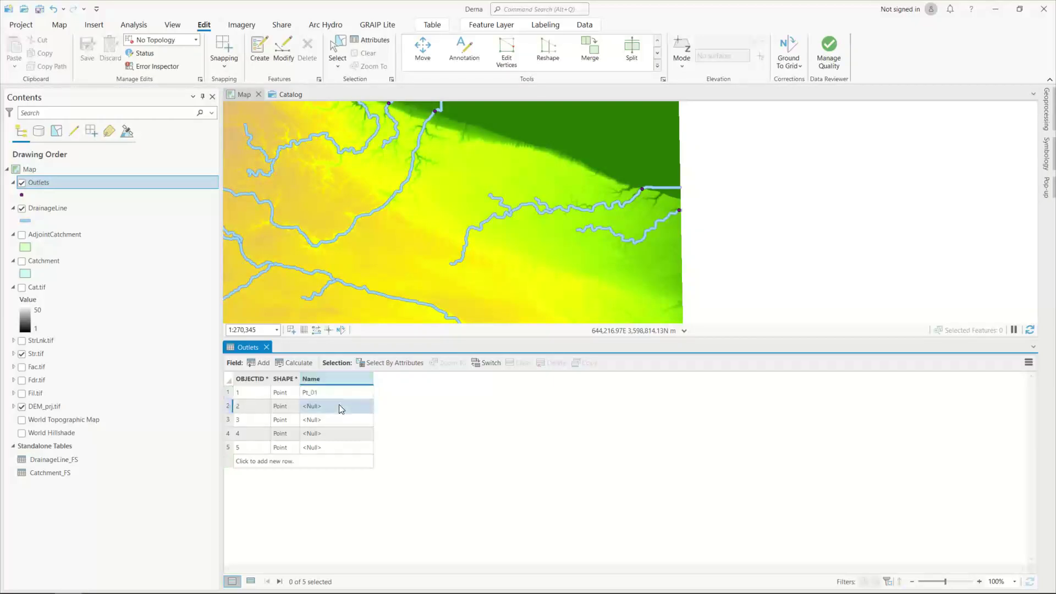
type("Pt_02")
key("Return")
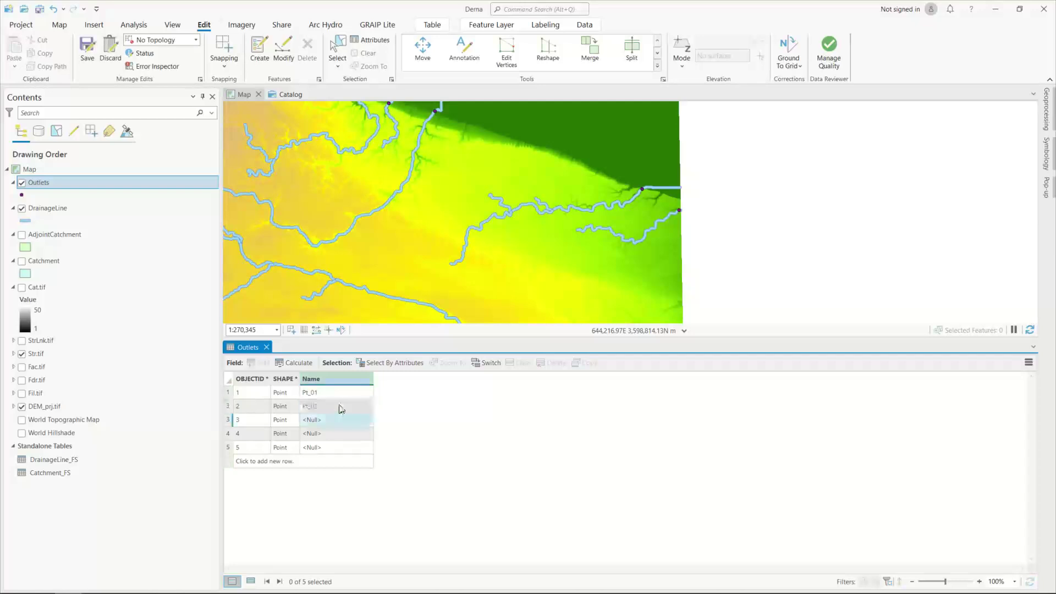
left_click(331, 416)
type("Pt_02")
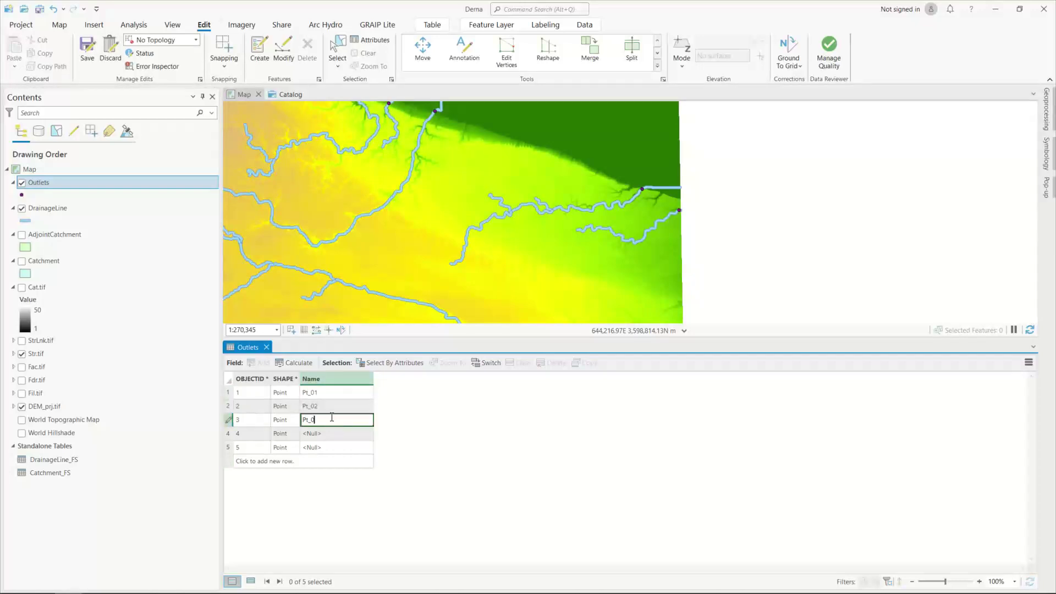
key("Return")
left_click(324, 434)
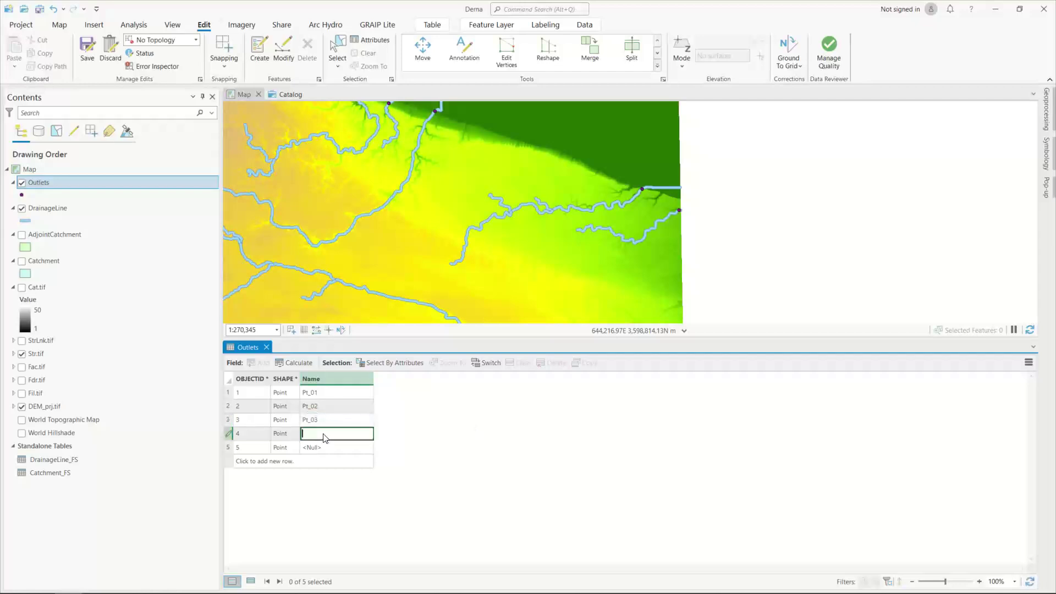
type("Pt_04")
left_click(309, 447)
type("Pt_")
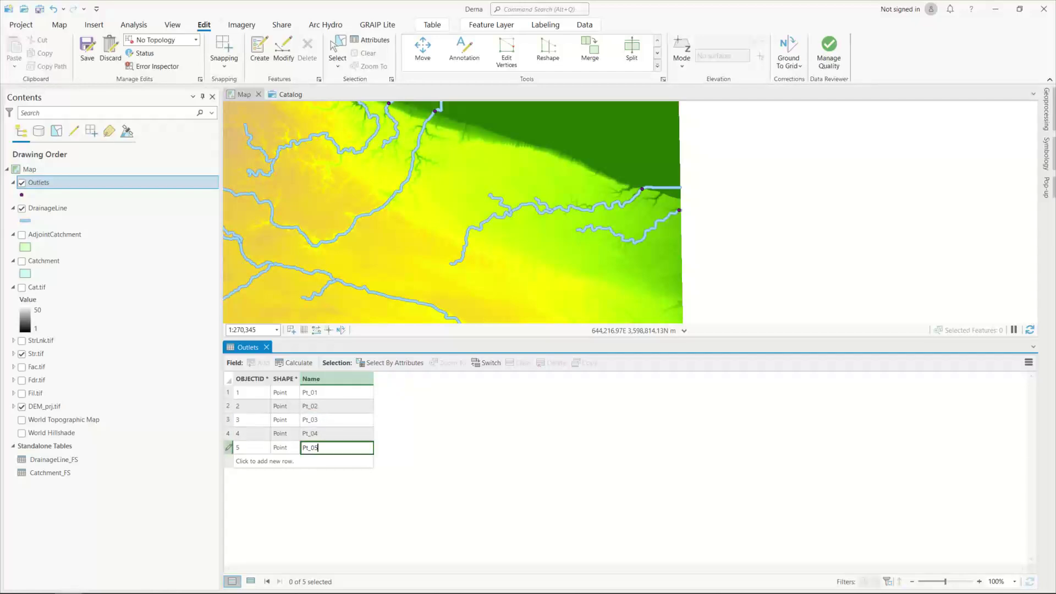
right_click(325, 379)
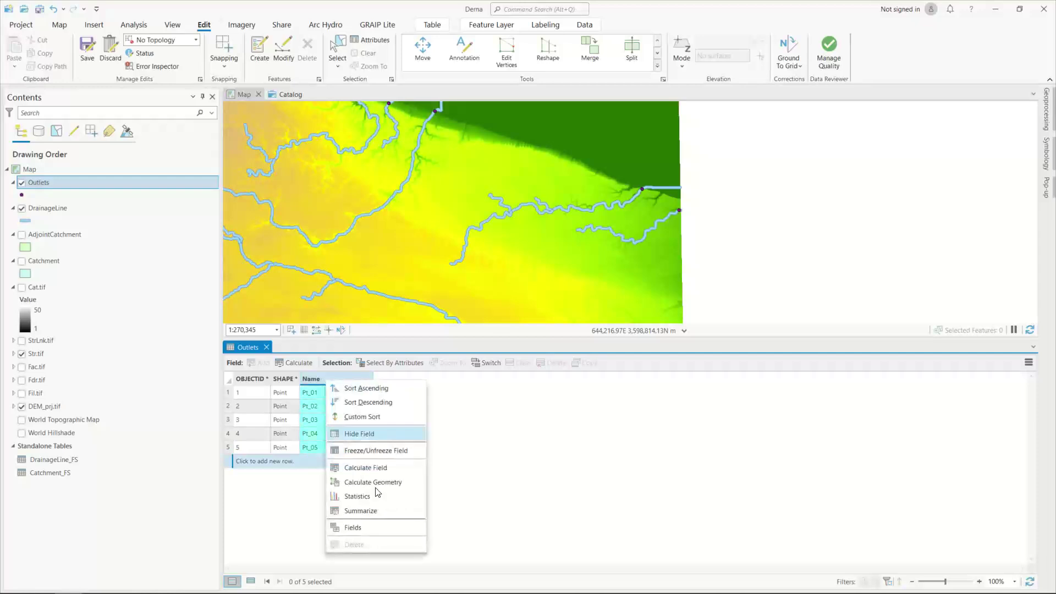
left_click(369, 468)
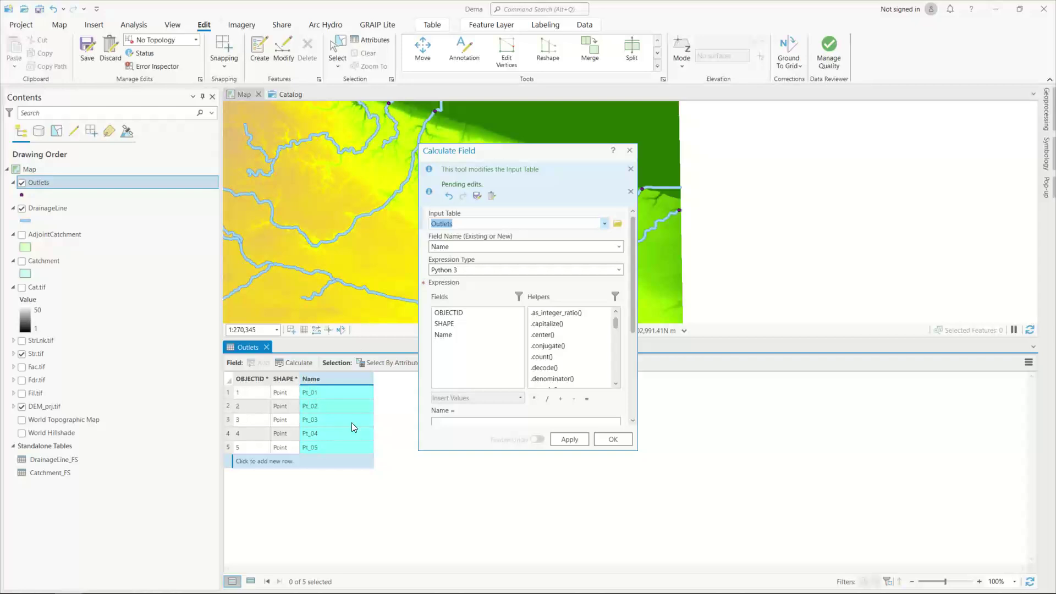
left_click(611, 438)
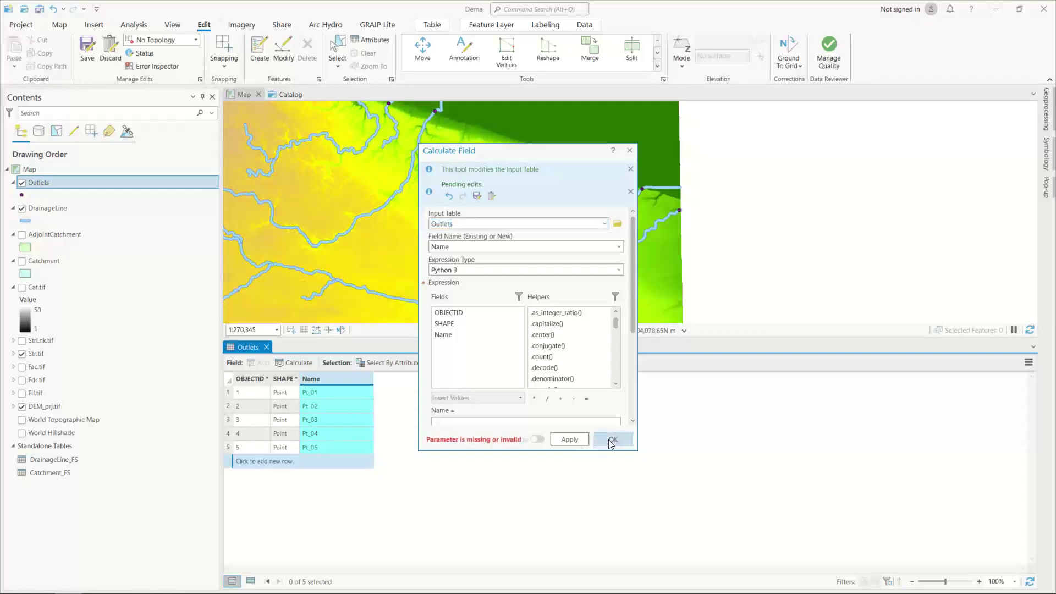
left_click(629, 150)
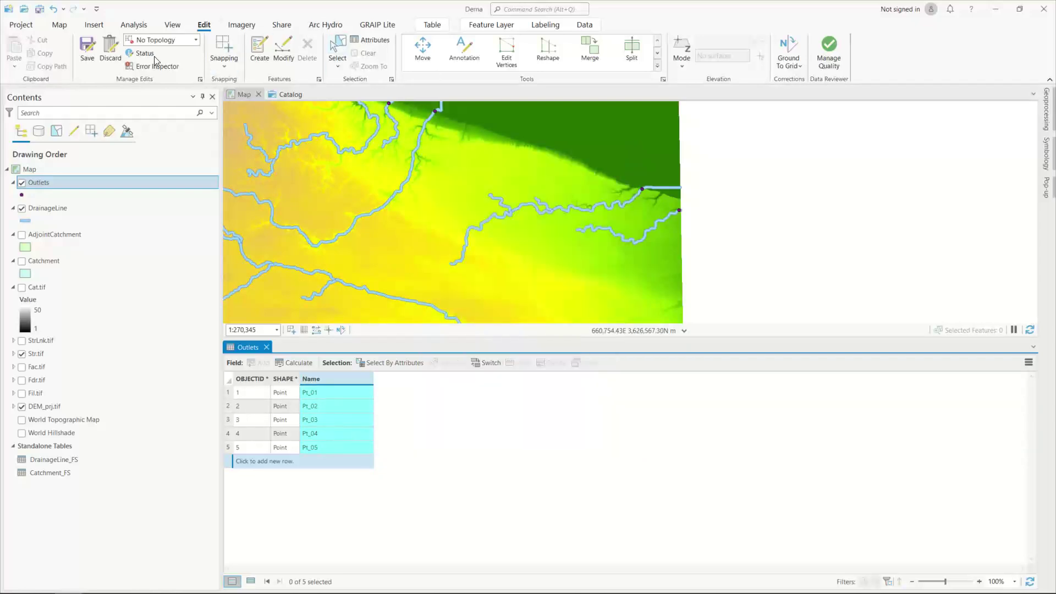
Save the pending edits to the Outlets layer and clear the Name column highlight in its attribute table.
left_click(95, 57)
left_click(535, 320)
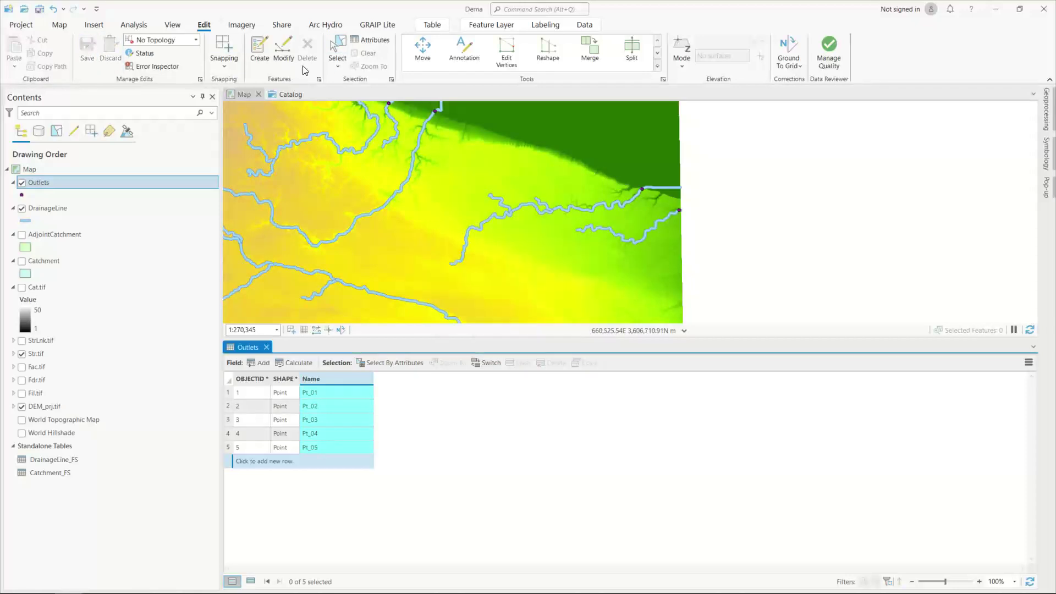
left_click(333, 67)
left_click(332, 86)
left_click(59, 26)
left_click(347, 425)
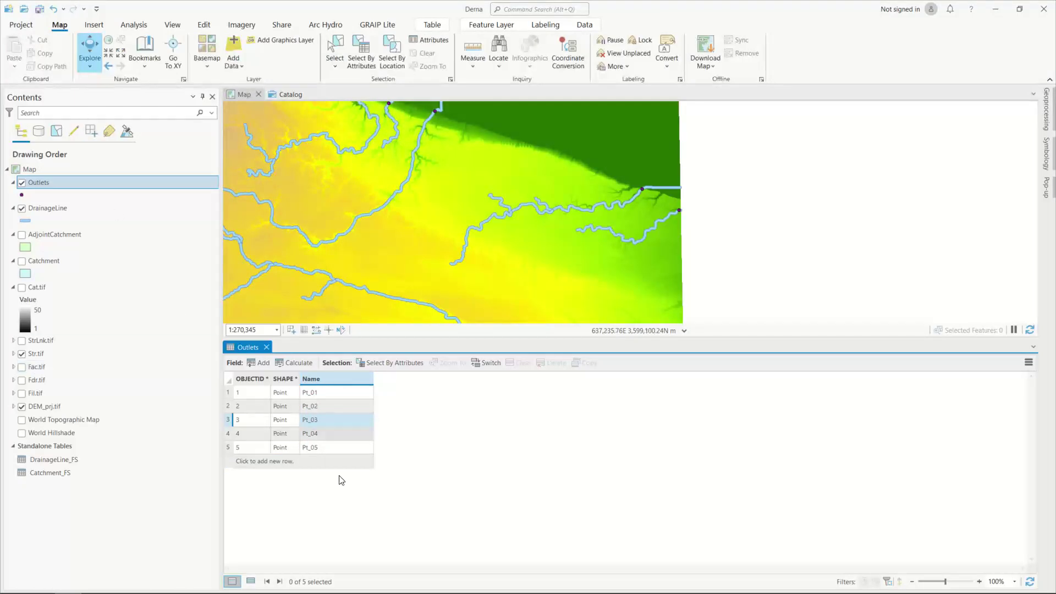
Close the Outlets attribute table and, in Snap Pour Point, keep OBJECTID as the pour point field and use Fac.tif as the accumulation raster.
left_click(267, 347)
left_click(1047, 109)
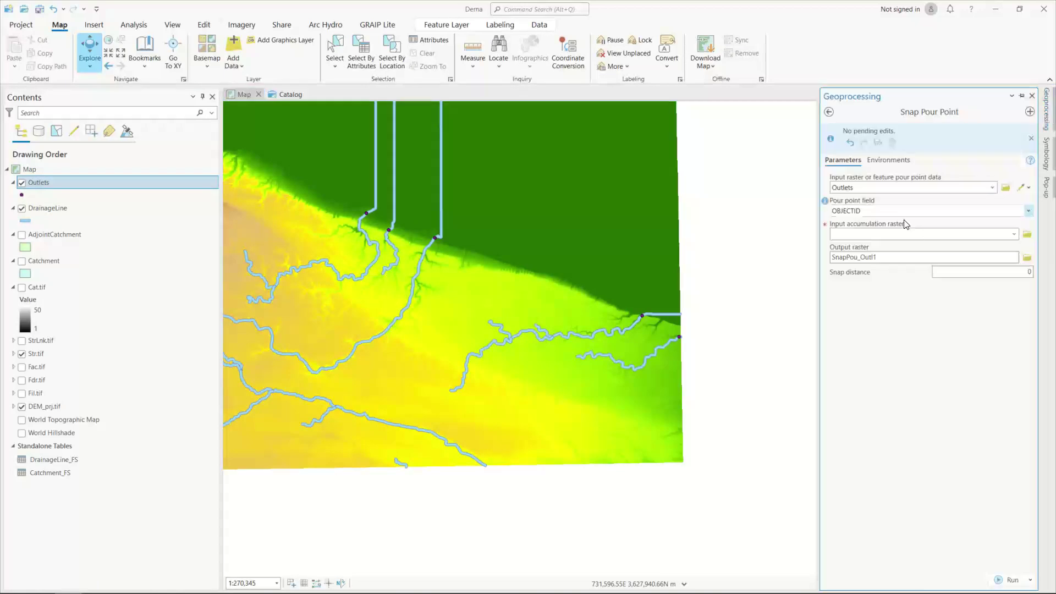
left_click(935, 211)
left_click(861, 229)
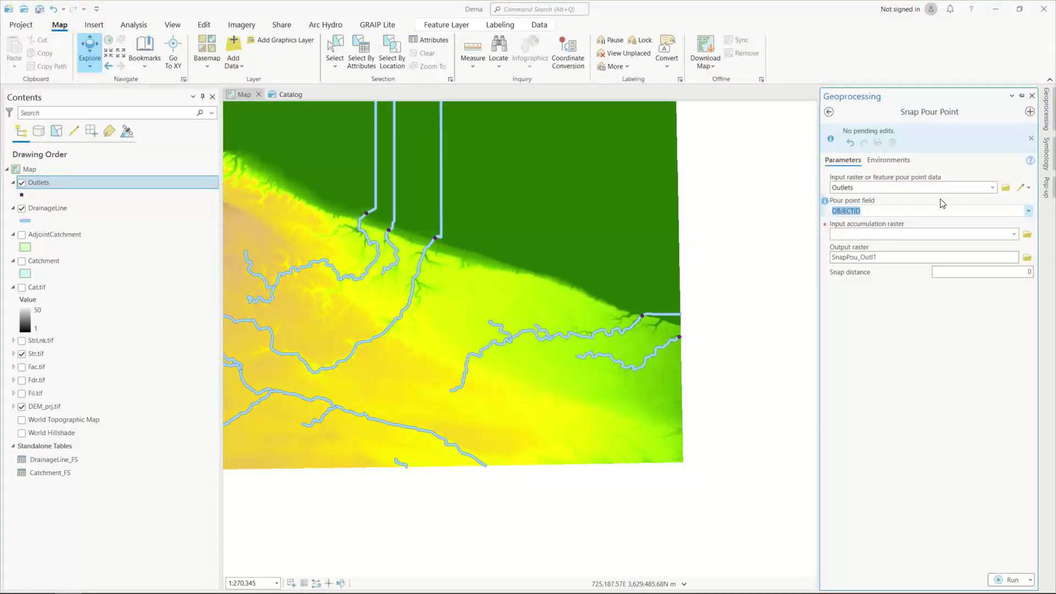
left_click(1029, 214)
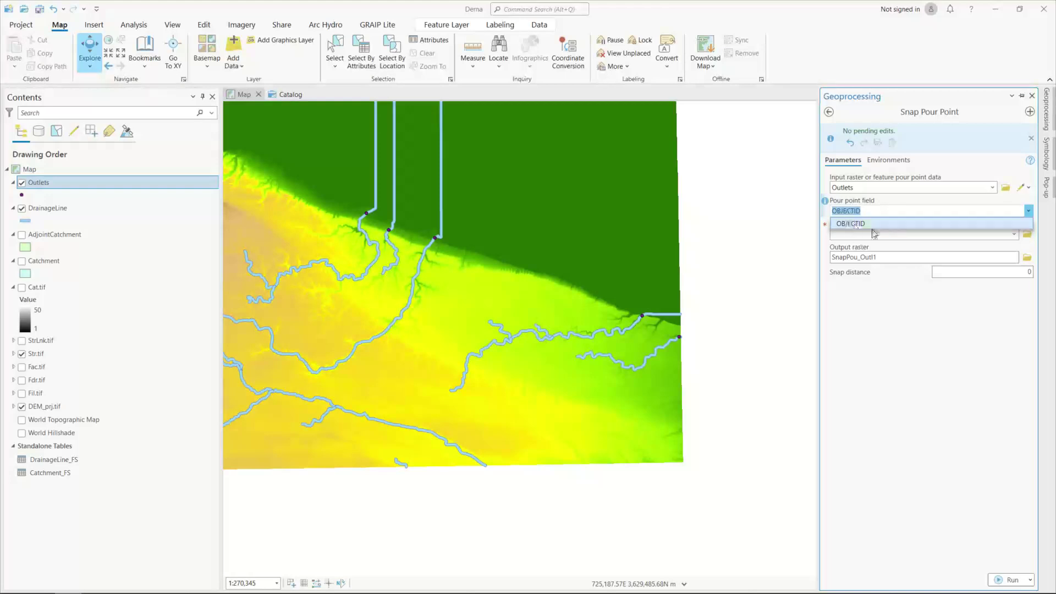
left_click(854, 224)
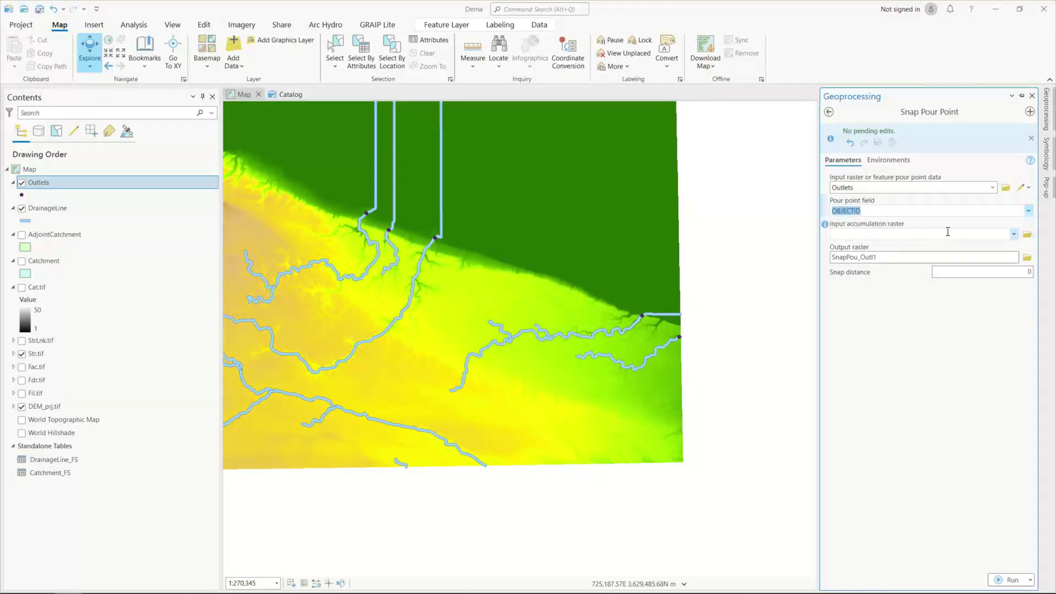
left_click(1015, 237)
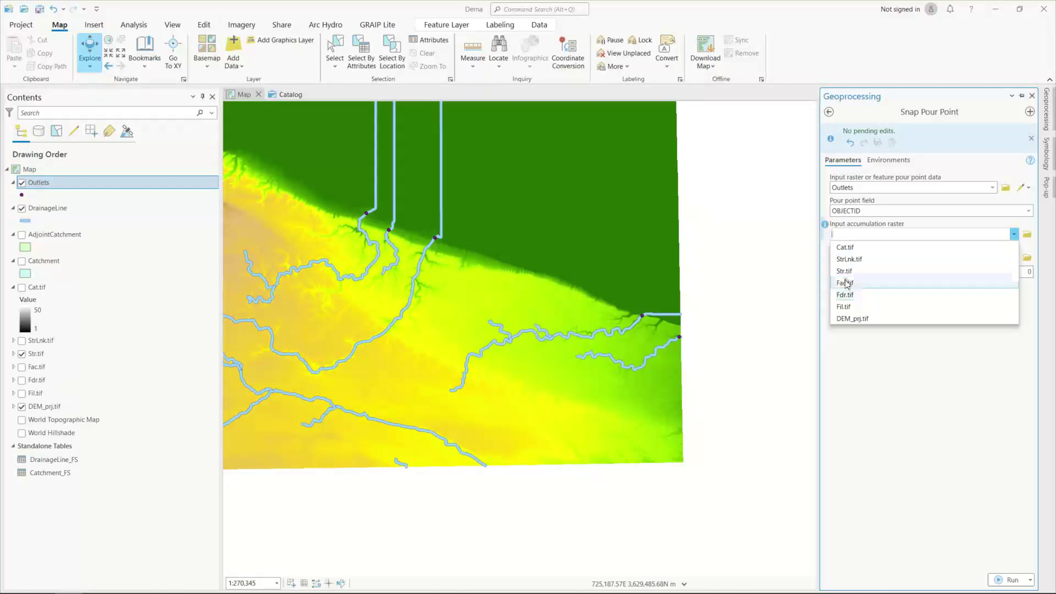
left_click(846, 283)
Set the output raster to Snap_Pts.tif in the GIS folder and run Snap Pour Point with a snap distance of 50.
left_click(930, 259)
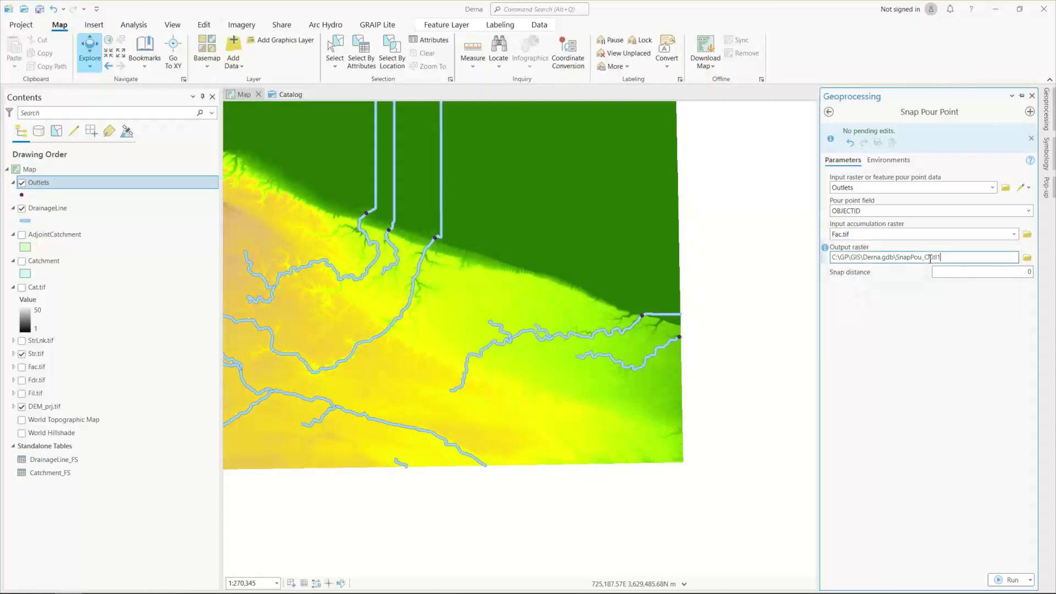
left_click(1025, 258)
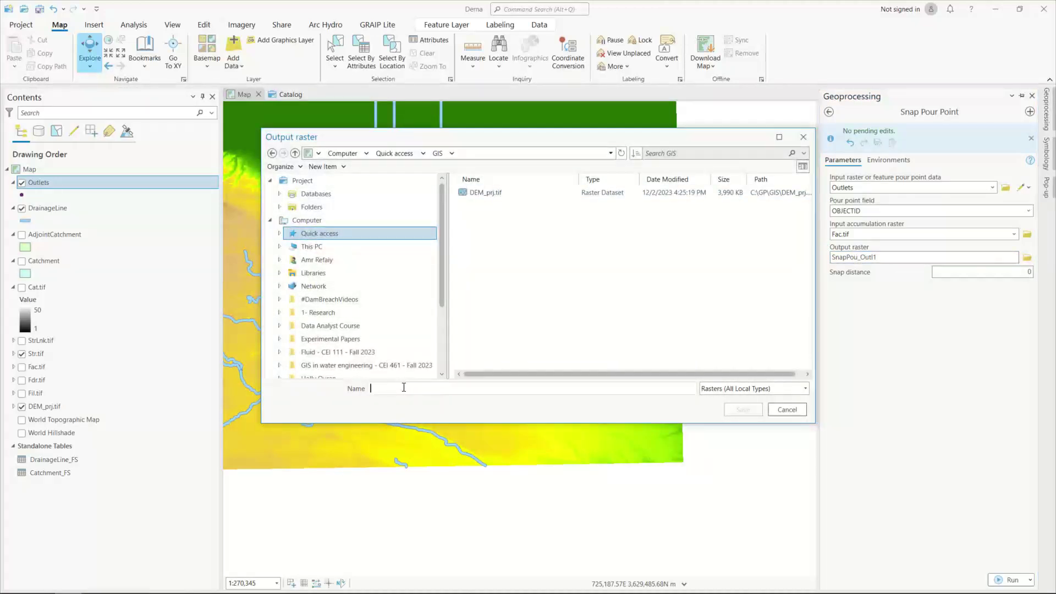
type("Nap")
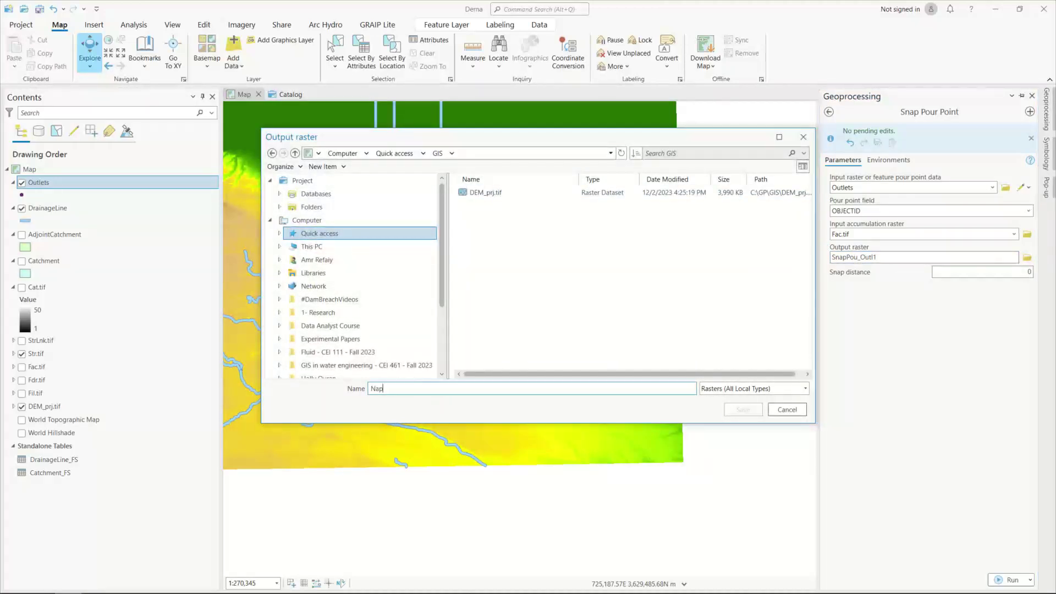
key("BackSpace")
key("BackSpace")
key("BackSpace")
type("S")
left_click(740, 410)
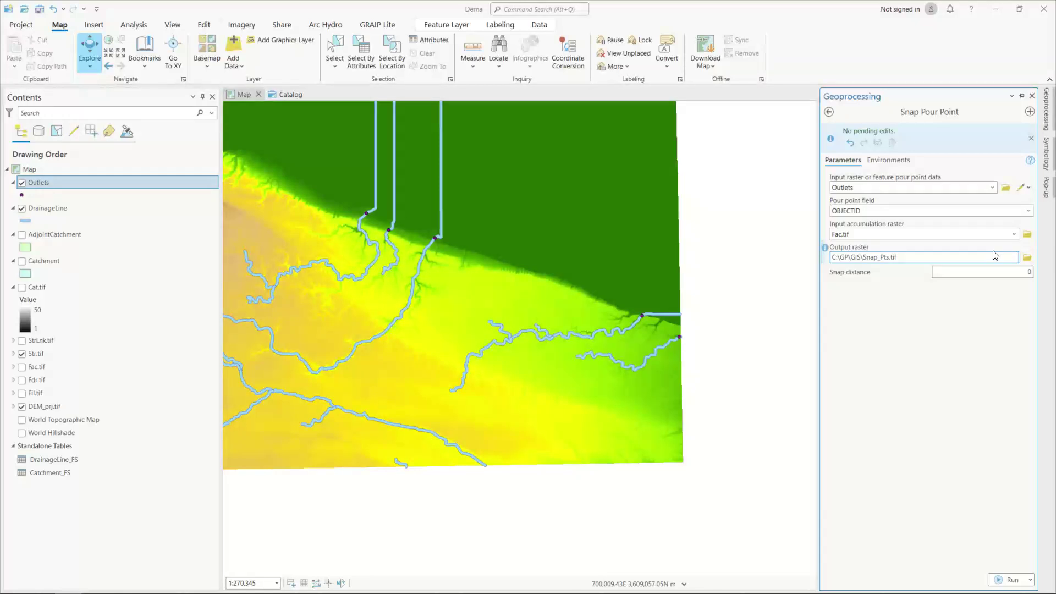
left_click(992, 273)
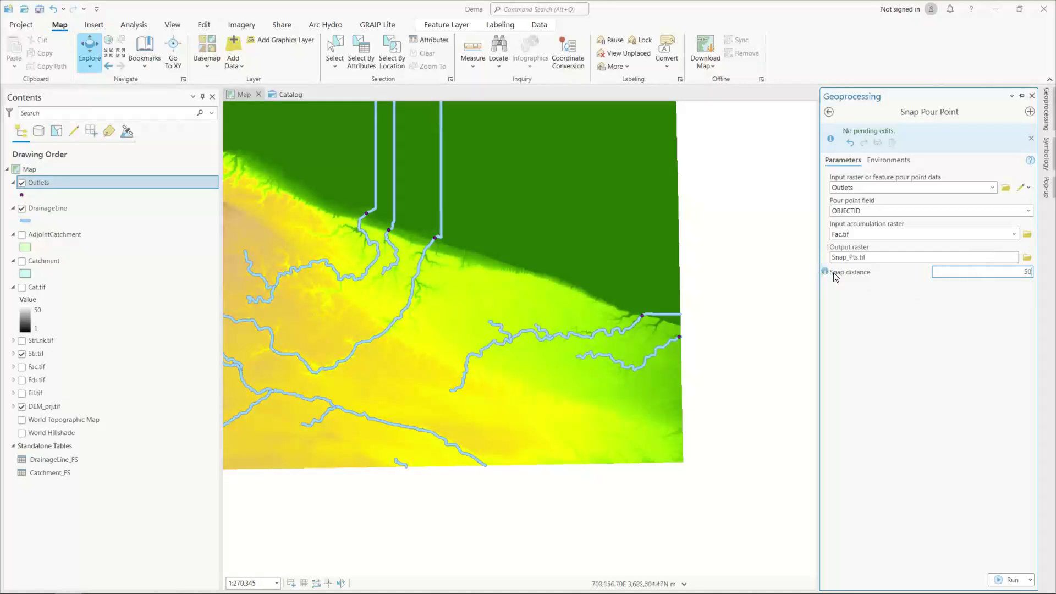
left_click(1008, 579)
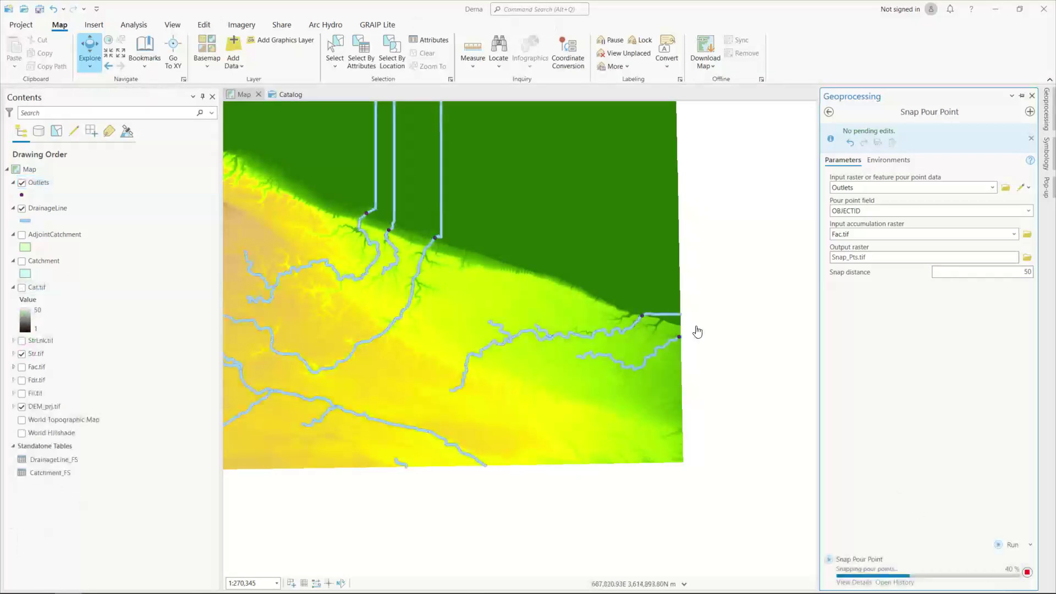
Examine the snapped Snap_Pts.tif cell at each of the five outlets against the original points and the stream cells.
scroll(698, 331, "up", 2)
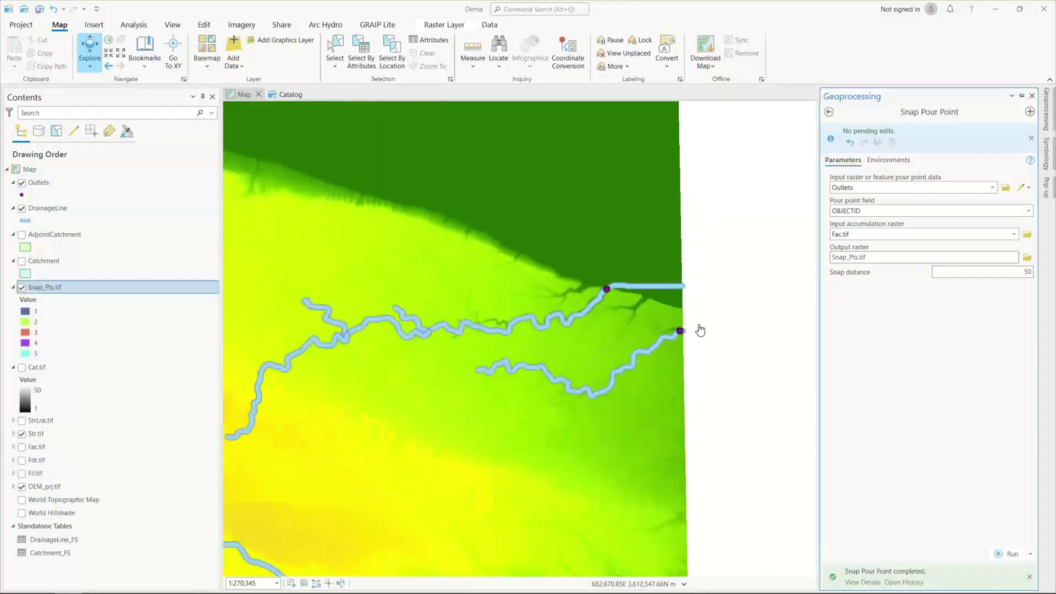
scroll(698, 331, "up", 10)
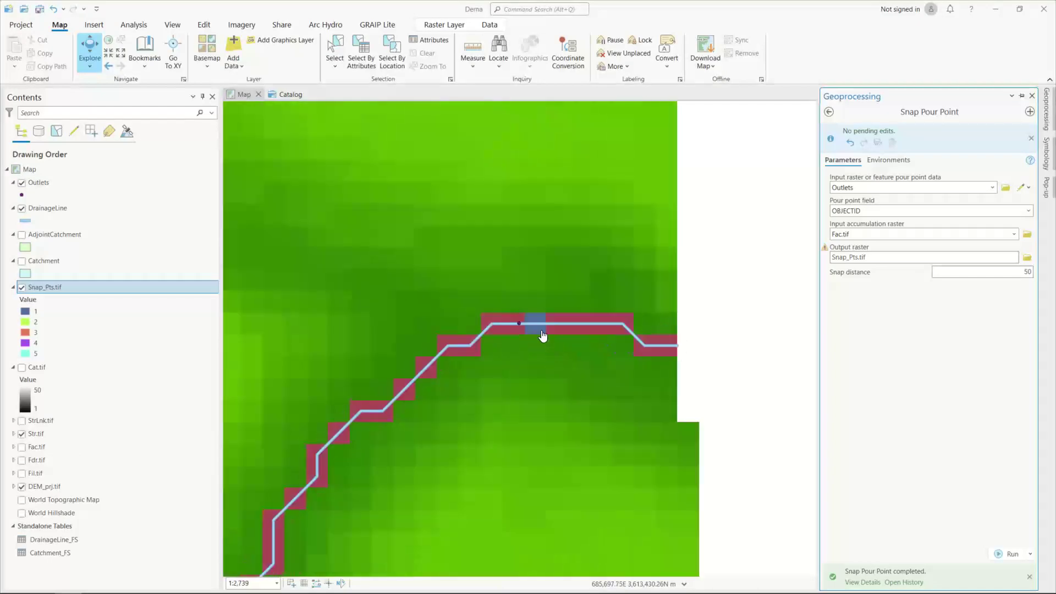
scroll(543, 336, "up", 5)
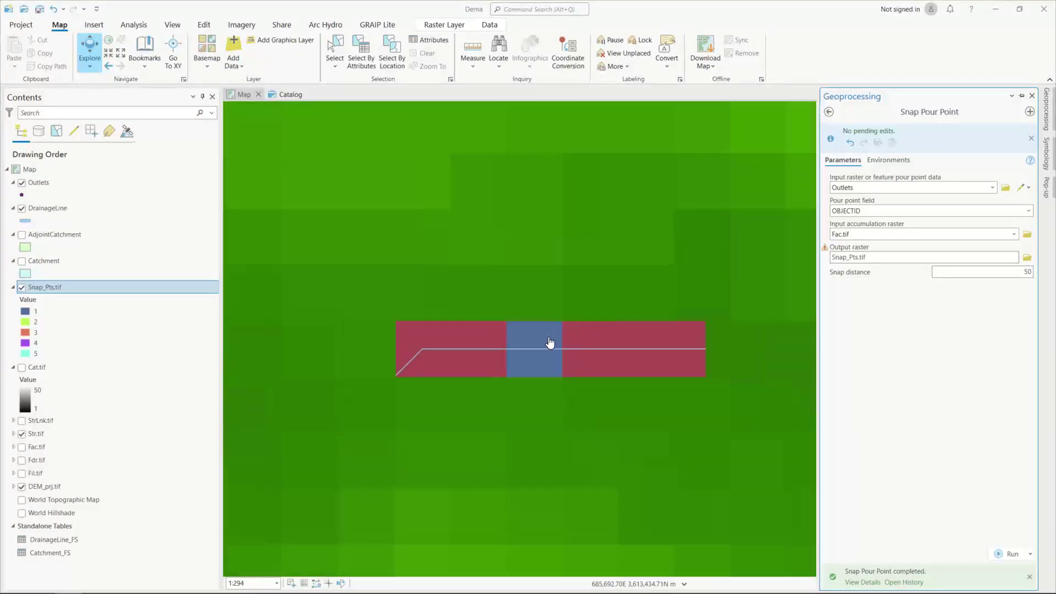
scroll(550, 342, "down", 15)
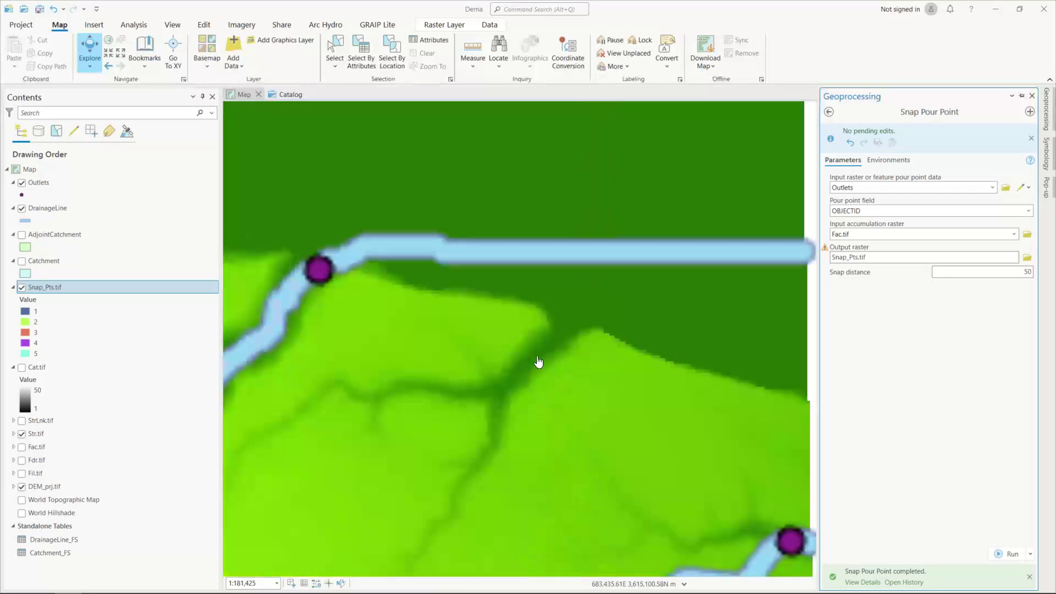
scroll(539, 361, "up", 12)
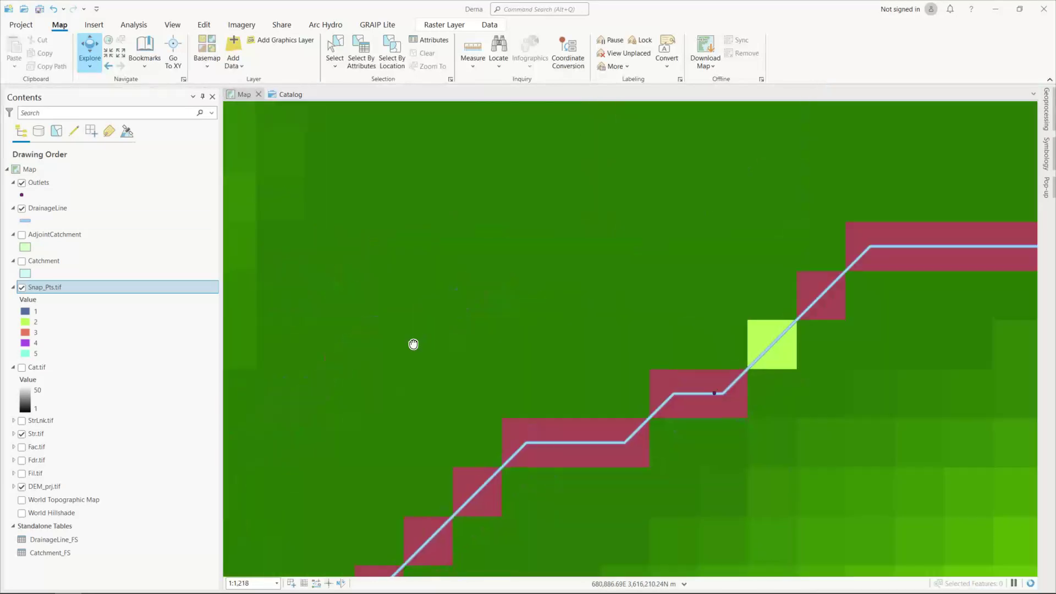
scroll(532, 385, "down", 5)
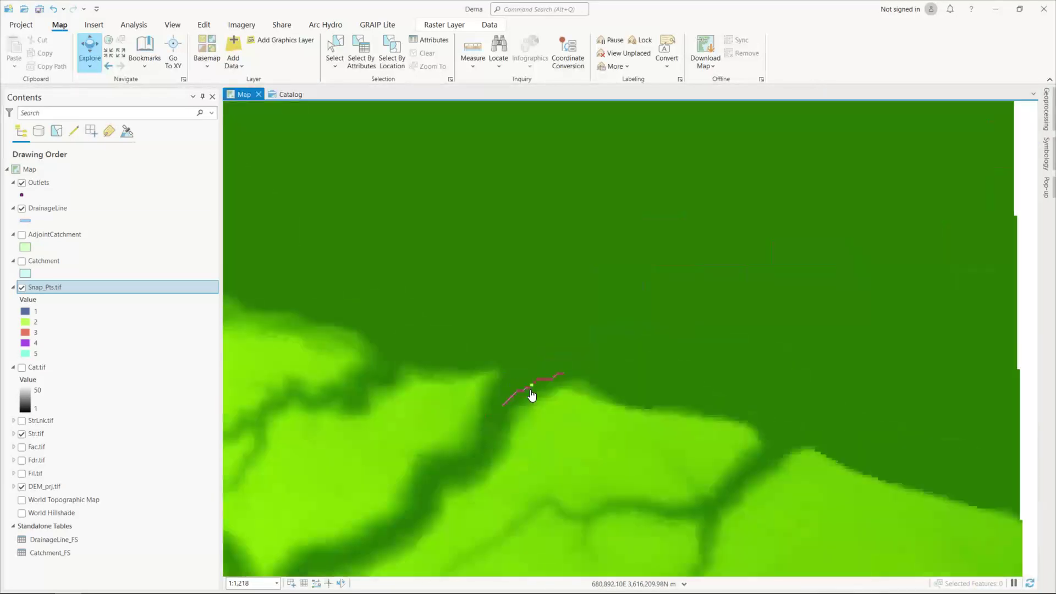
scroll(531, 395, "down", 10)
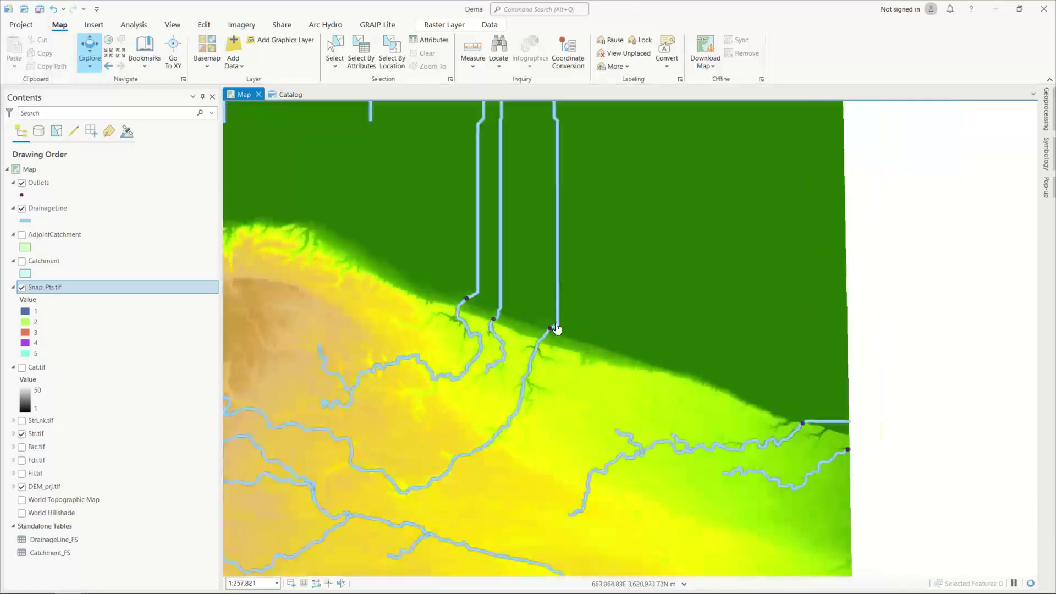
scroll(557, 328, "up", 8)
scroll(390, 337, "up", 3)
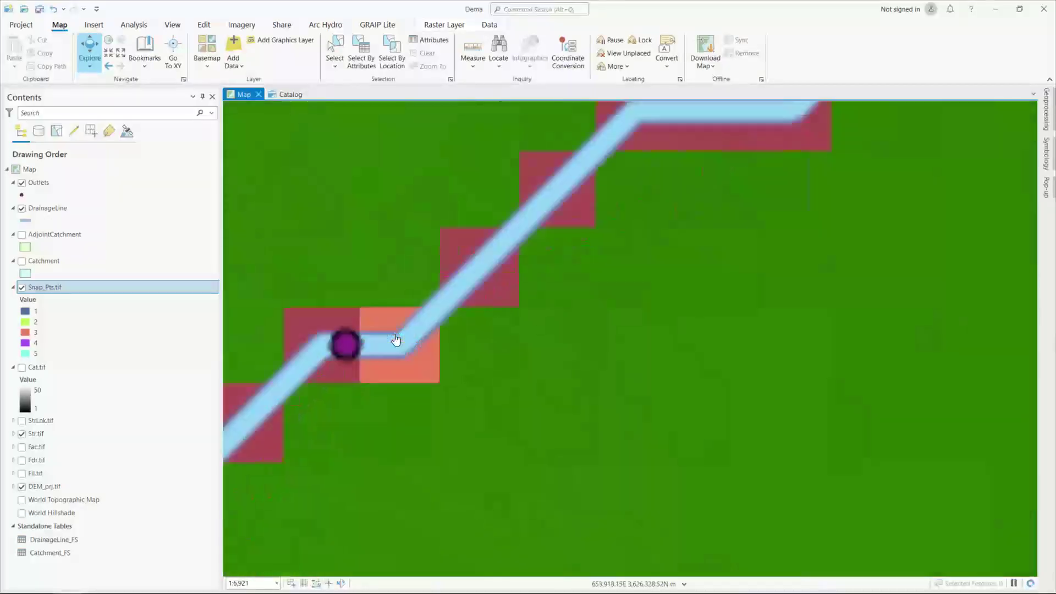
scroll(643, 356, "down", 5)
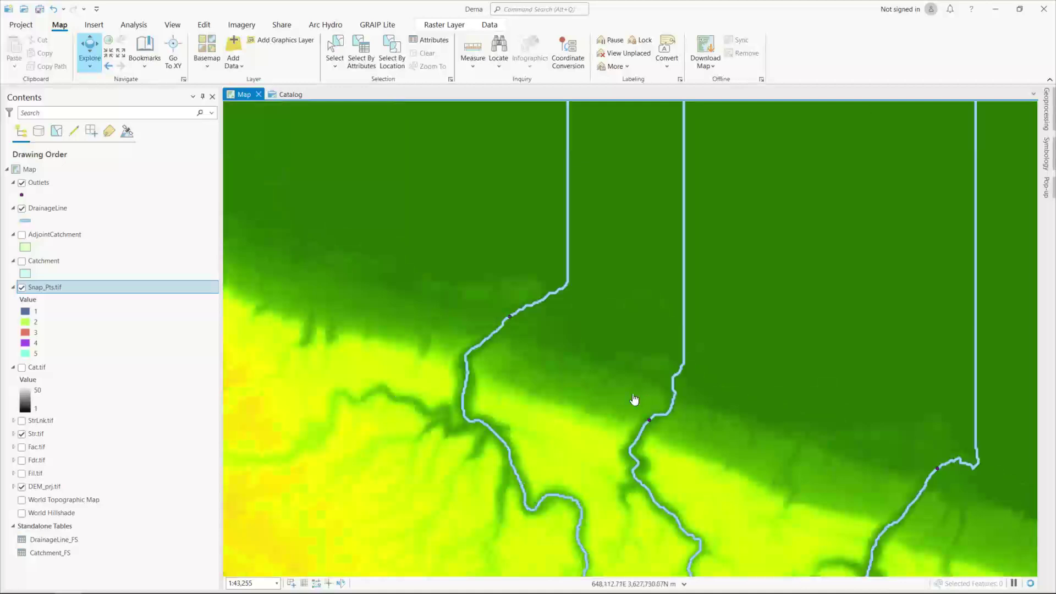
scroll(634, 399, "up", 10)
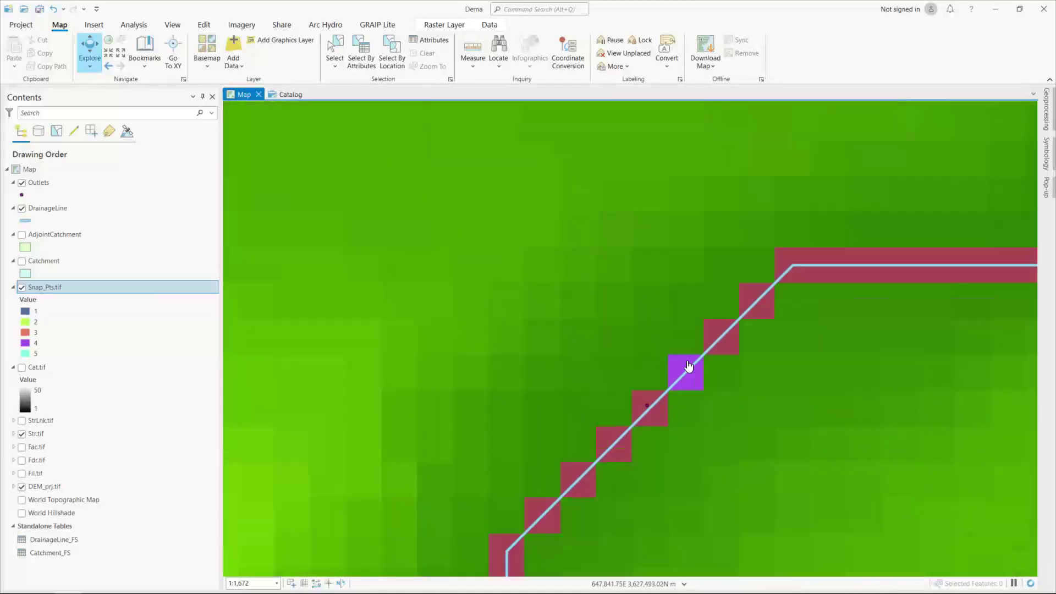
scroll(711, 389, "up", 4)
scroll(702, 389, "down", 12)
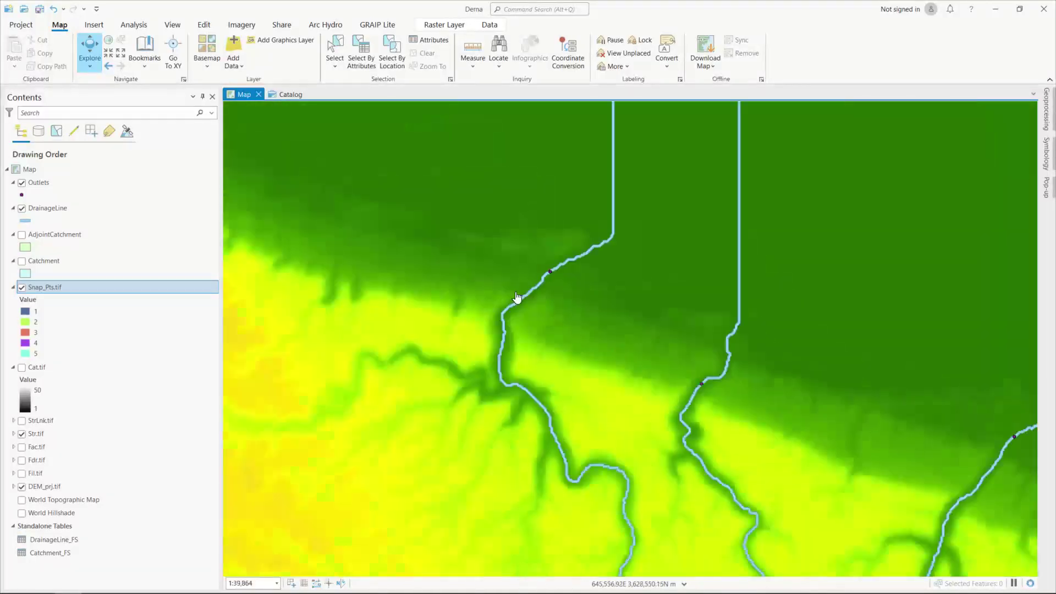
scroll(560, 275, "up", 11)
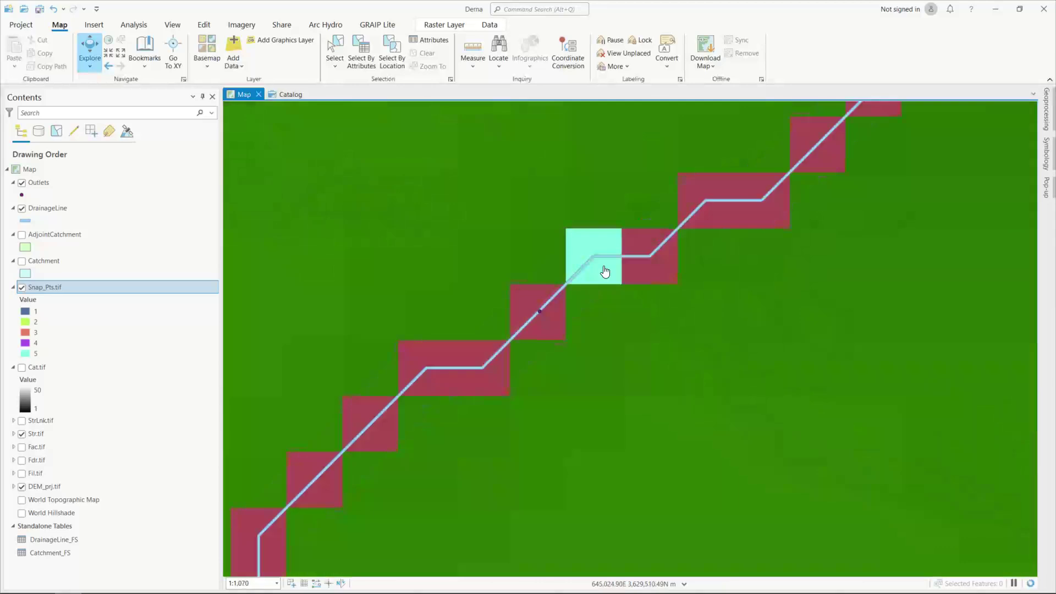
scroll(582, 292, "down", 20)
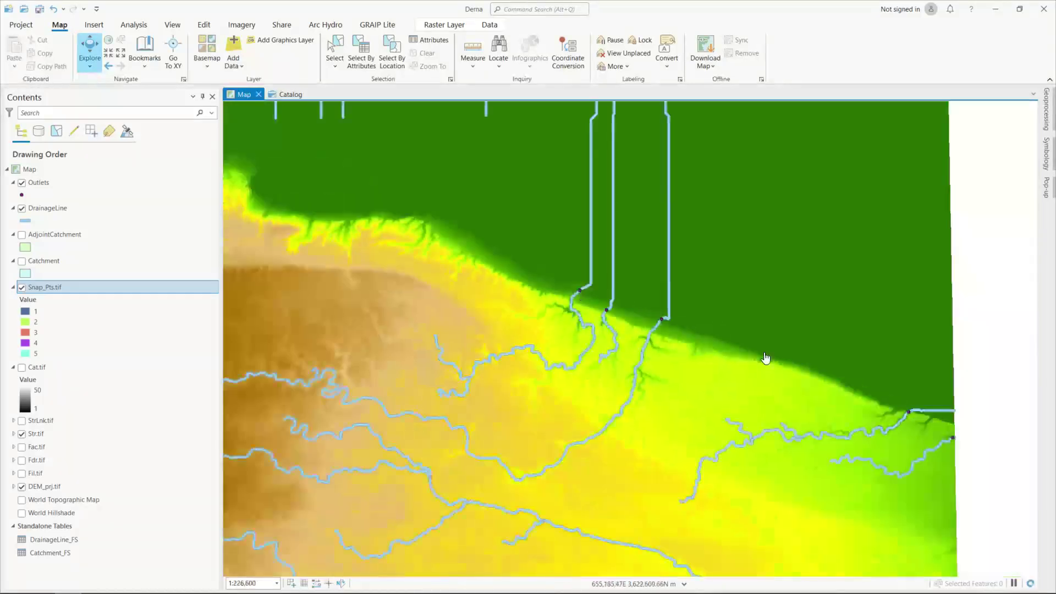
left_click_drag(765, 358, 389, 271)
scroll(389, 271, "down", 2)
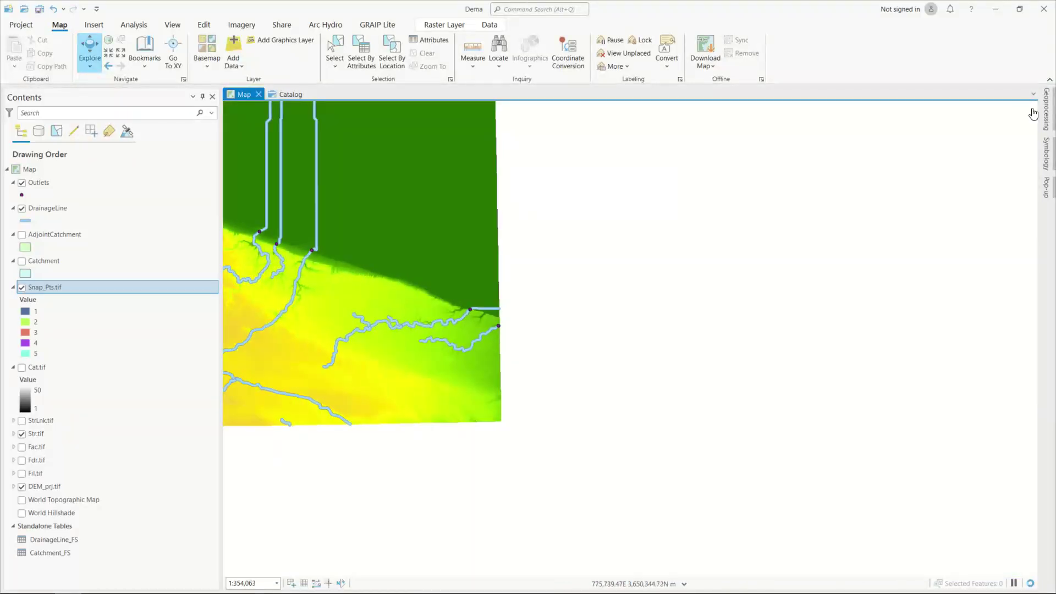
Open the Watershed tool from the Spatial Analyst Hydrology toolset and set Fdr.tif as the D8 flow direction raster.
left_click(1046, 109)
left_click(828, 111)
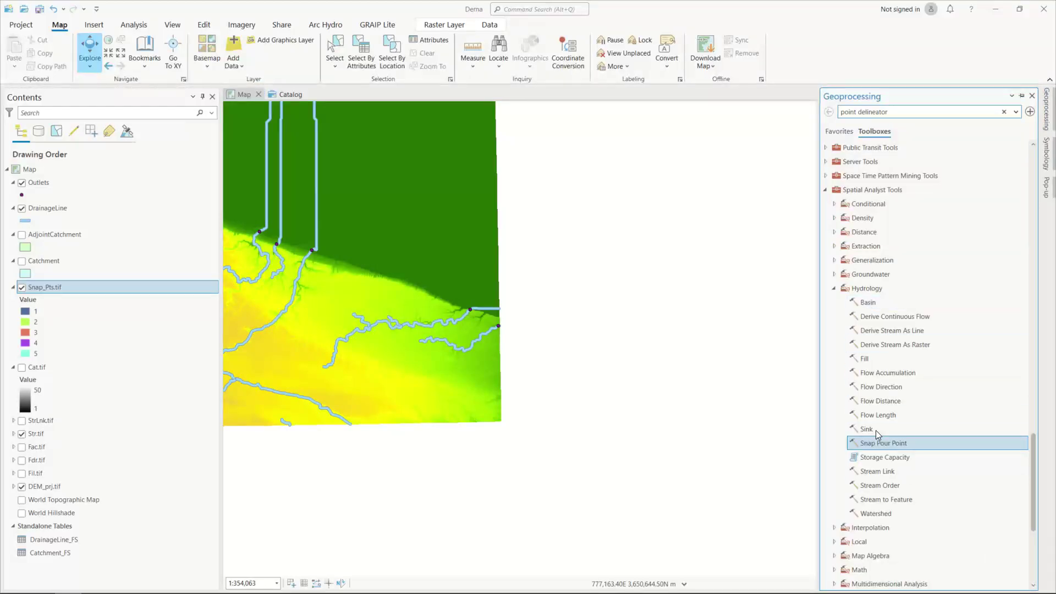
left_click(877, 513)
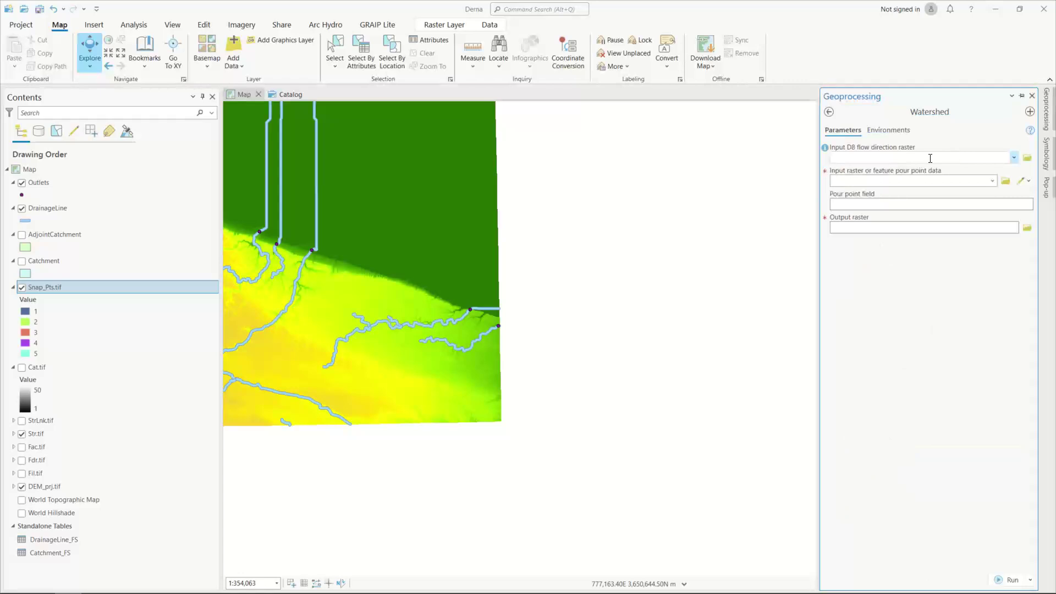
left_click(1013, 158)
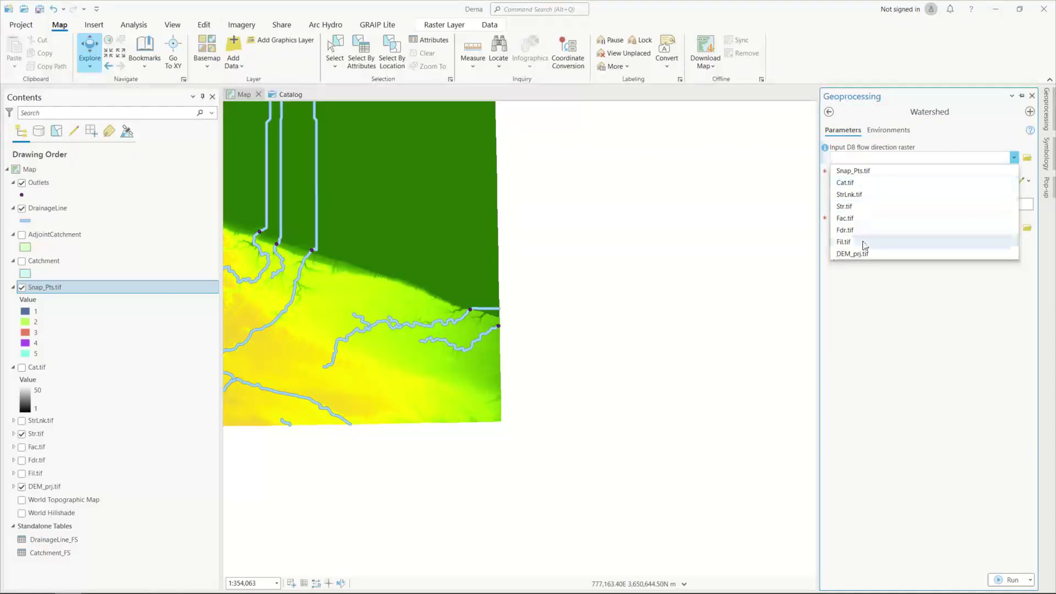
left_click(860, 229)
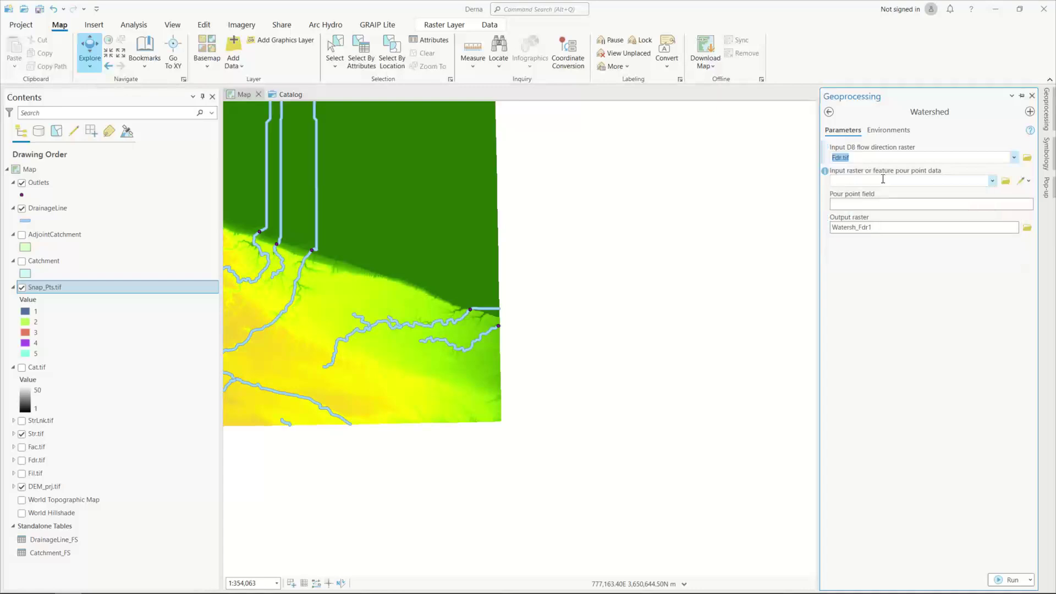
Set Snap_Pts.tif as the Watershed pour point data, with Value as the pour point field.
left_click(992, 181)
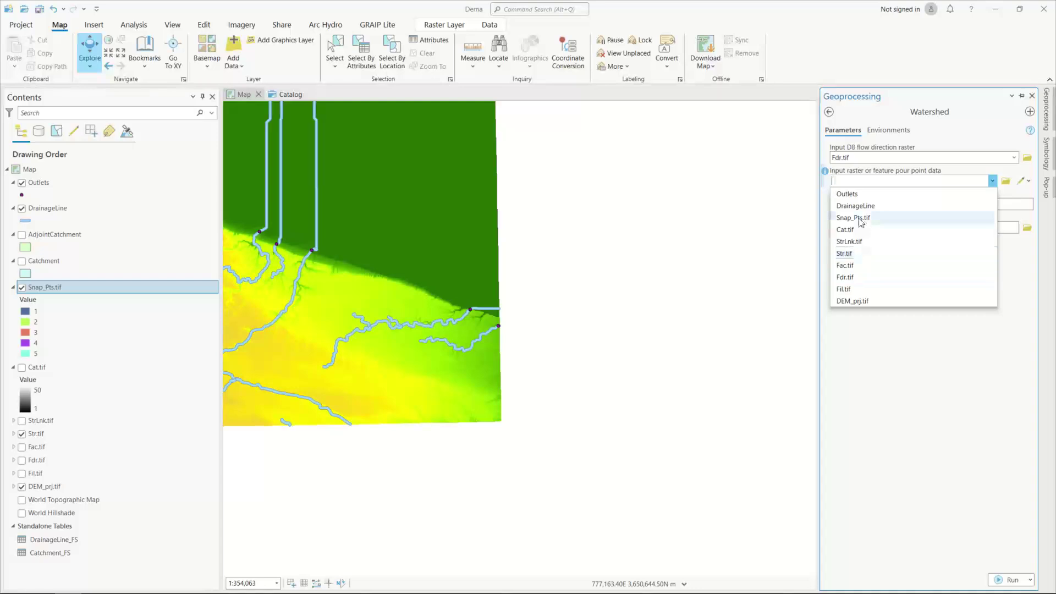
left_click(860, 218)
left_click(1028, 204)
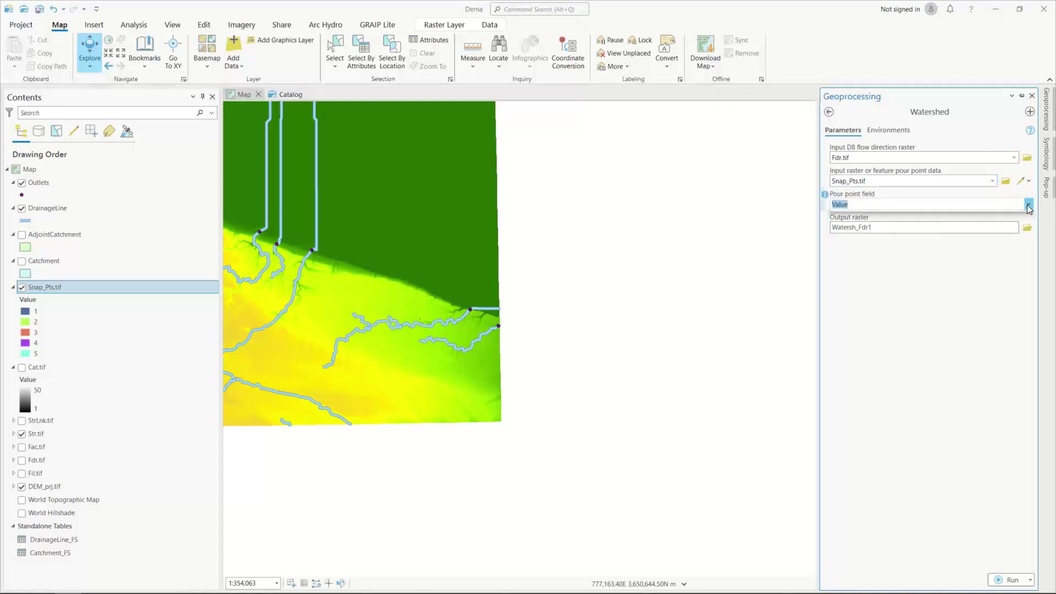
left_click(833, 217)
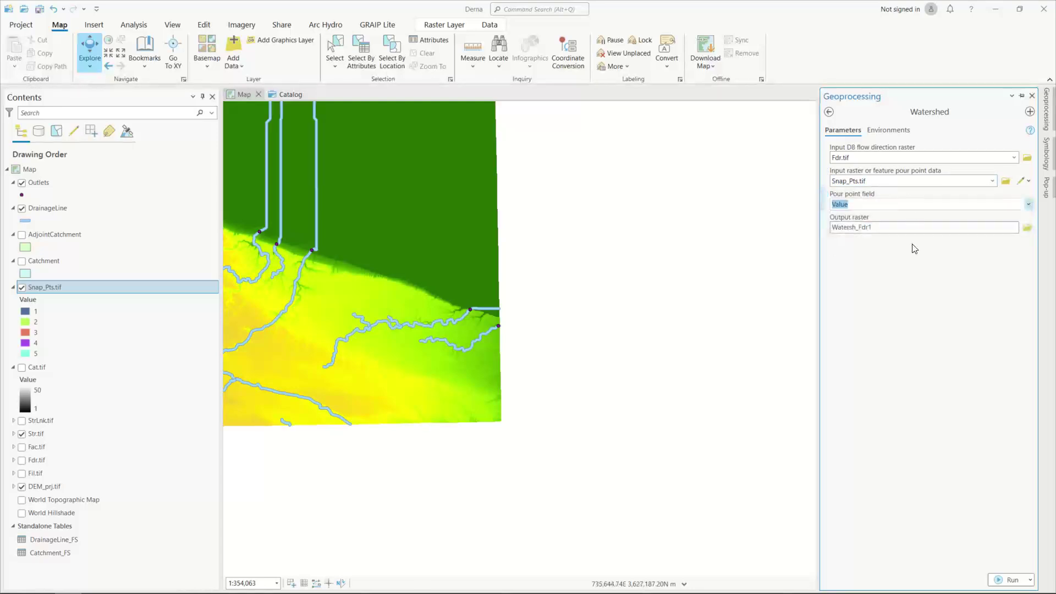
Replace the default output raster name in the Watershed tool's Derna.gdb path with W_raster.tif.
left_click(947, 227)
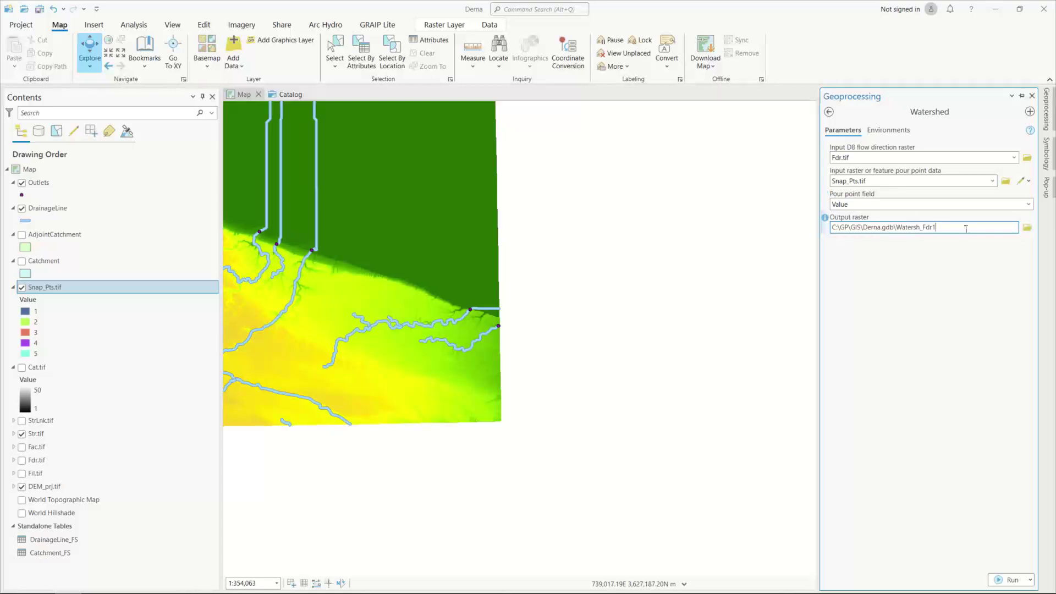
left_click_drag(946, 227, 897, 229)
type("W")
type("_raster.tif")
double_click(899, 227)
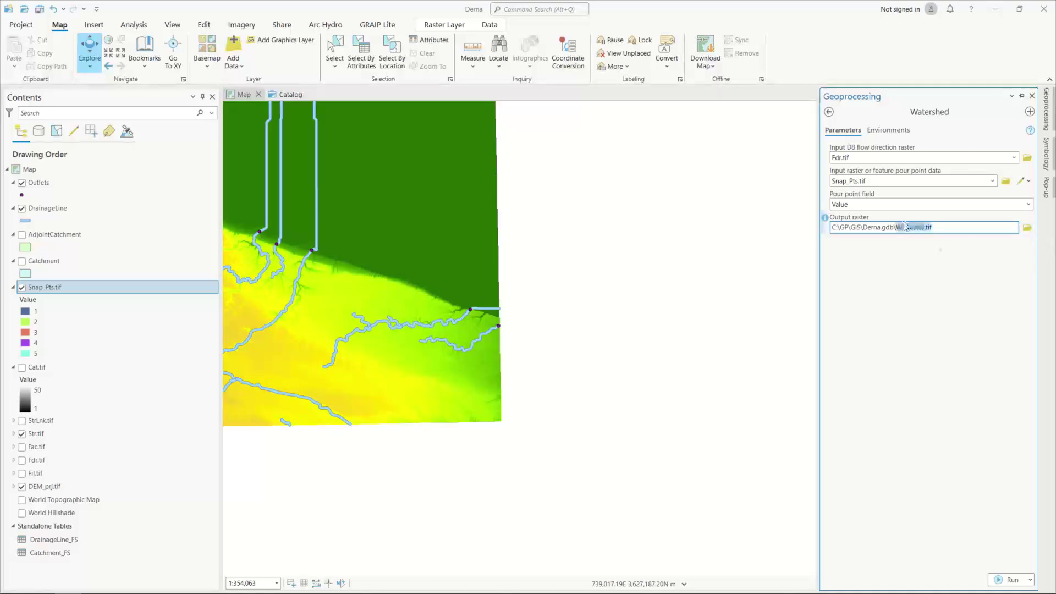